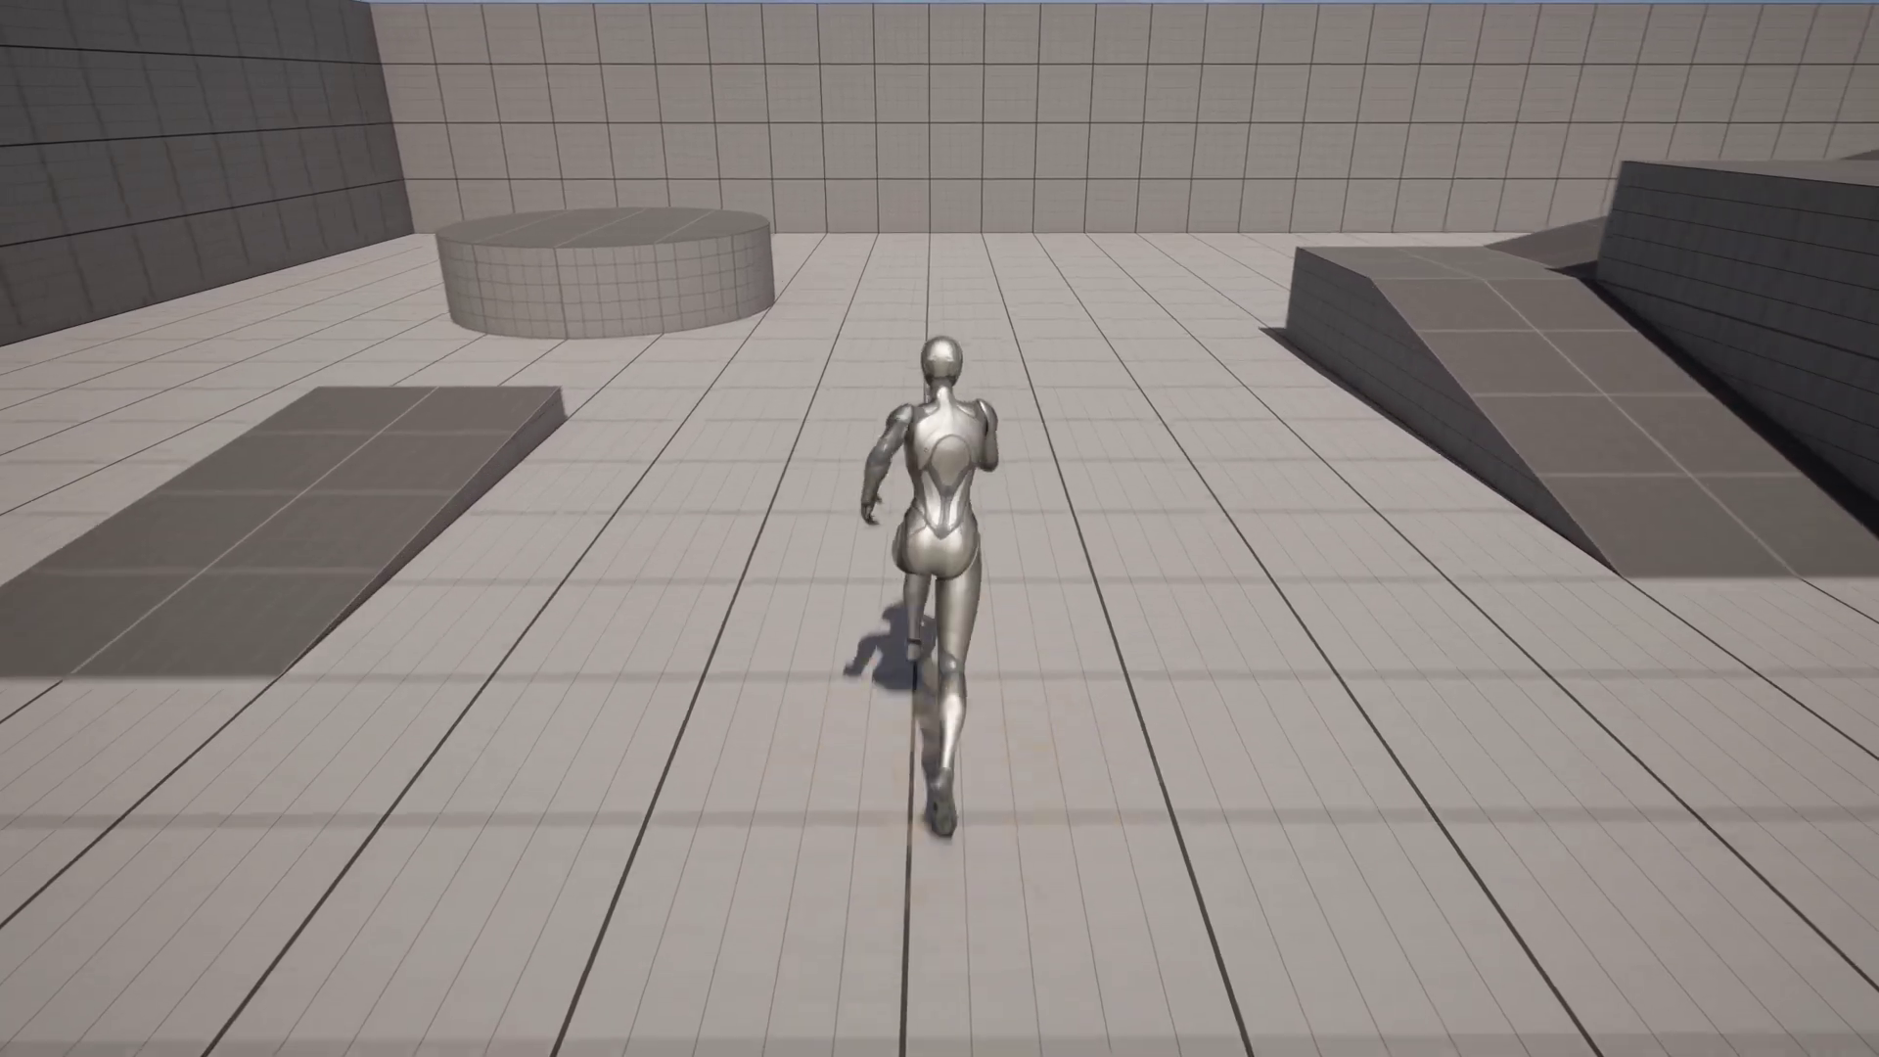
pyautogui.press('space')
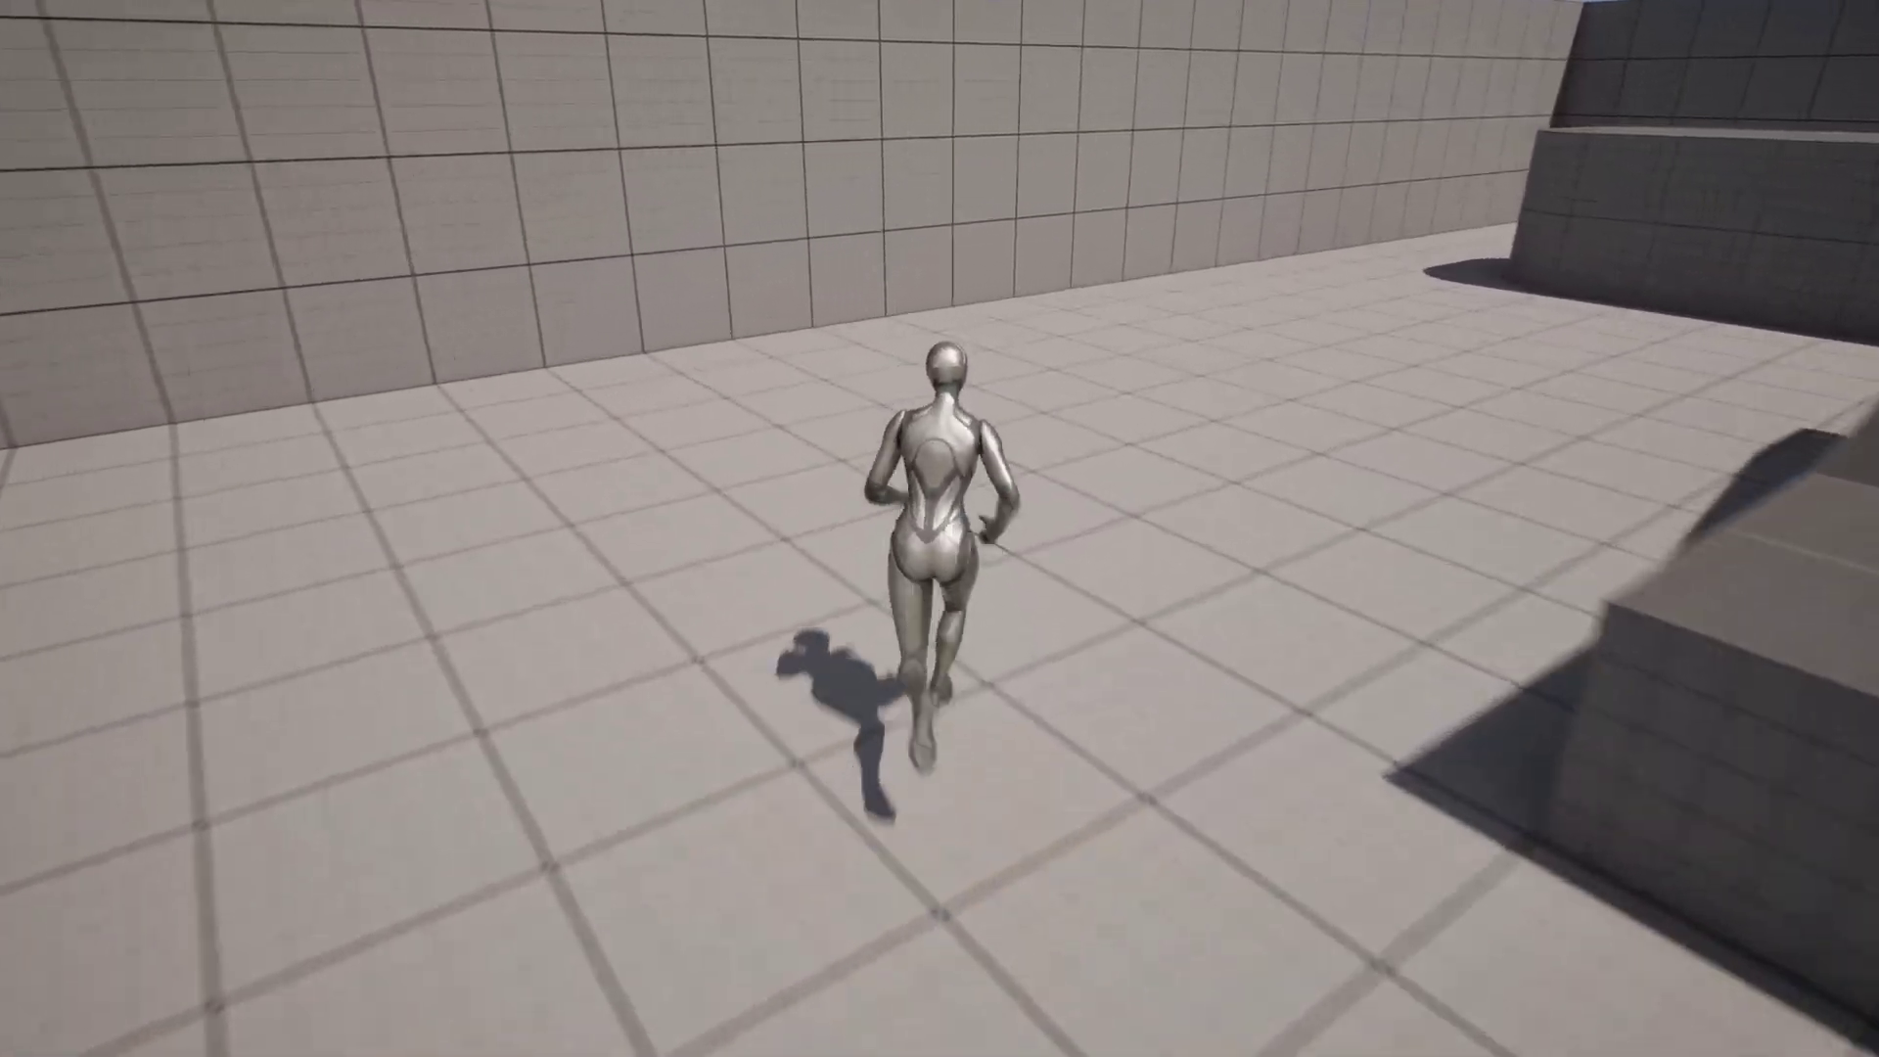
pyautogui.press('a')
pyautogui.press('w')
pyautogui.press('d')
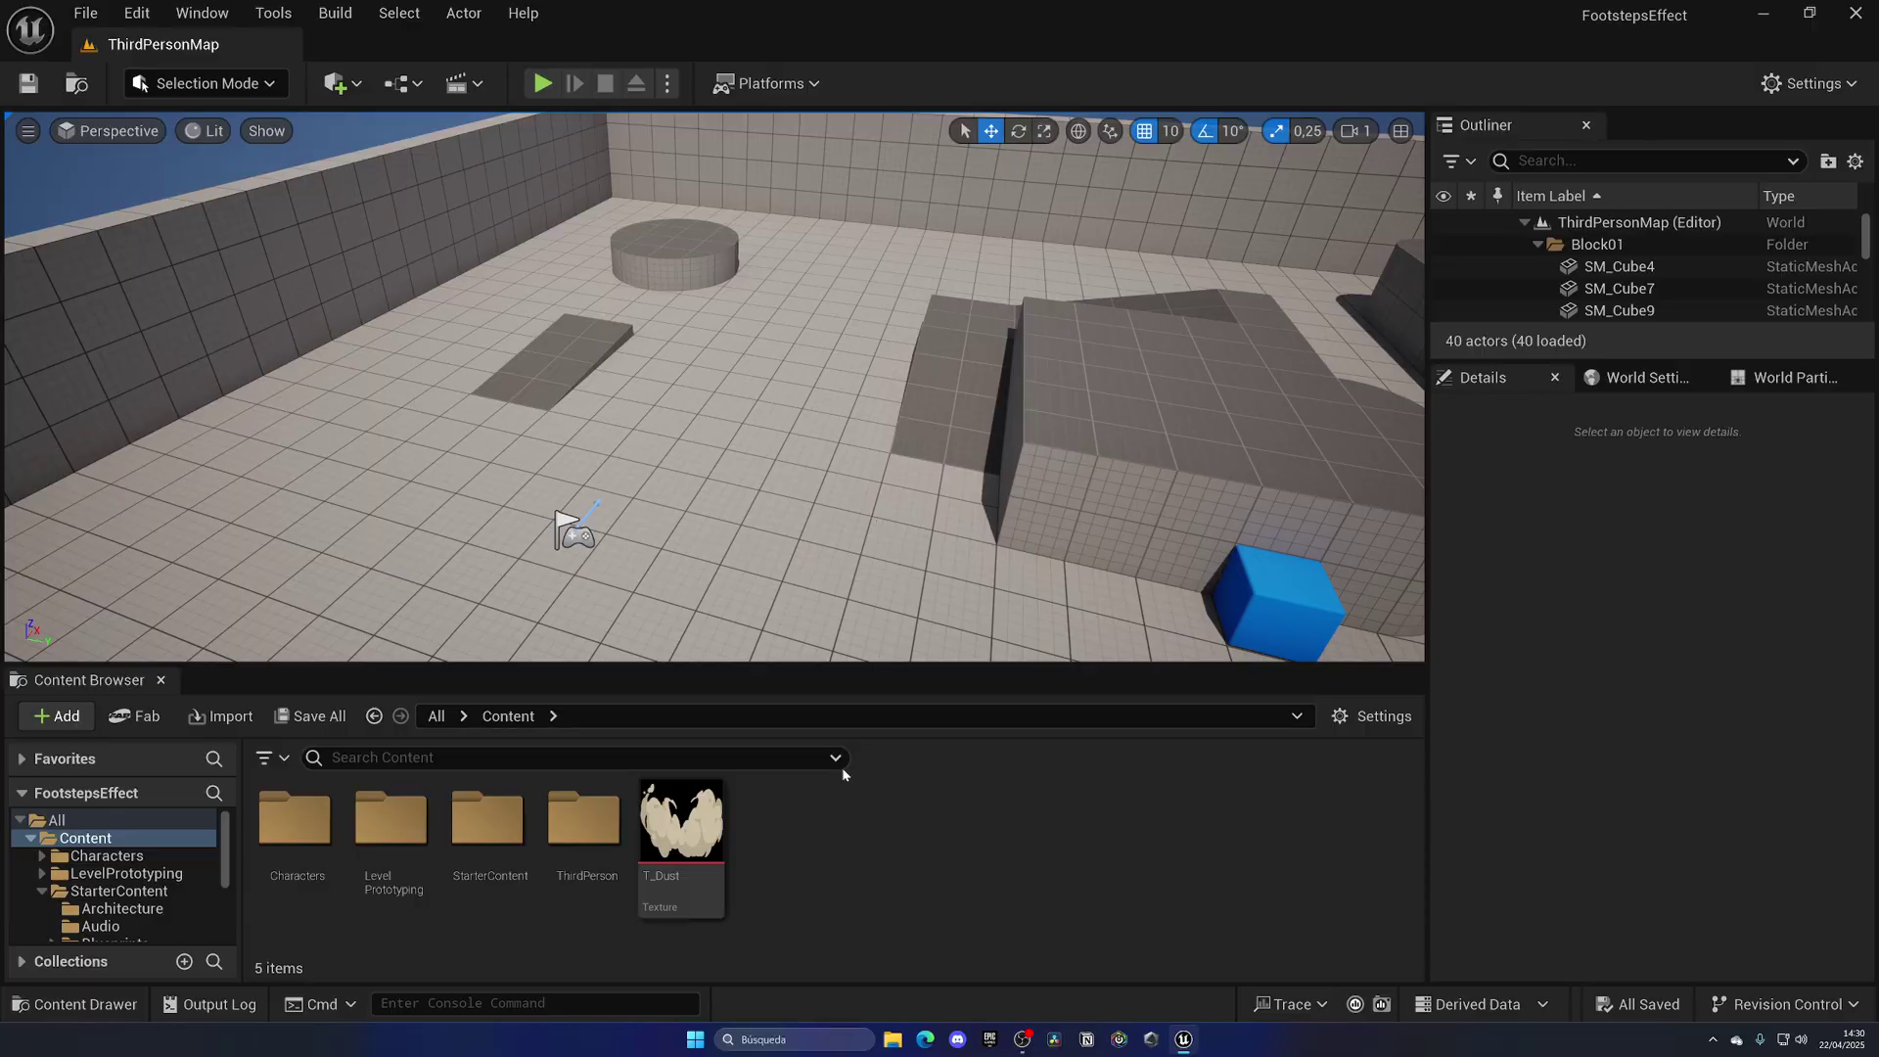
# Create a Niagara system in the Content folder based on the OmnidirectionalBurst emitter and name it NS_Dust
pyautogui.rightClick(819, 812)
pyautogui.moveTo(904, 654)
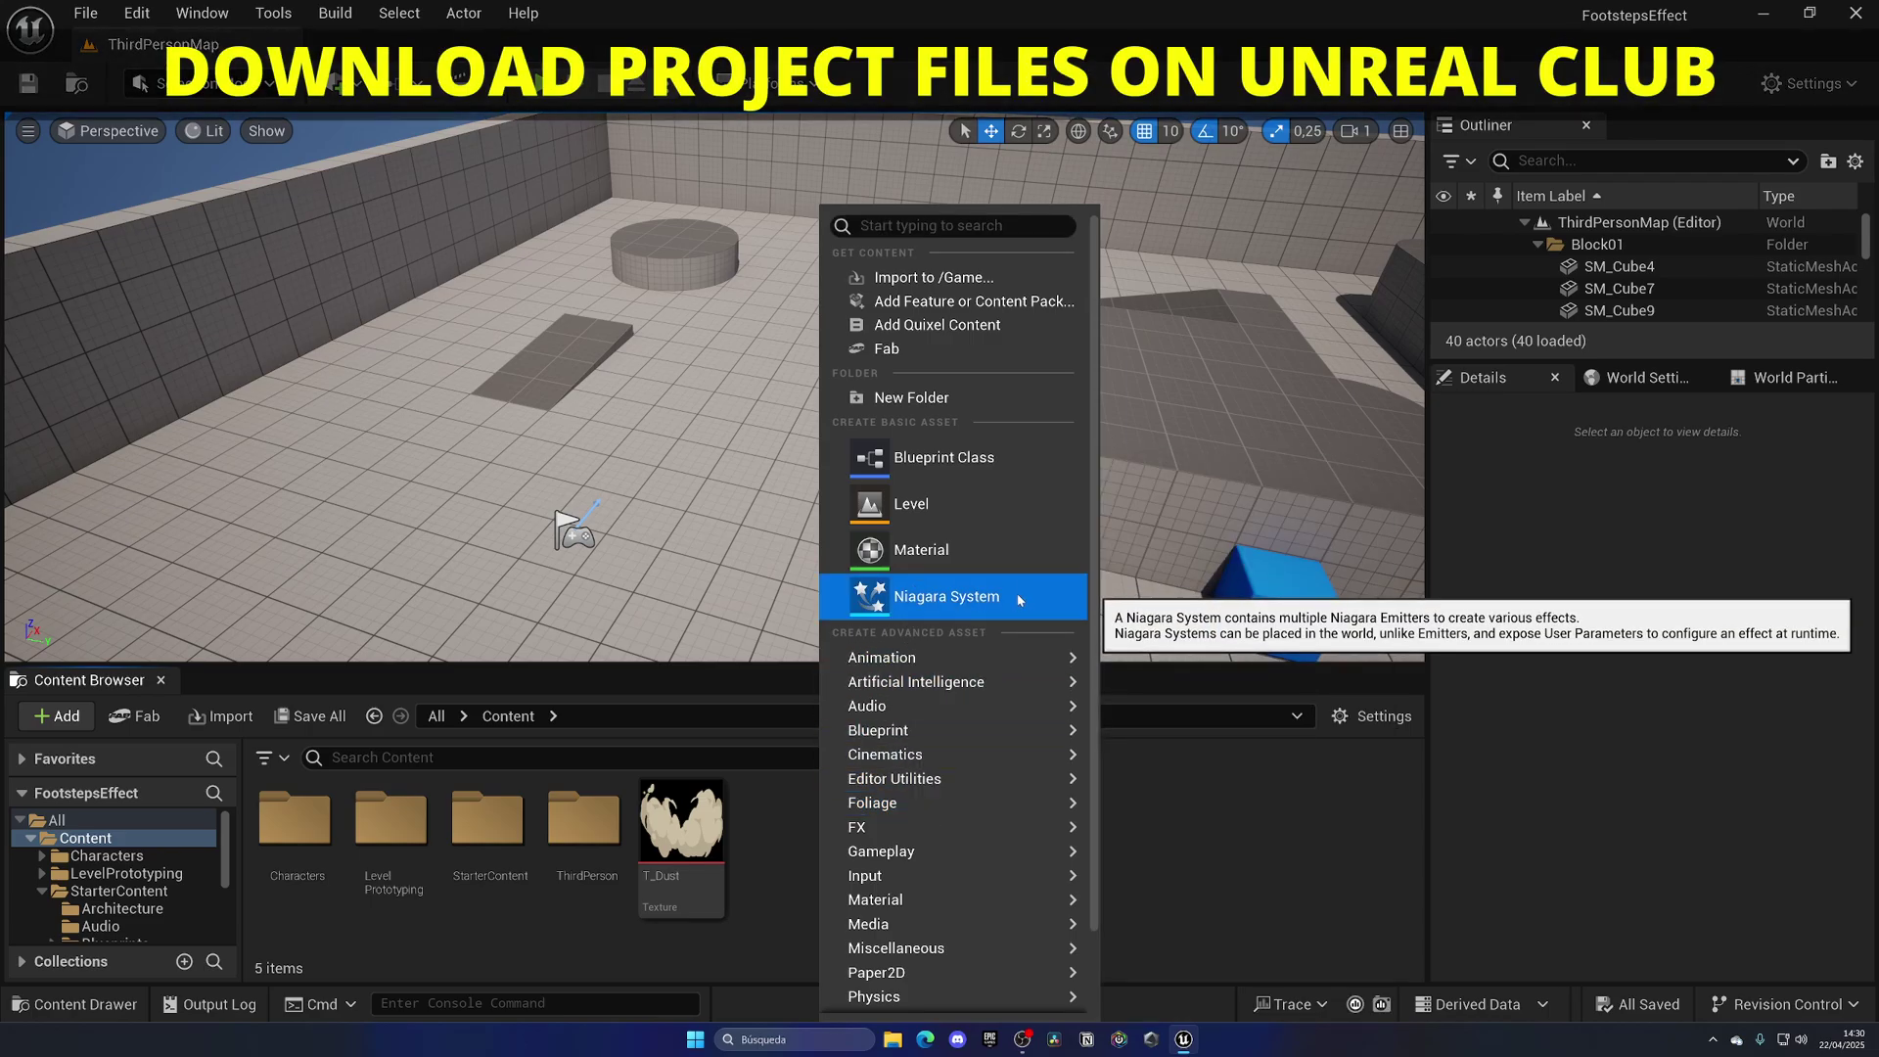
pyautogui.click(1019, 597)
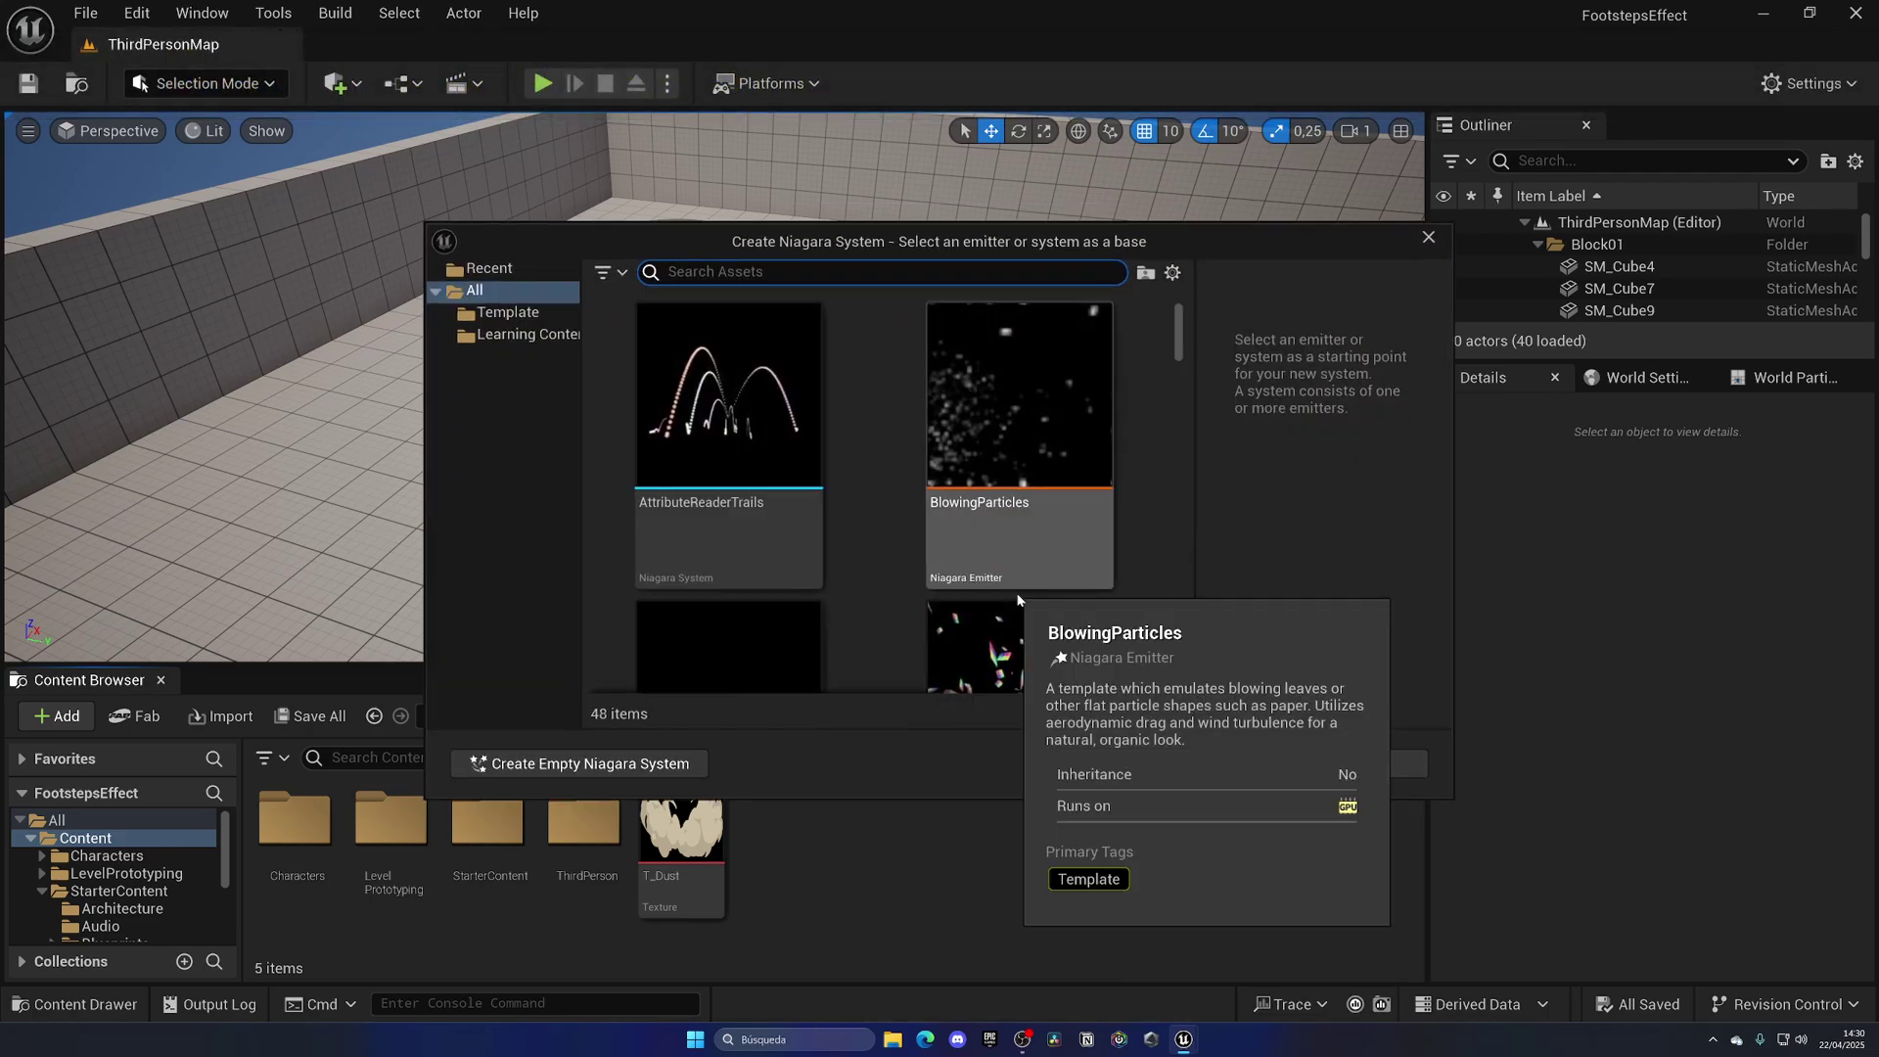
pyautogui.write('burst')
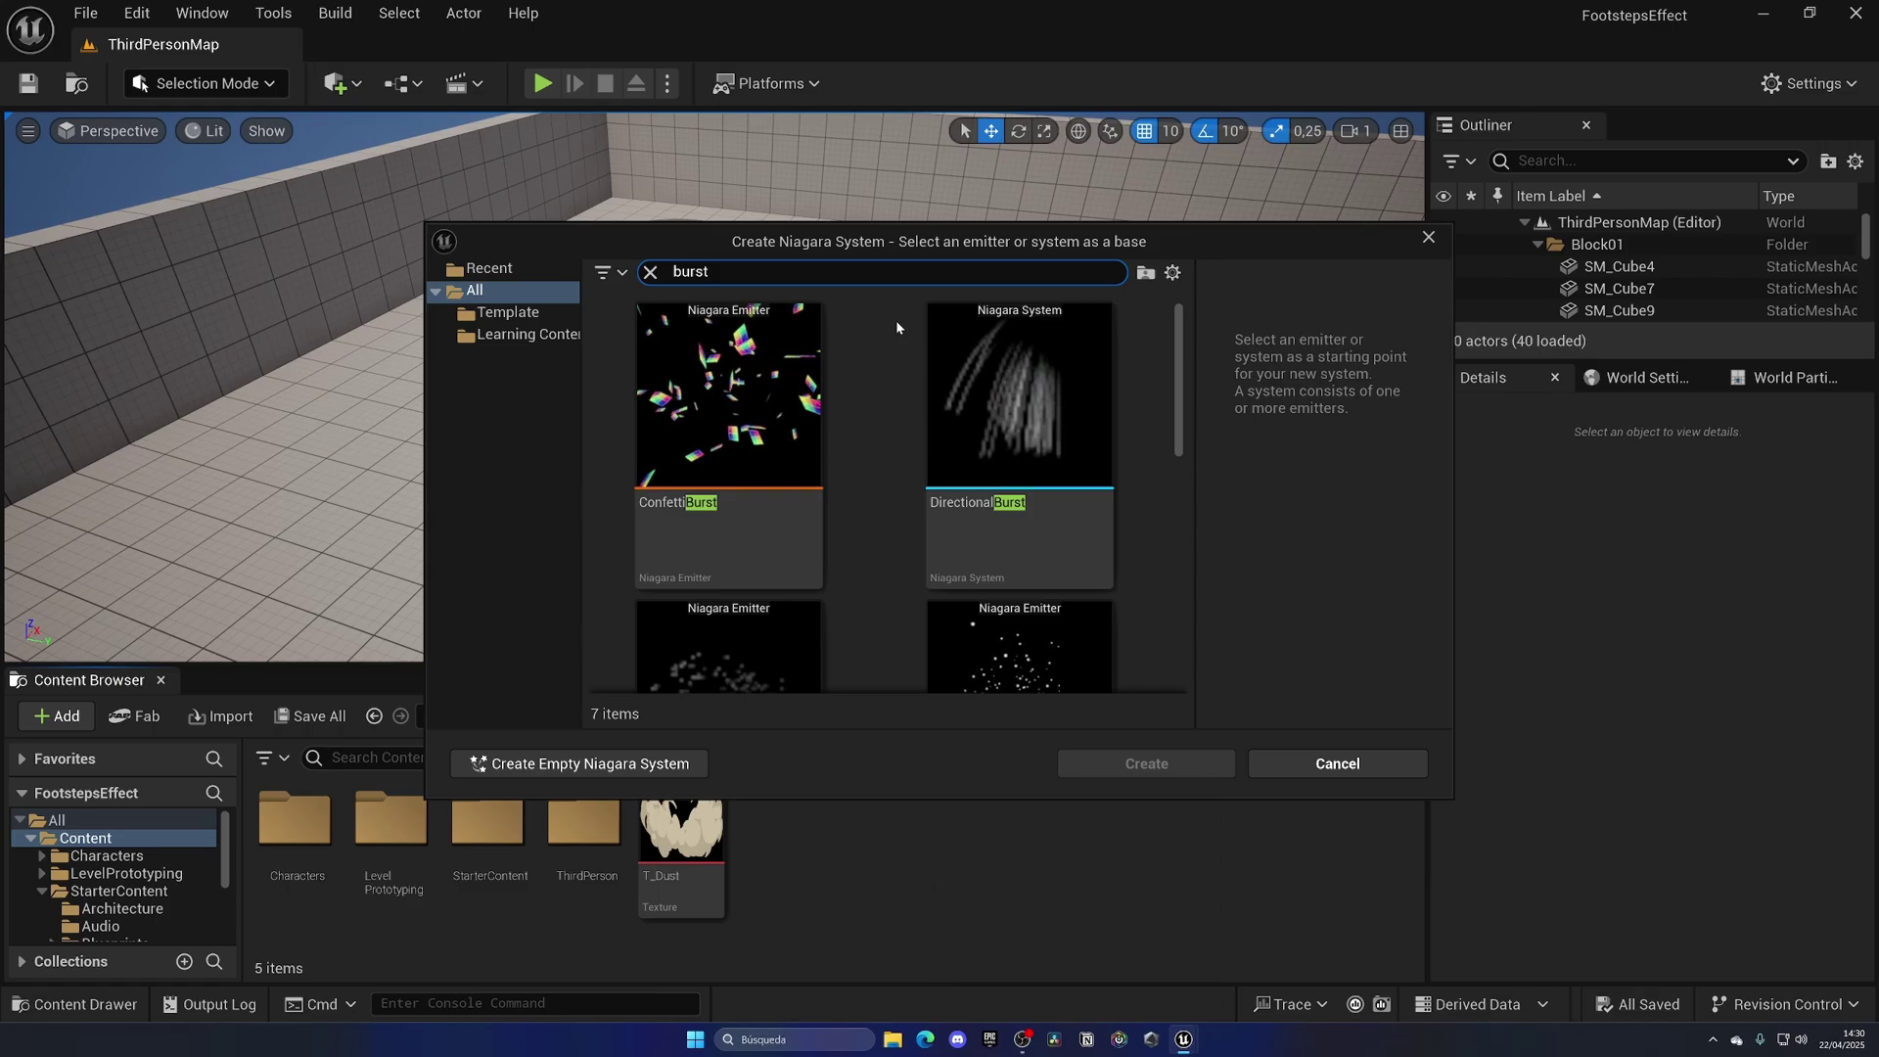
pyautogui.scroll(-5, 895, 320)
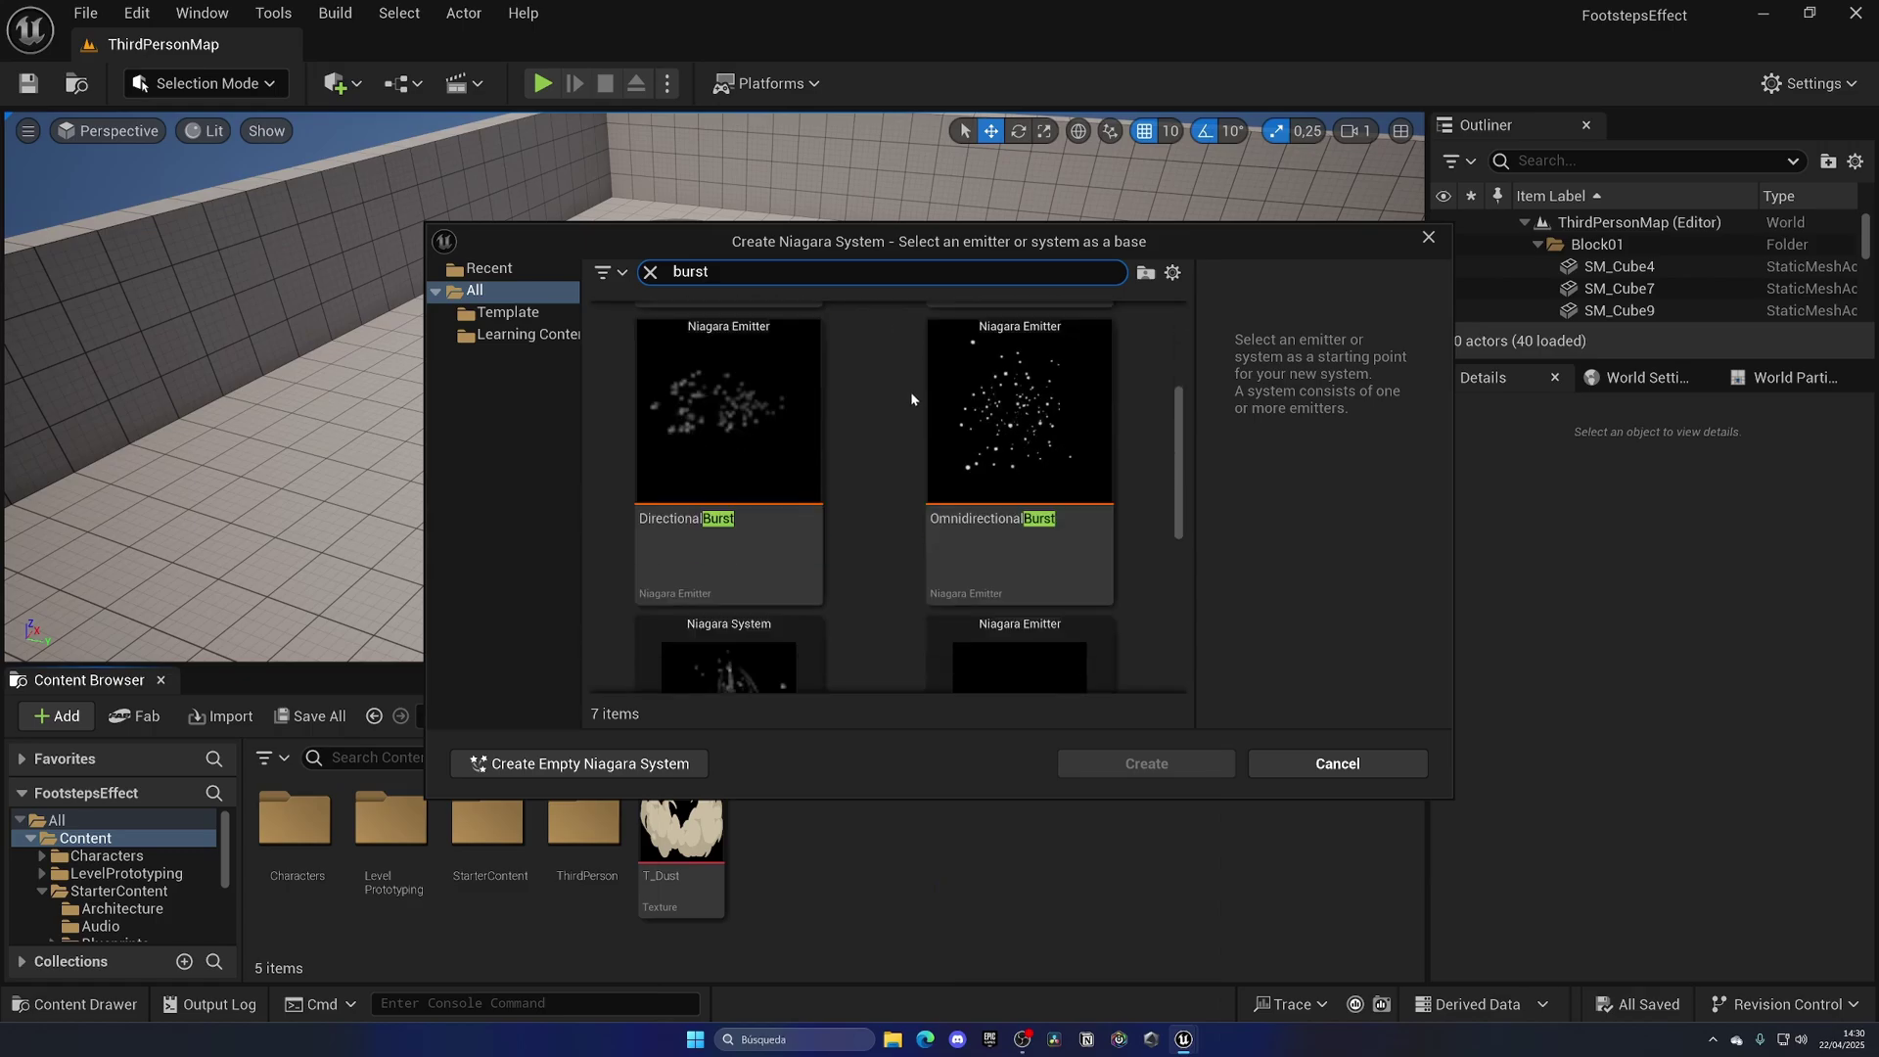
pyautogui.scroll(2, 910, 442)
pyautogui.click(1018, 450)
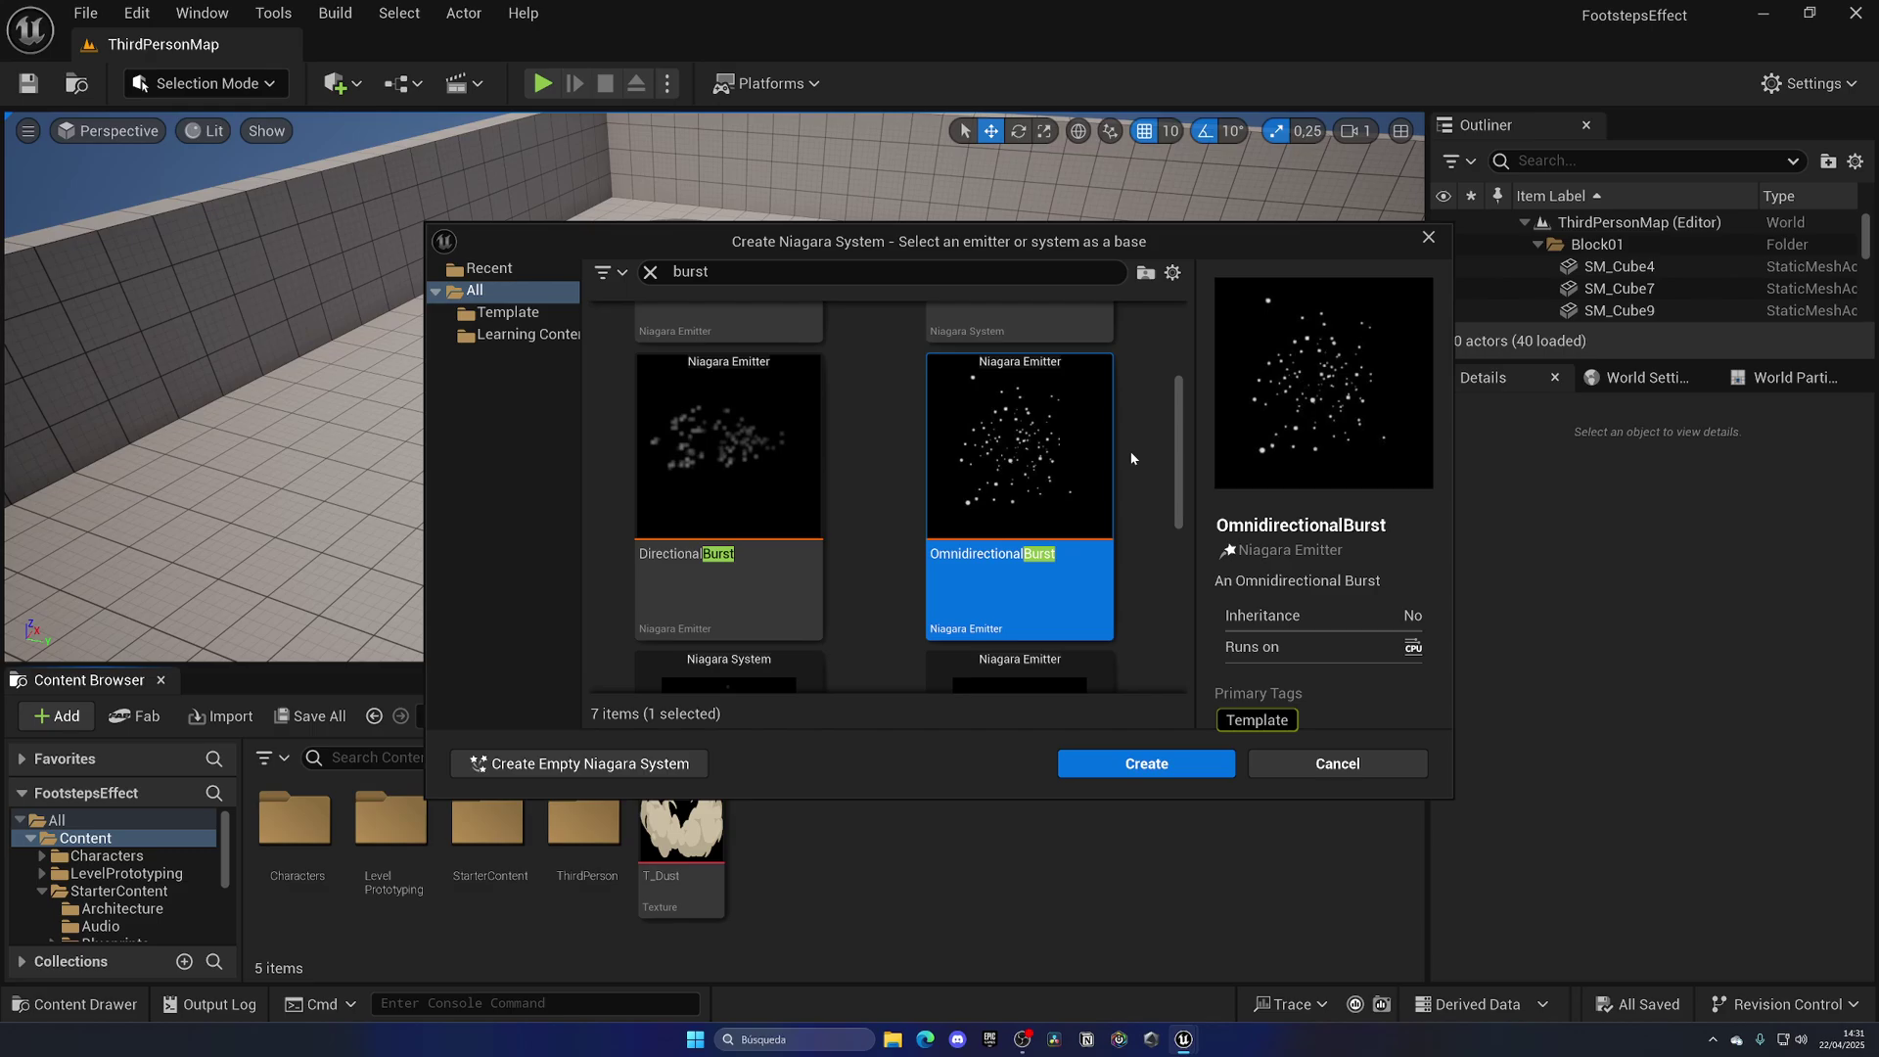
pyautogui.click(1145, 765)
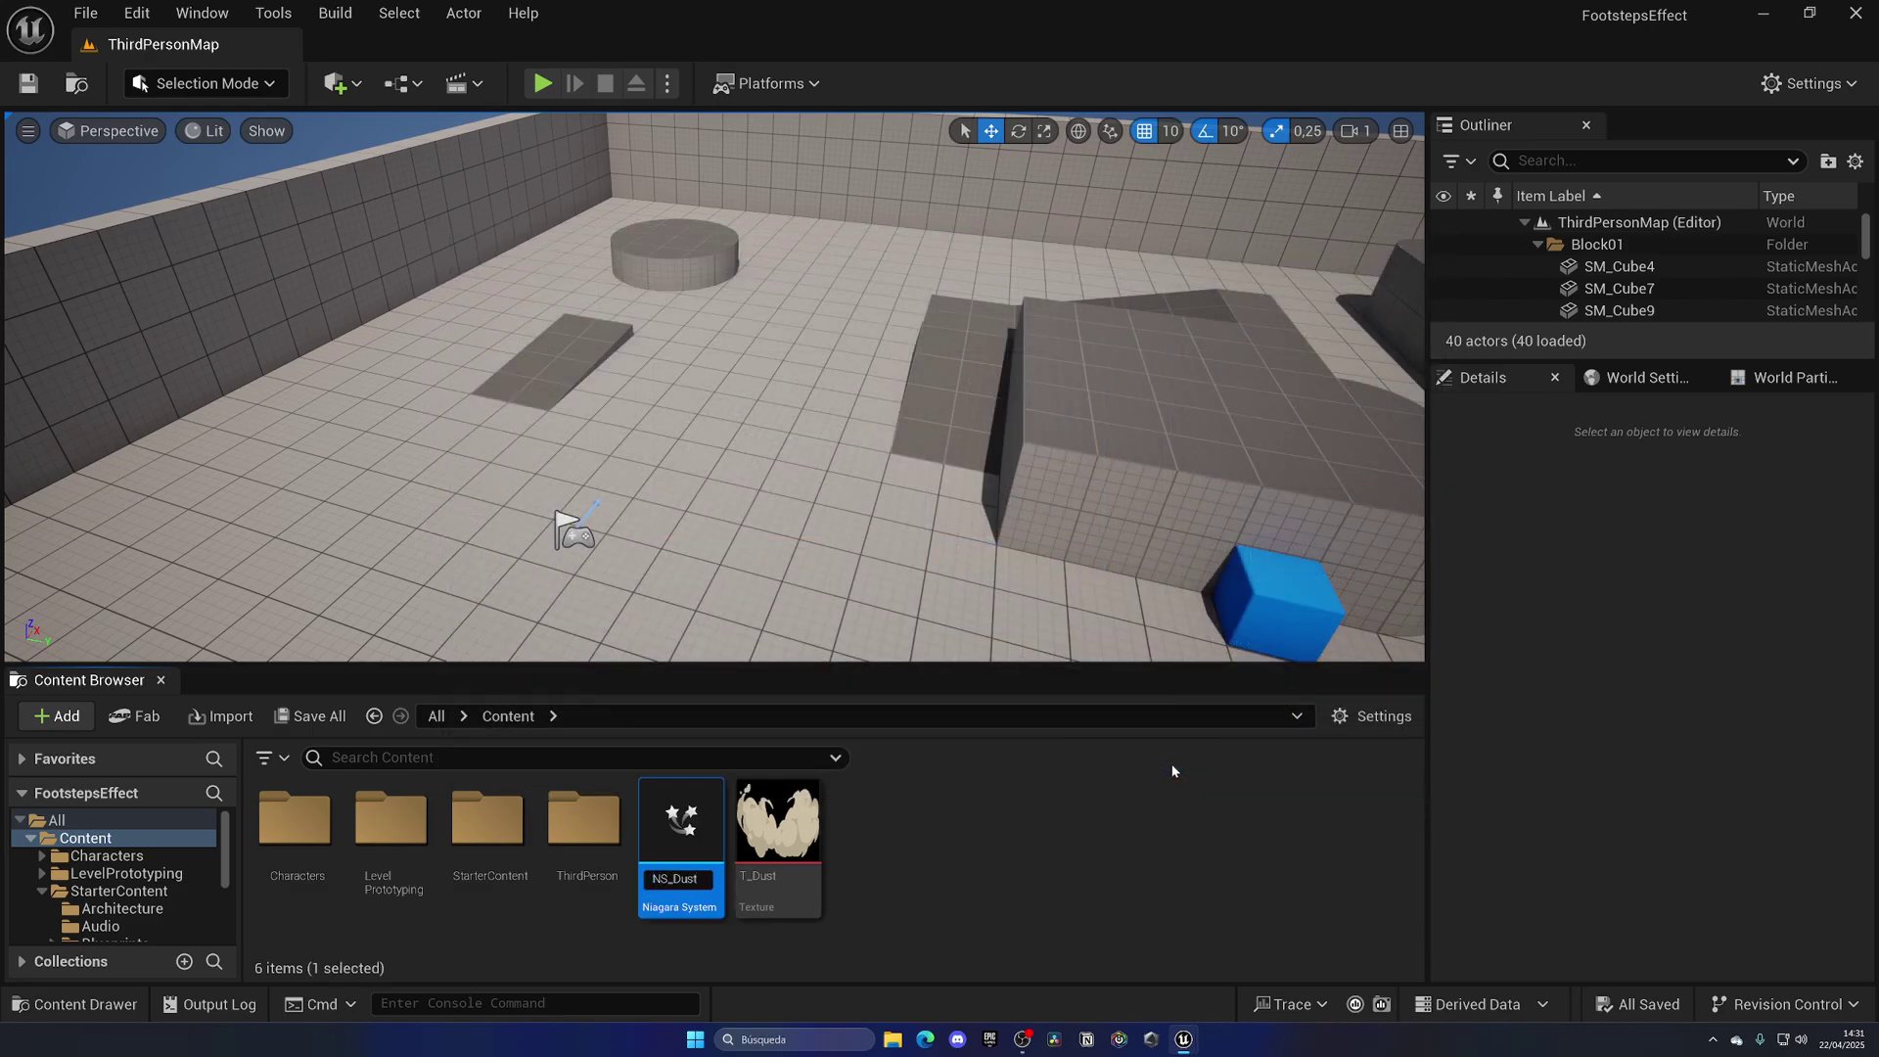
pyautogui.write('NS_Dust')
pyautogui.press('Return')
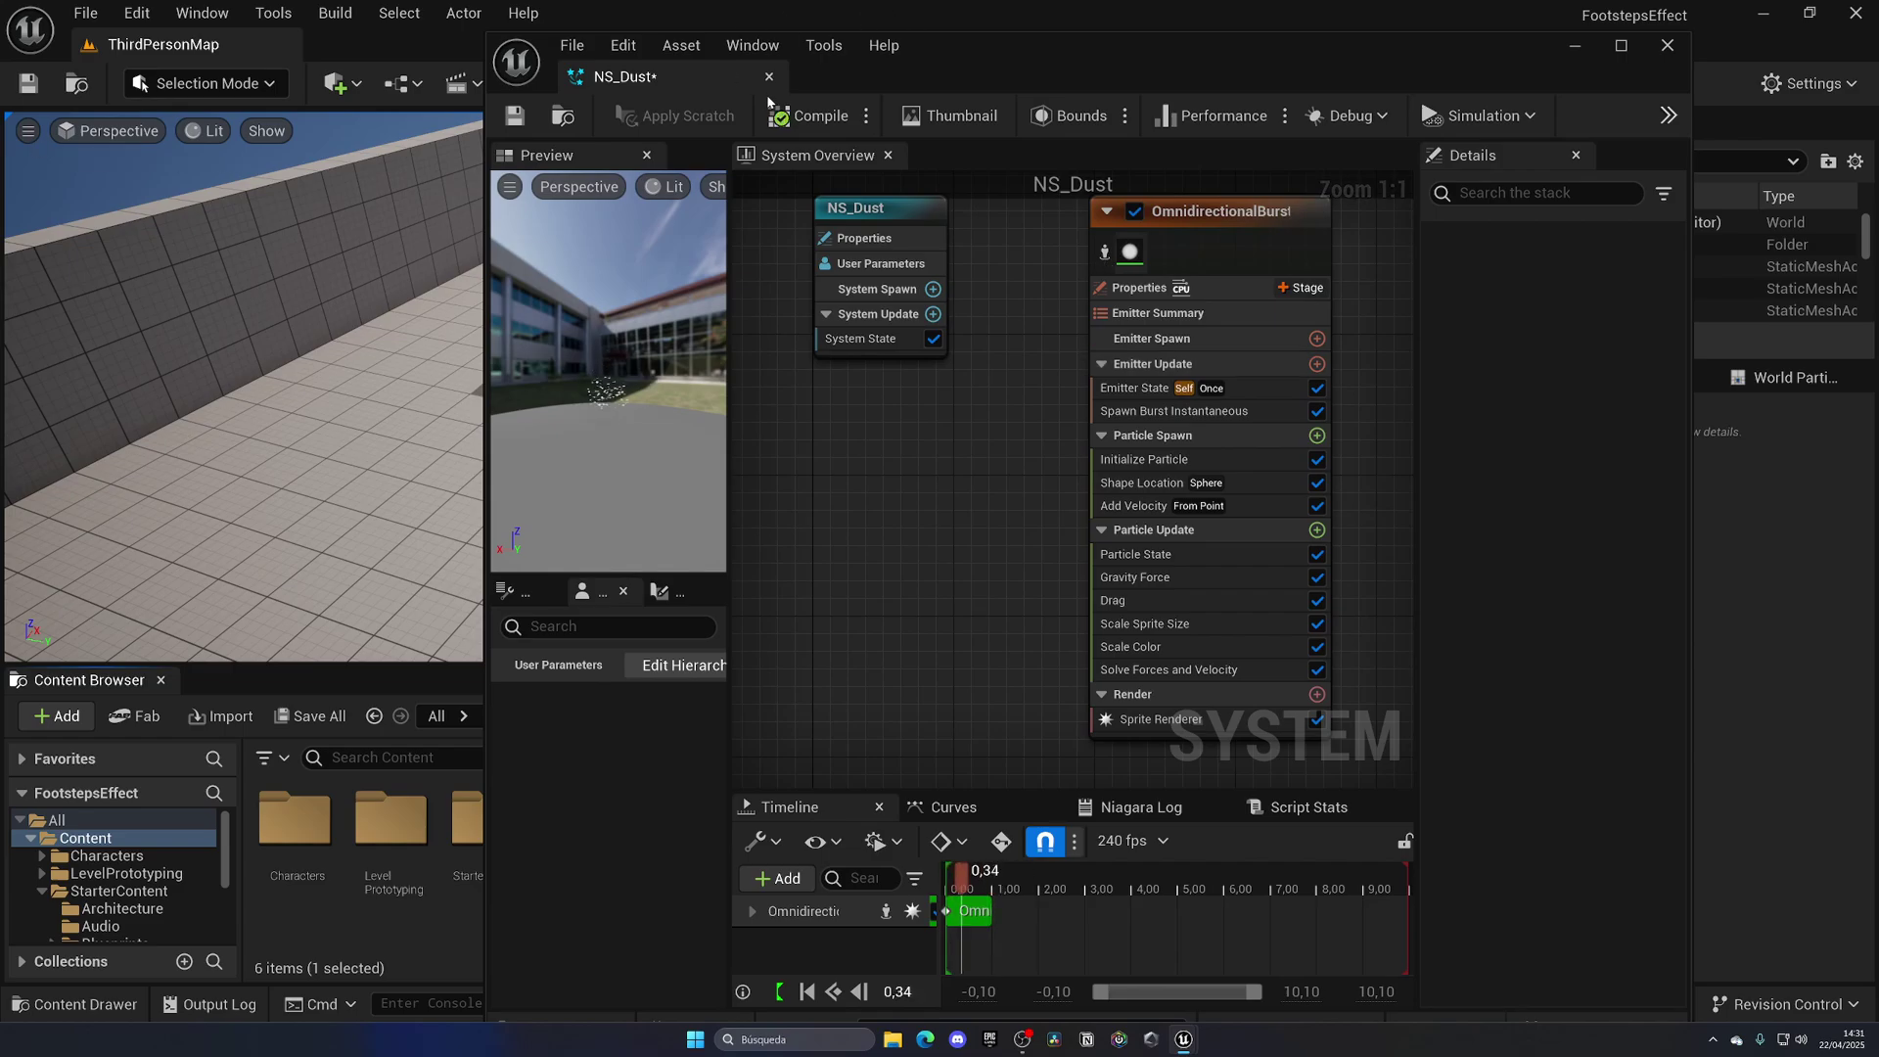
# Save the NS_Dust system and dock its editor in the main window beside the level
pyautogui.click(514, 115)
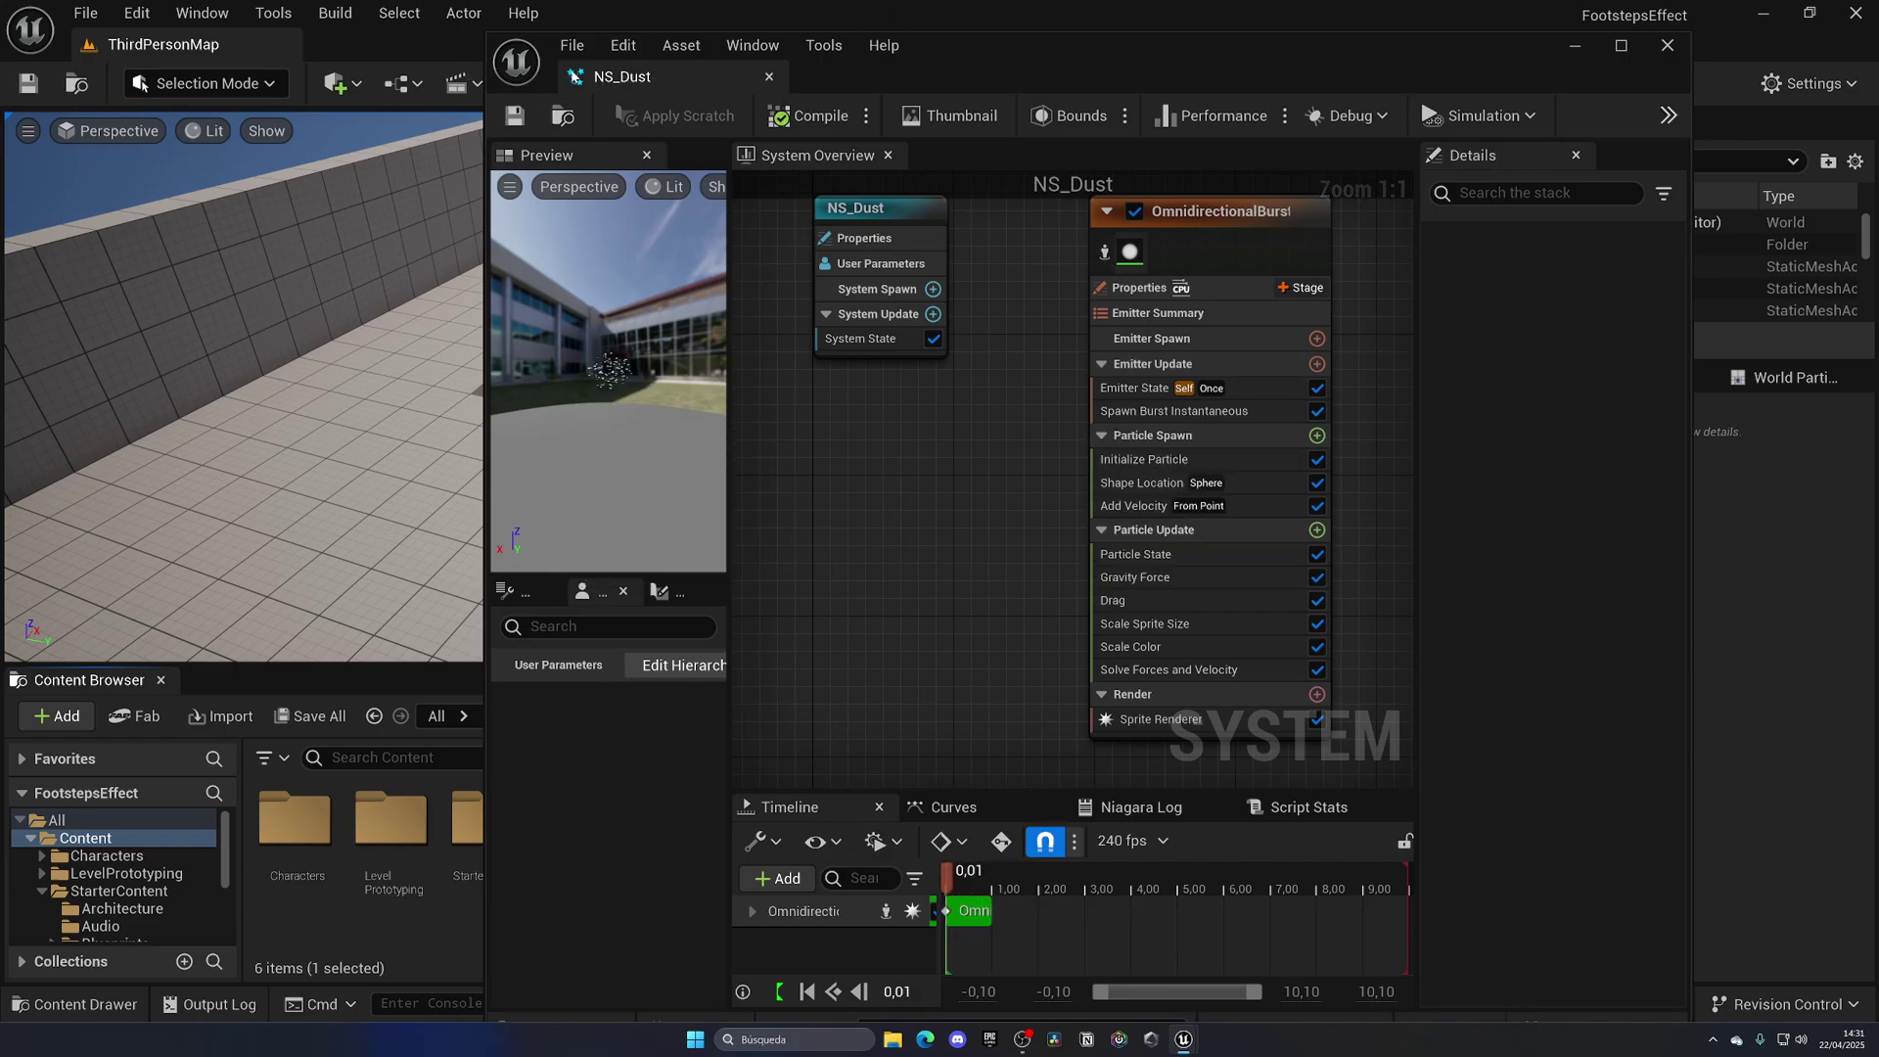
pyautogui.moveTo(636, 76); pyautogui.dragTo(481, 47)
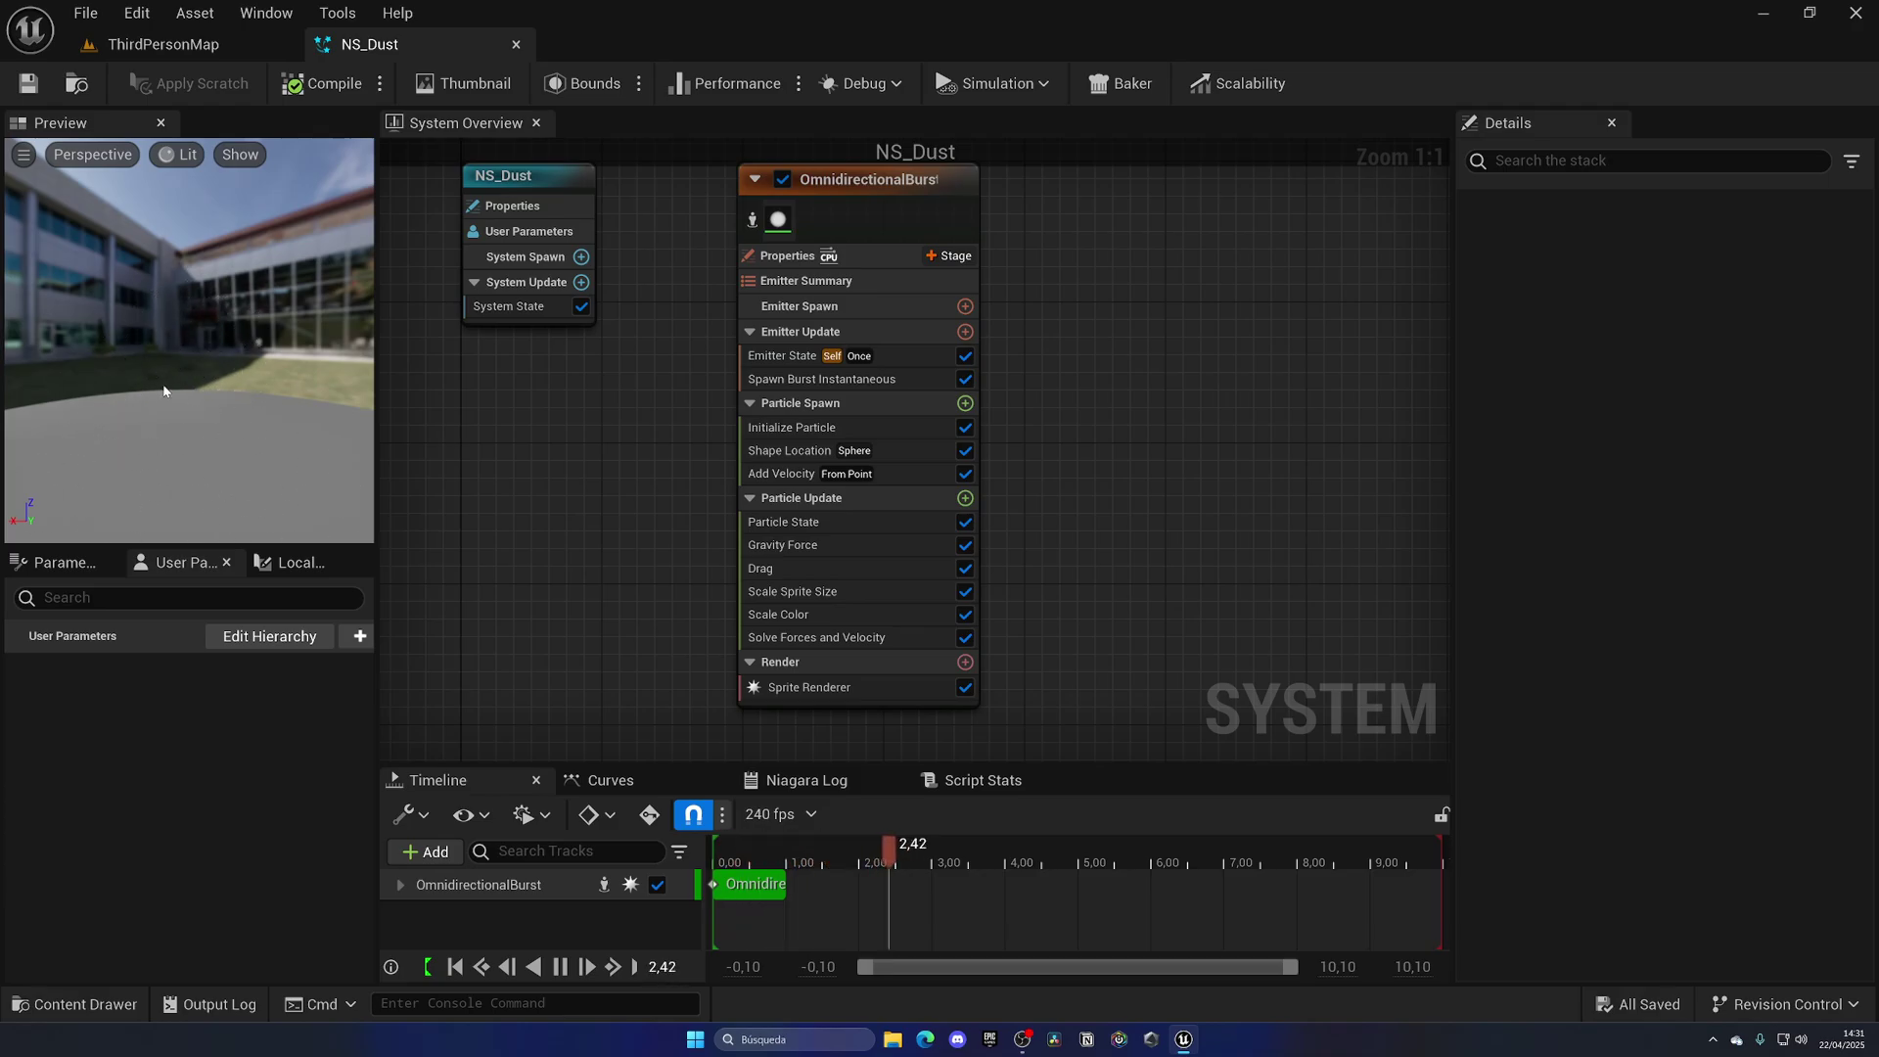
# Open the MF_Run_Fwd animation from the Quinn animations folder of the Mannequins characters
pyautogui.click(211, 49)
pyautogui.click(893, 824)
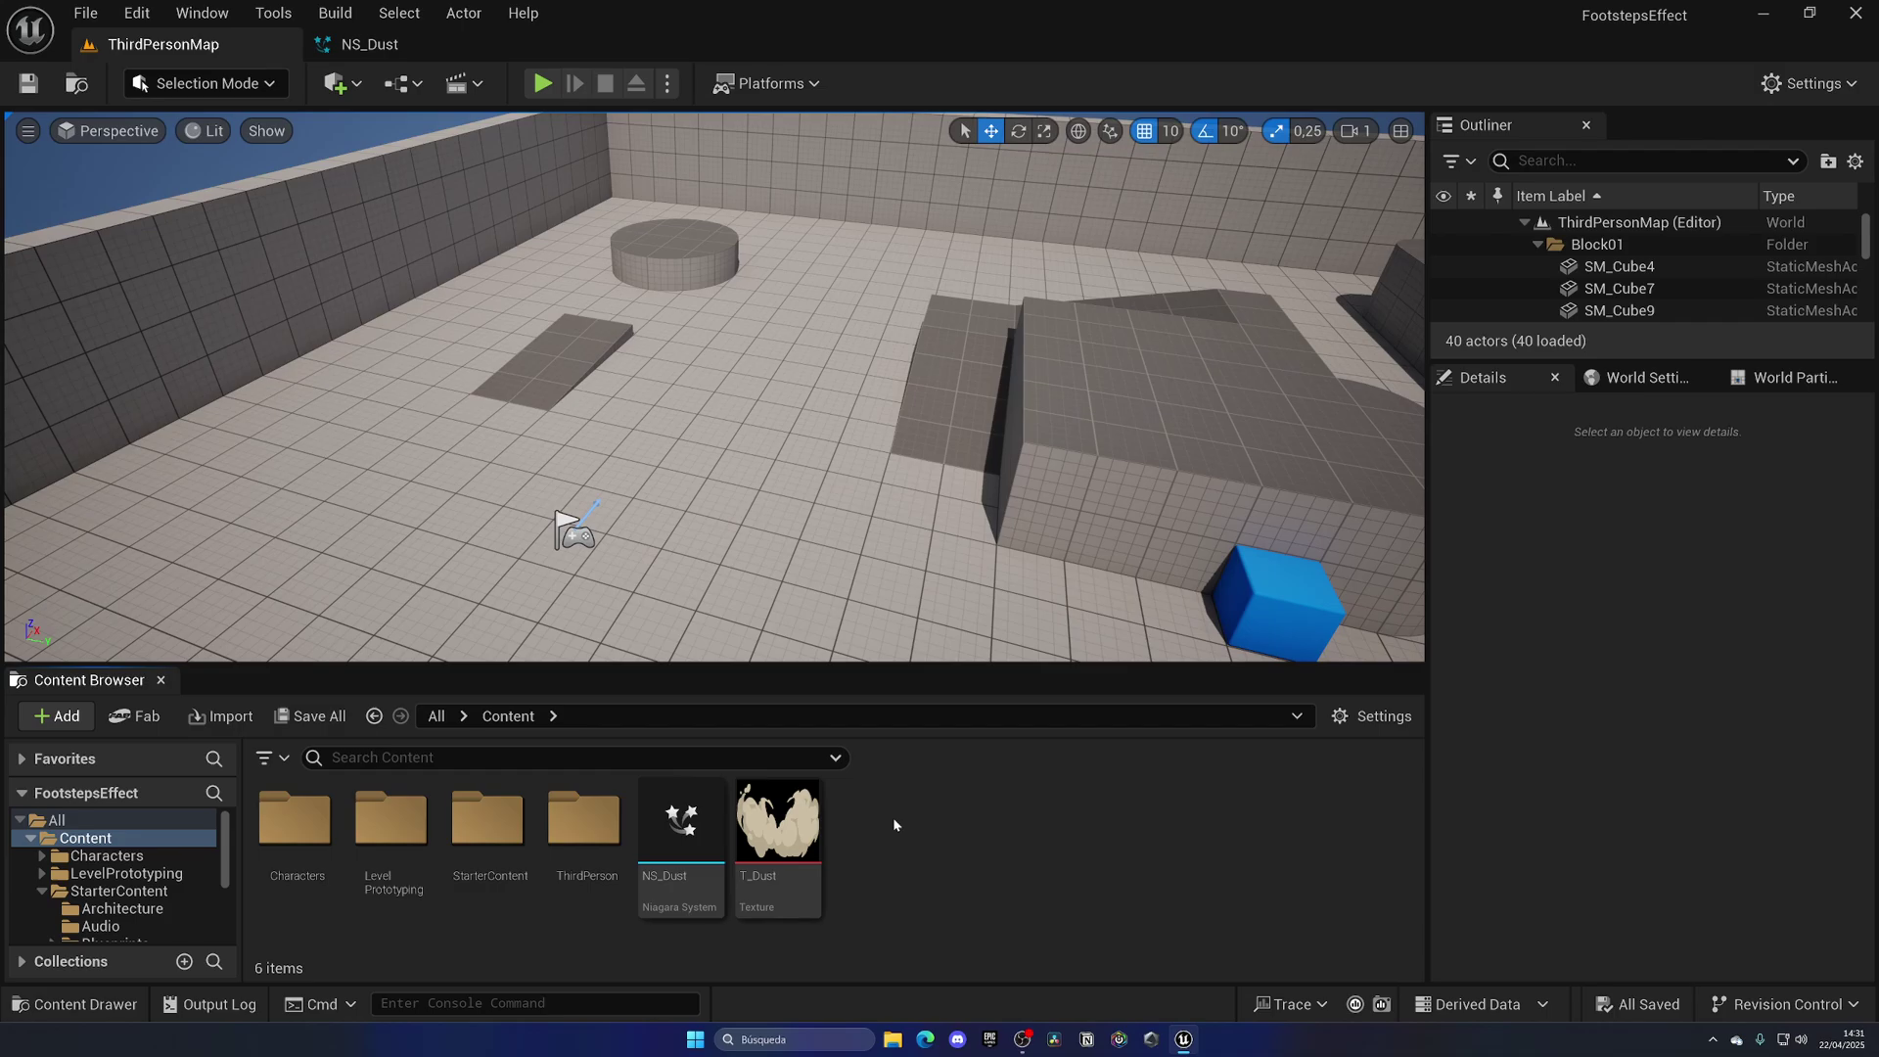
pyautogui.doubleClick(294, 819)
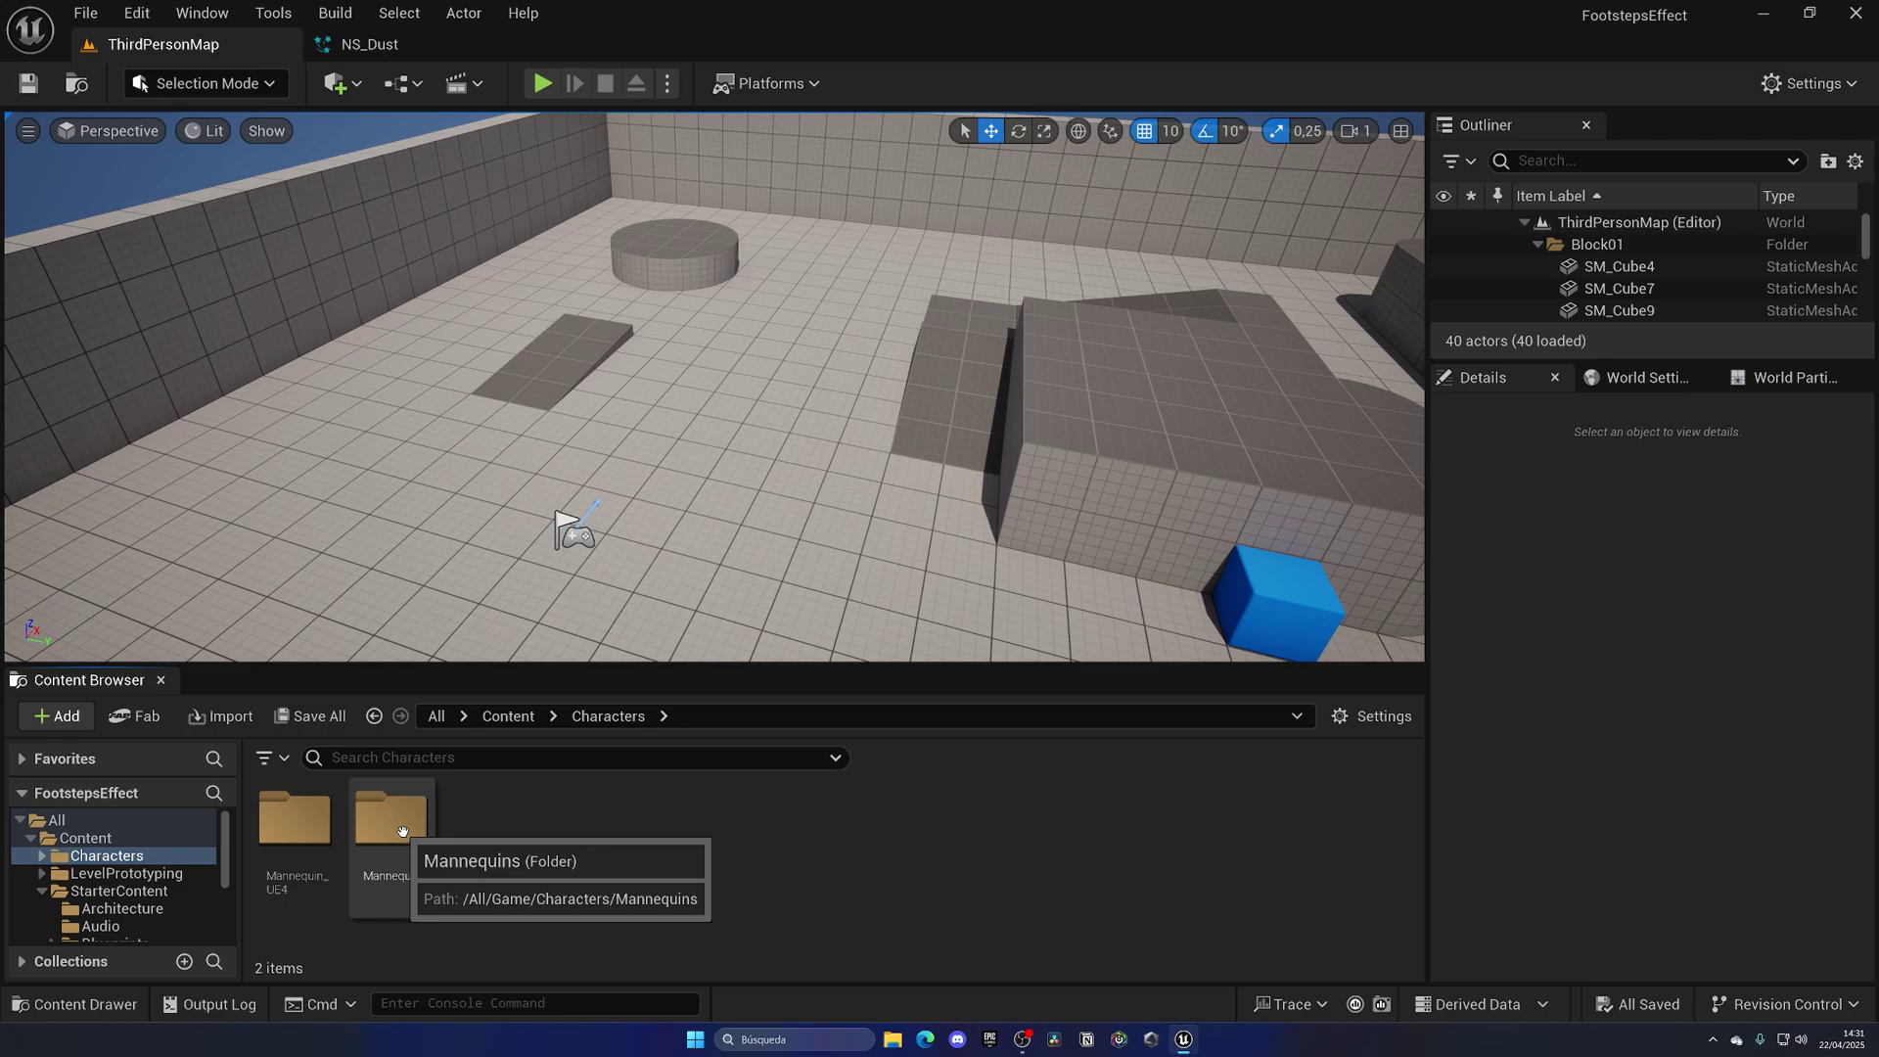
pyautogui.doubleClick(402, 830)
pyautogui.doubleClick(293, 818)
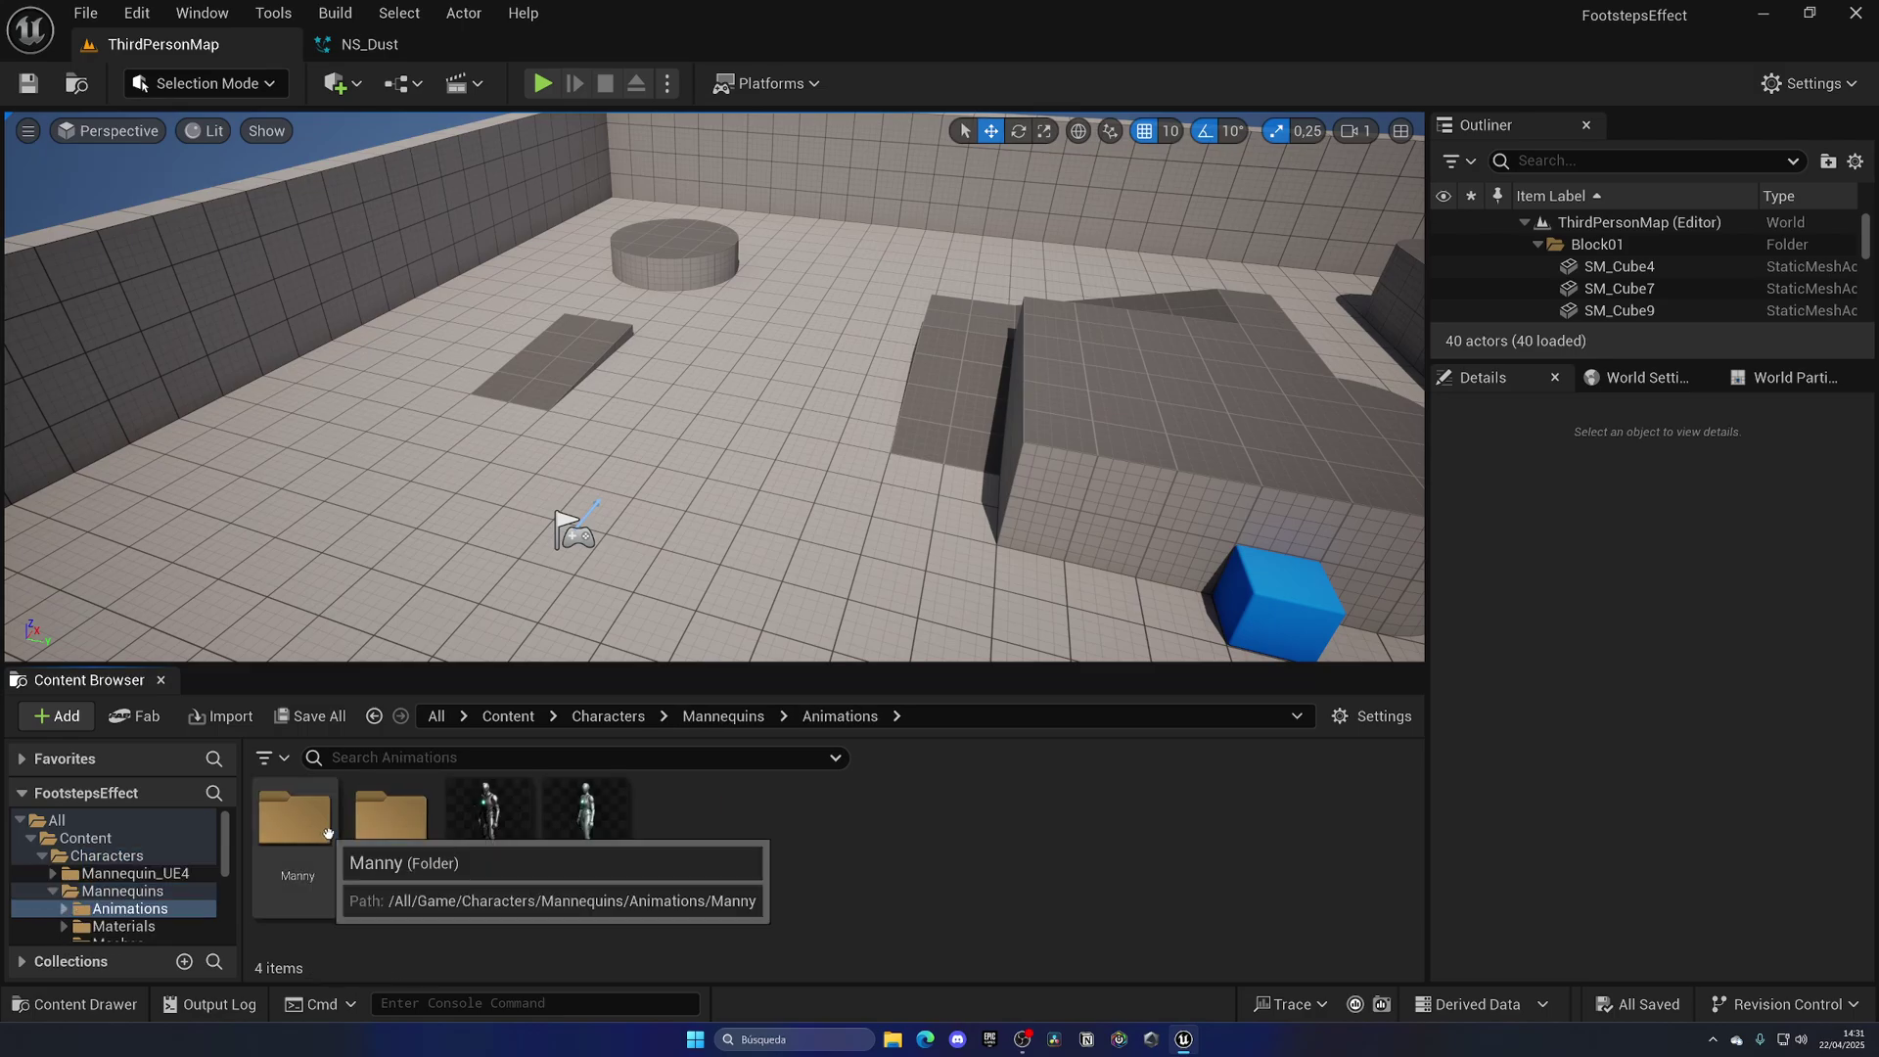
pyautogui.doubleClick(364, 824)
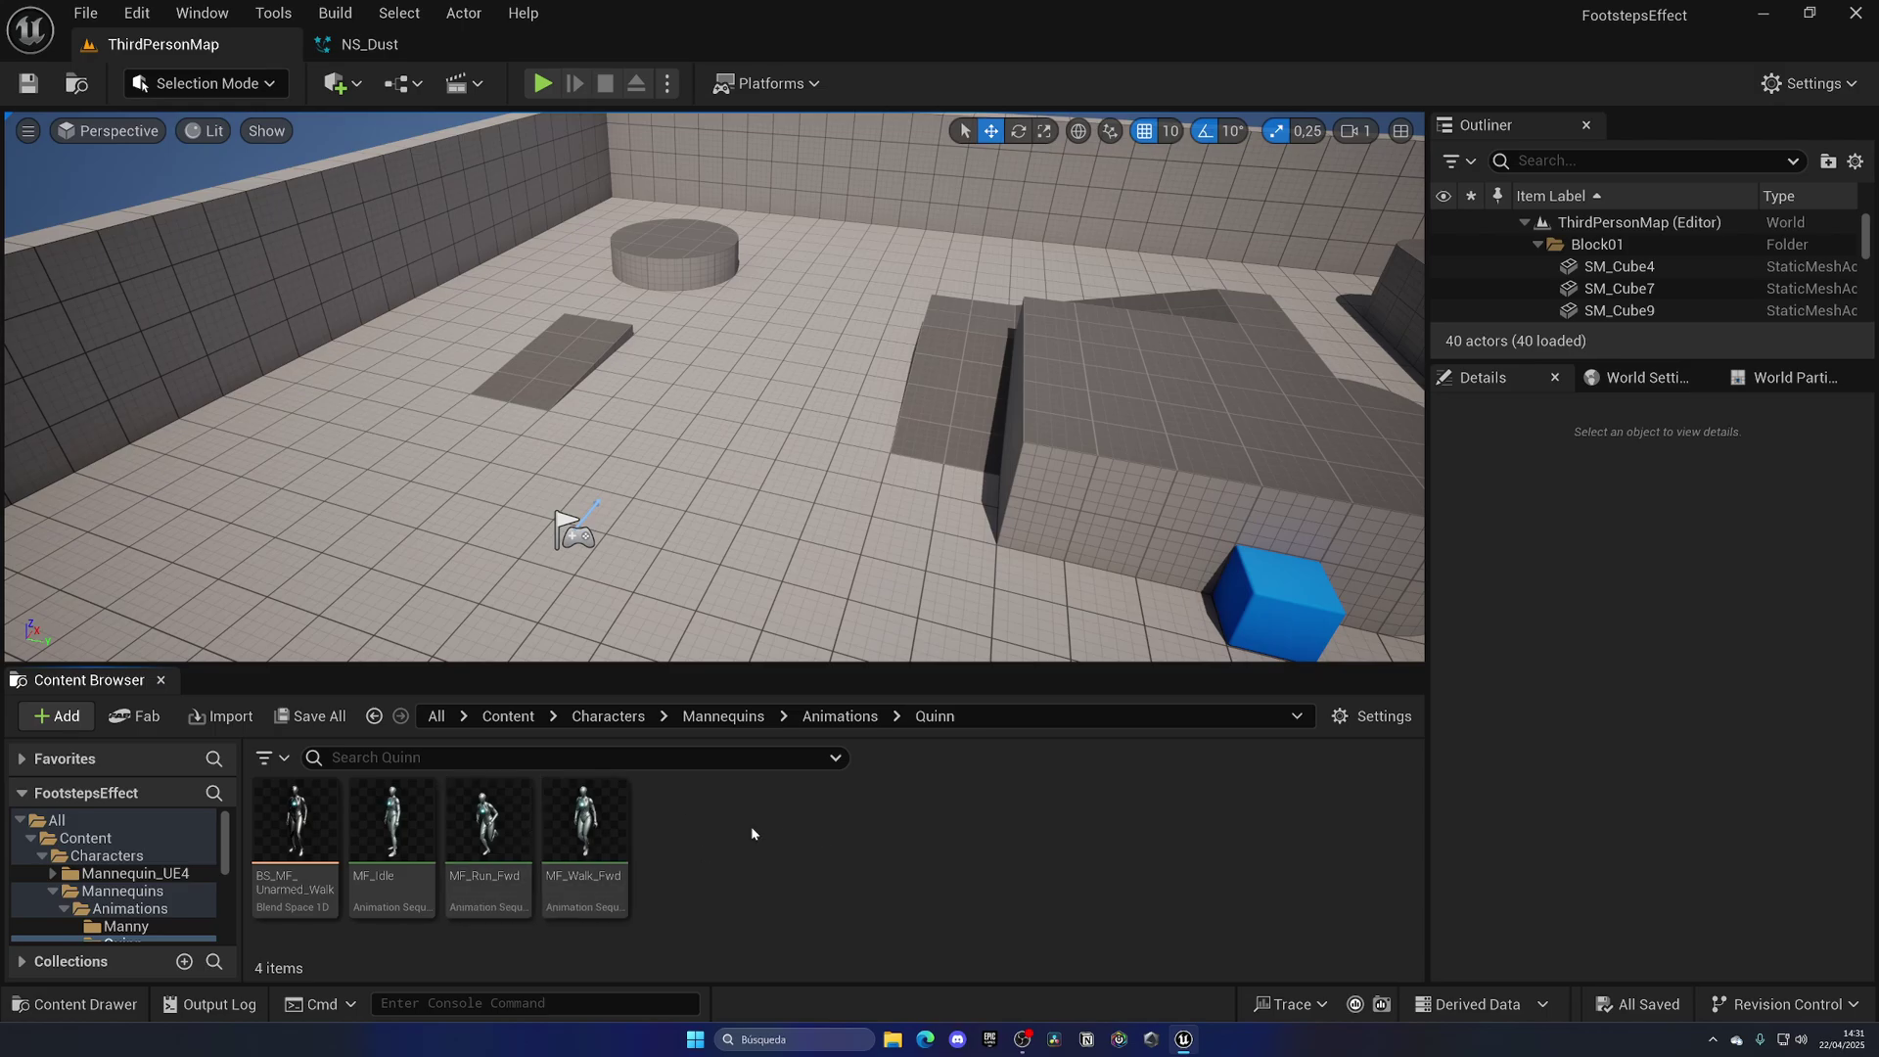
pyautogui.click(511, 809)
pyautogui.doubleClick(511, 808)
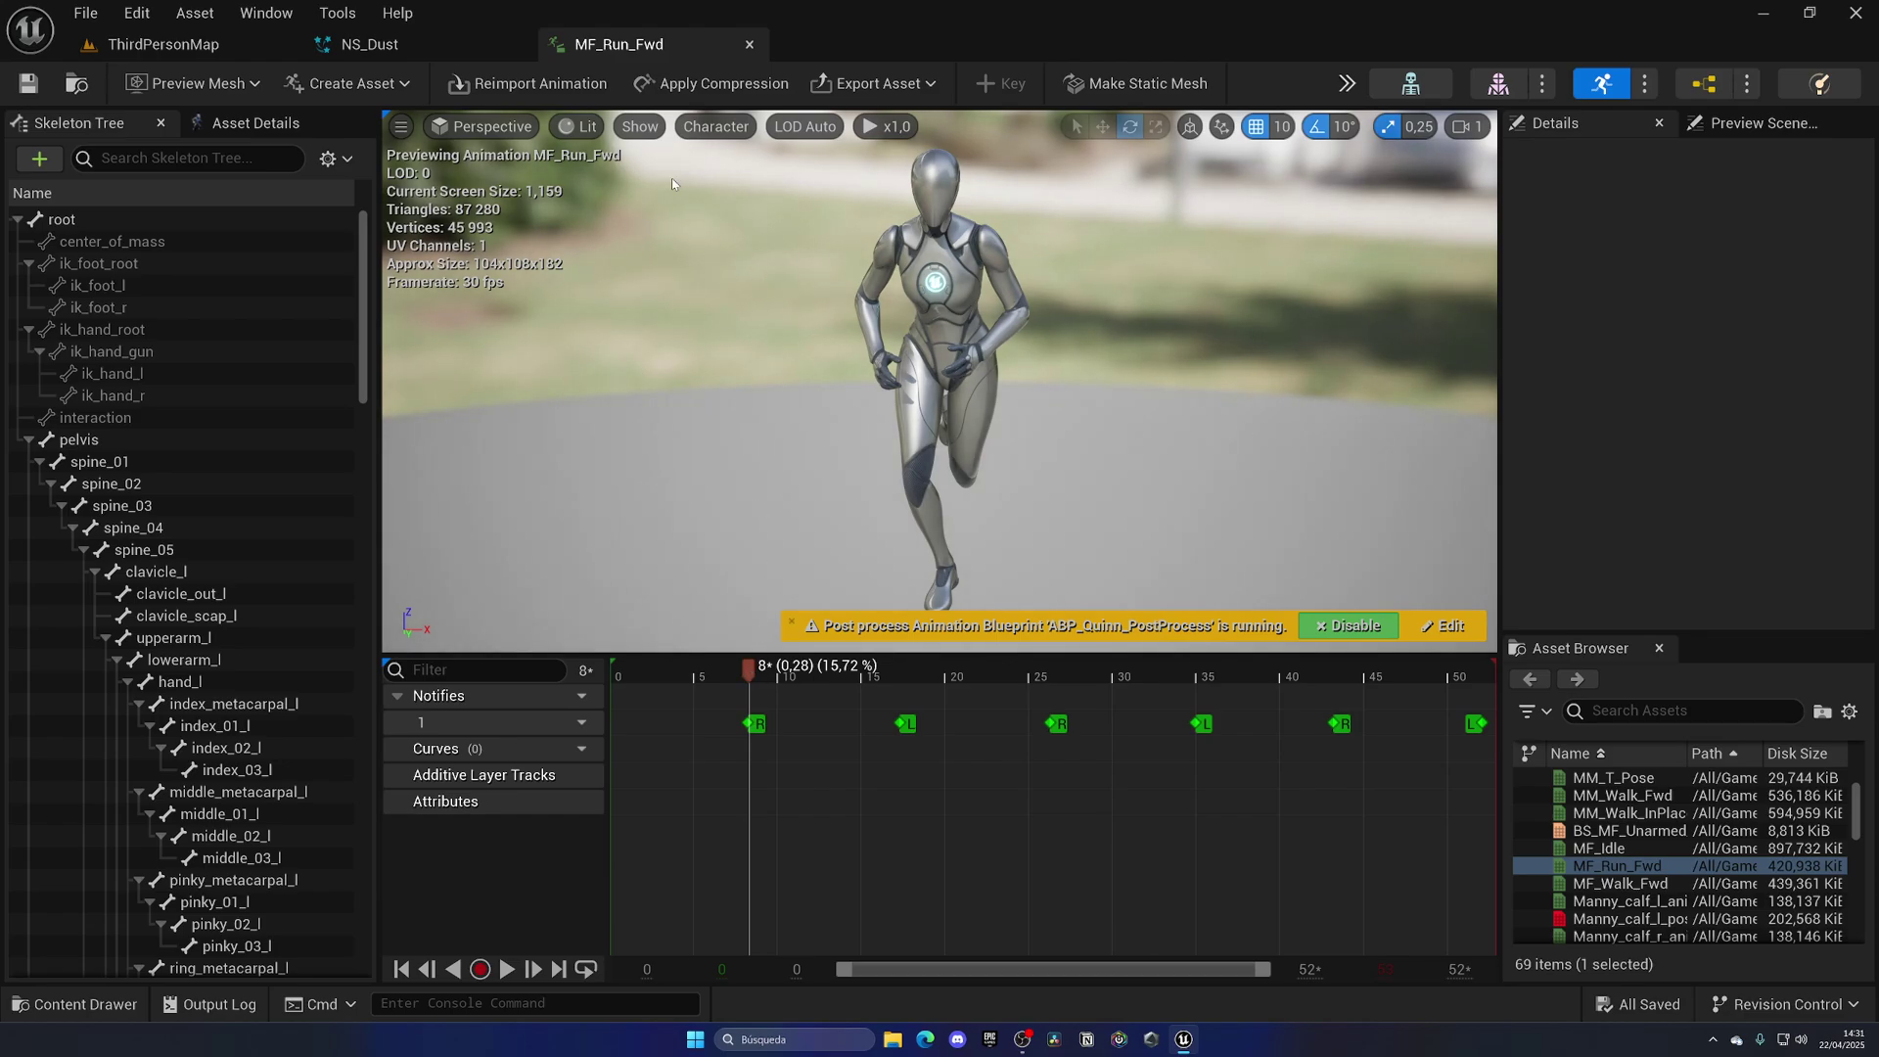
# Add a notify track named Footsteps and place a Play Niagara Particle Effect notify on it at the first right-foot marker
pyautogui.click(581, 695)
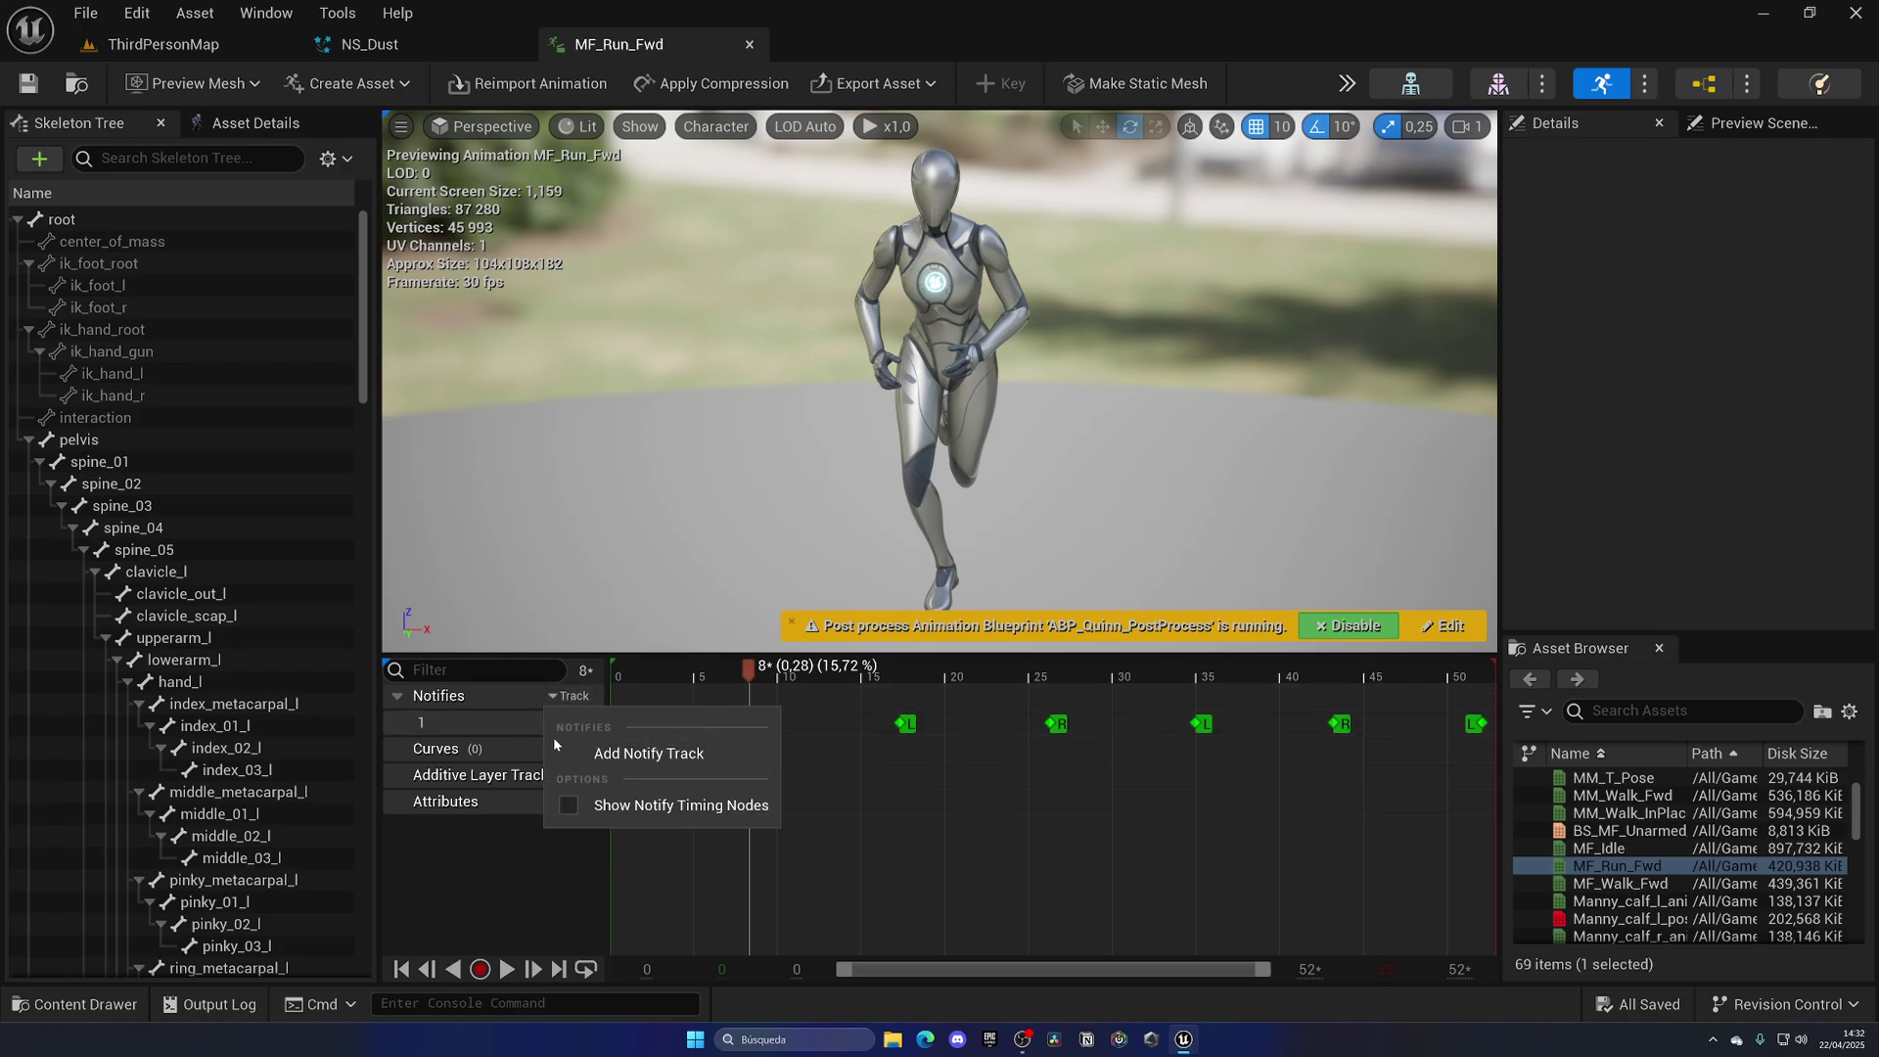
pyautogui.click(648, 748)
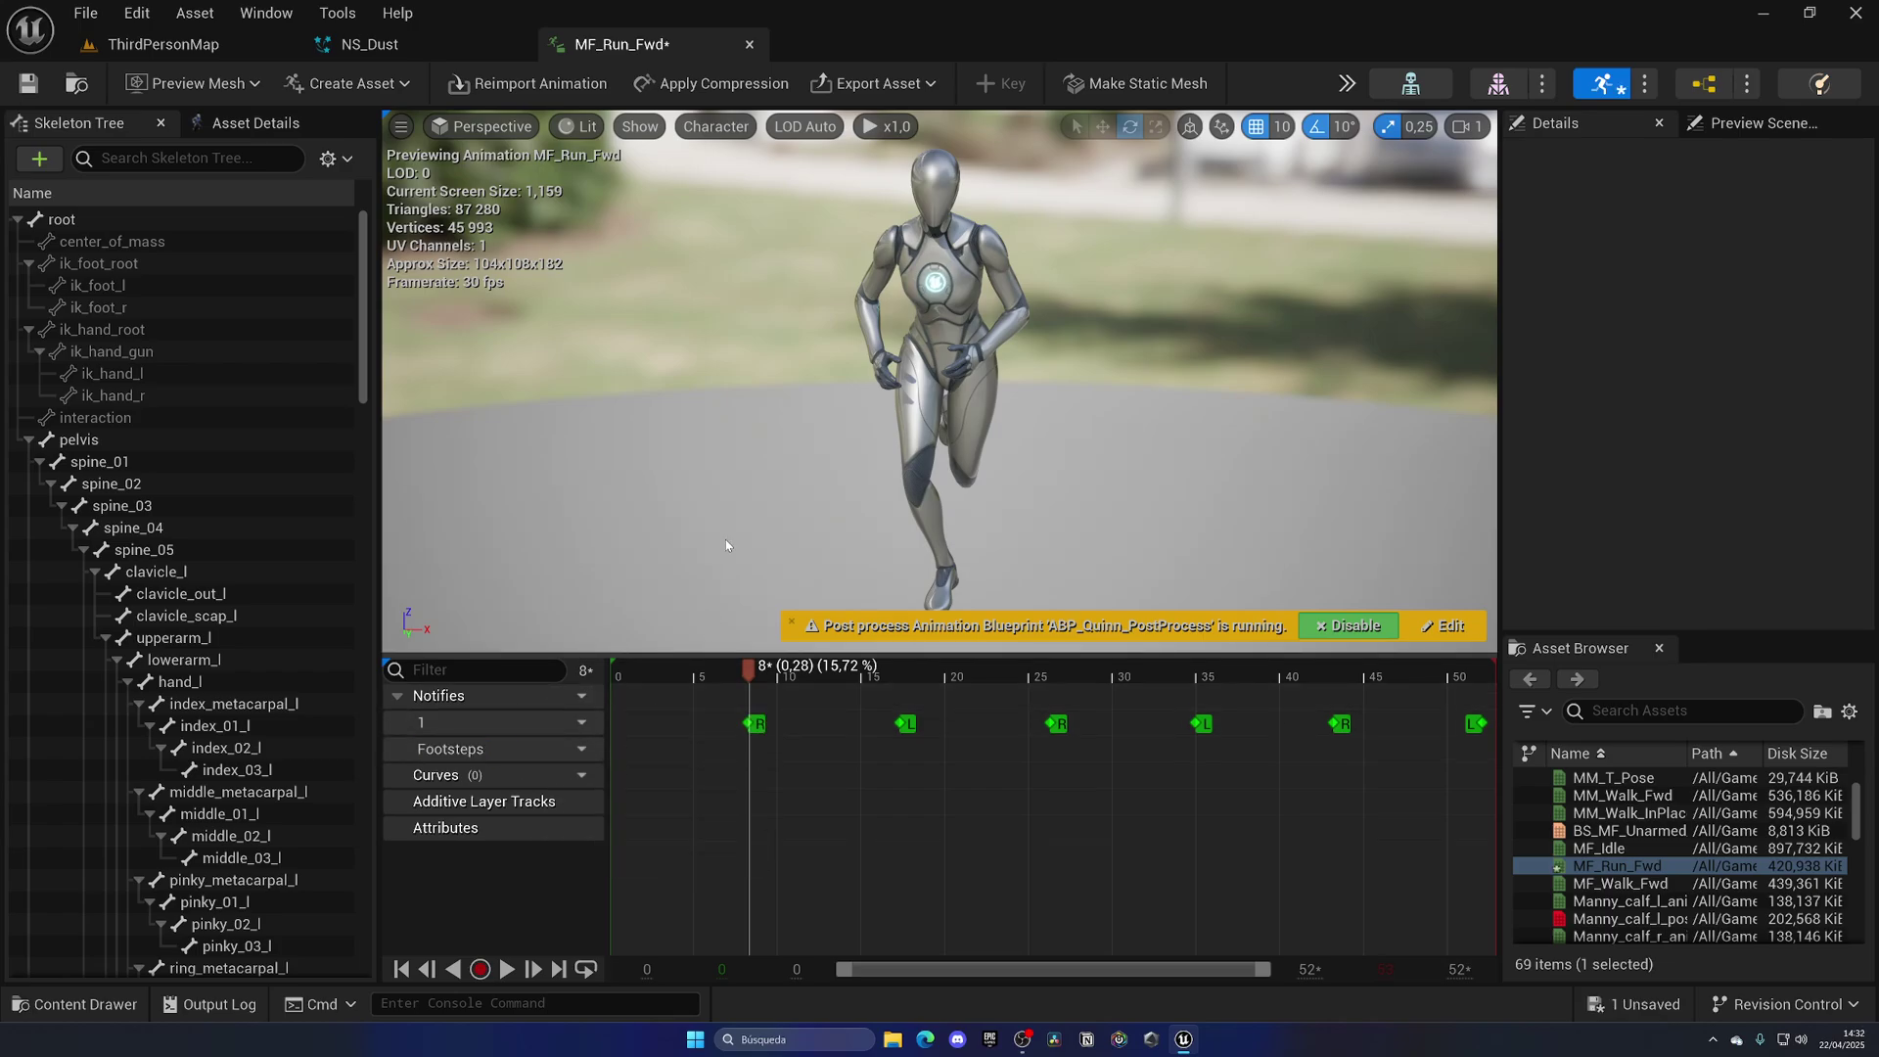
pyautogui.moveTo(750, 668); pyautogui.dragTo(742, 722)
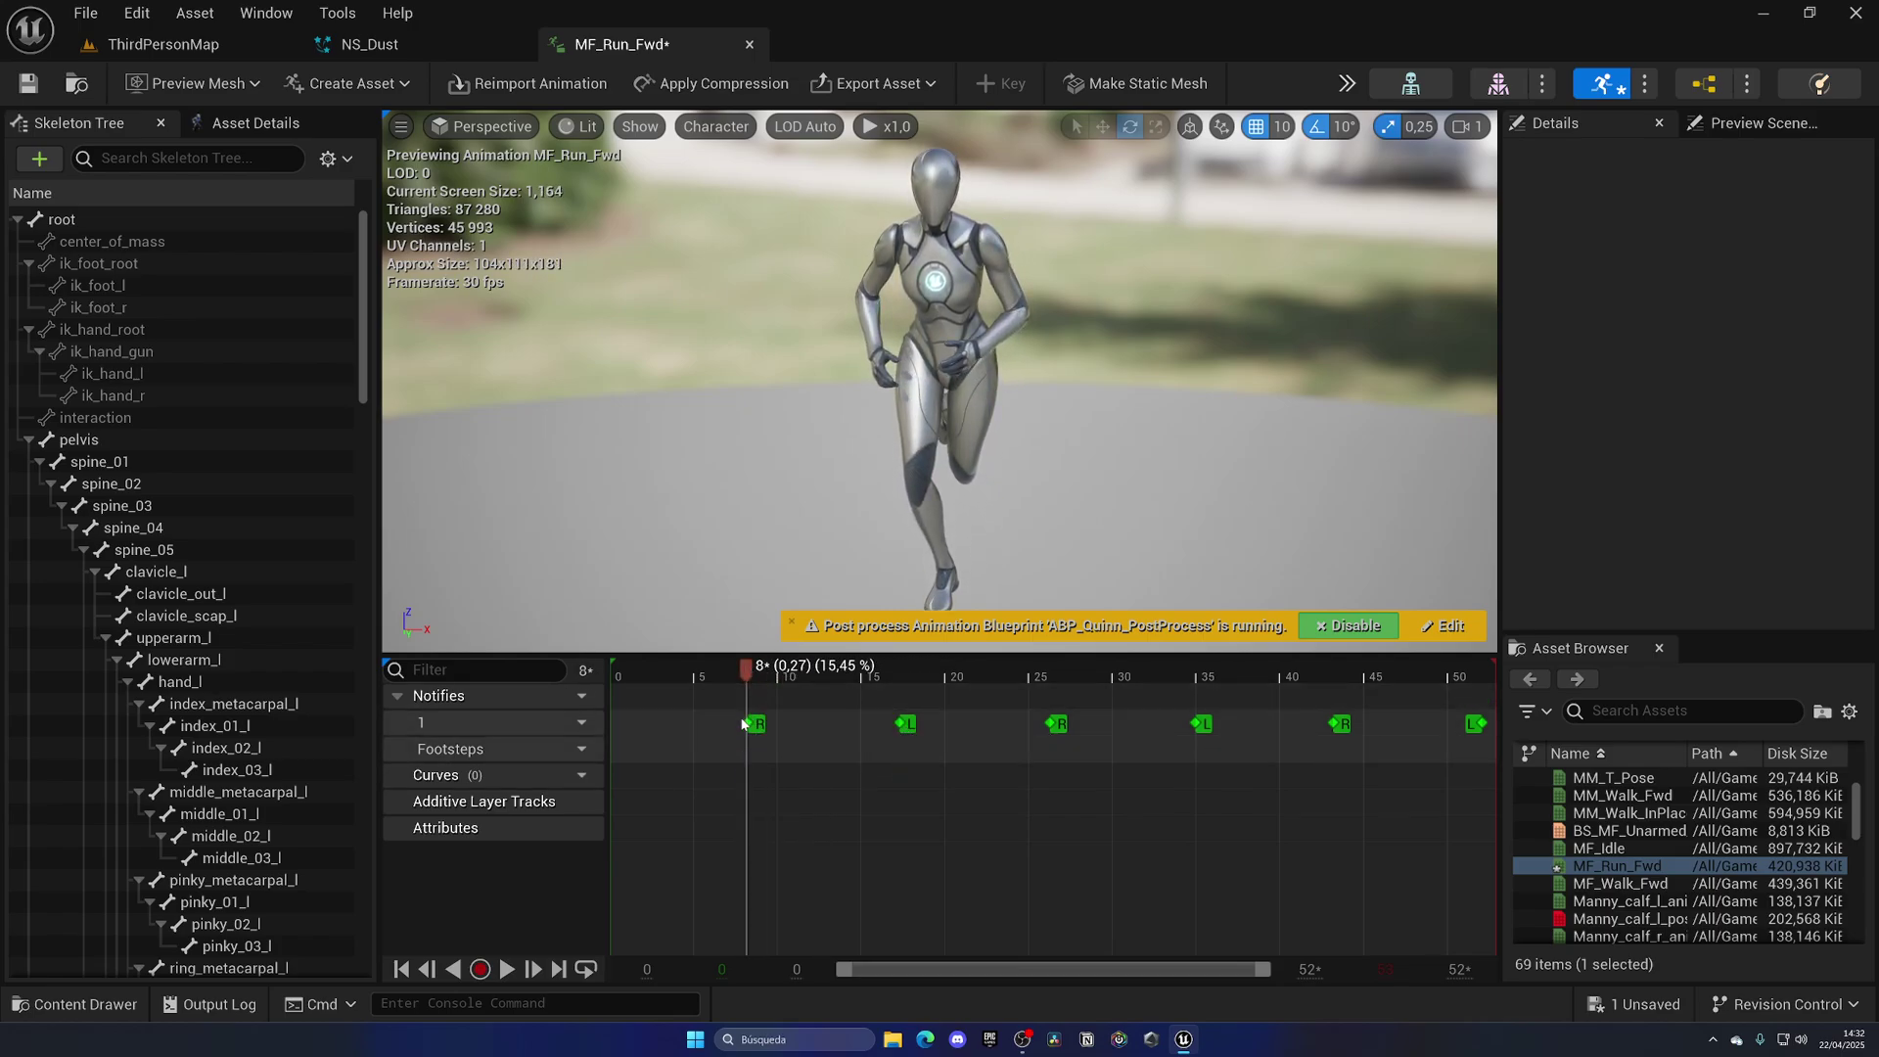
pyautogui.rightClick(748, 758)
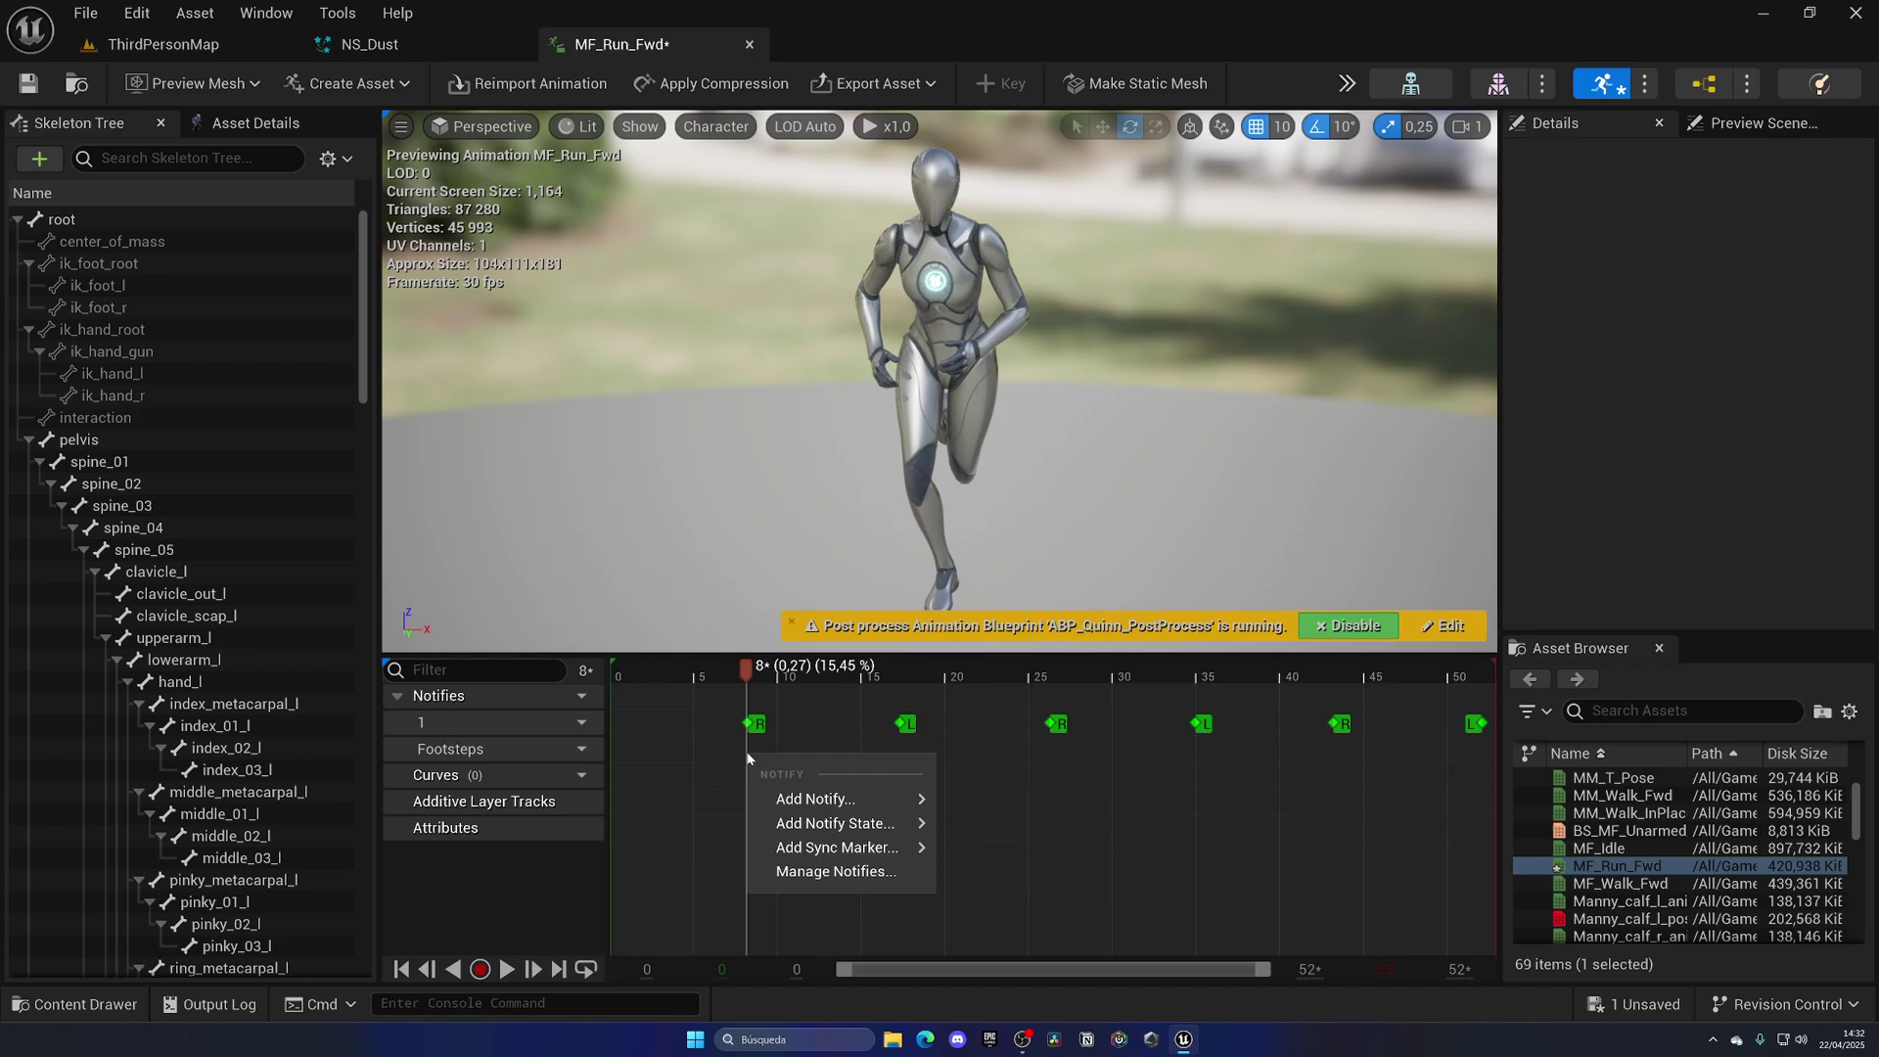
pyautogui.moveTo(794, 802)
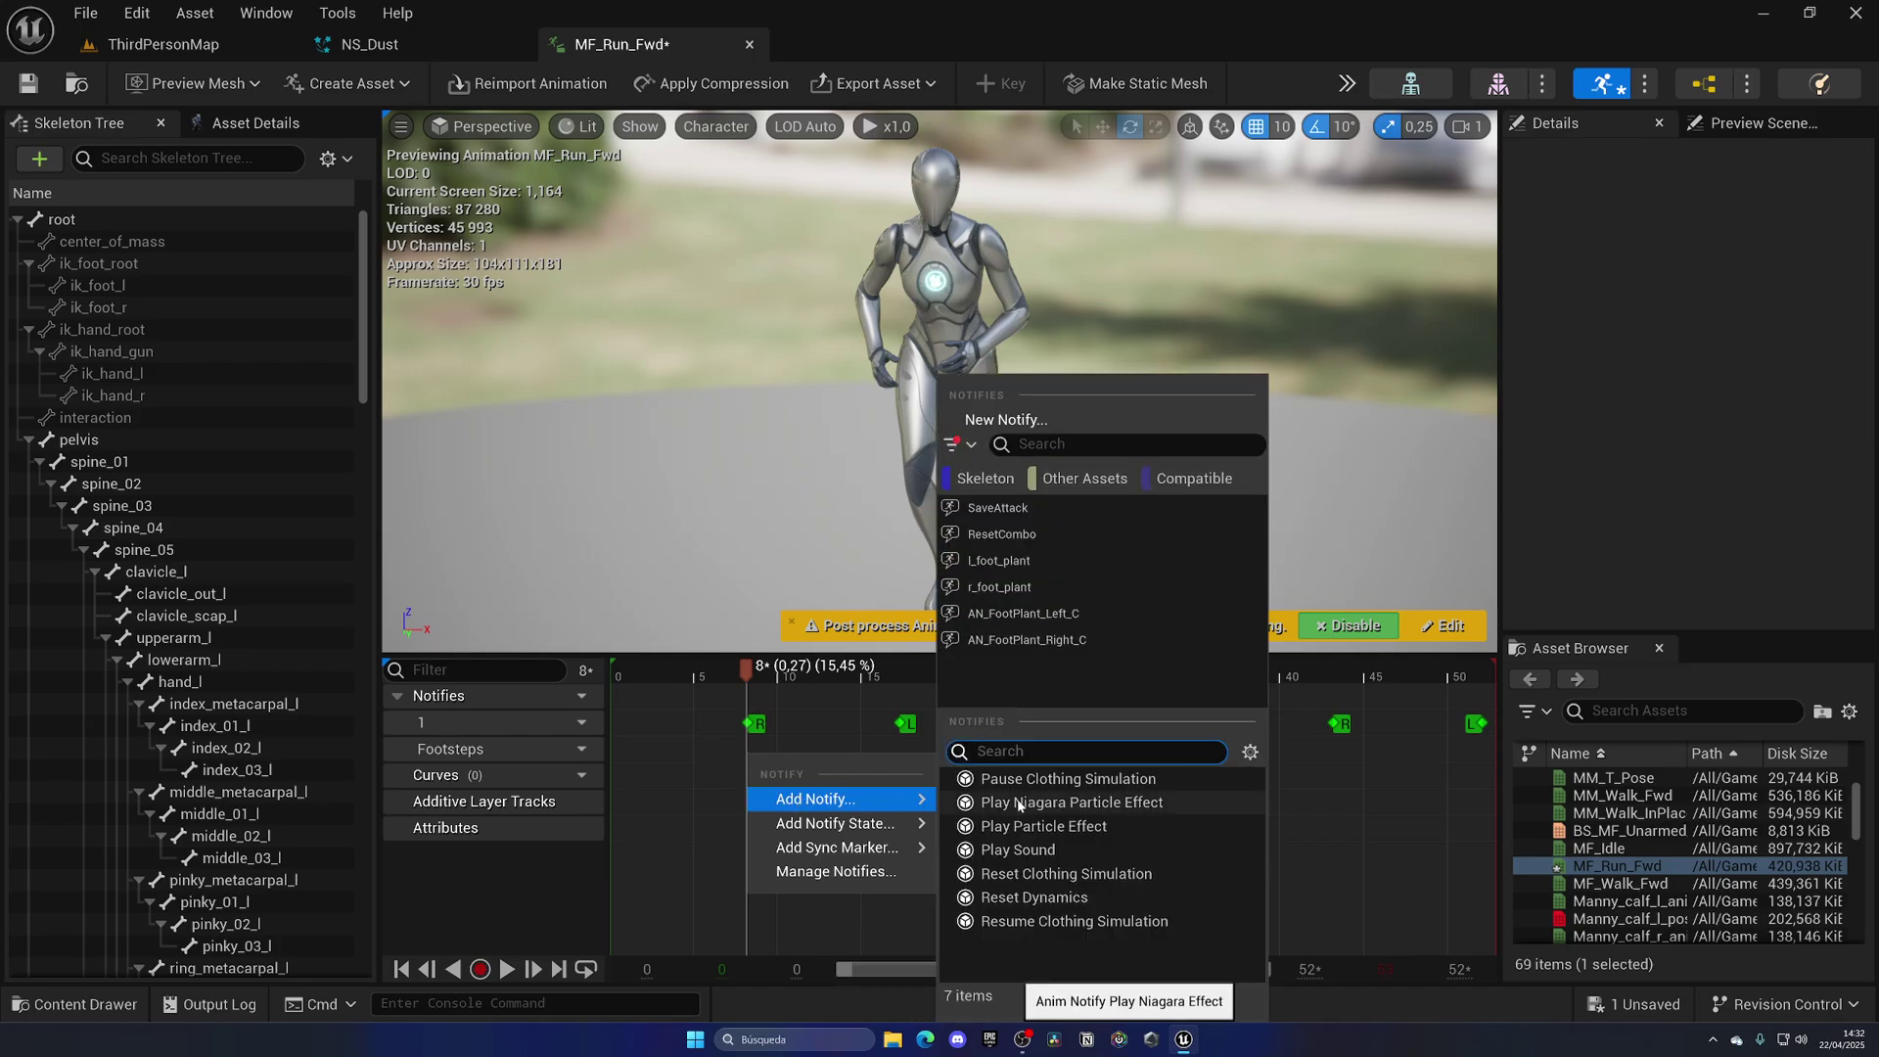
pyautogui.click(1075, 802)
pyautogui.click(829, 753)
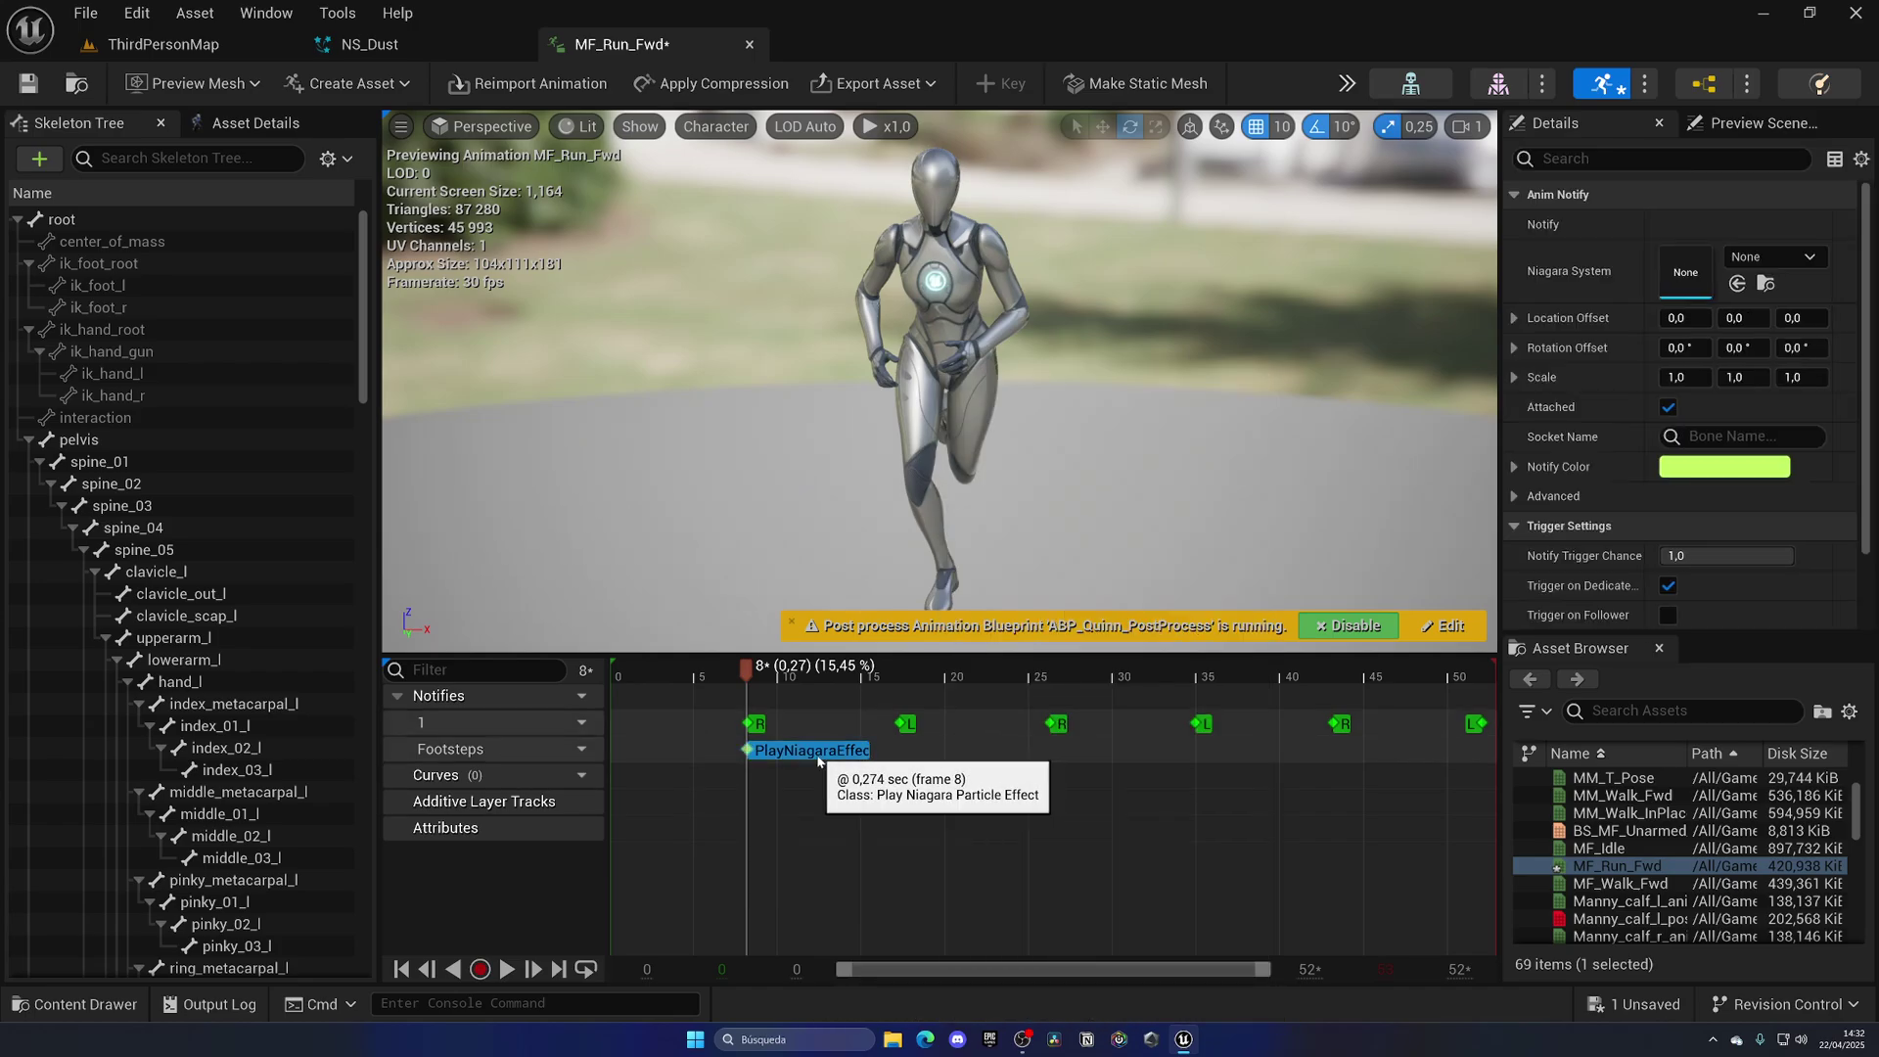
# Assign NS_Dust as the Niagara system of the new particle effect notify
pyautogui.click(1759, 258)
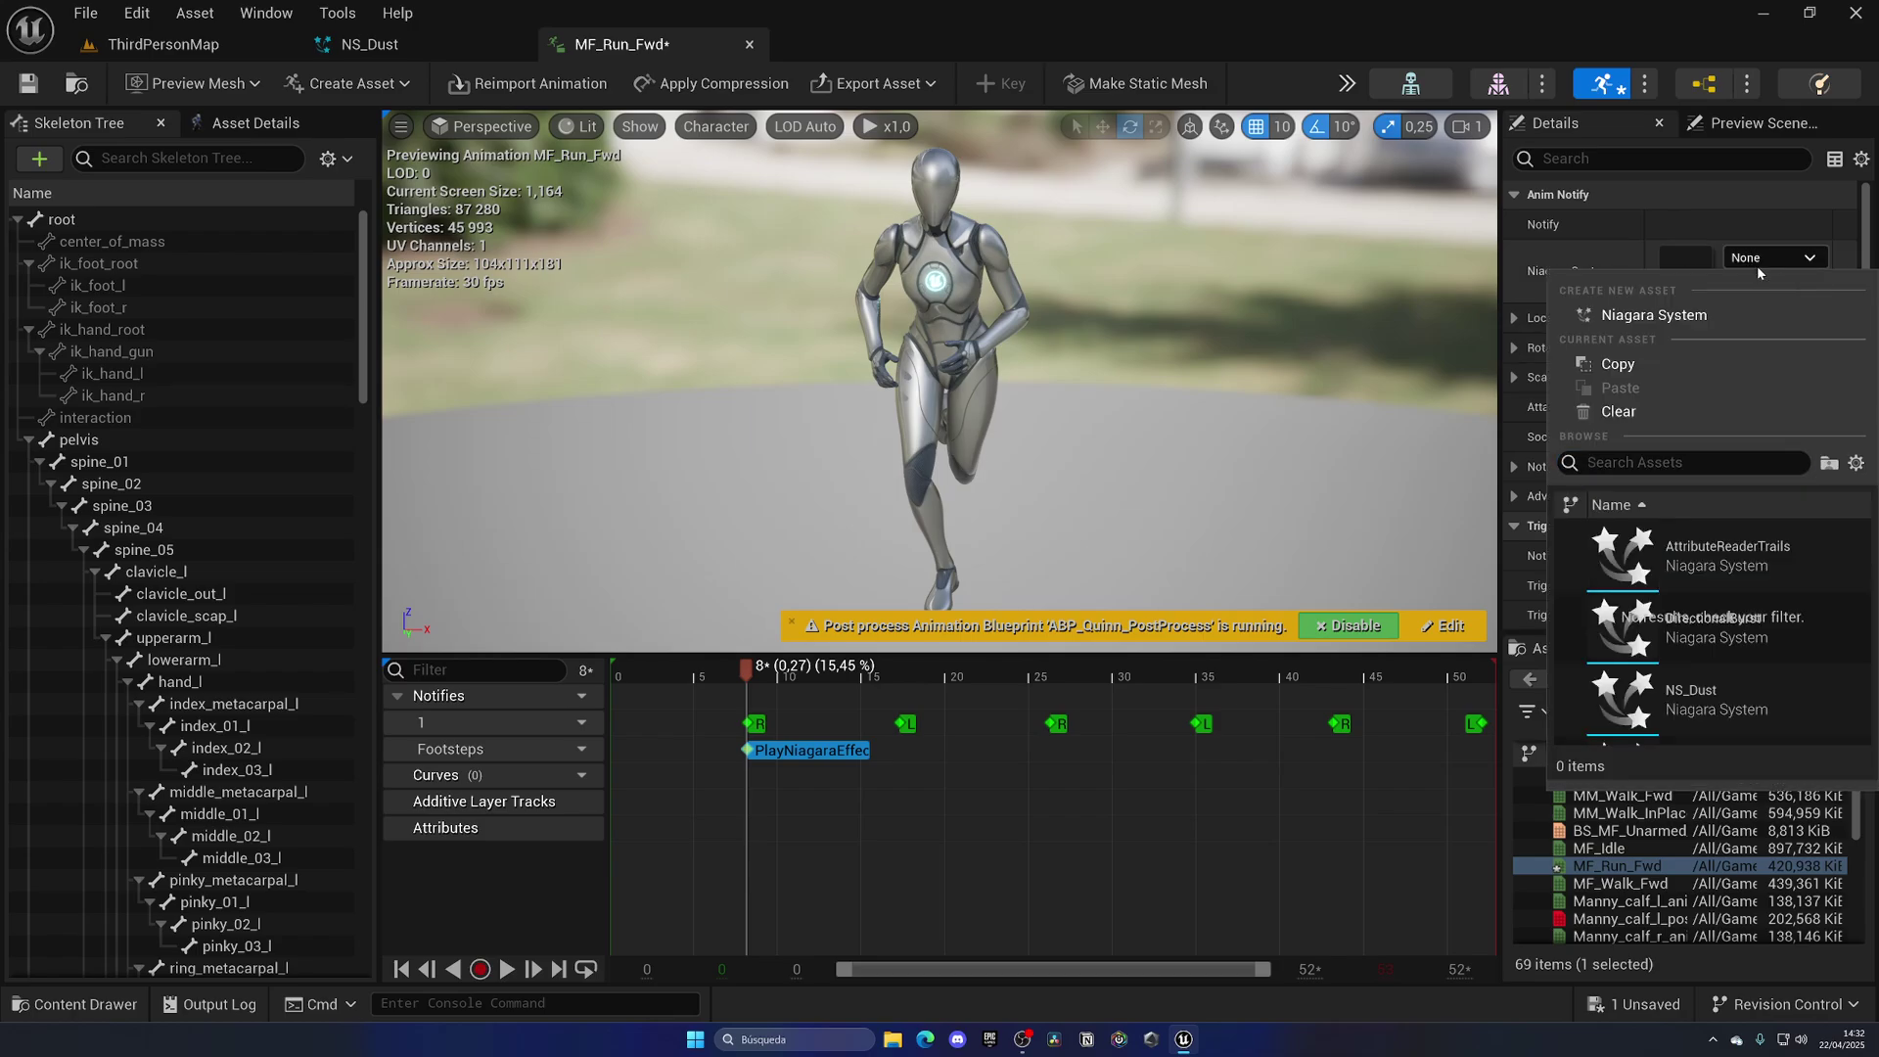
pyautogui.write('ns_')
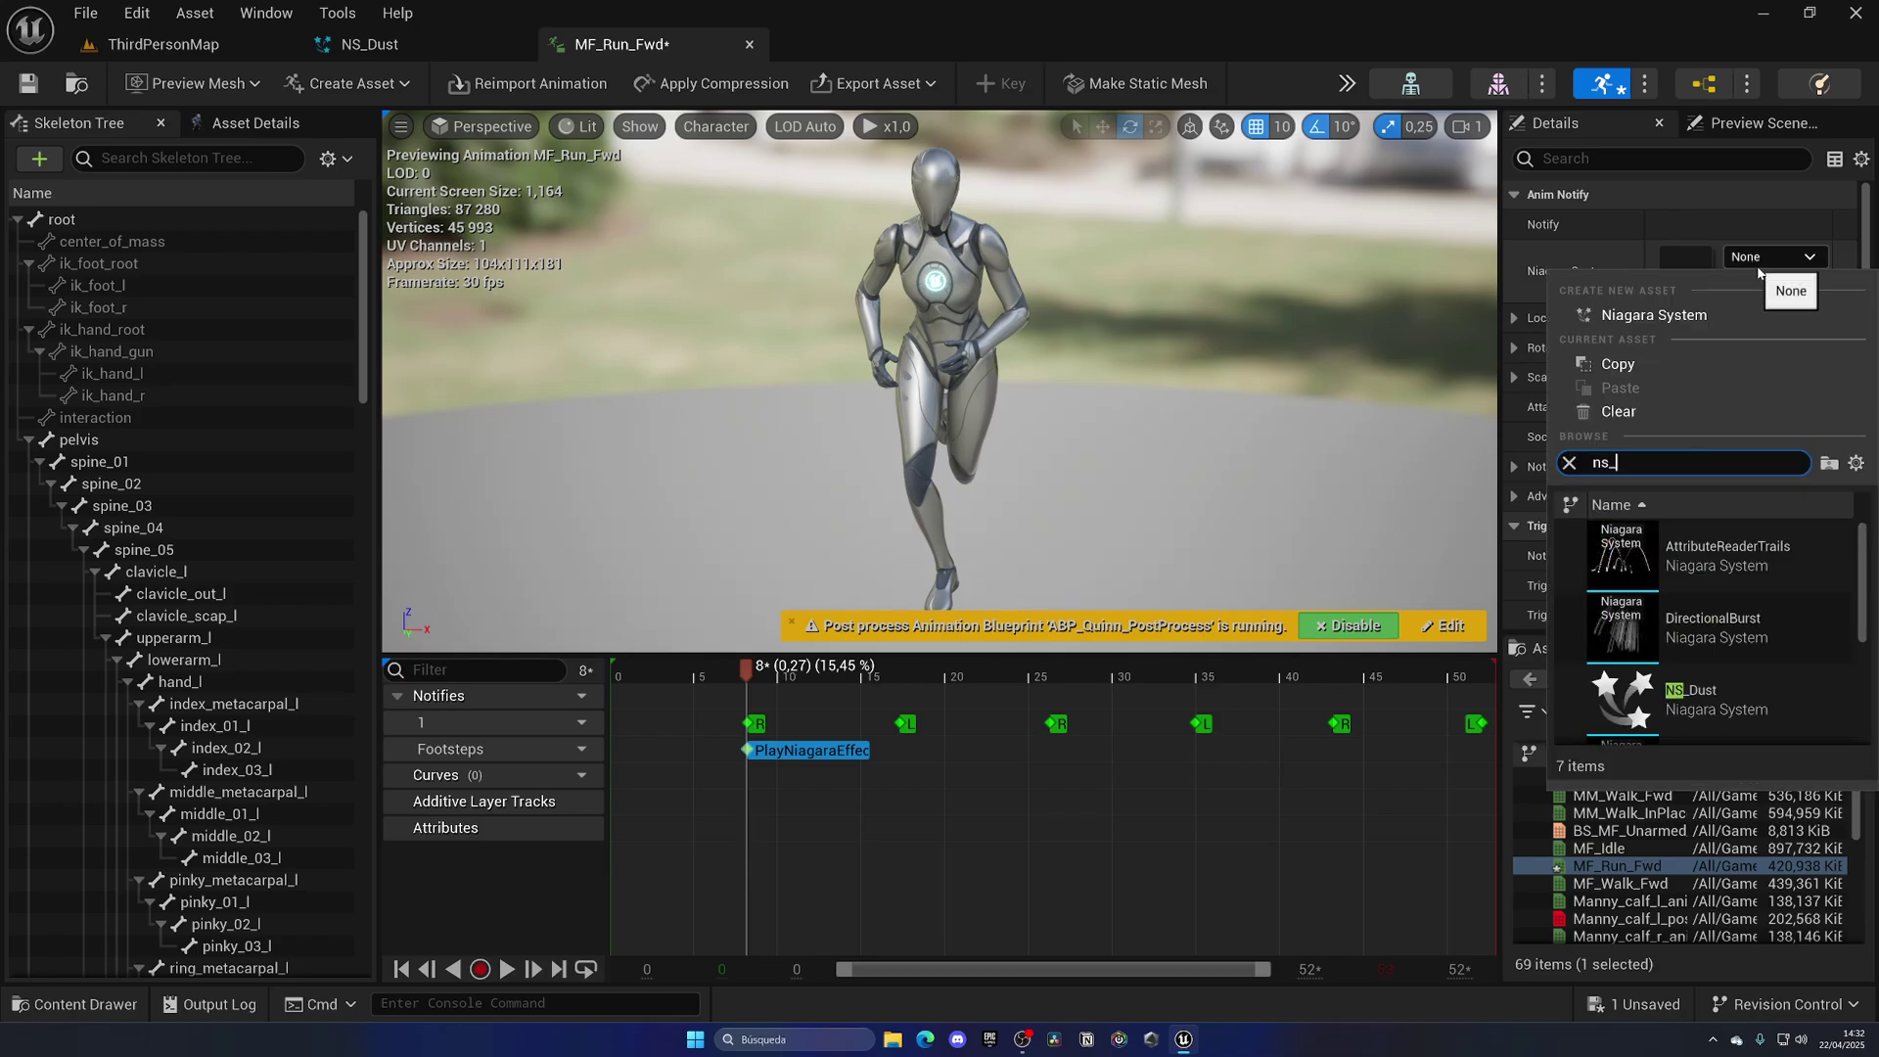
pyautogui.write('d')
pyautogui.click(1708, 533)
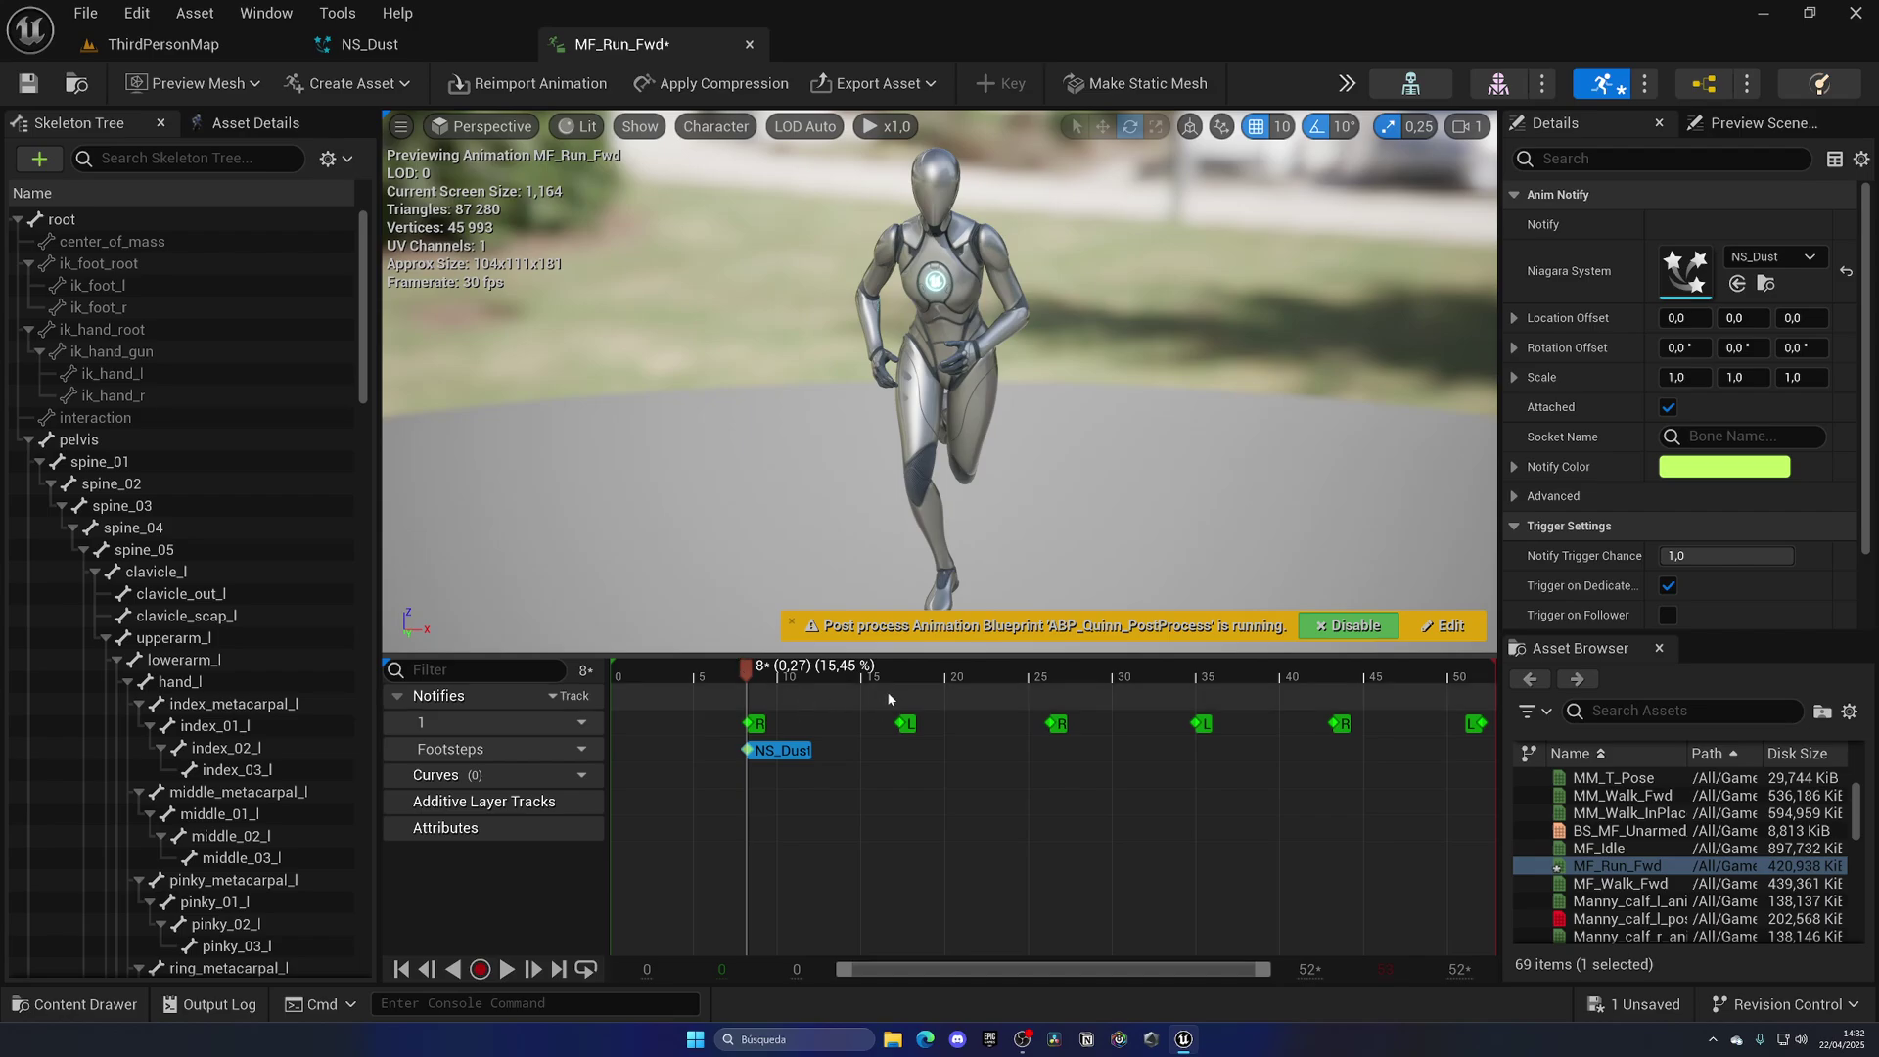
# Paste copies of the NS_Dust notify on the Footsteps track at each of the remaining five foot-plant markers
pyautogui.moveTo(893, 667); pyautogui.dragTo(1047, 668)
pyautogui.click(897, 754)
pyautogui.hotkey('ctrl', 'v')
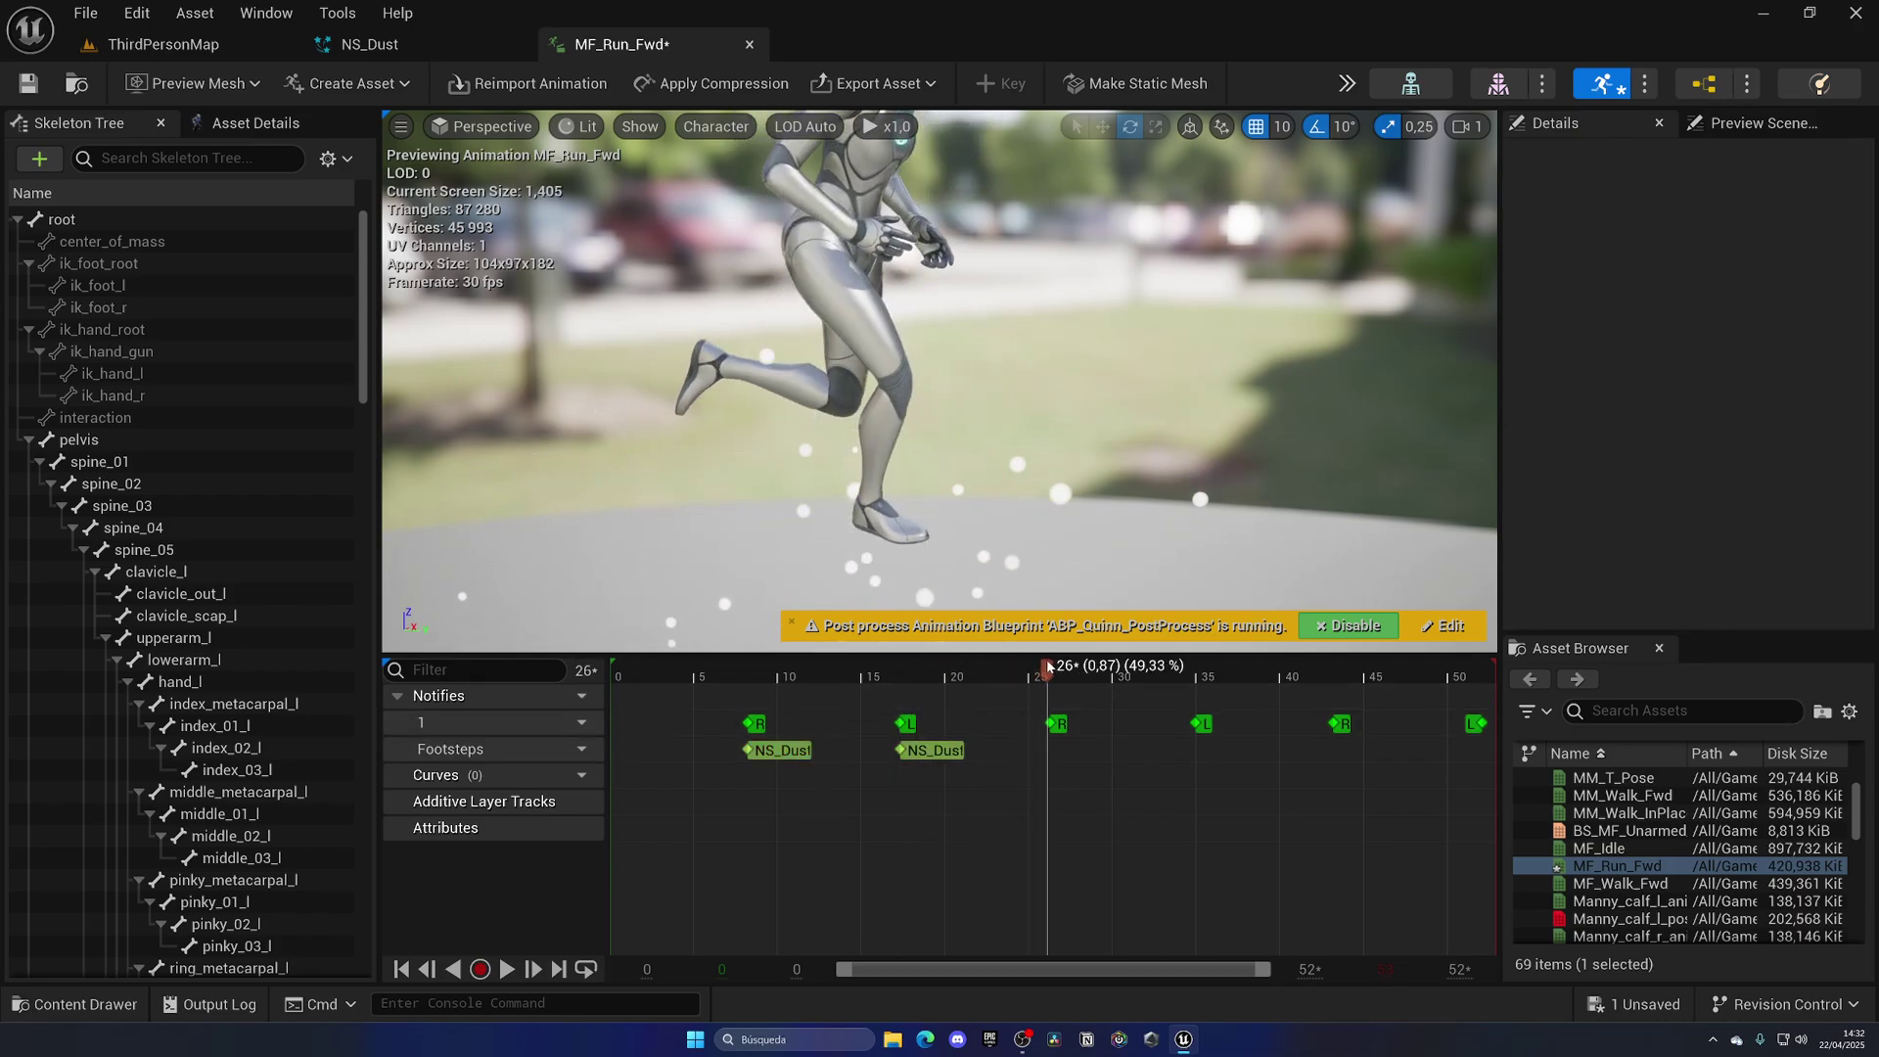
pyautogui.hotkey('ctrl', 'v')
pyautogui.click(1184, 668)
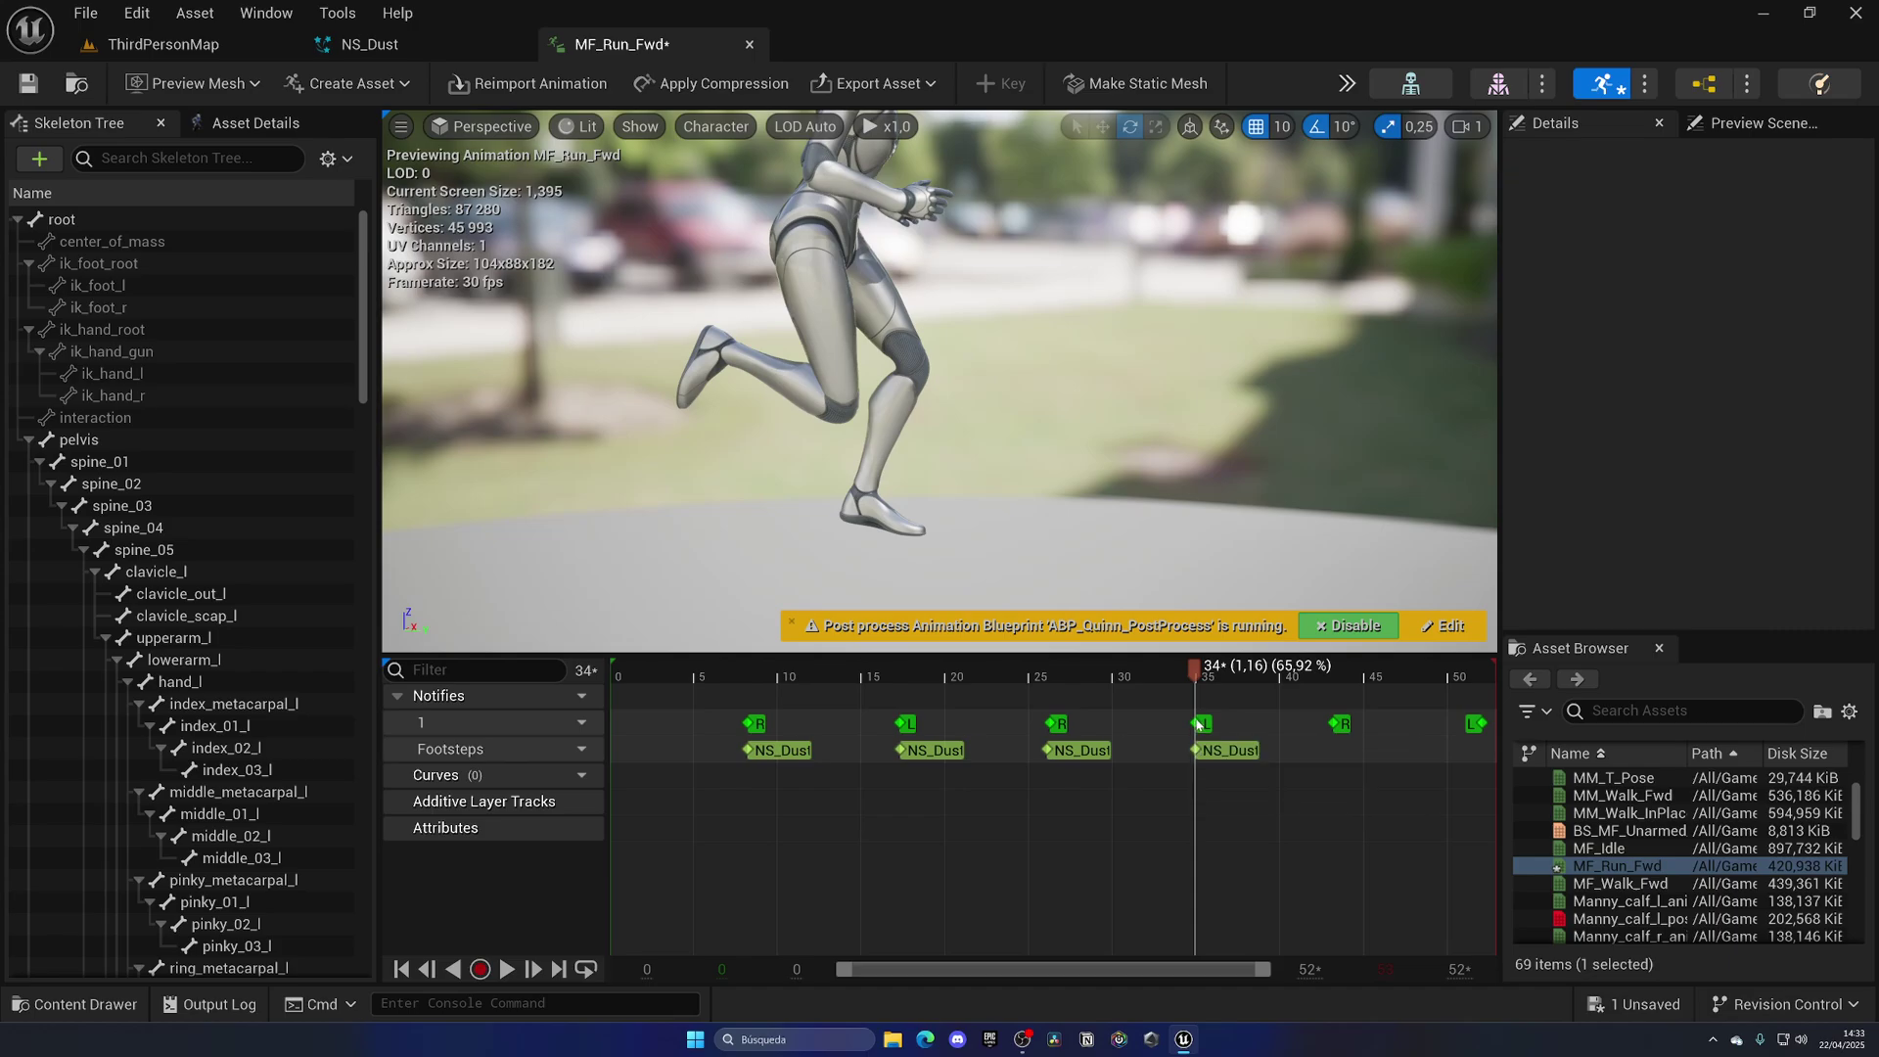
pyautogui.click(1332, 669)
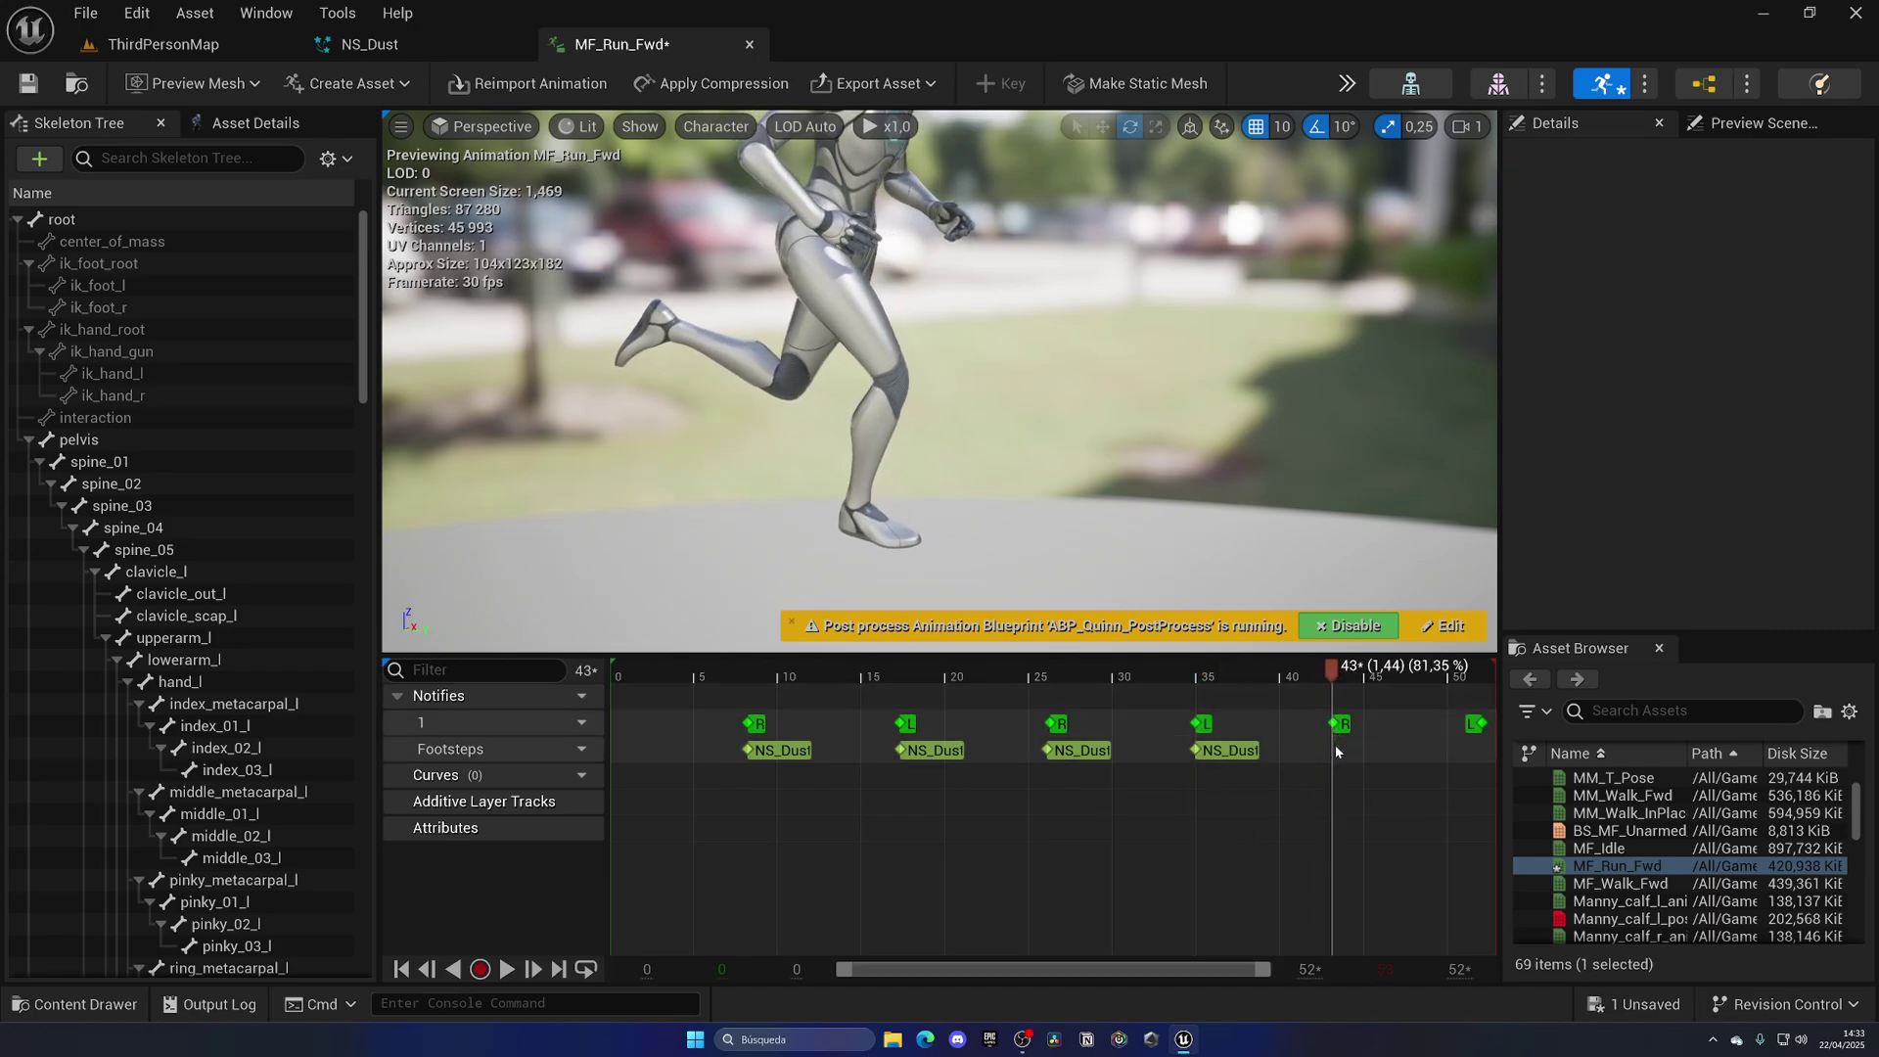
pyautogui.hotkey('ctrl', 'v')
pyautogui.moveTo(1333, 672); pyautogui.dragTo(1480, 688)
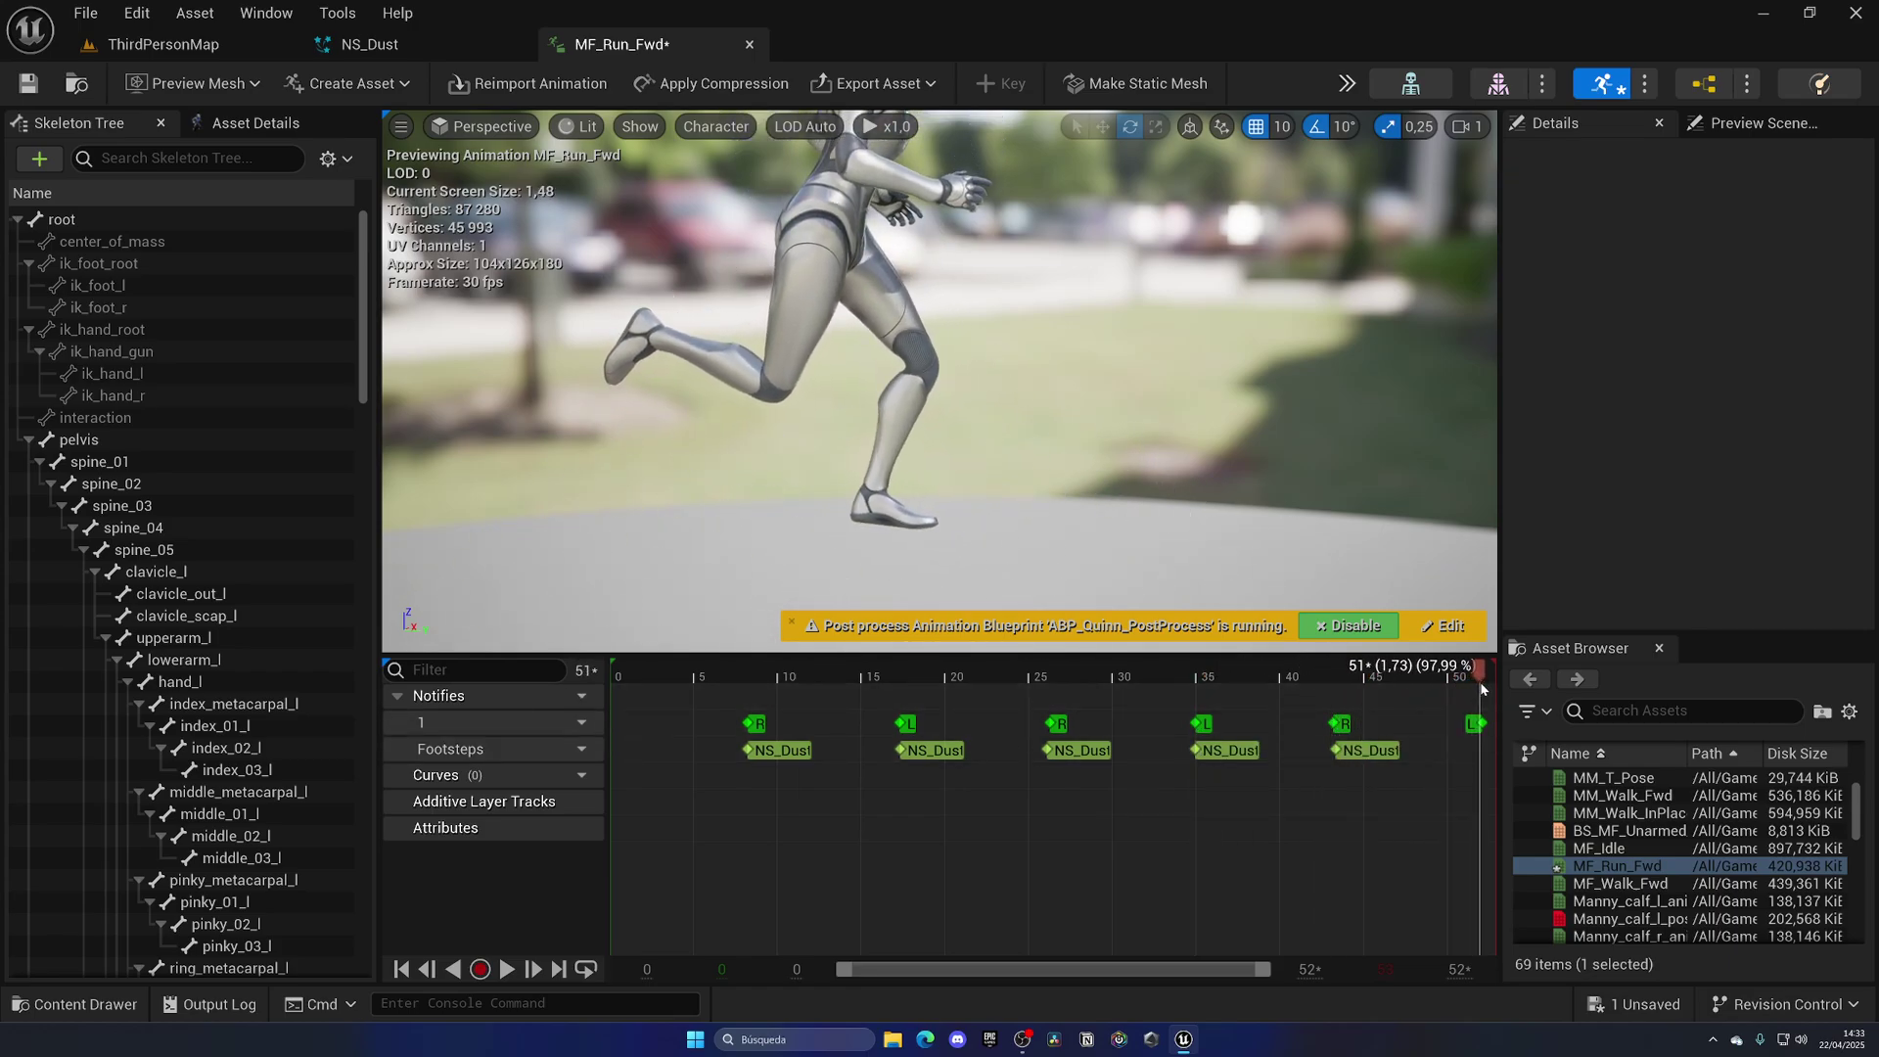
pyautogui.hotkey('ctrl', 'v')
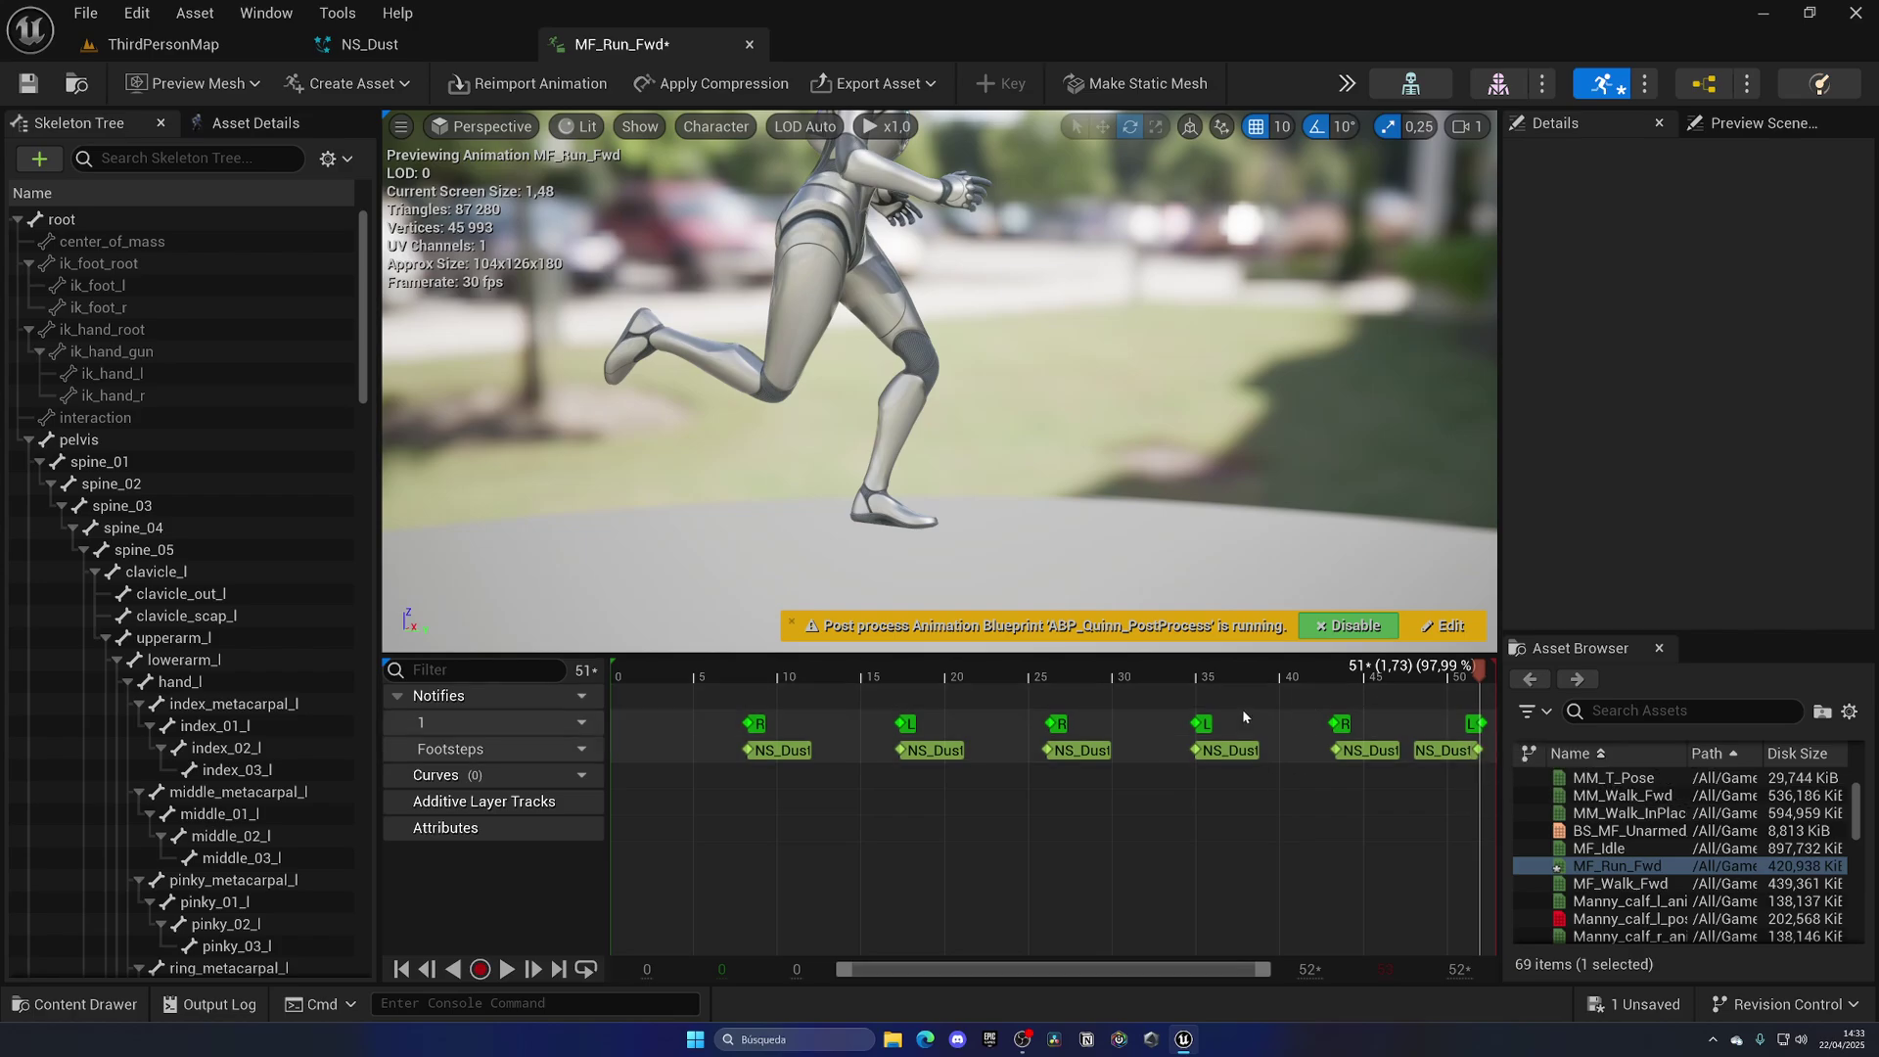
# Play back the run animation to check the footstep particles and save the animation
pyautogui.click(710, 671)
pyautogui.press('space')
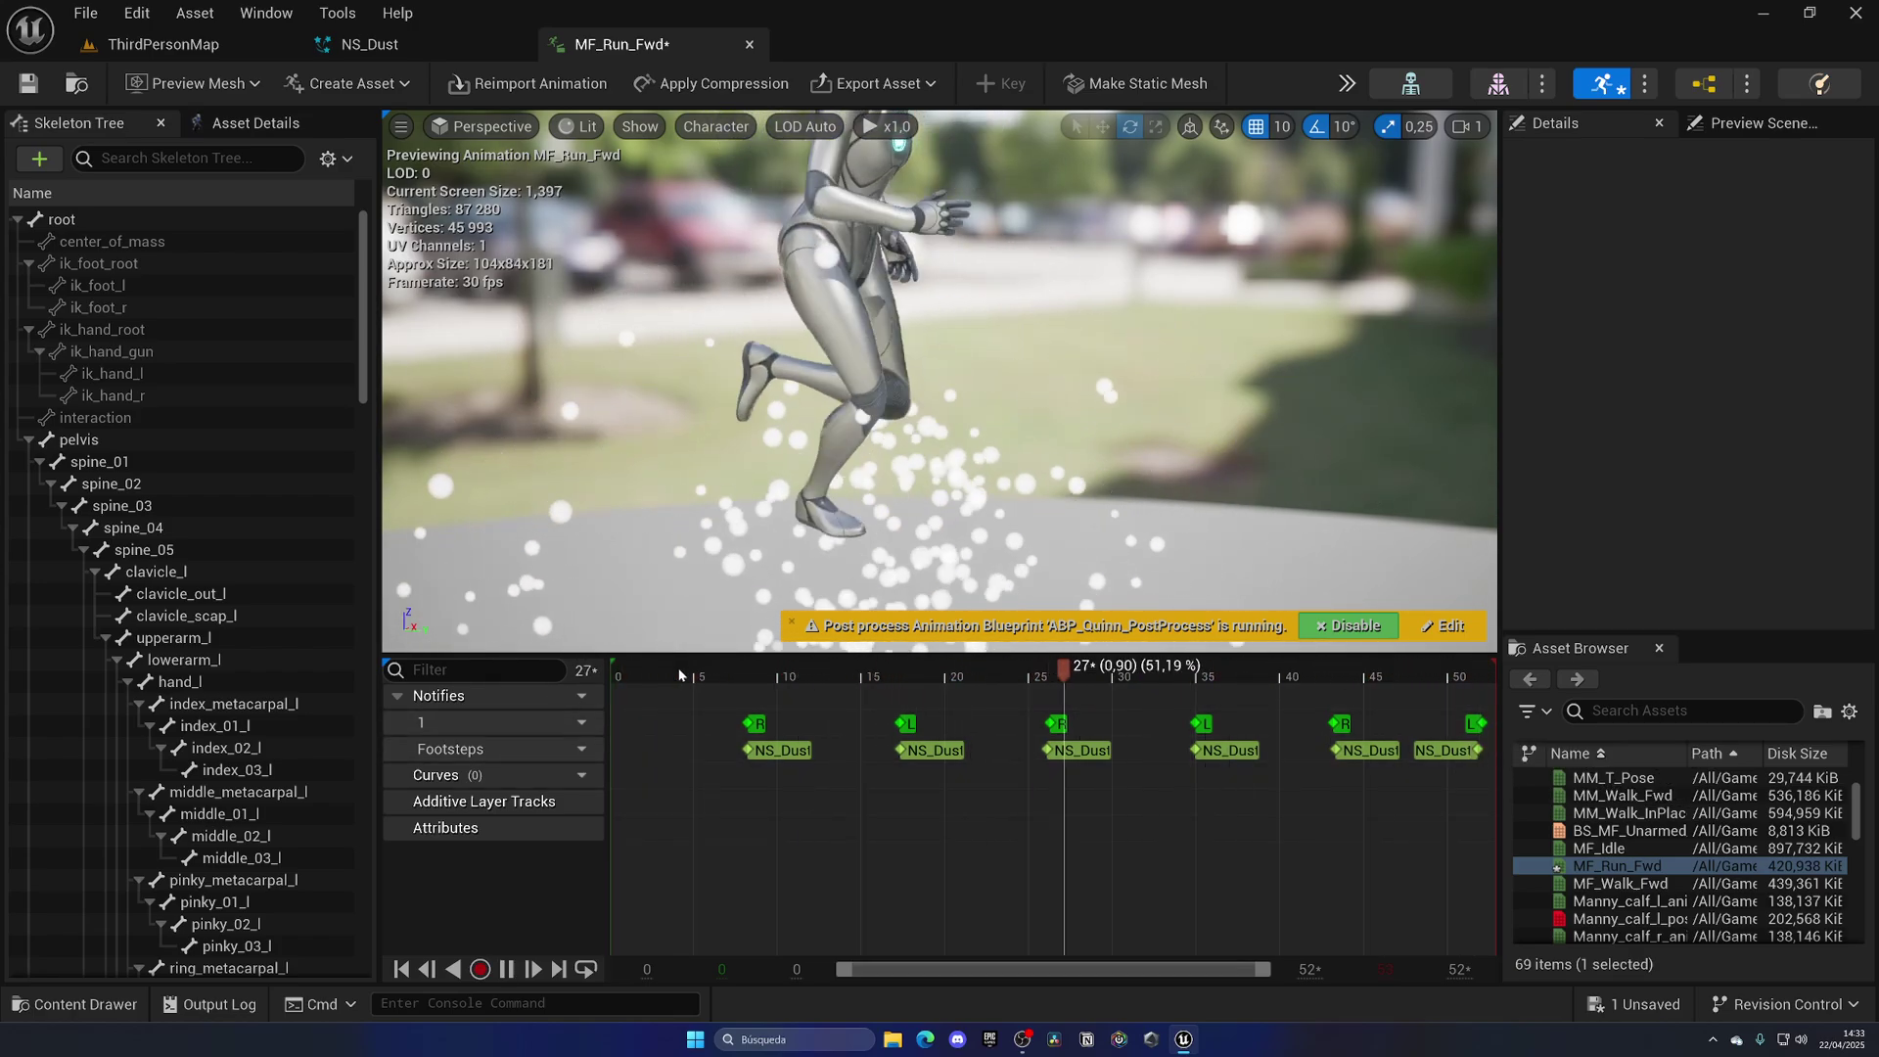
pyautogui.press('space')
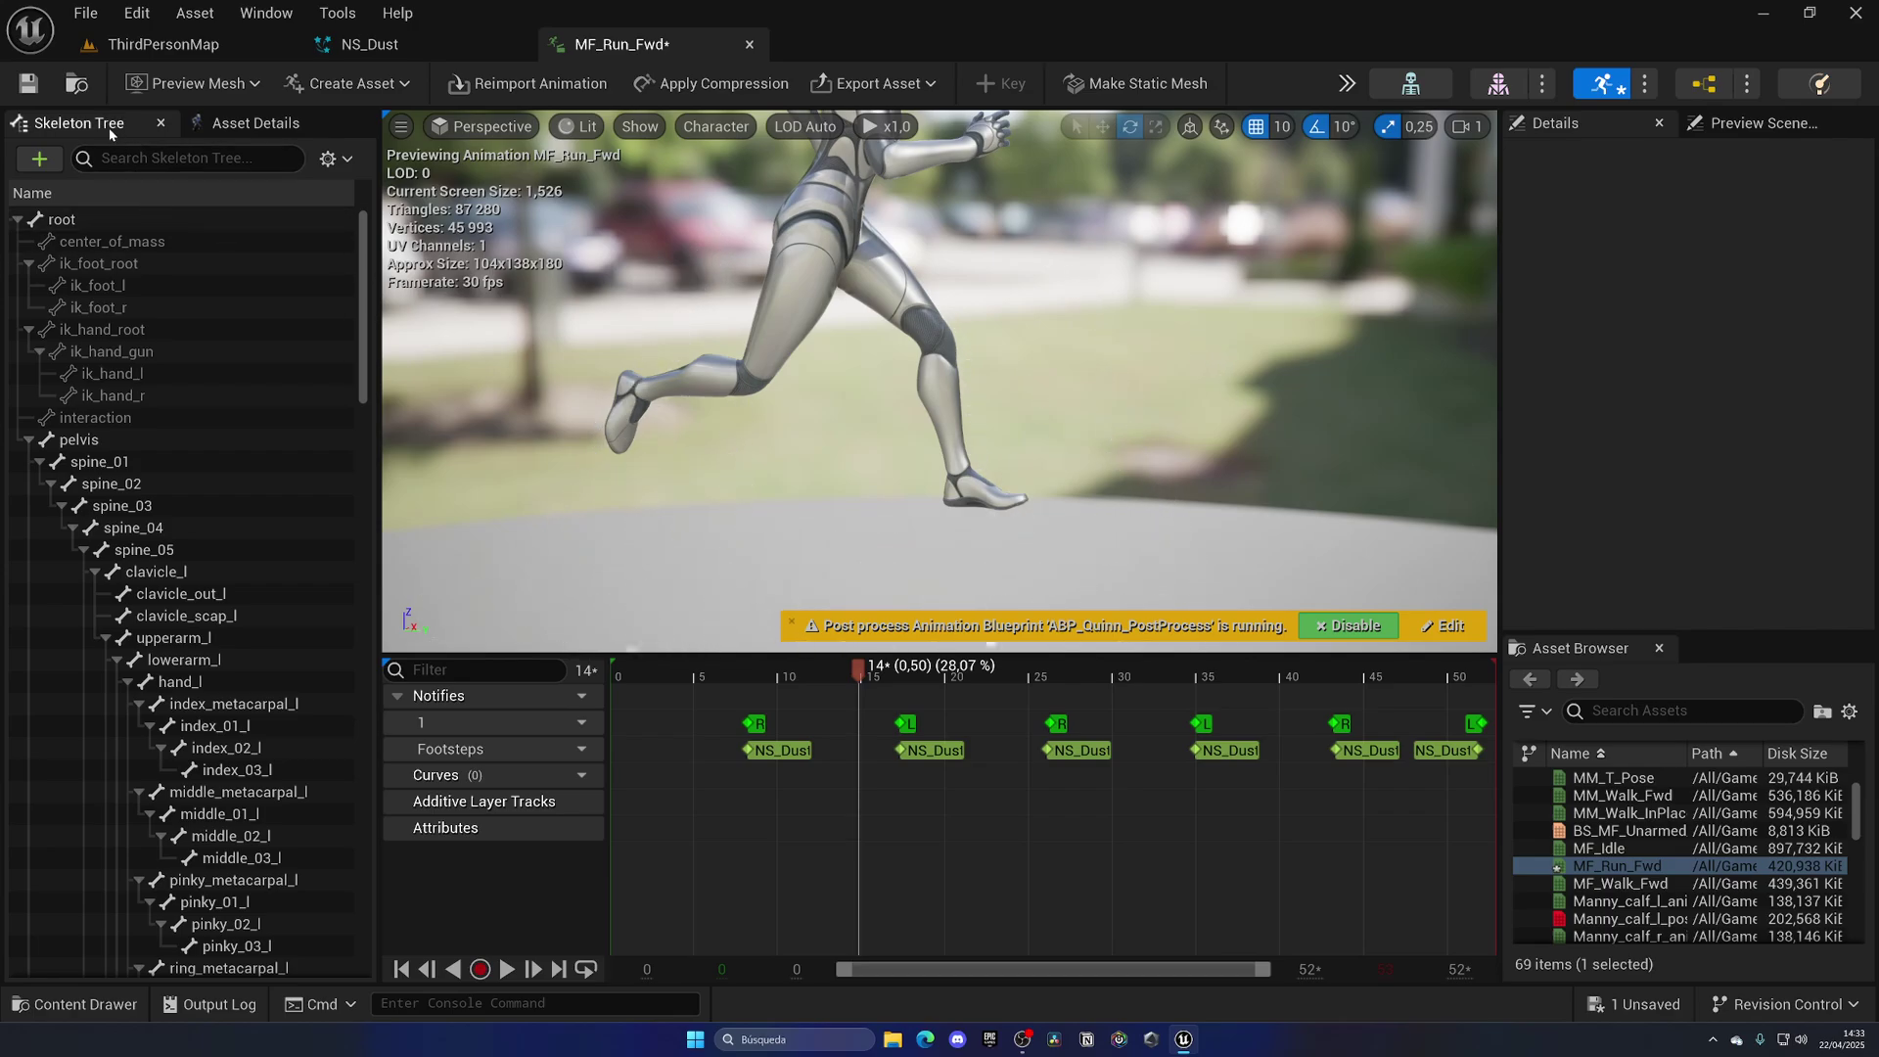
pyautogui.click(28, 83)
# Play-test ThirdPersonMap by running the character forward to check the footstep particles, and end the session
pyautogui.click(370, 44)
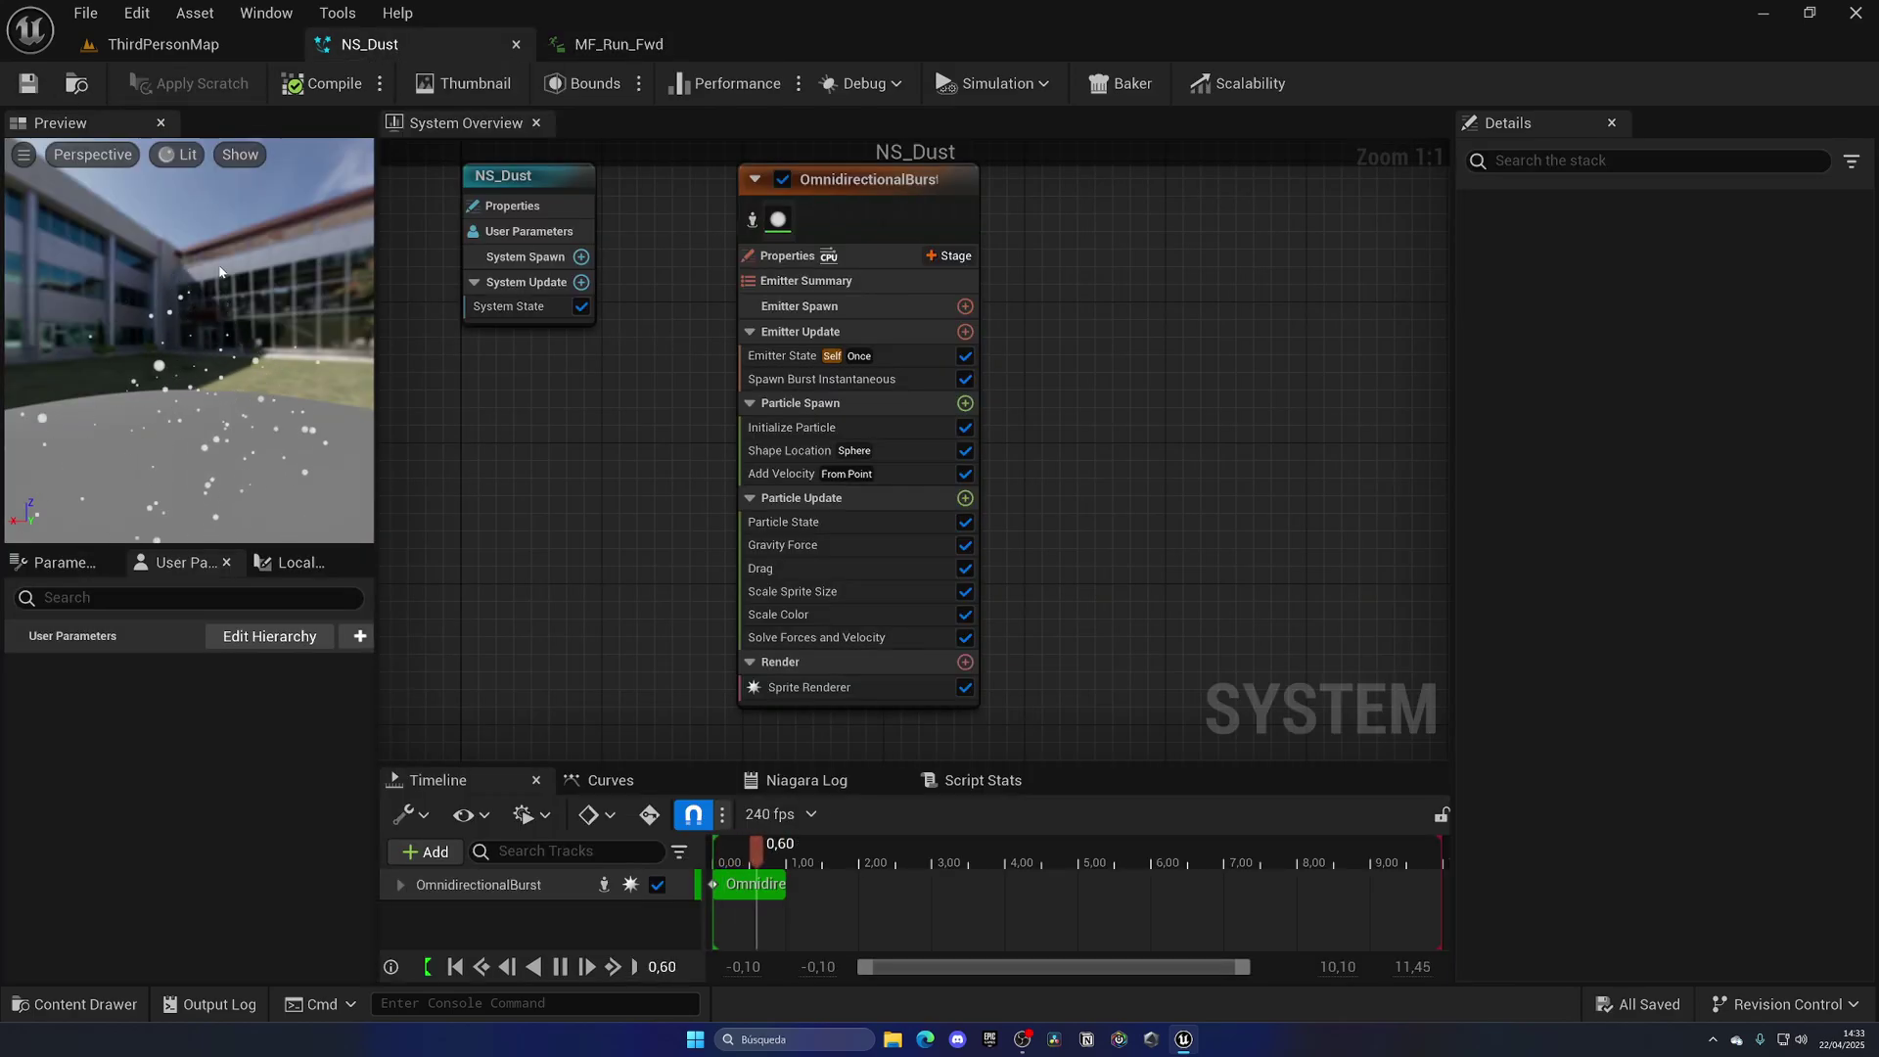
pyautogui.click(238, 45)
pyautogui.hotkey('alt', 'p')
pyautogui.press('w')
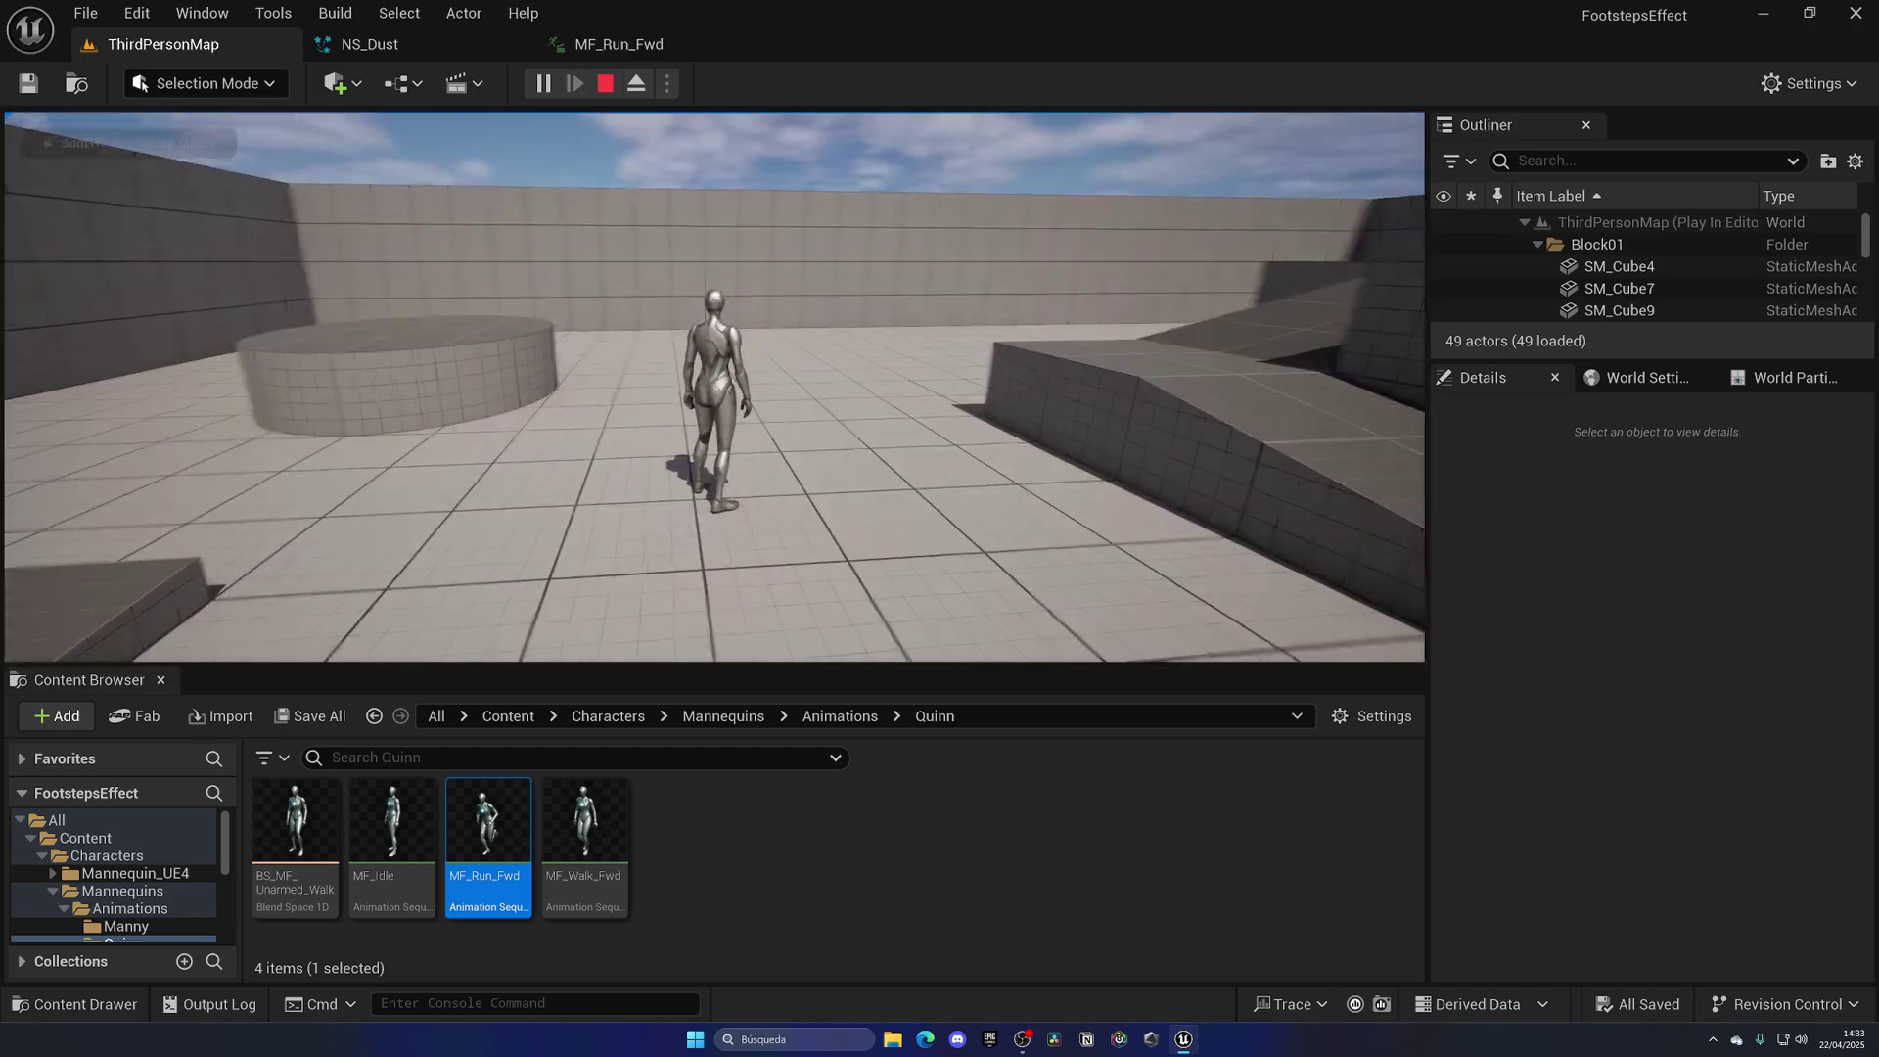
pyautogui.press('Escape')
# Return to the project's root Content folder in the content browser
pyautogui.click(507, 715)
pyautogui.moveTo(605, 497)
pyautogui.mouseDown(button='right')
pyautogui.moveTo(900, 494)
pyautogui.moveTo(587, 519)
pyautogui.moveTo(605, 497)
pyautogui.mouseUp(button='right')
pyautogui.press('s')
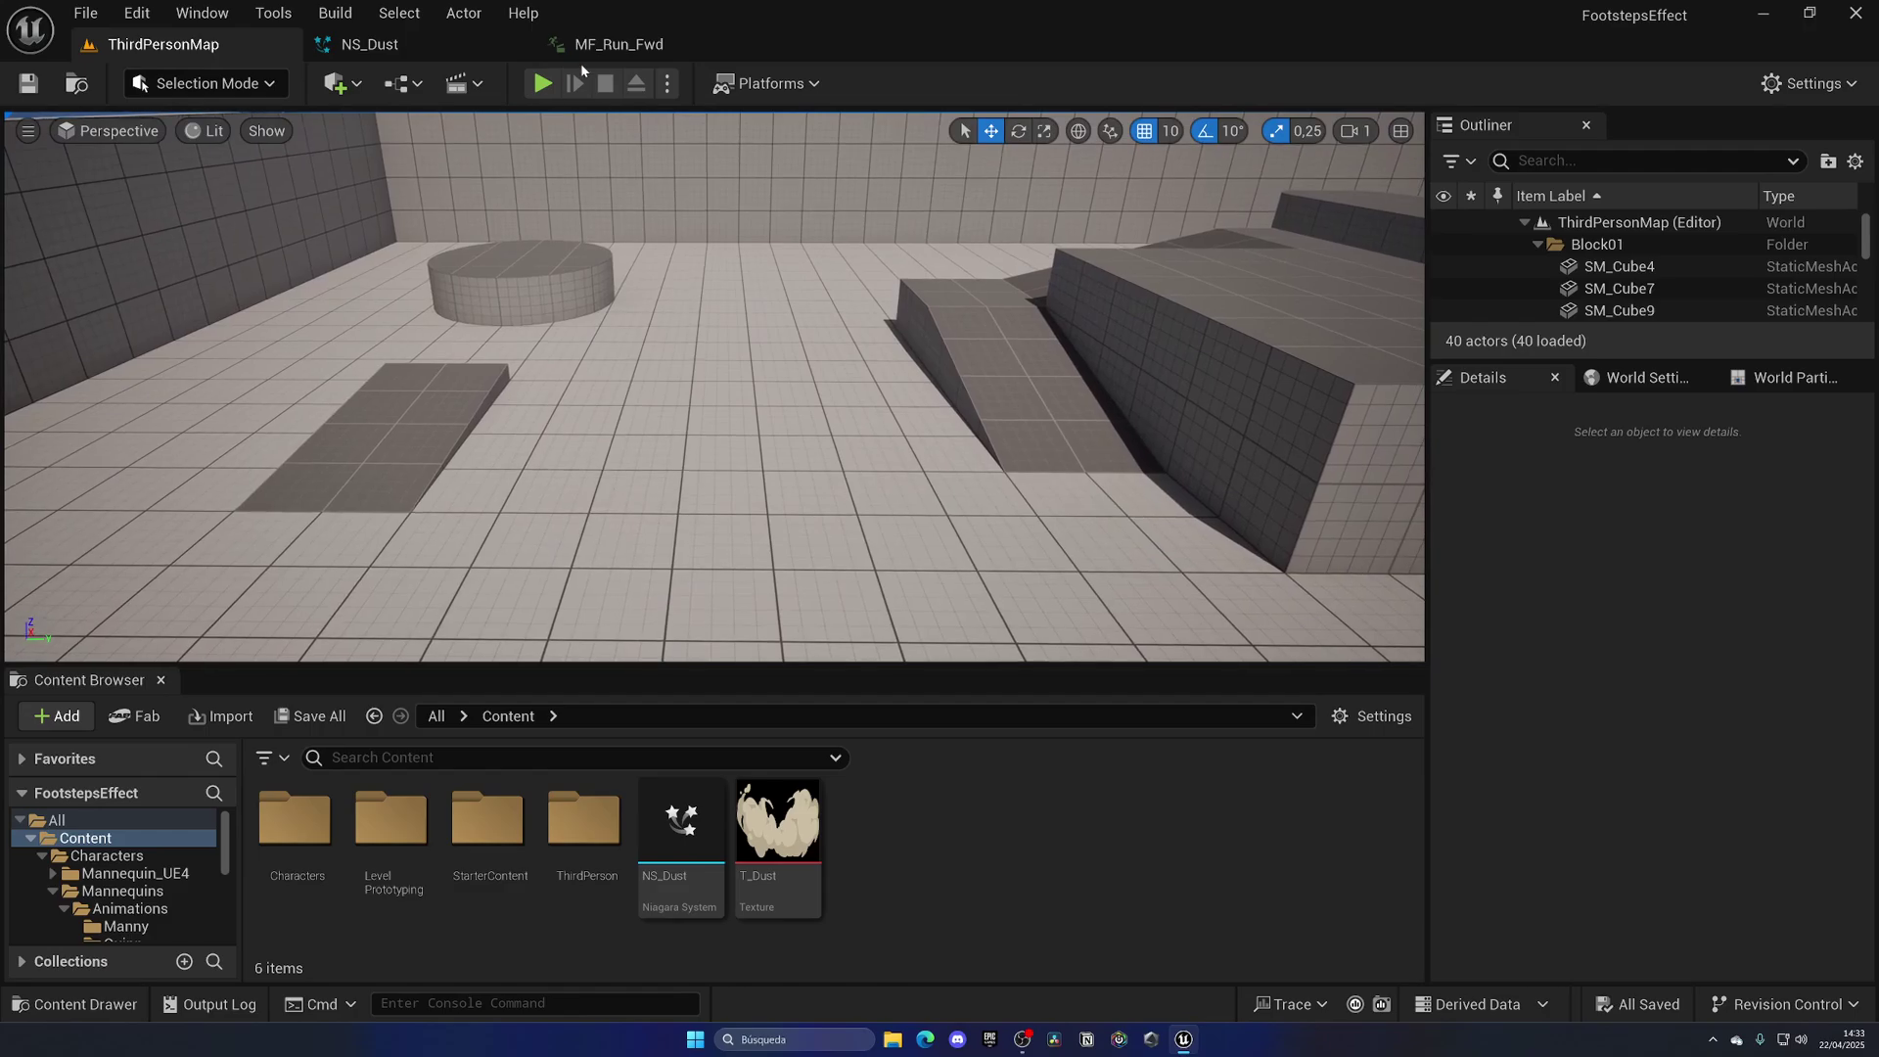
# Close the MF_Run_Fwd animation editor and return to the ThirdPersonMap level
pyautogui.click(581, 49)
pyautogui.moveTo(814, 668); pyautogui.dragTo(692, 722)
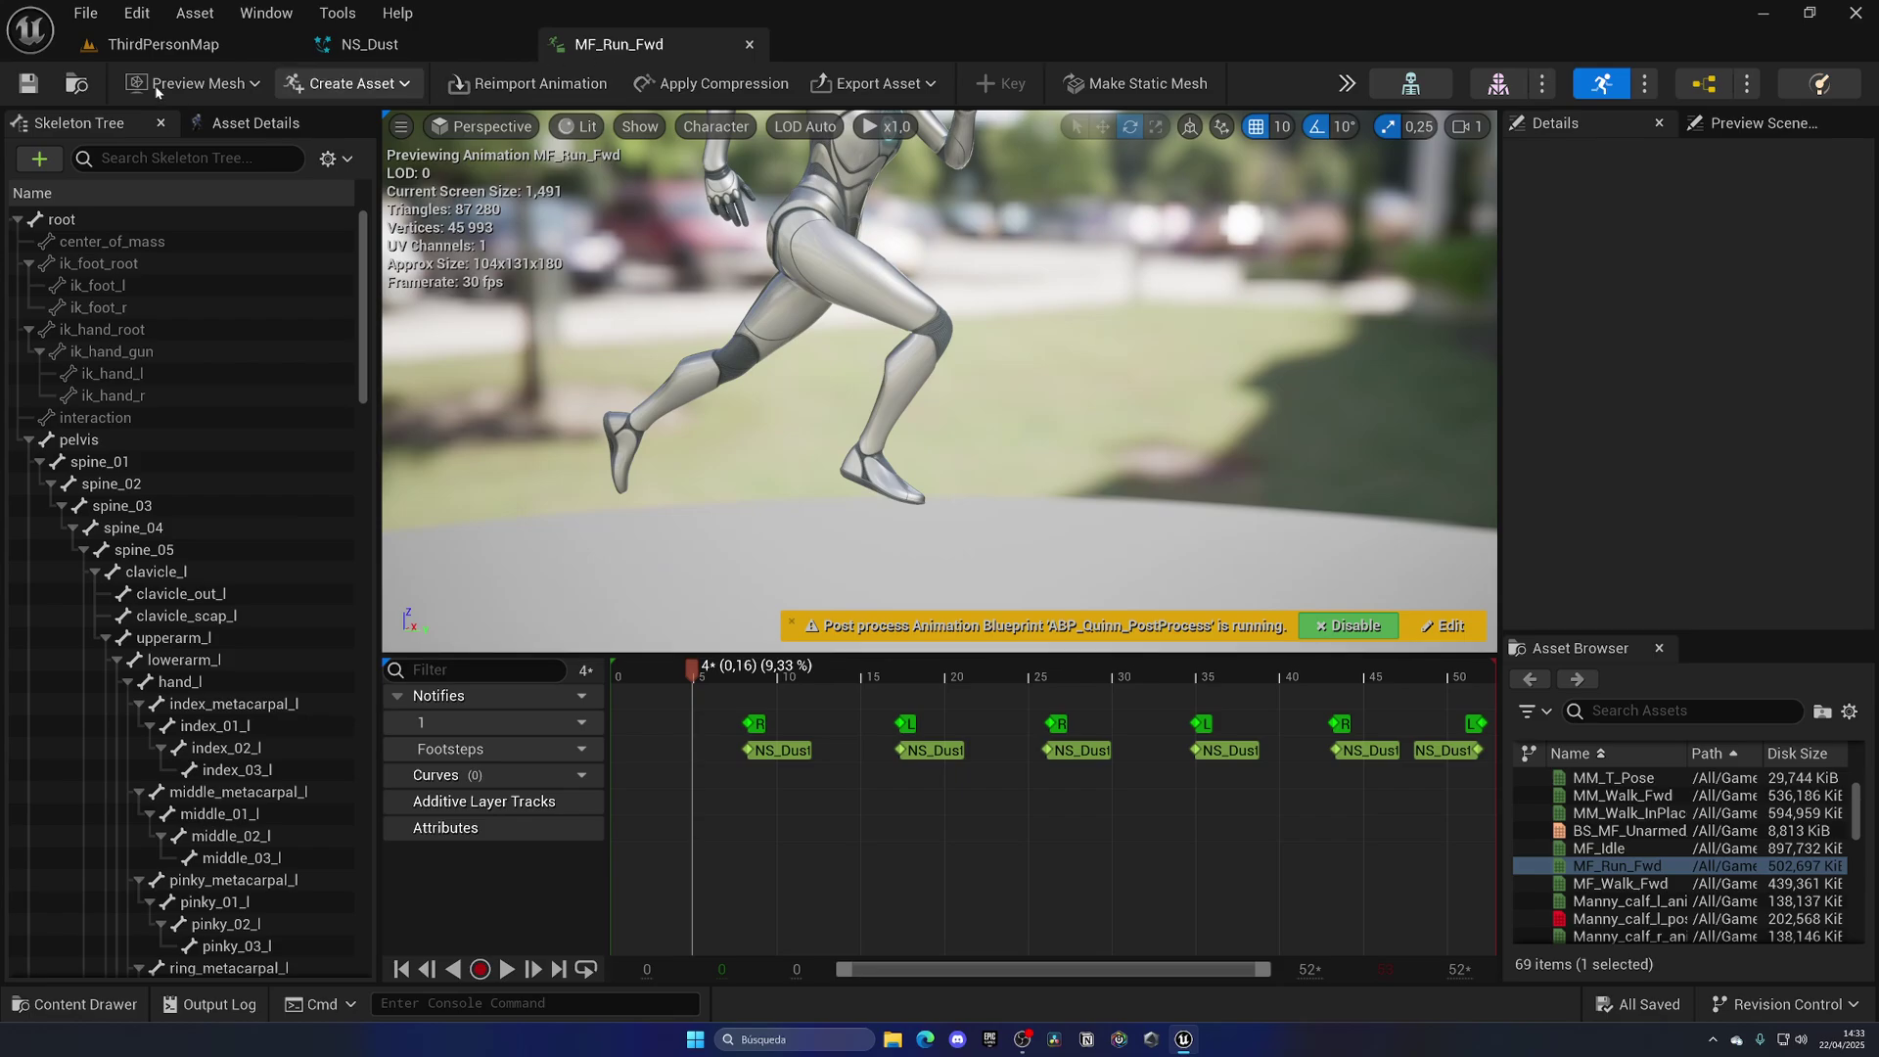
pyautogui.middleClick(598, 51)
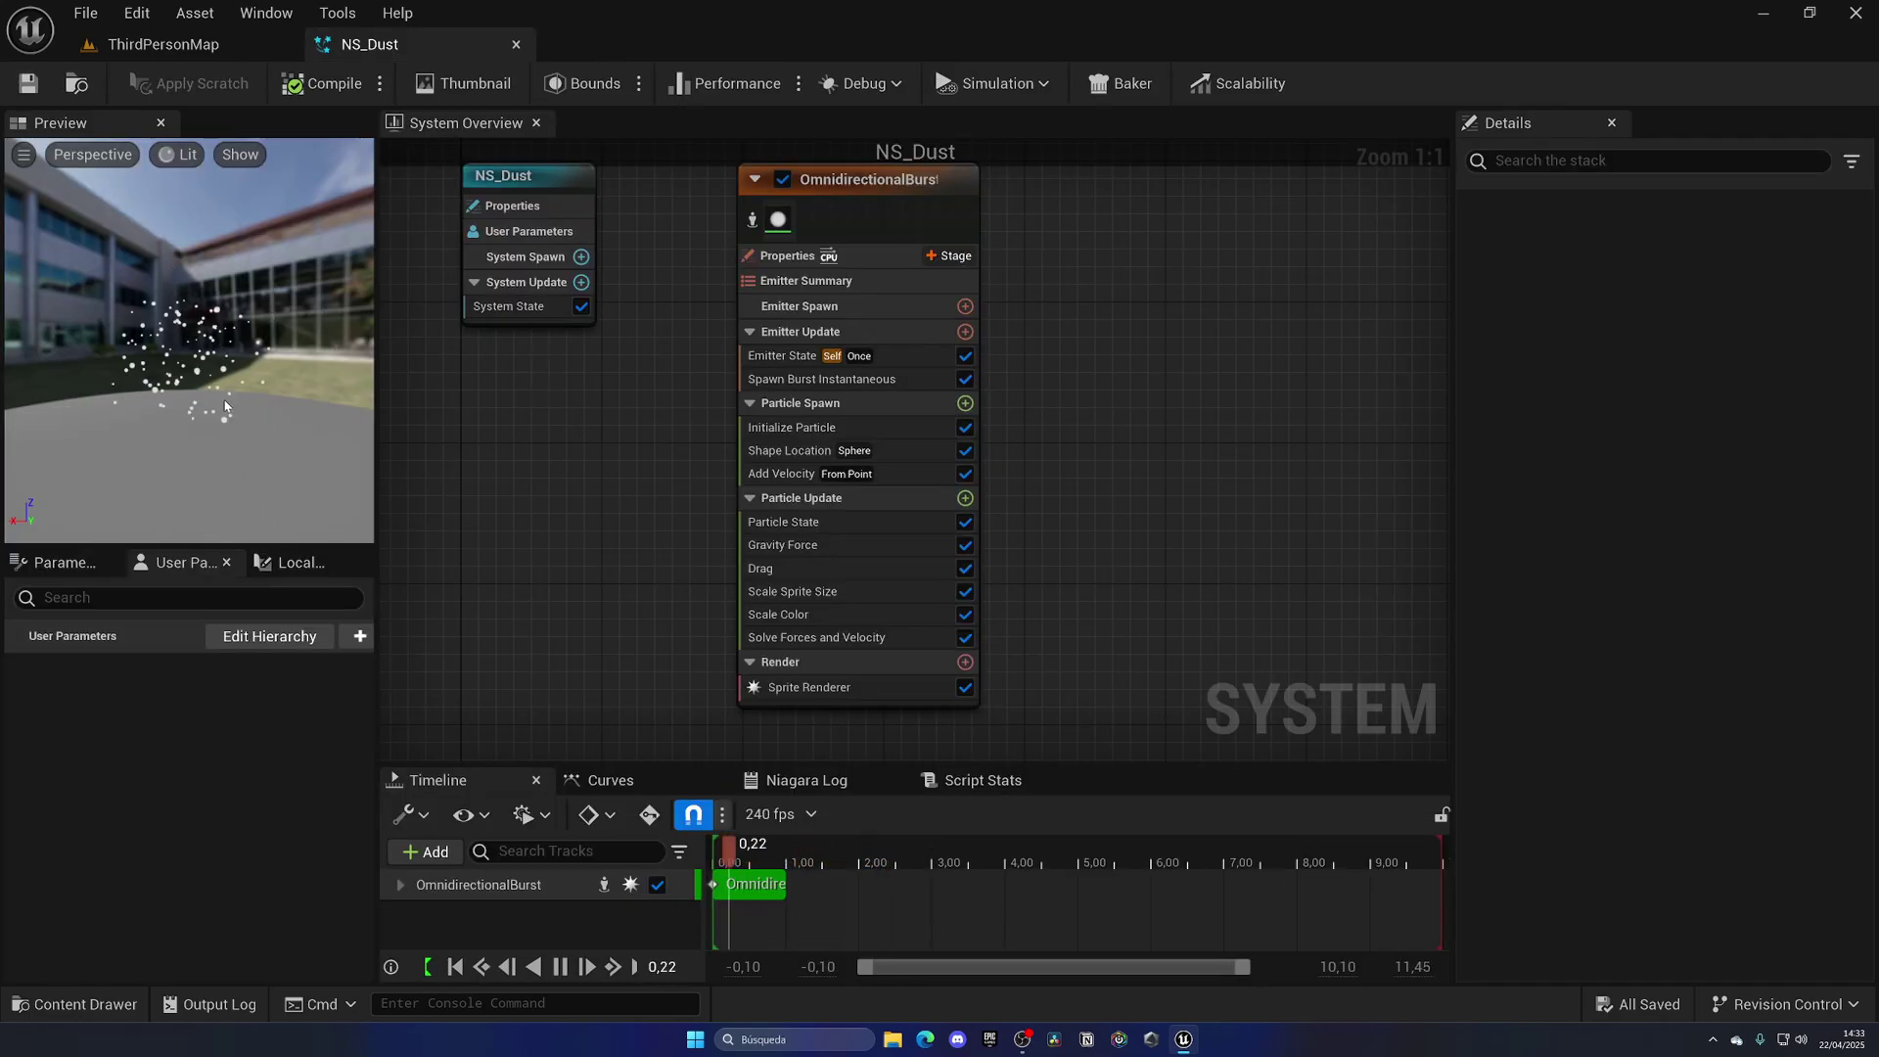
pyautogui.click(162, 44)
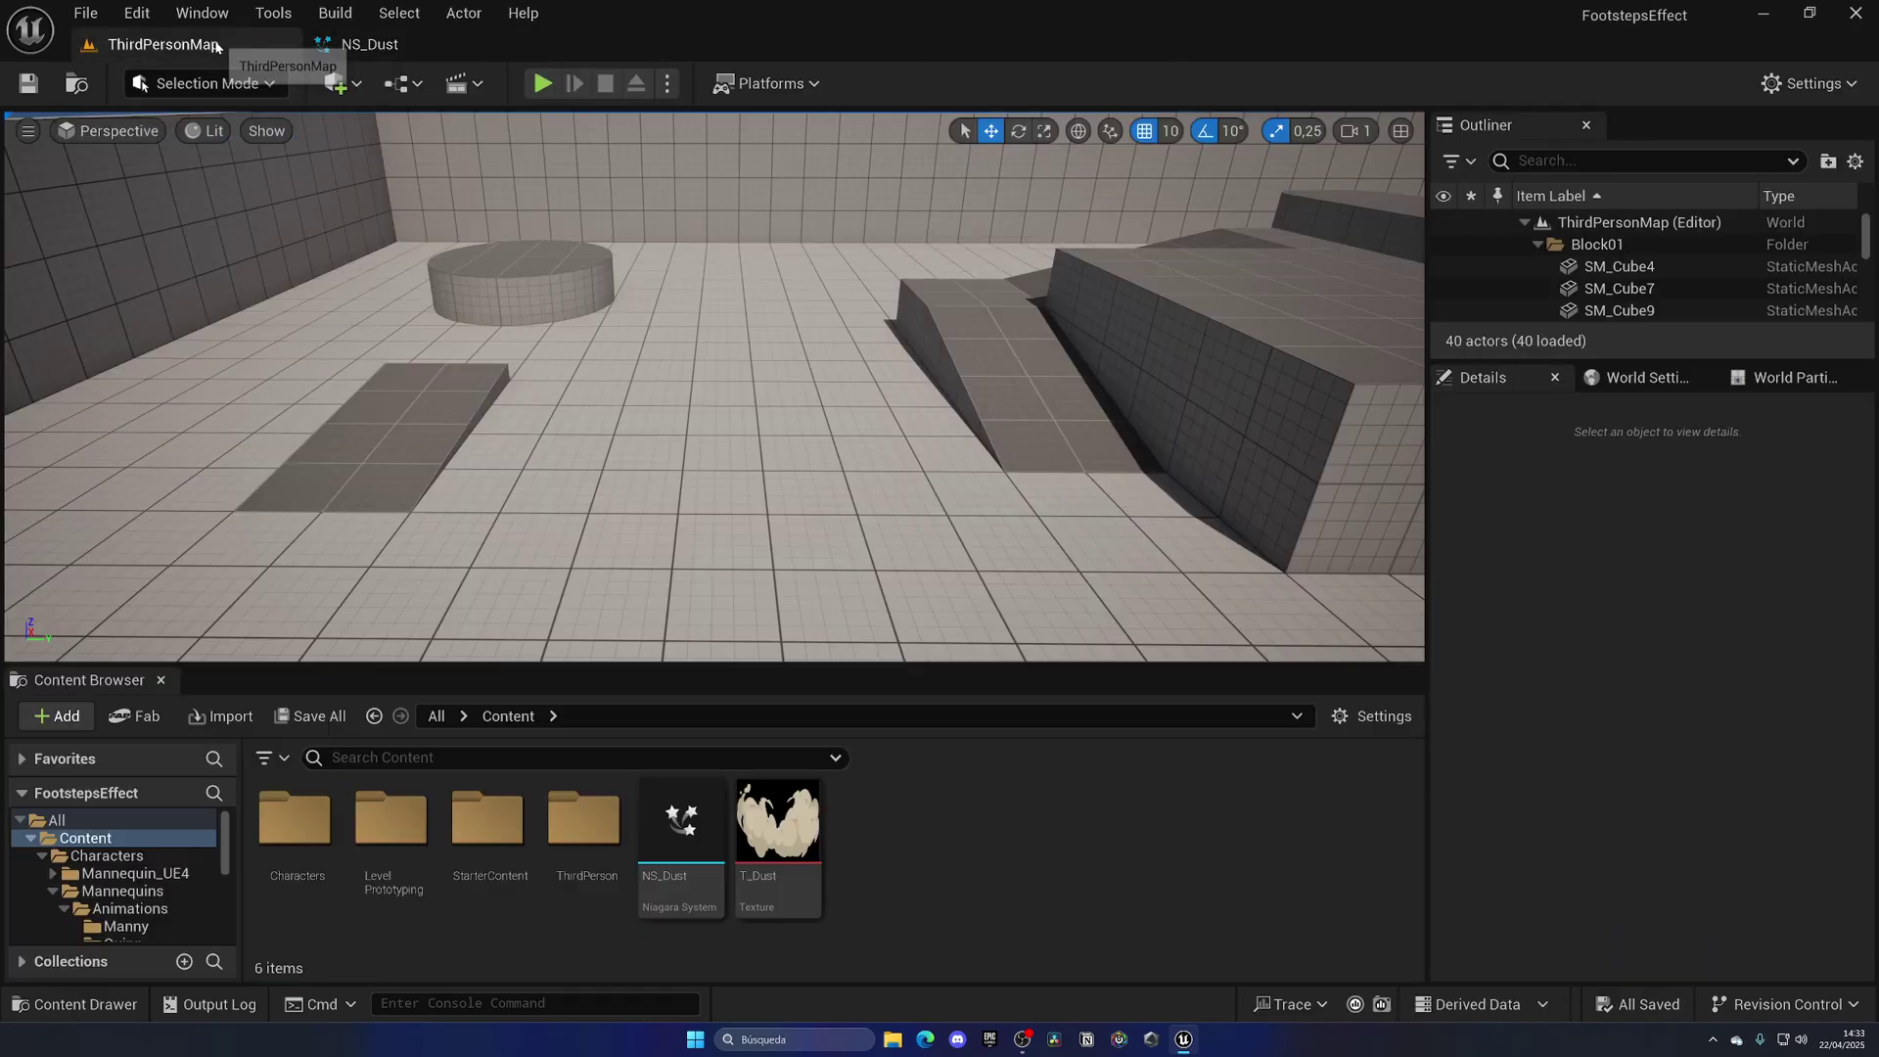
# Inspect the T_Dust texture up close, close it and return to the ThirdPersonMap level
pyautogui.doubleClick(783, 830)
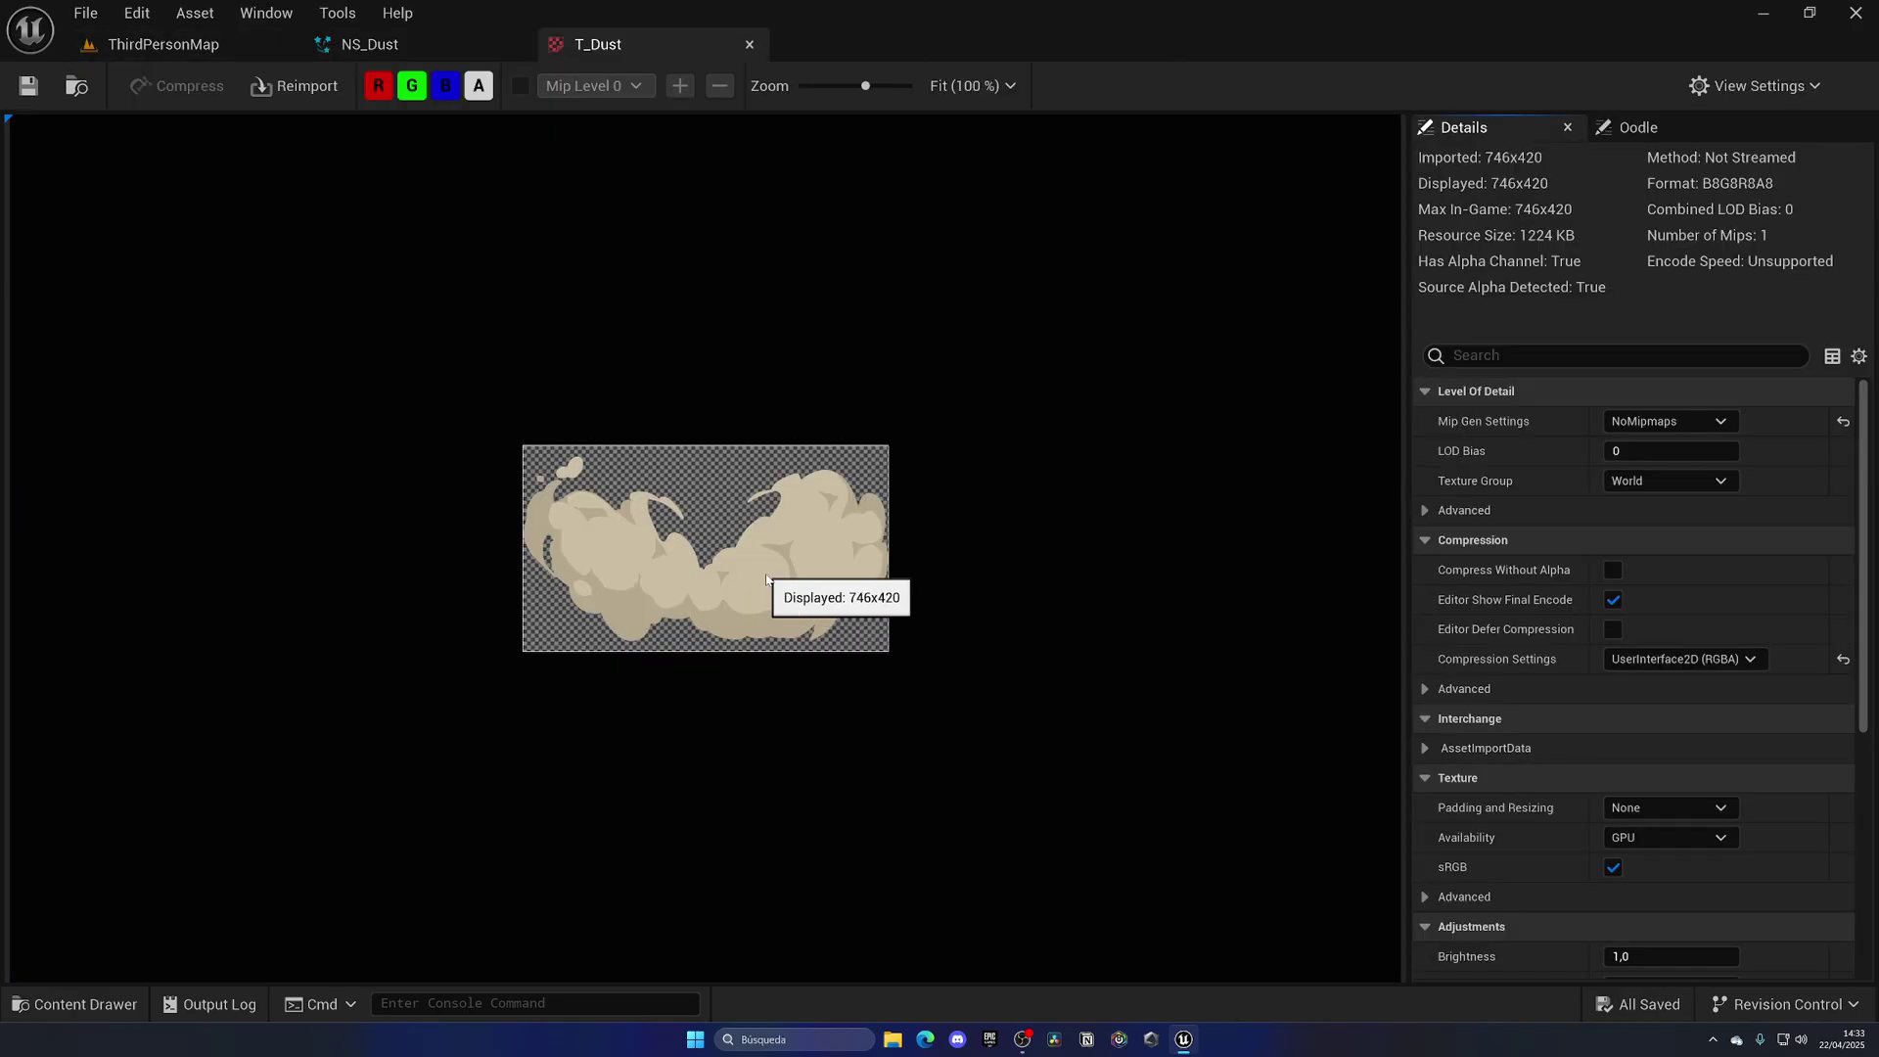
pyautogui.scroll(3, 756, 577)
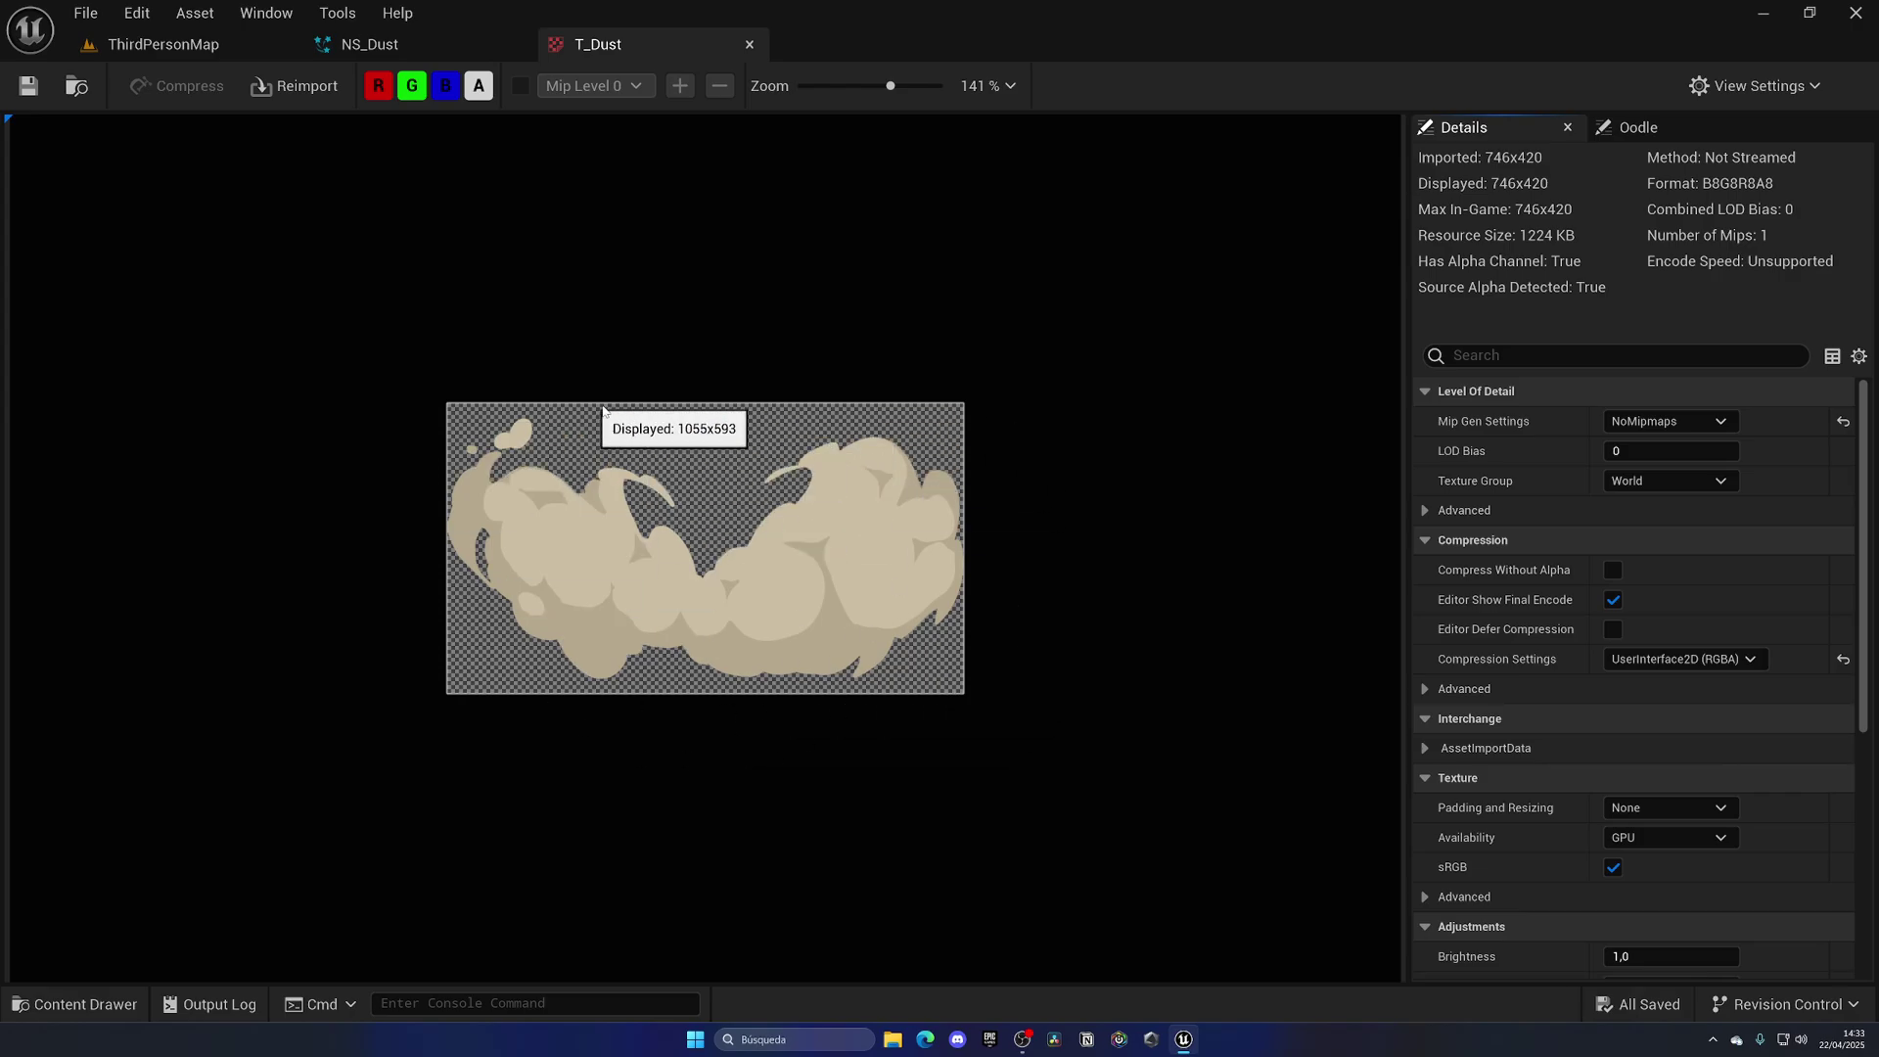
pyautogui.middleClick(646, 55)
pyautogui.click(254, 51)
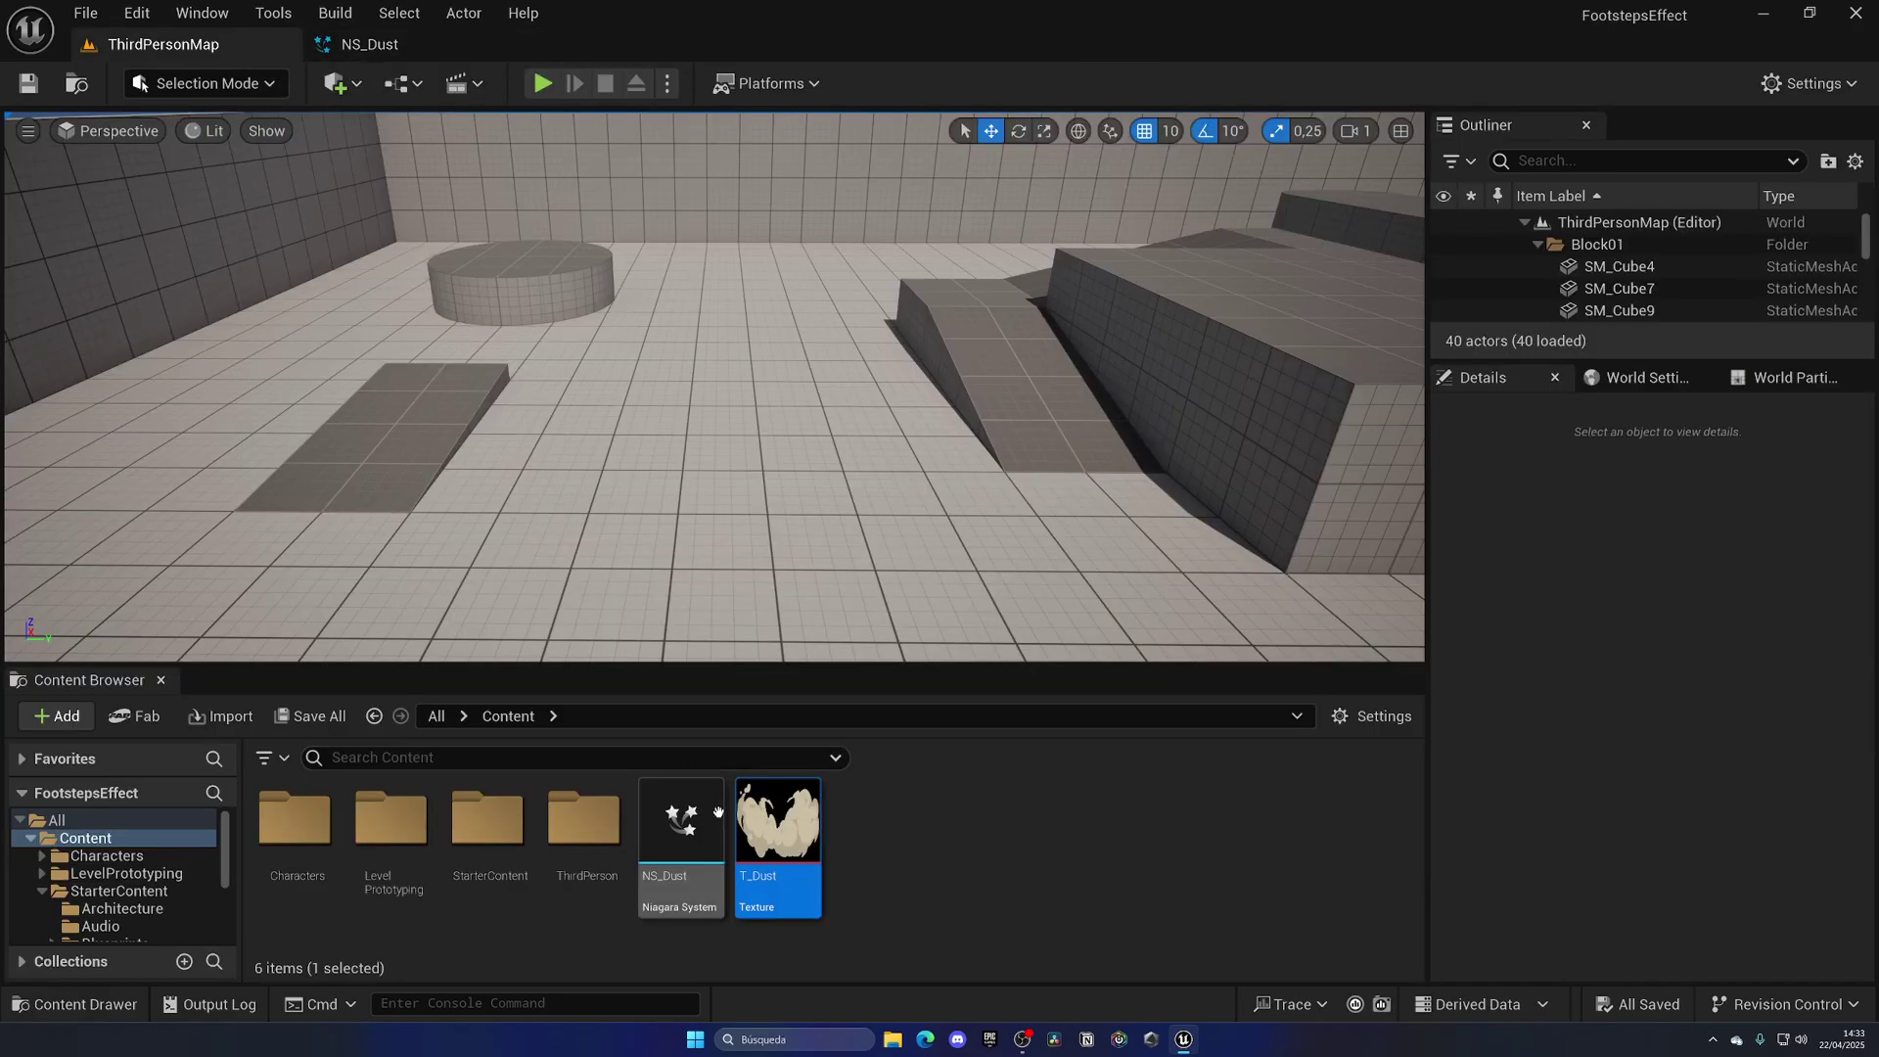
# Create a material from the T_Dust texture, name it M_Dust and open it for editing
pyautogui.rightClick(763, 817)
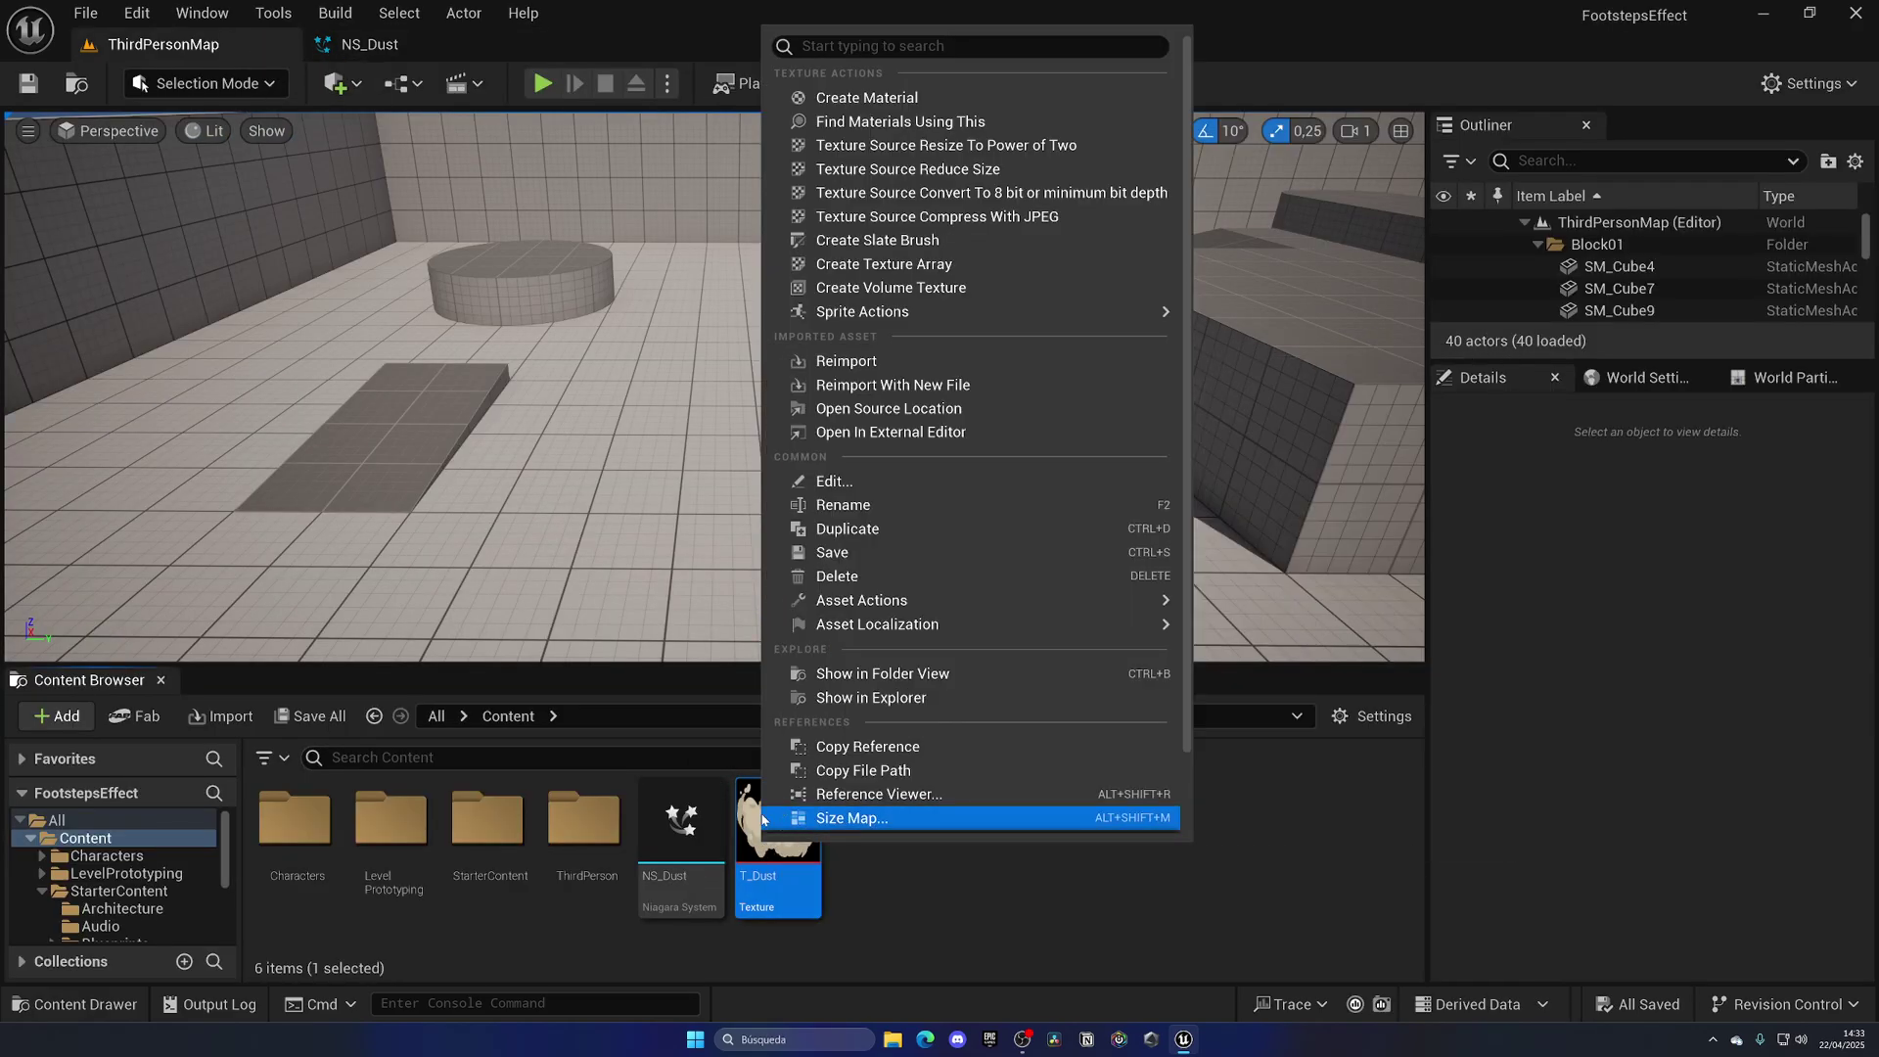
pyautogui.click(893, 98)
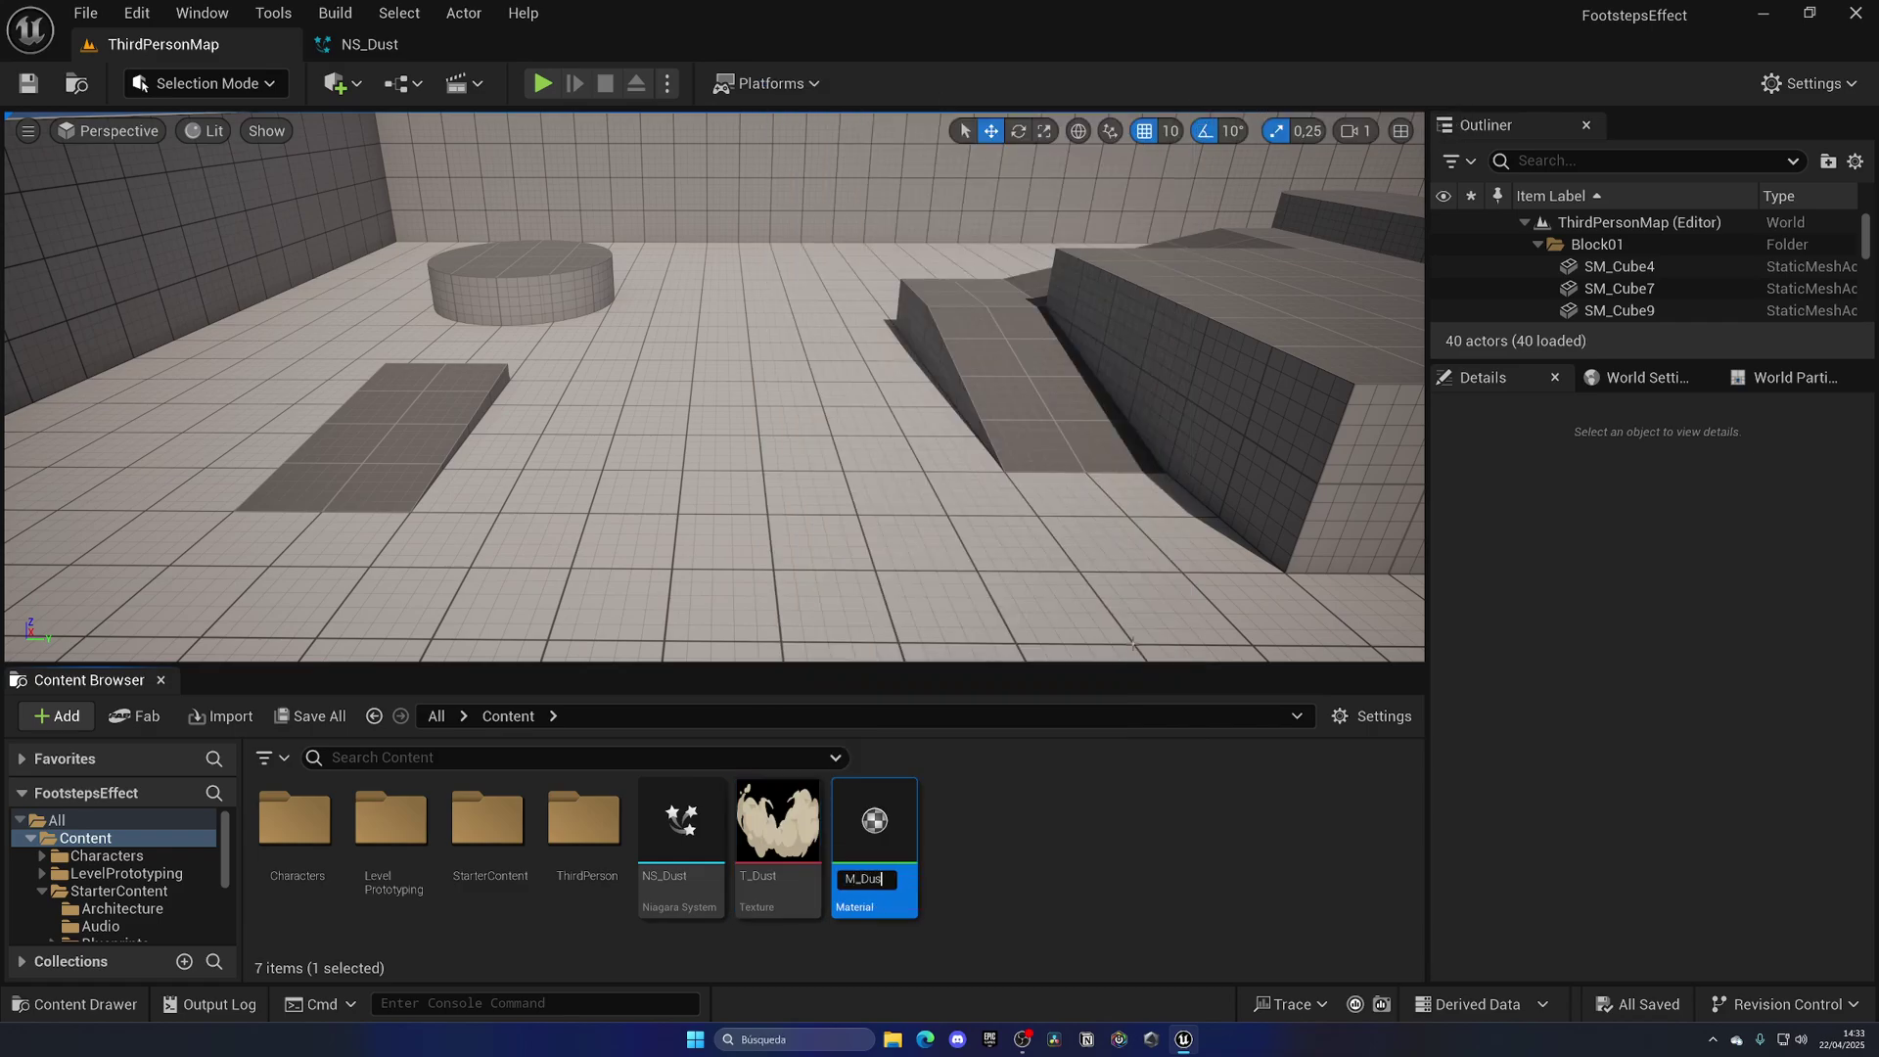
pyautogui.press('Return')
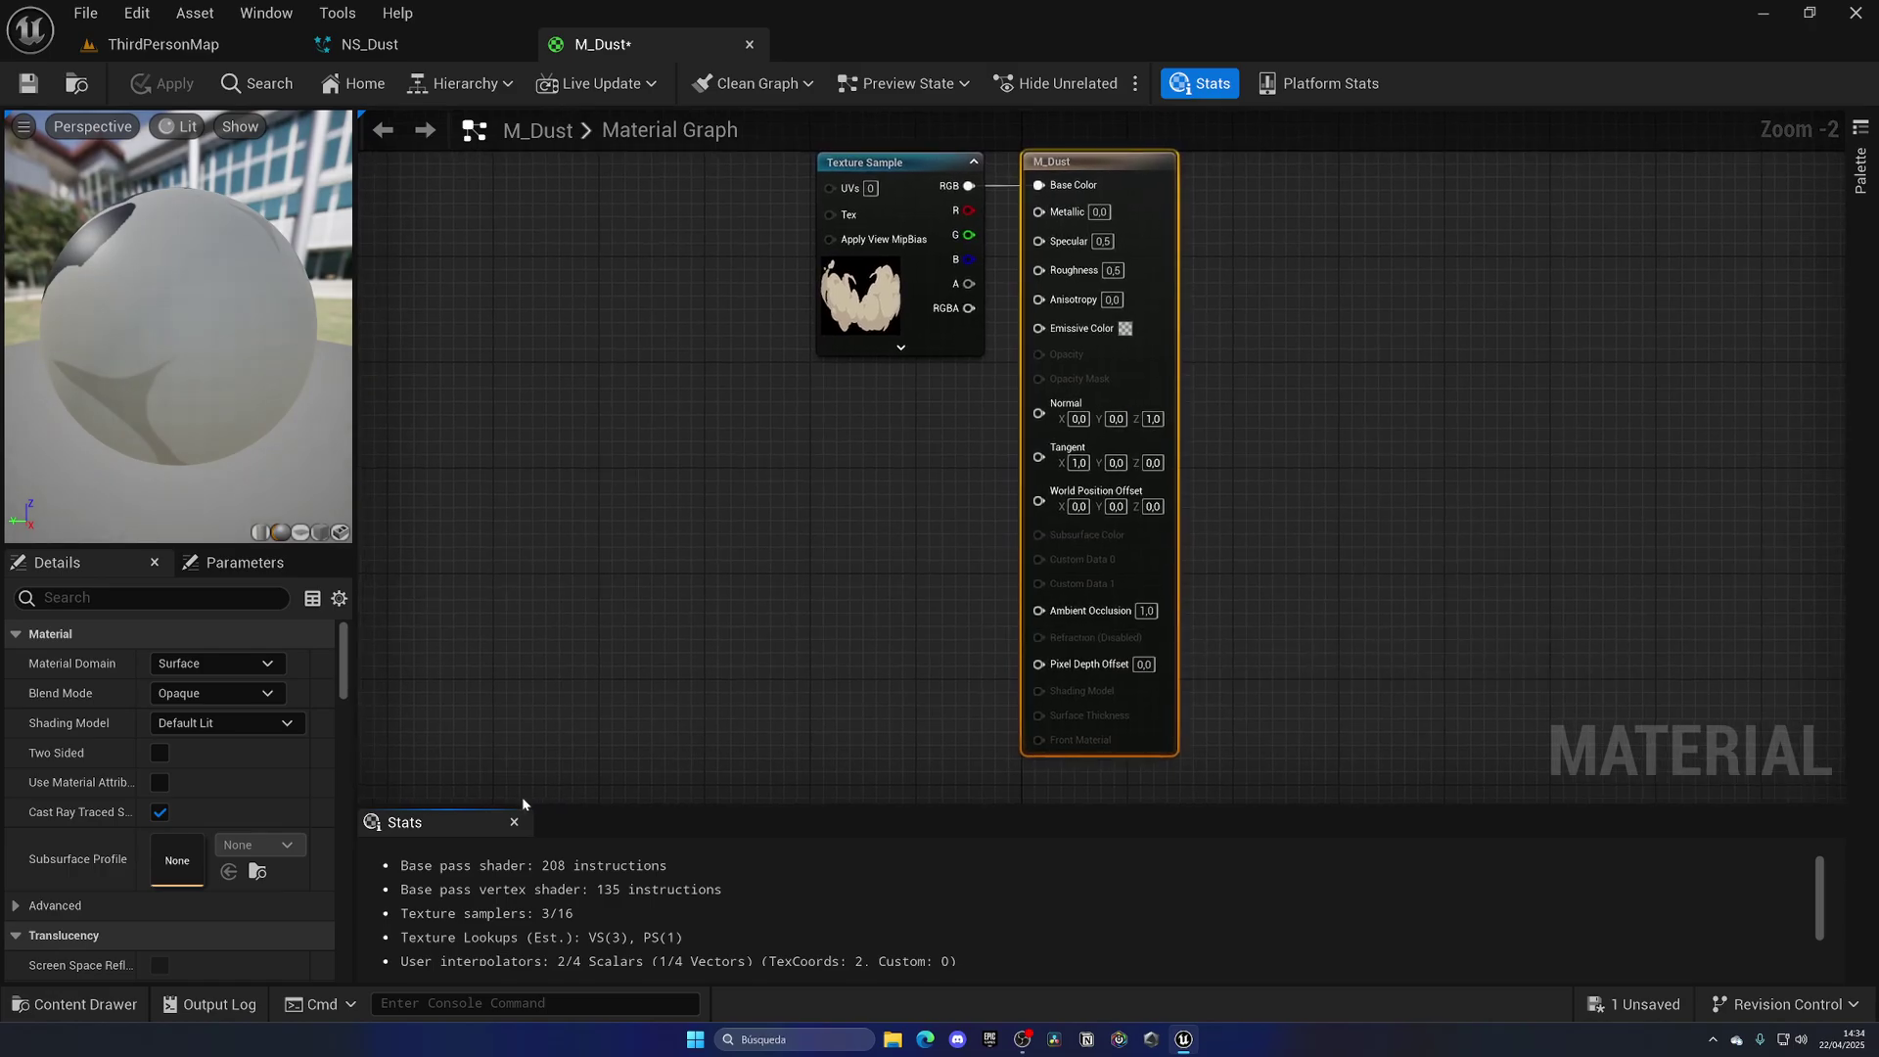
# Close the Stats panel and set M_Dust's blend mode to Translucent
pyautogui.click(520, 818)
pyautogui.moveTo(673, 611); pyautogui.dragTo(690, 714, button='right')
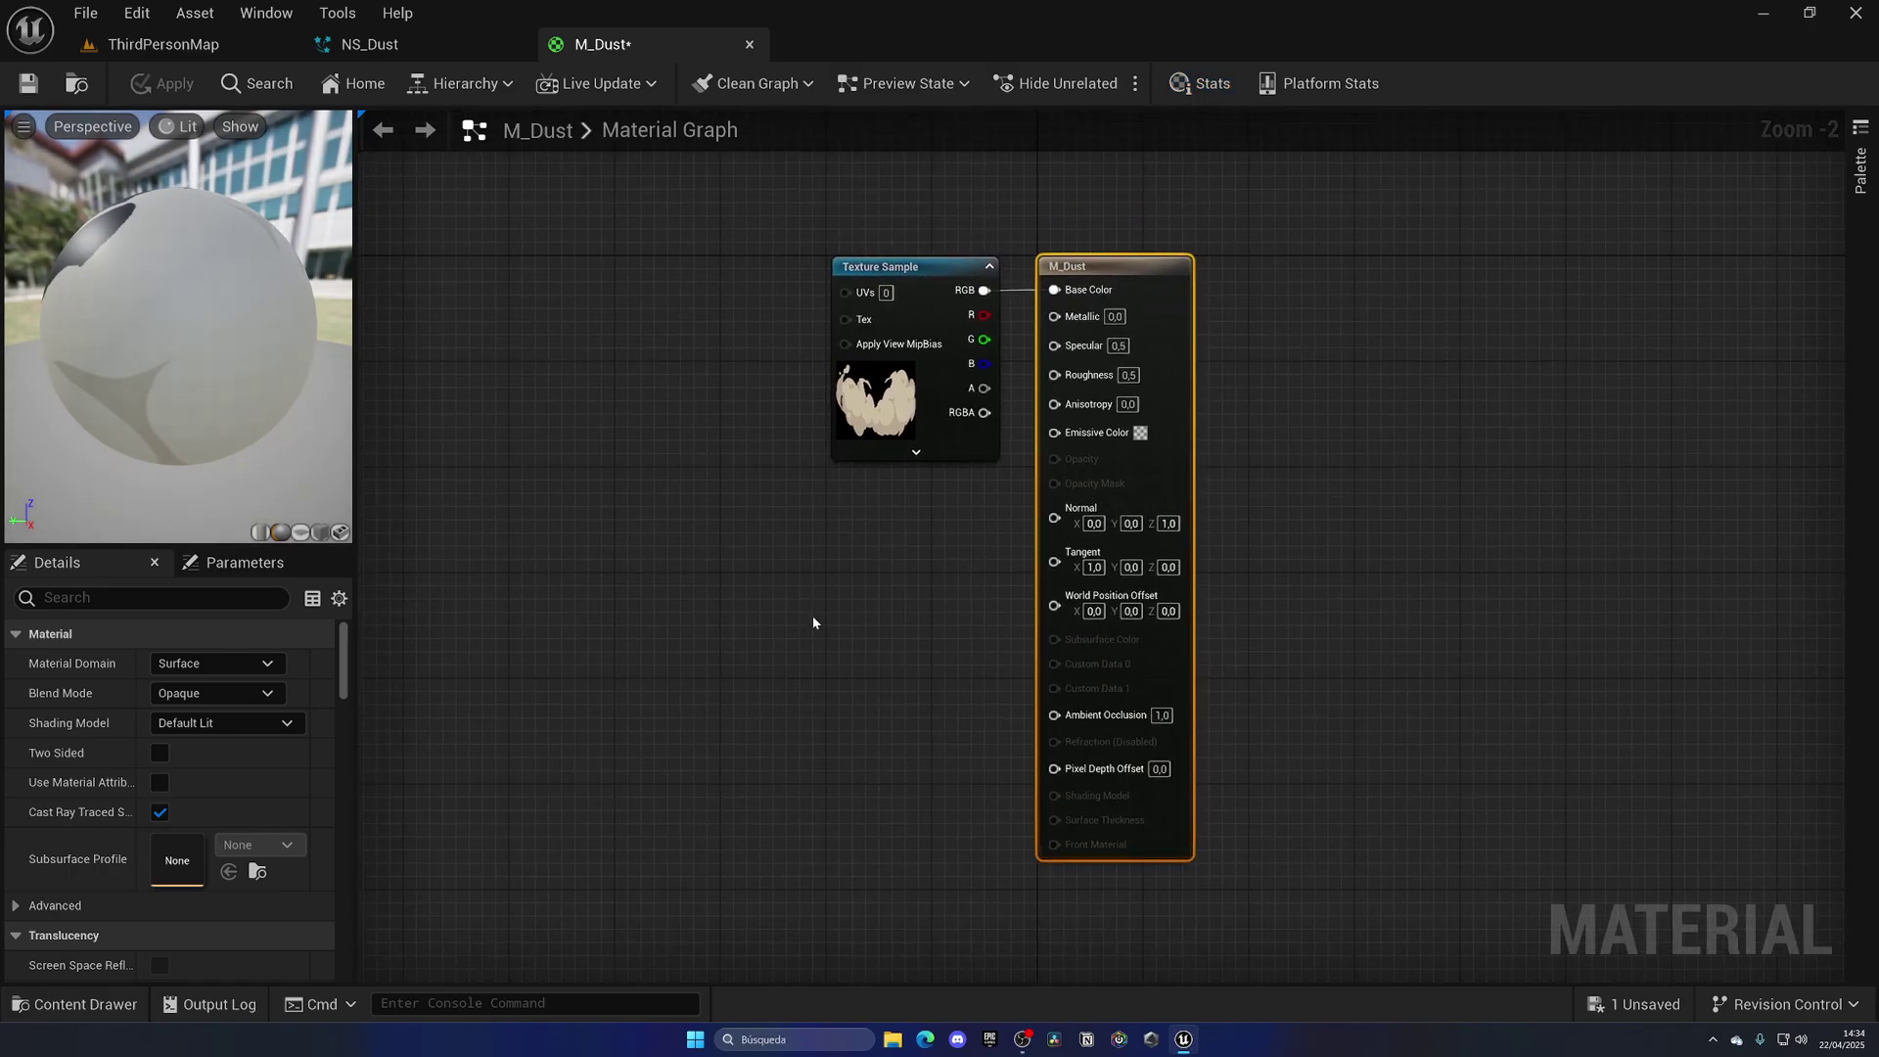
pyautogui.click(861, 611)
pyautogui.click(1116, 280)
pyautogui.click(677, 572)
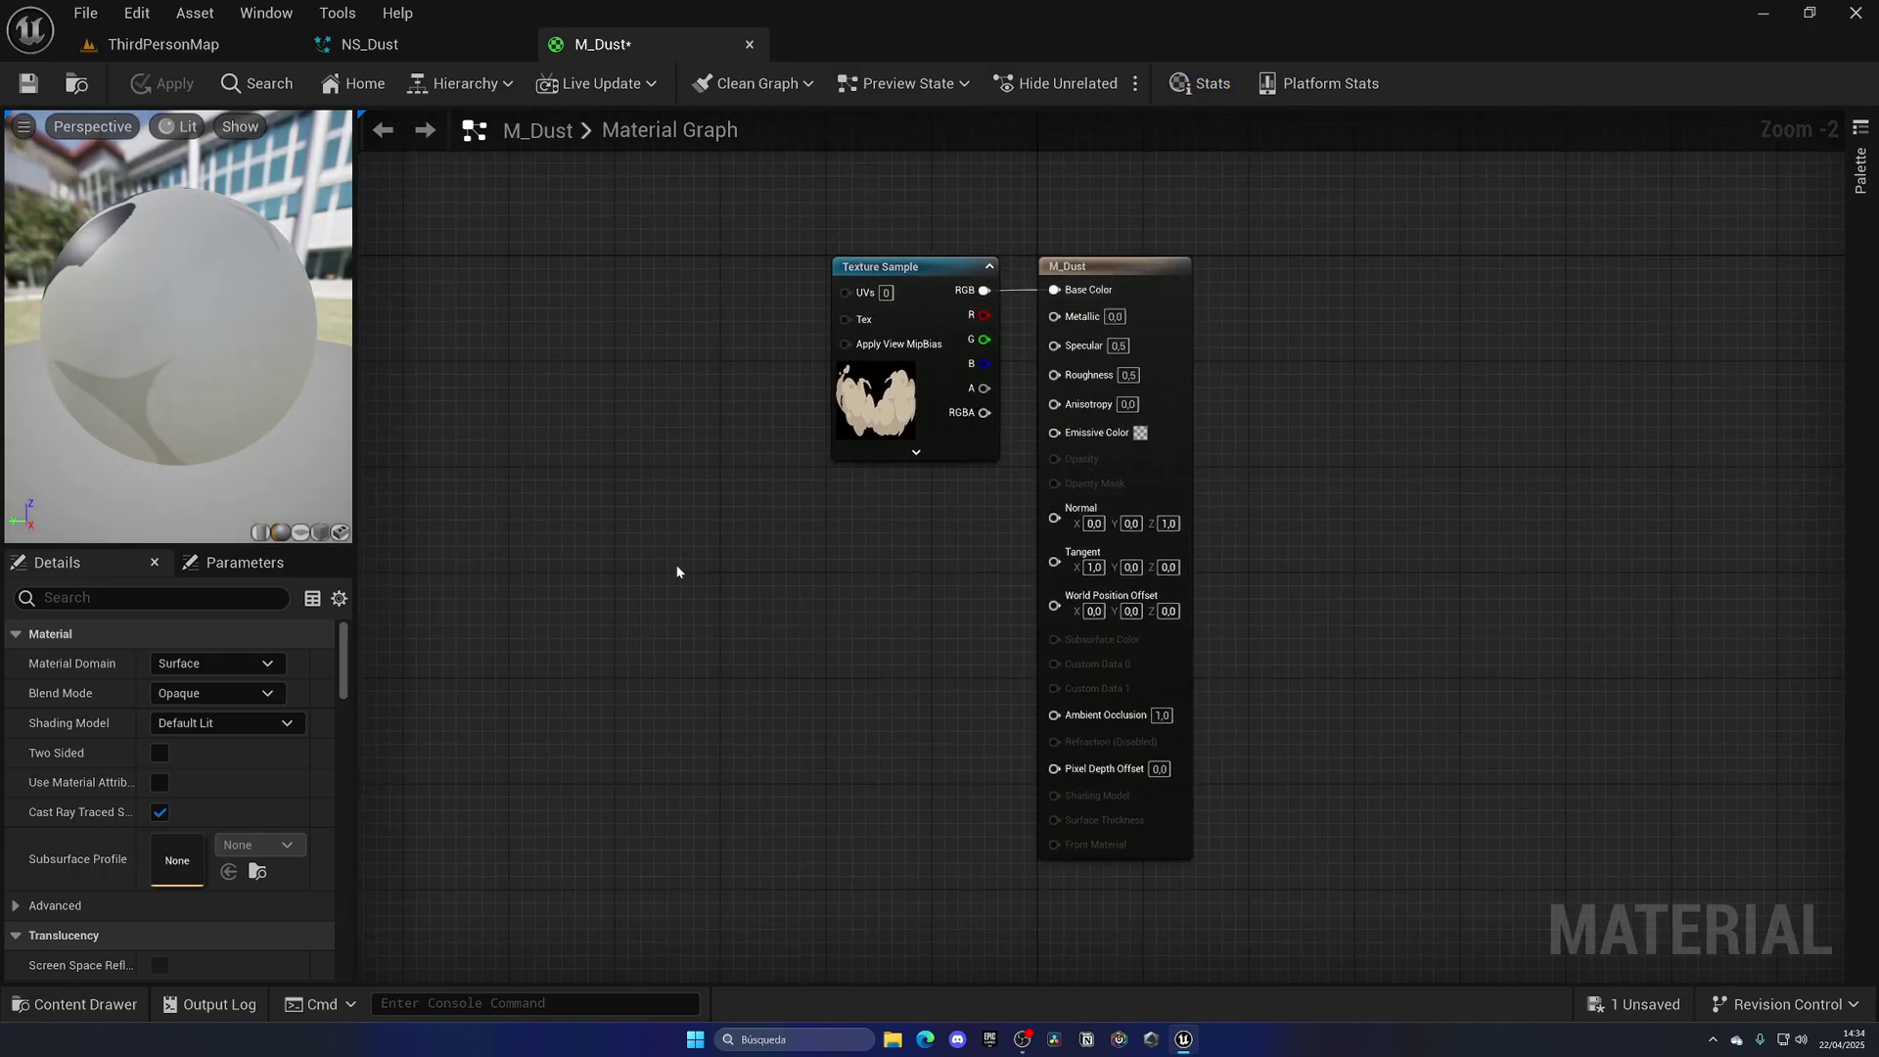
pyautogui.click(201, 693)
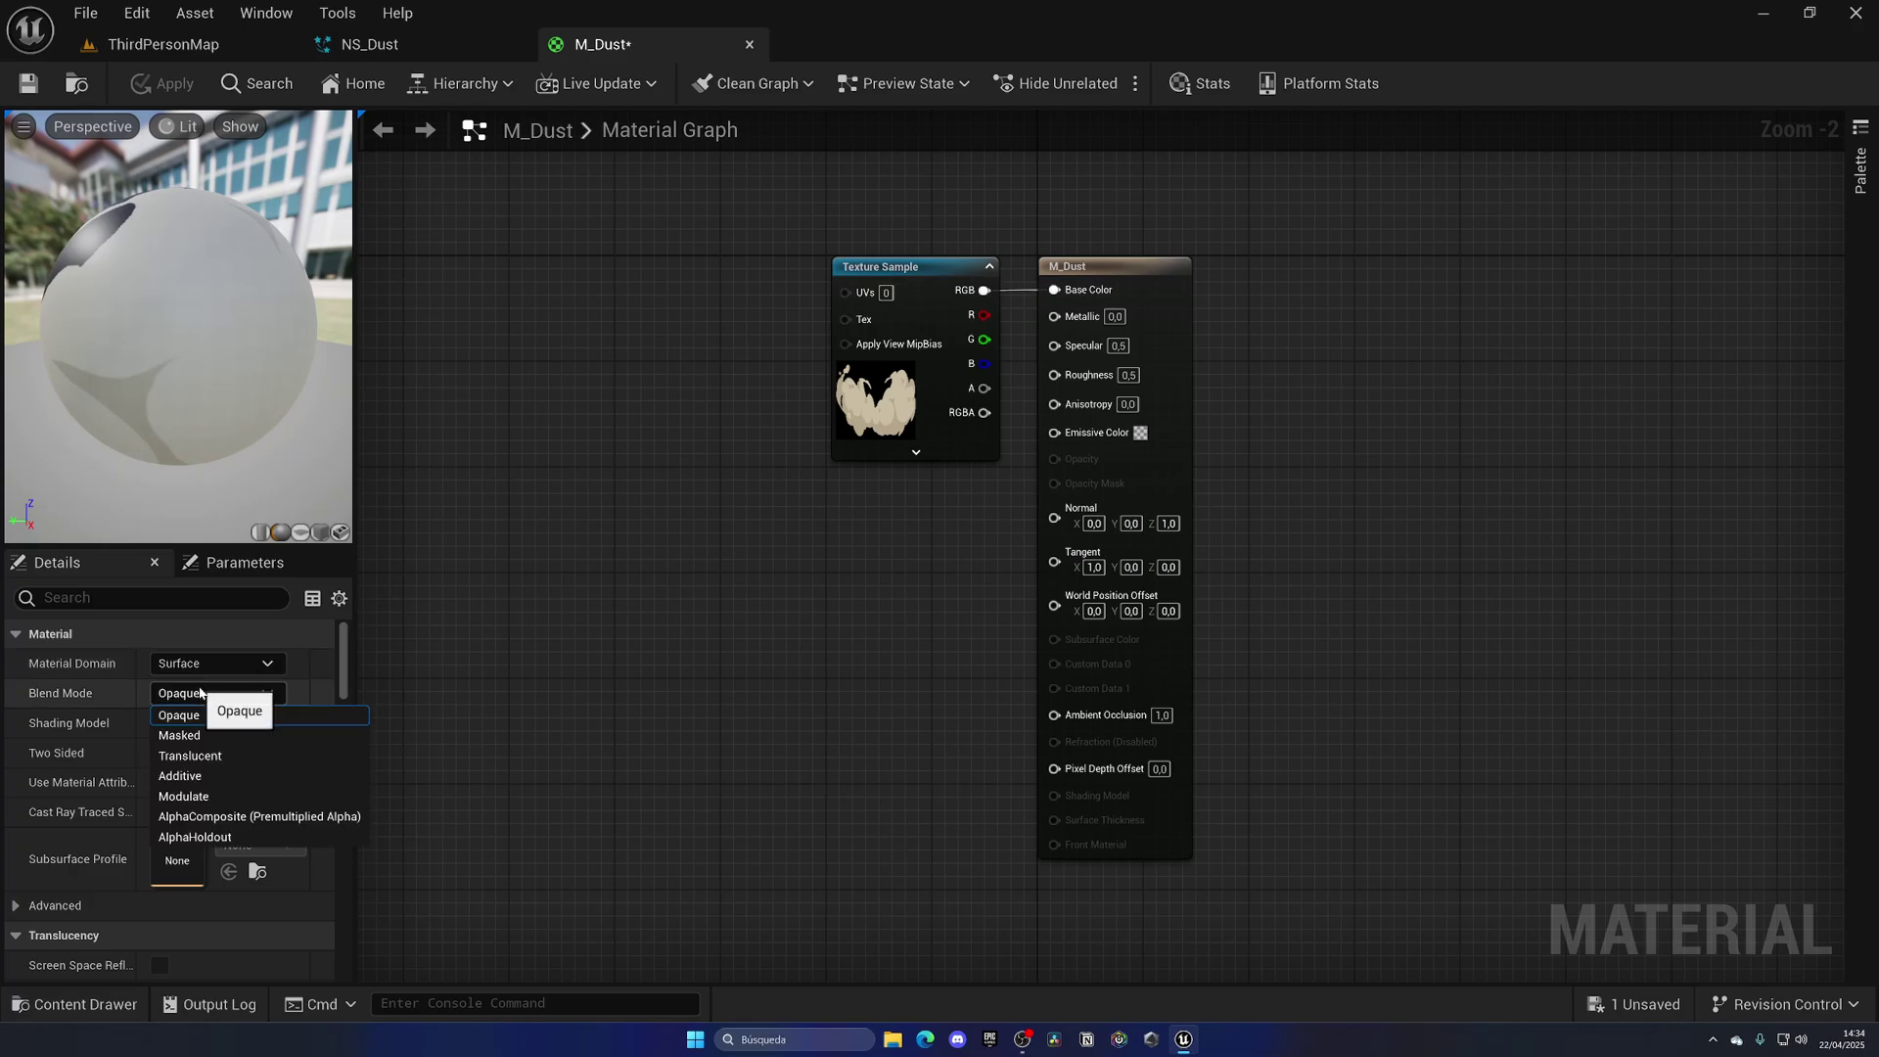
pyautogui.click(190, 755)
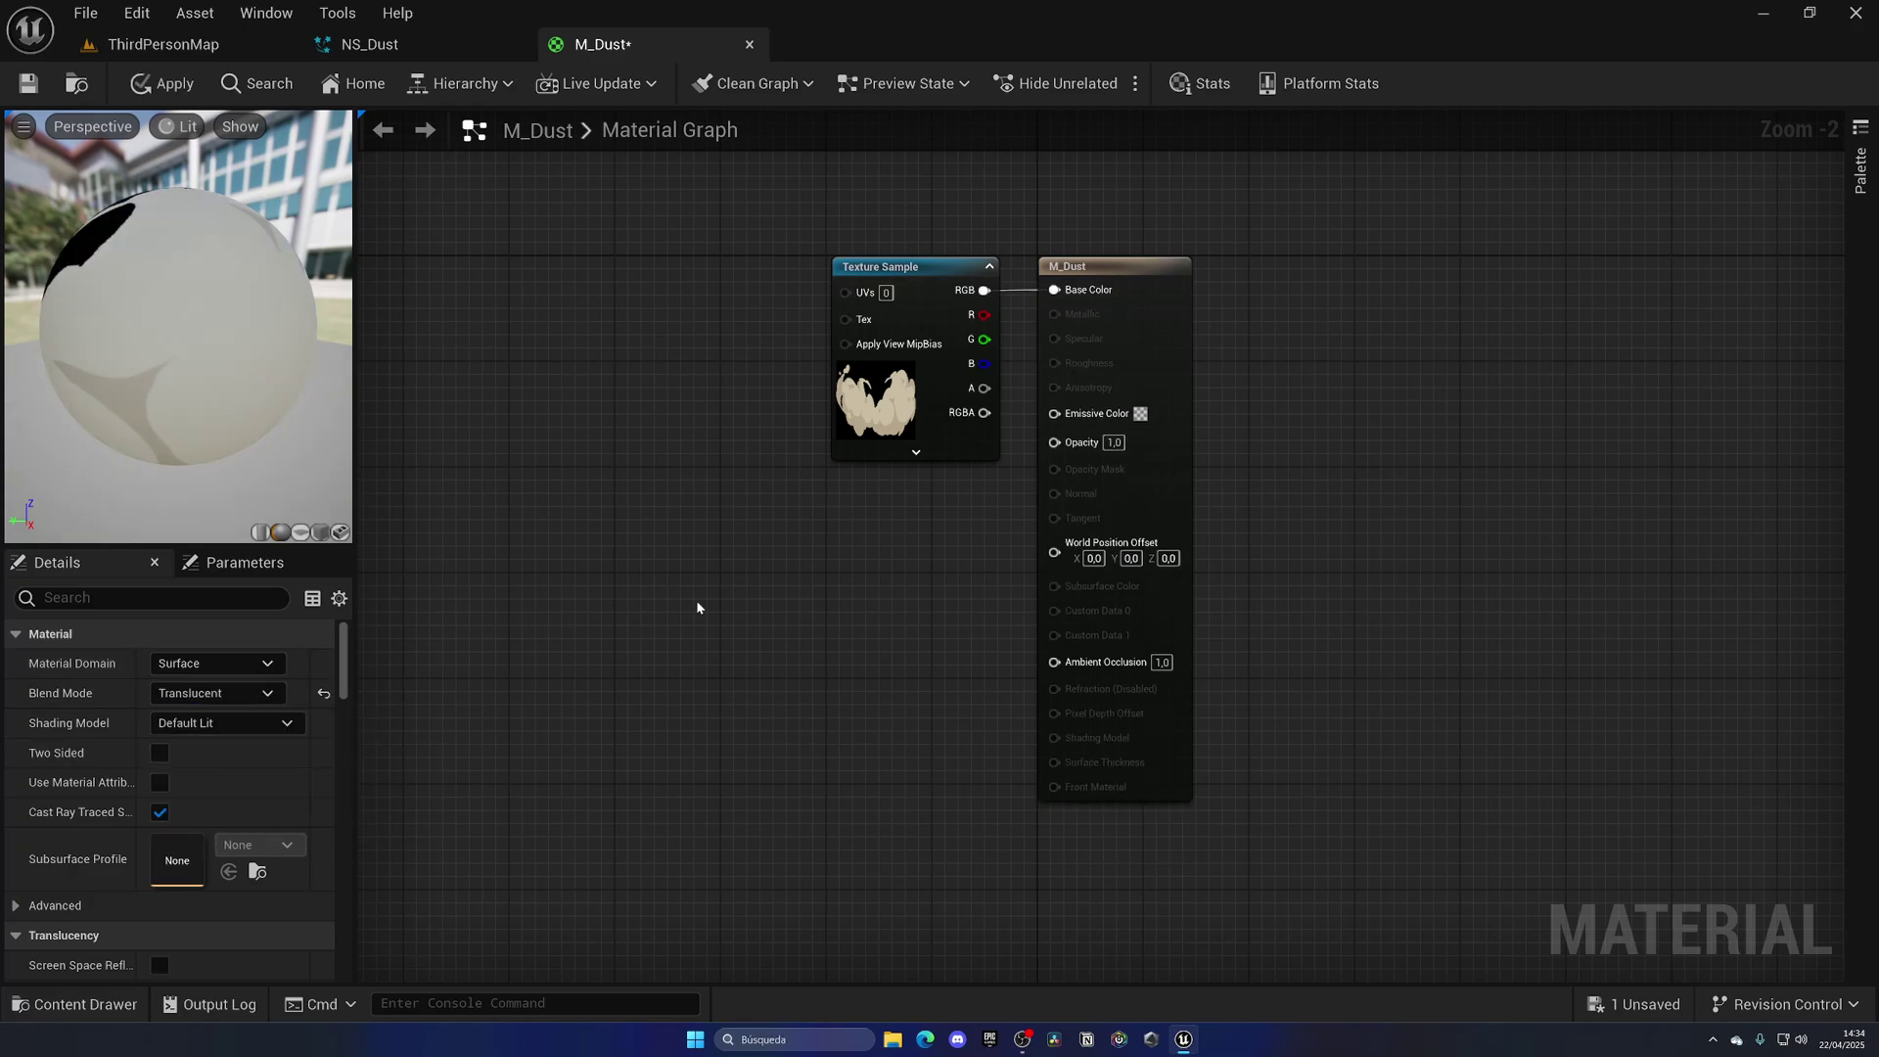
# Connect the Texture Sample's alpha output to M_Dust's Opacity input, apply the material and check its preview
pyautogui.moveTo(885, 386); pyautogui.dragTo(659, 396)
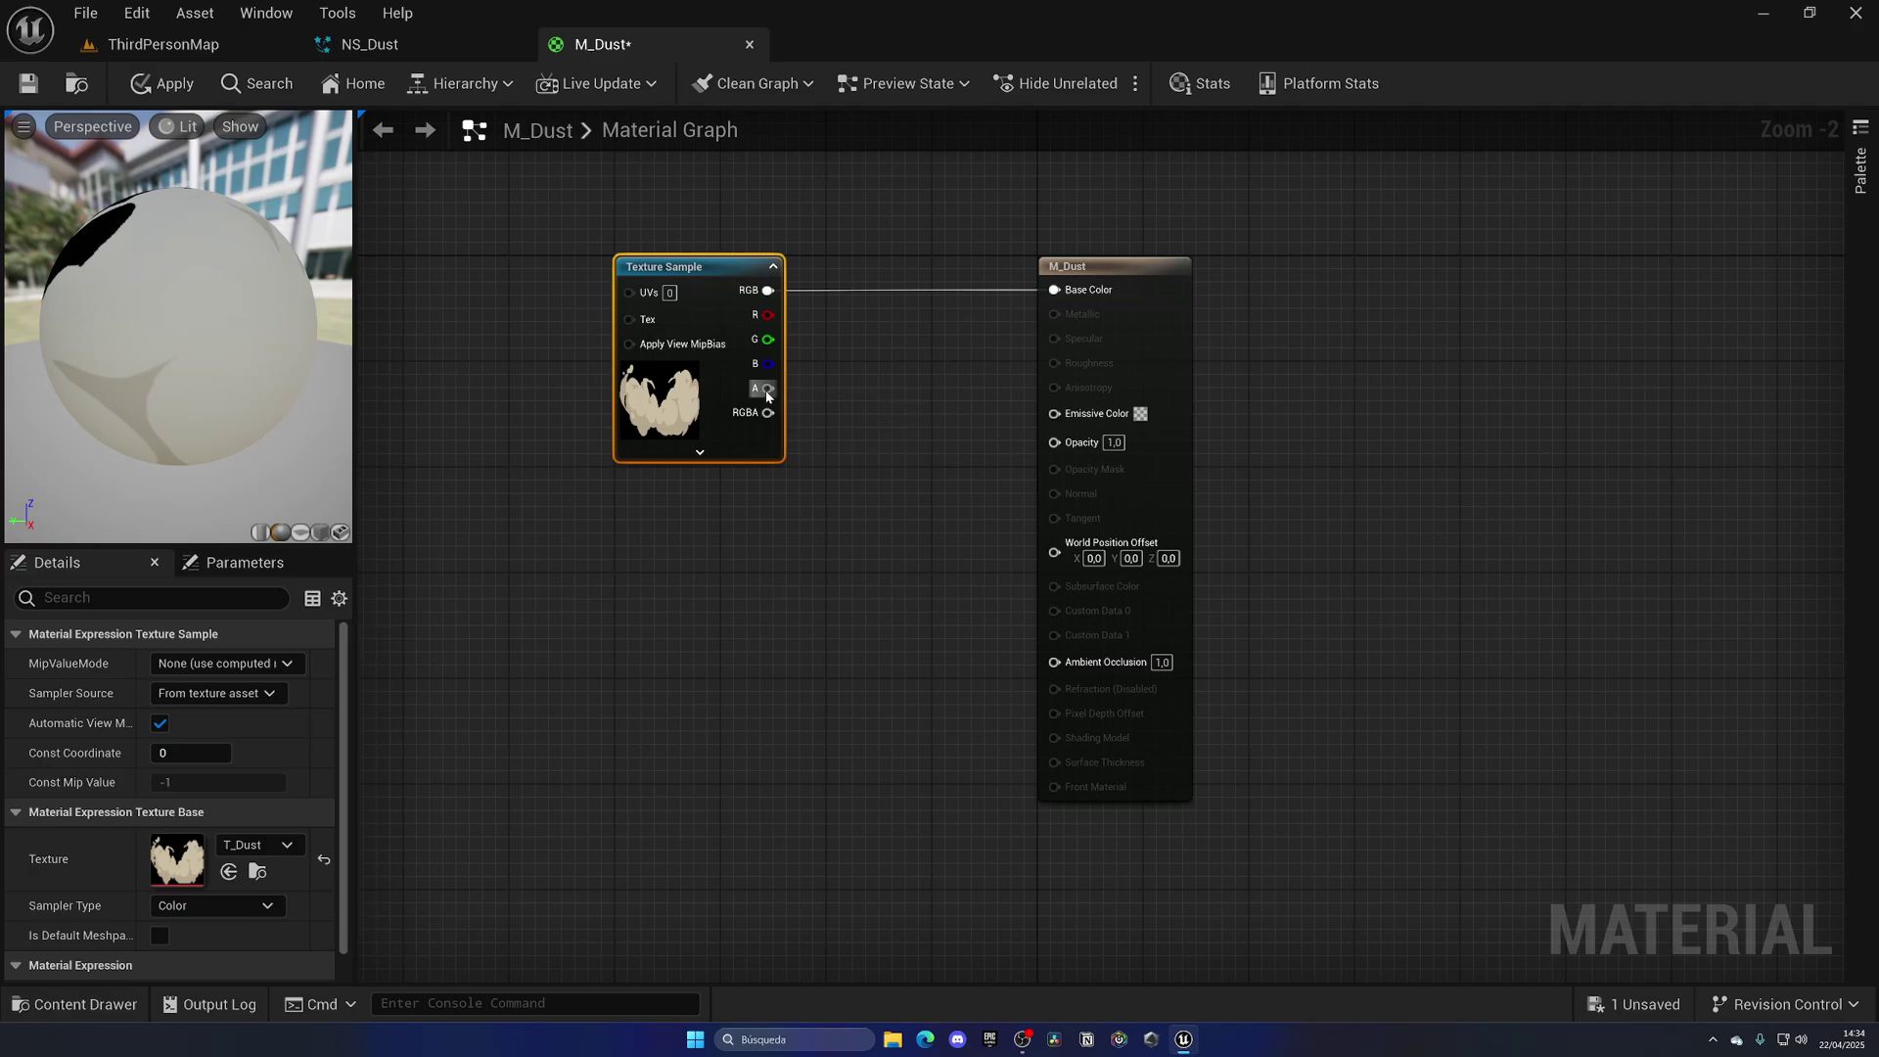
pyautogui.moveTo(955, 460); pyautogui.dragTo(1053, 443)
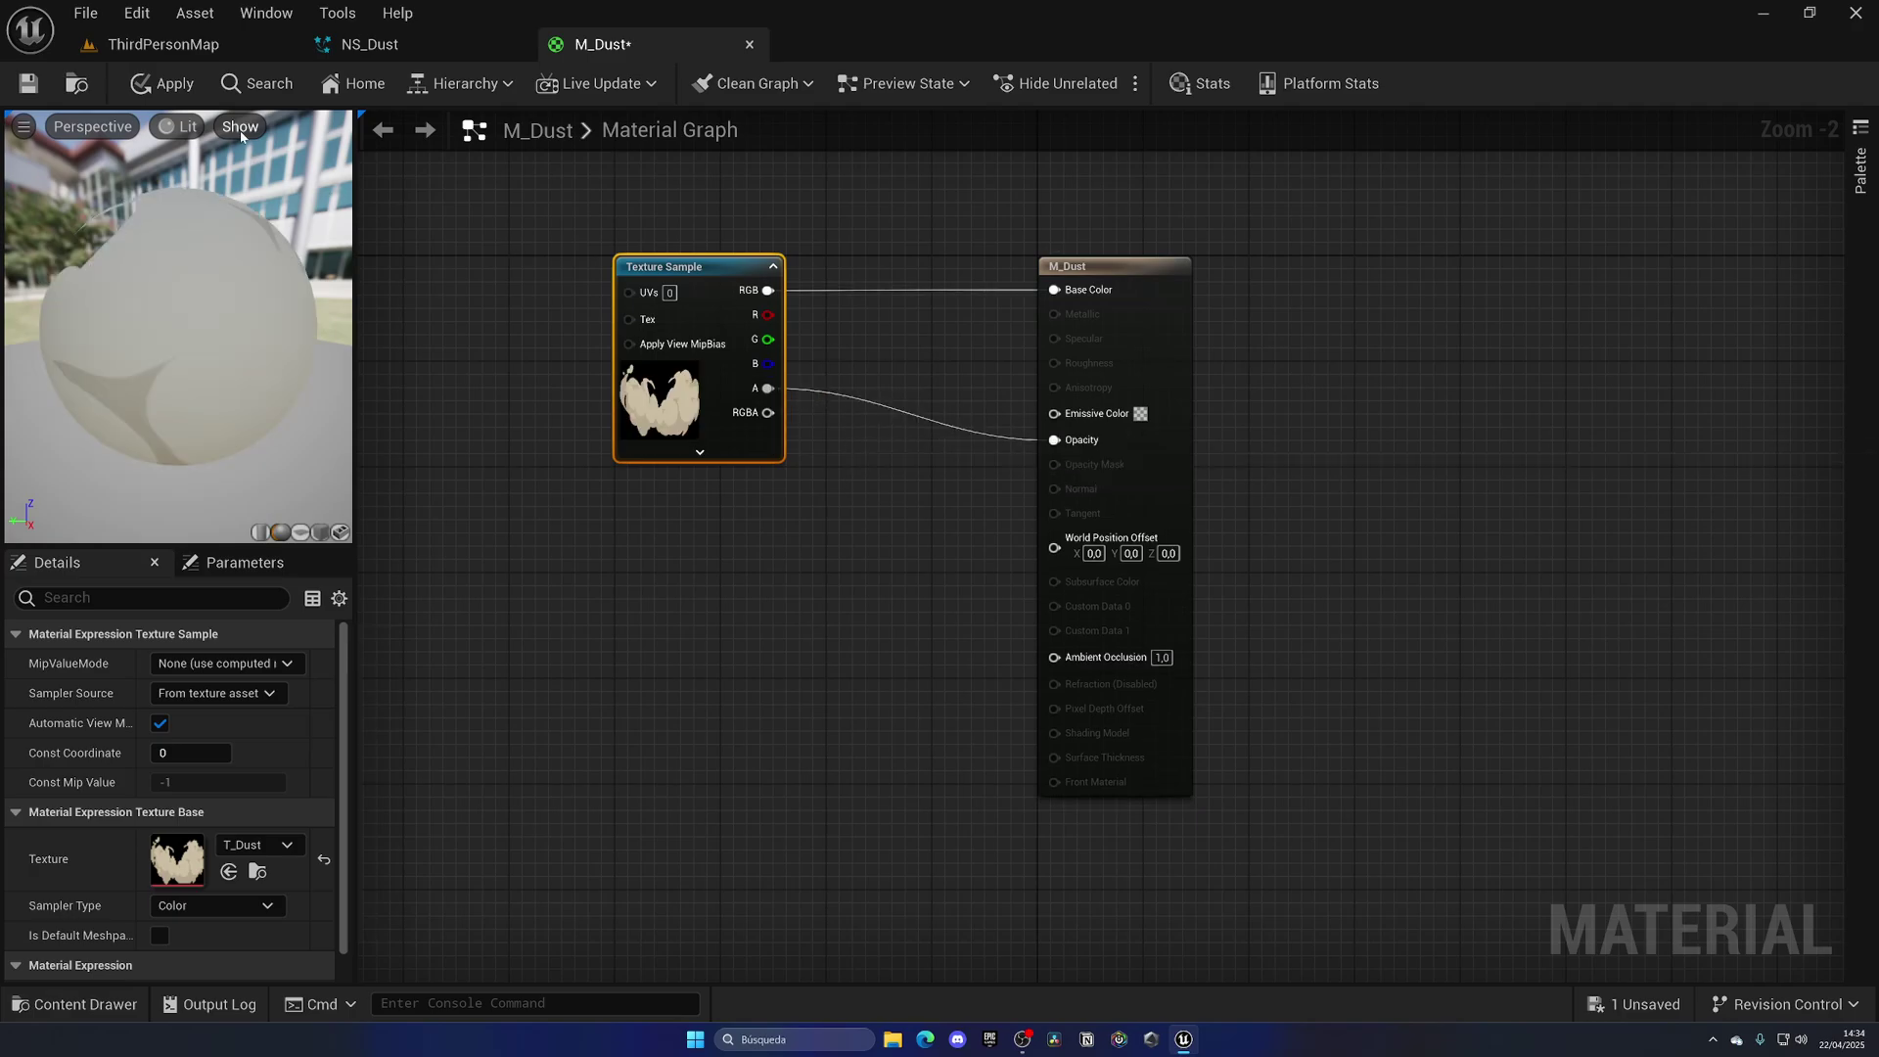
pyautogui.click(163, 83)
pyautogui.scroll(-5, 202, 196)
pyautogui.moveTo(201, 195); pyautogui.dragTo(16, 128)
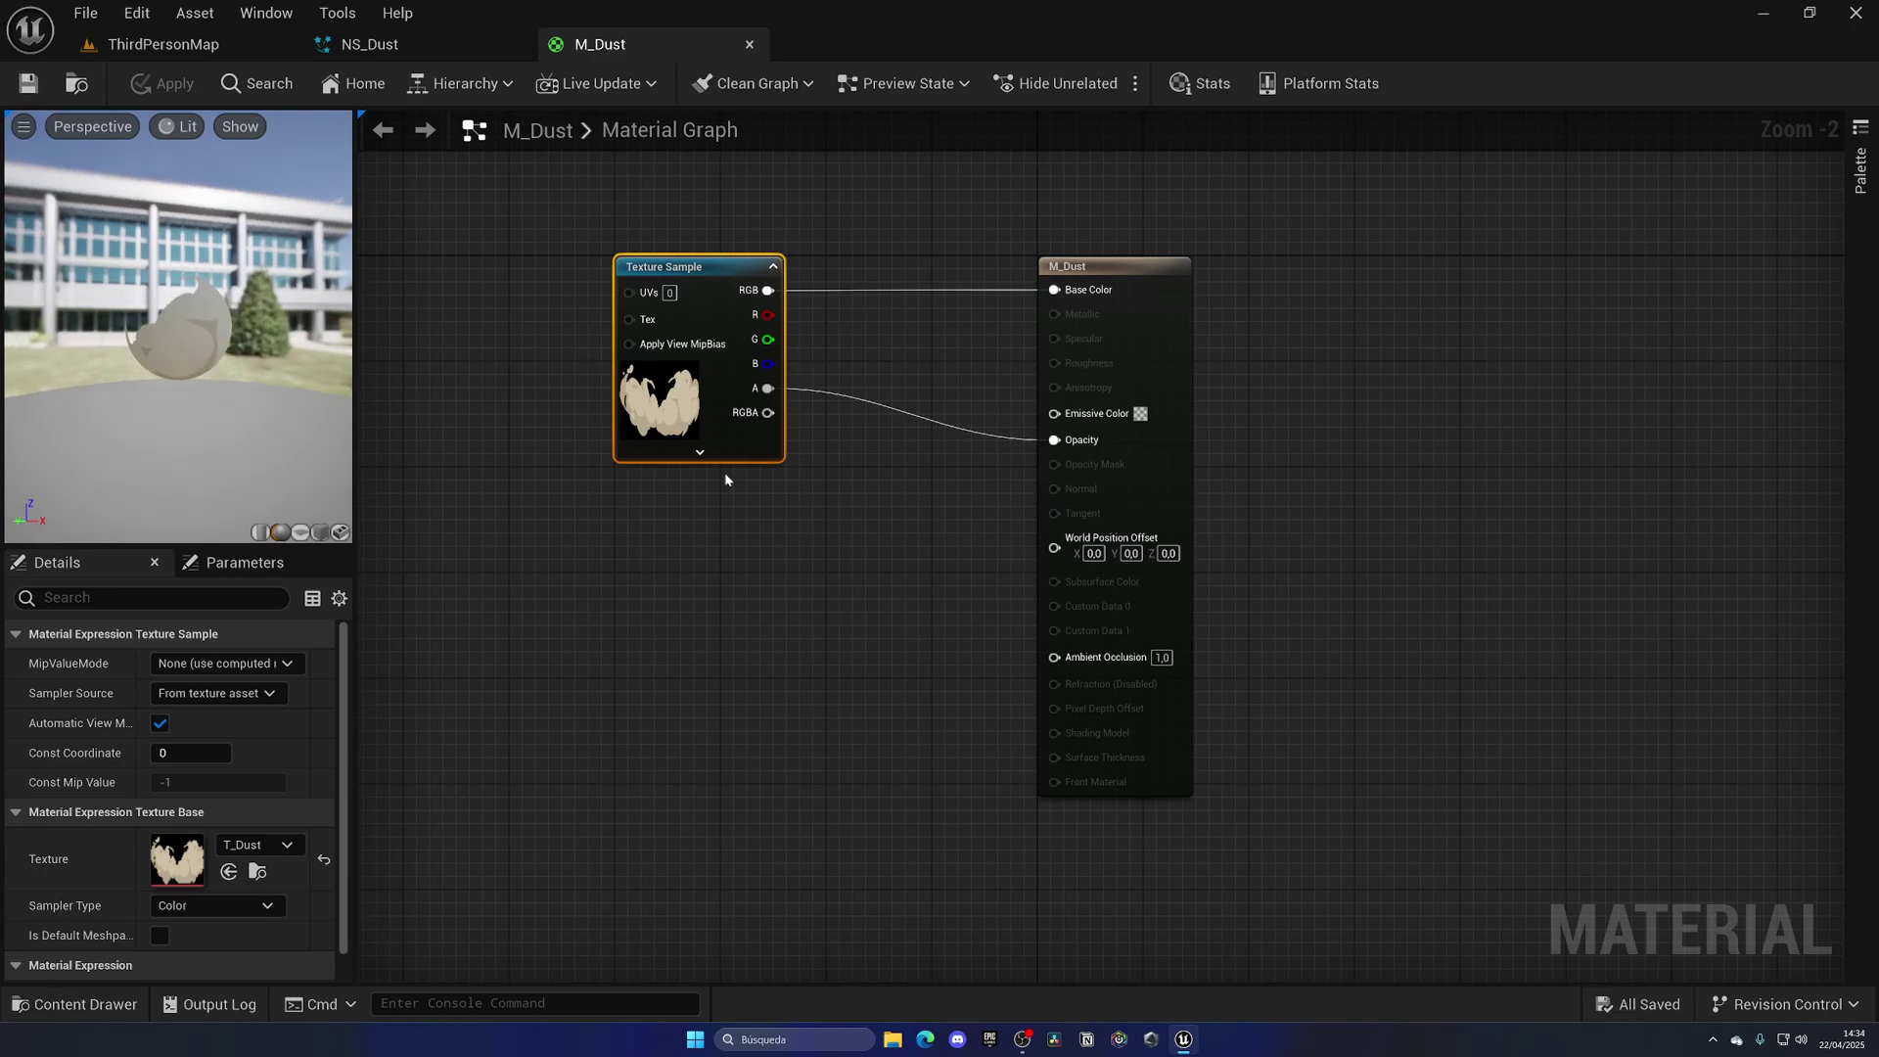
# Examine the Scale Color and Scale Sprite Size modules of the OmnidirectionalBurst emitter in NS_Dust
pyautogui.click(438, 51)
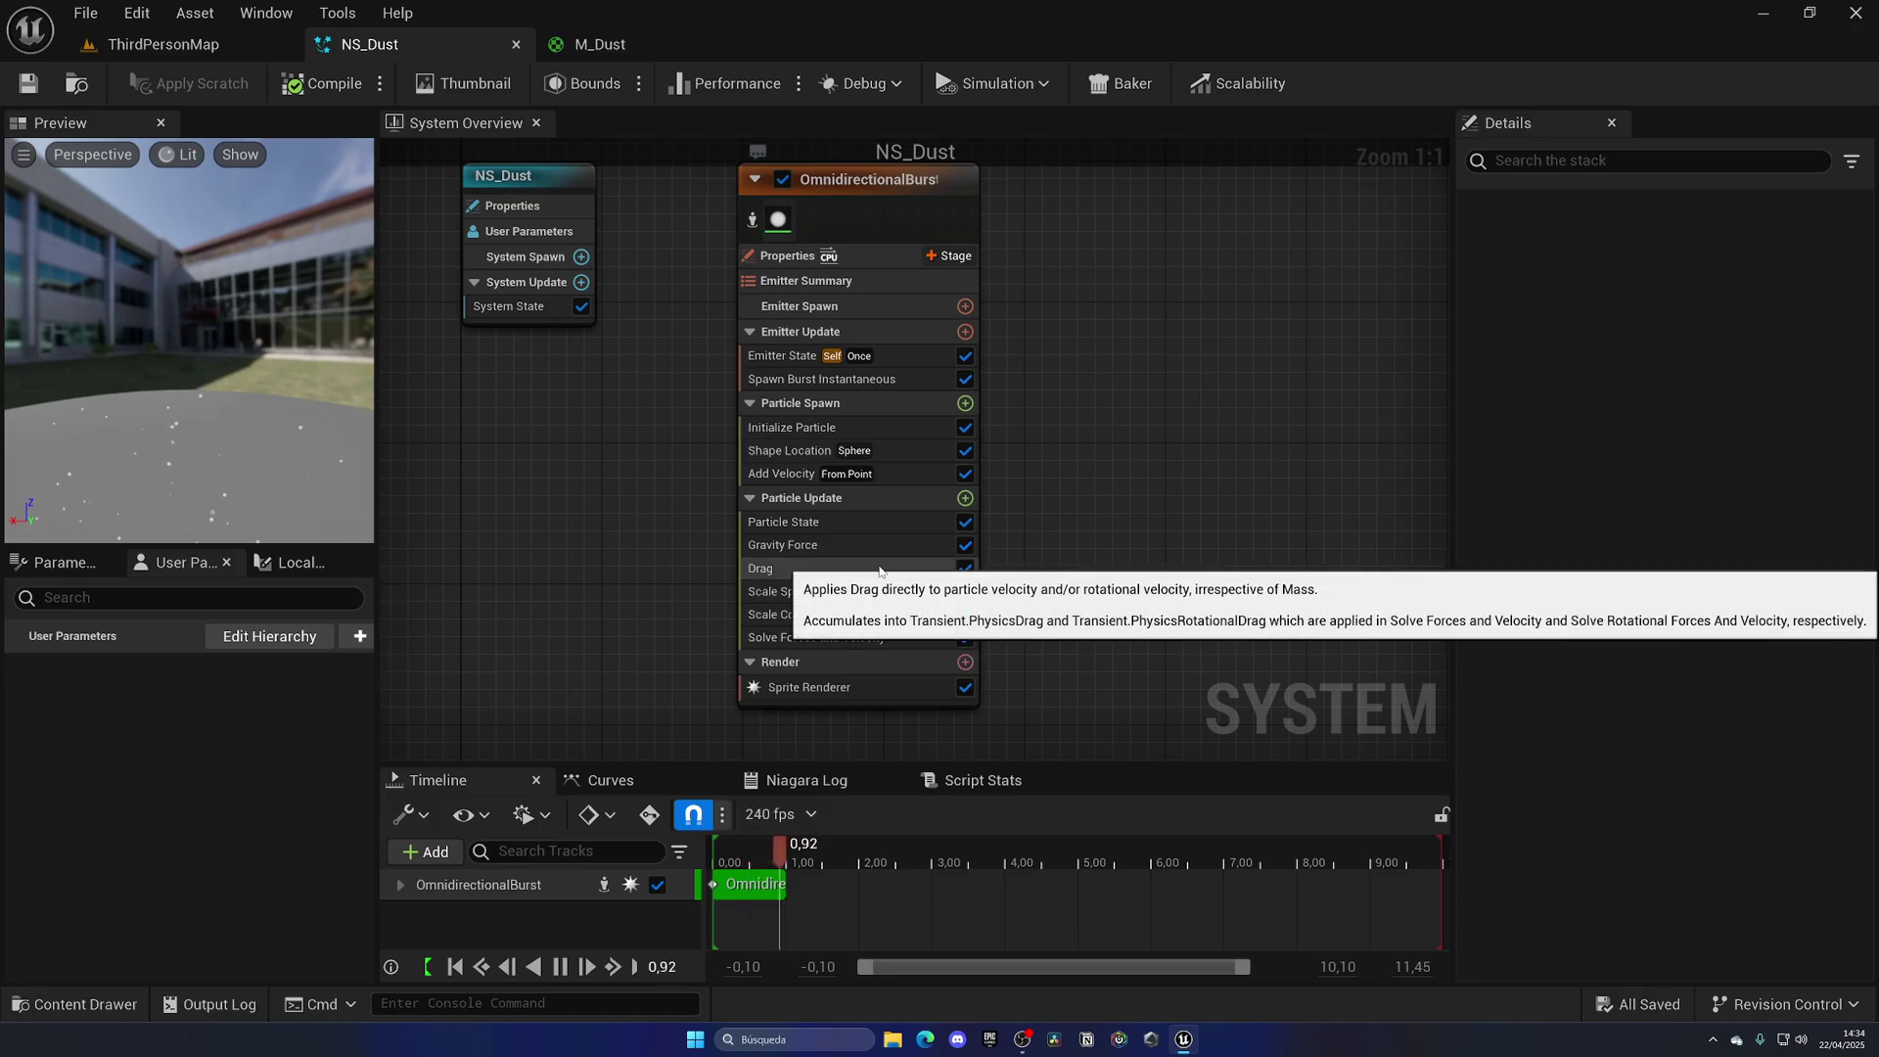
pyautogui.click(853, 613)
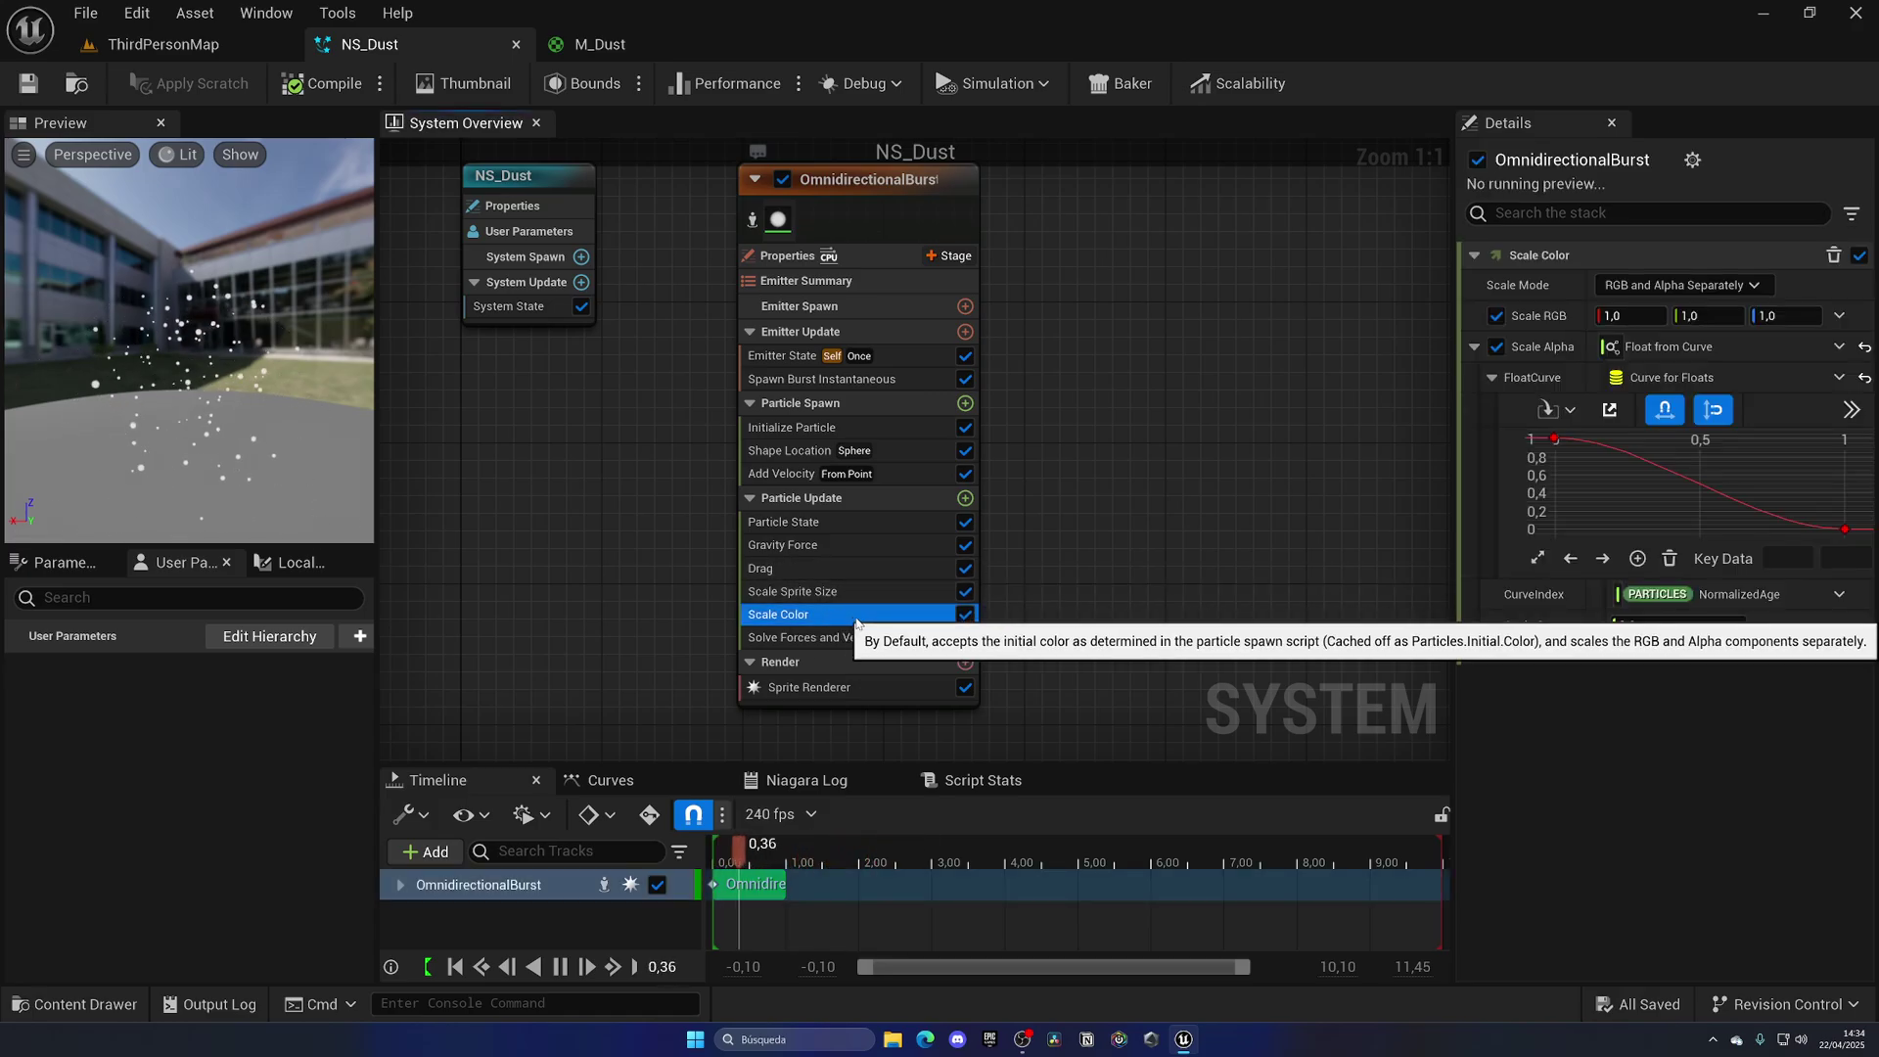
pyautogui.click(817, 591)
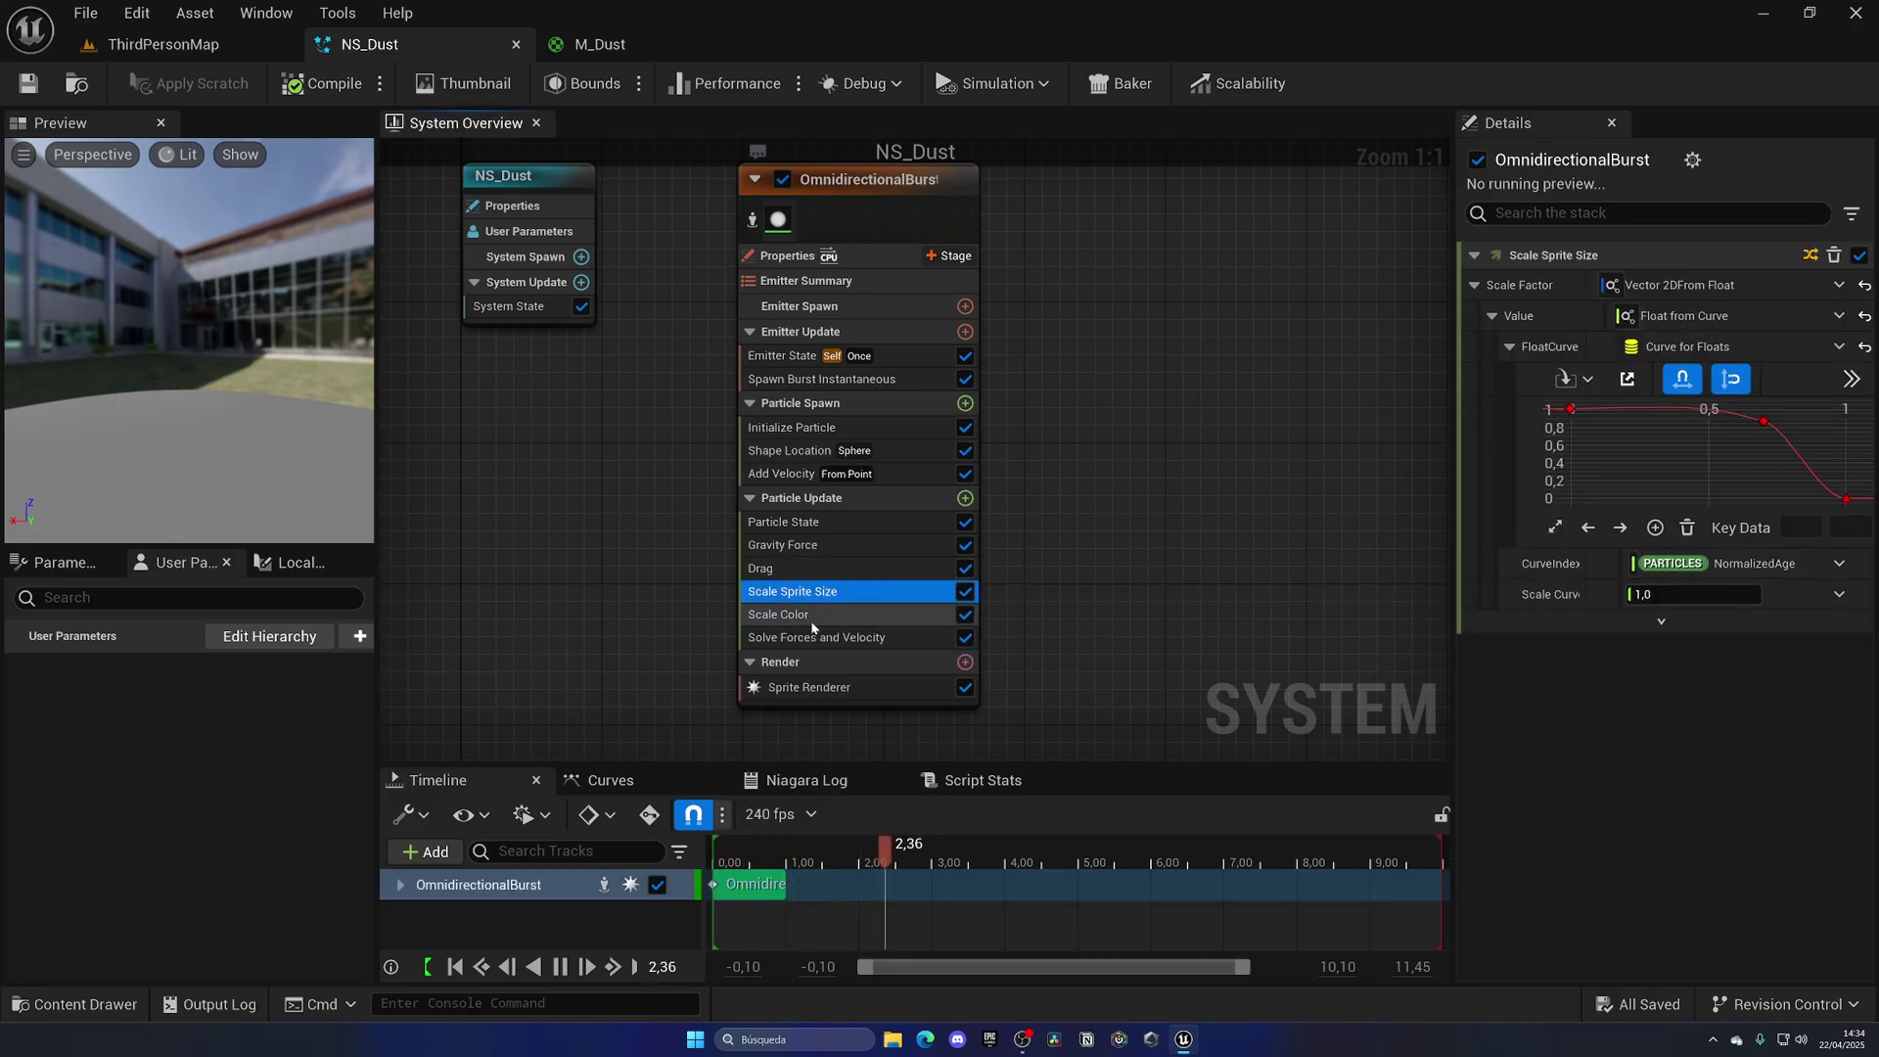
pyautogui.click(834, 616)
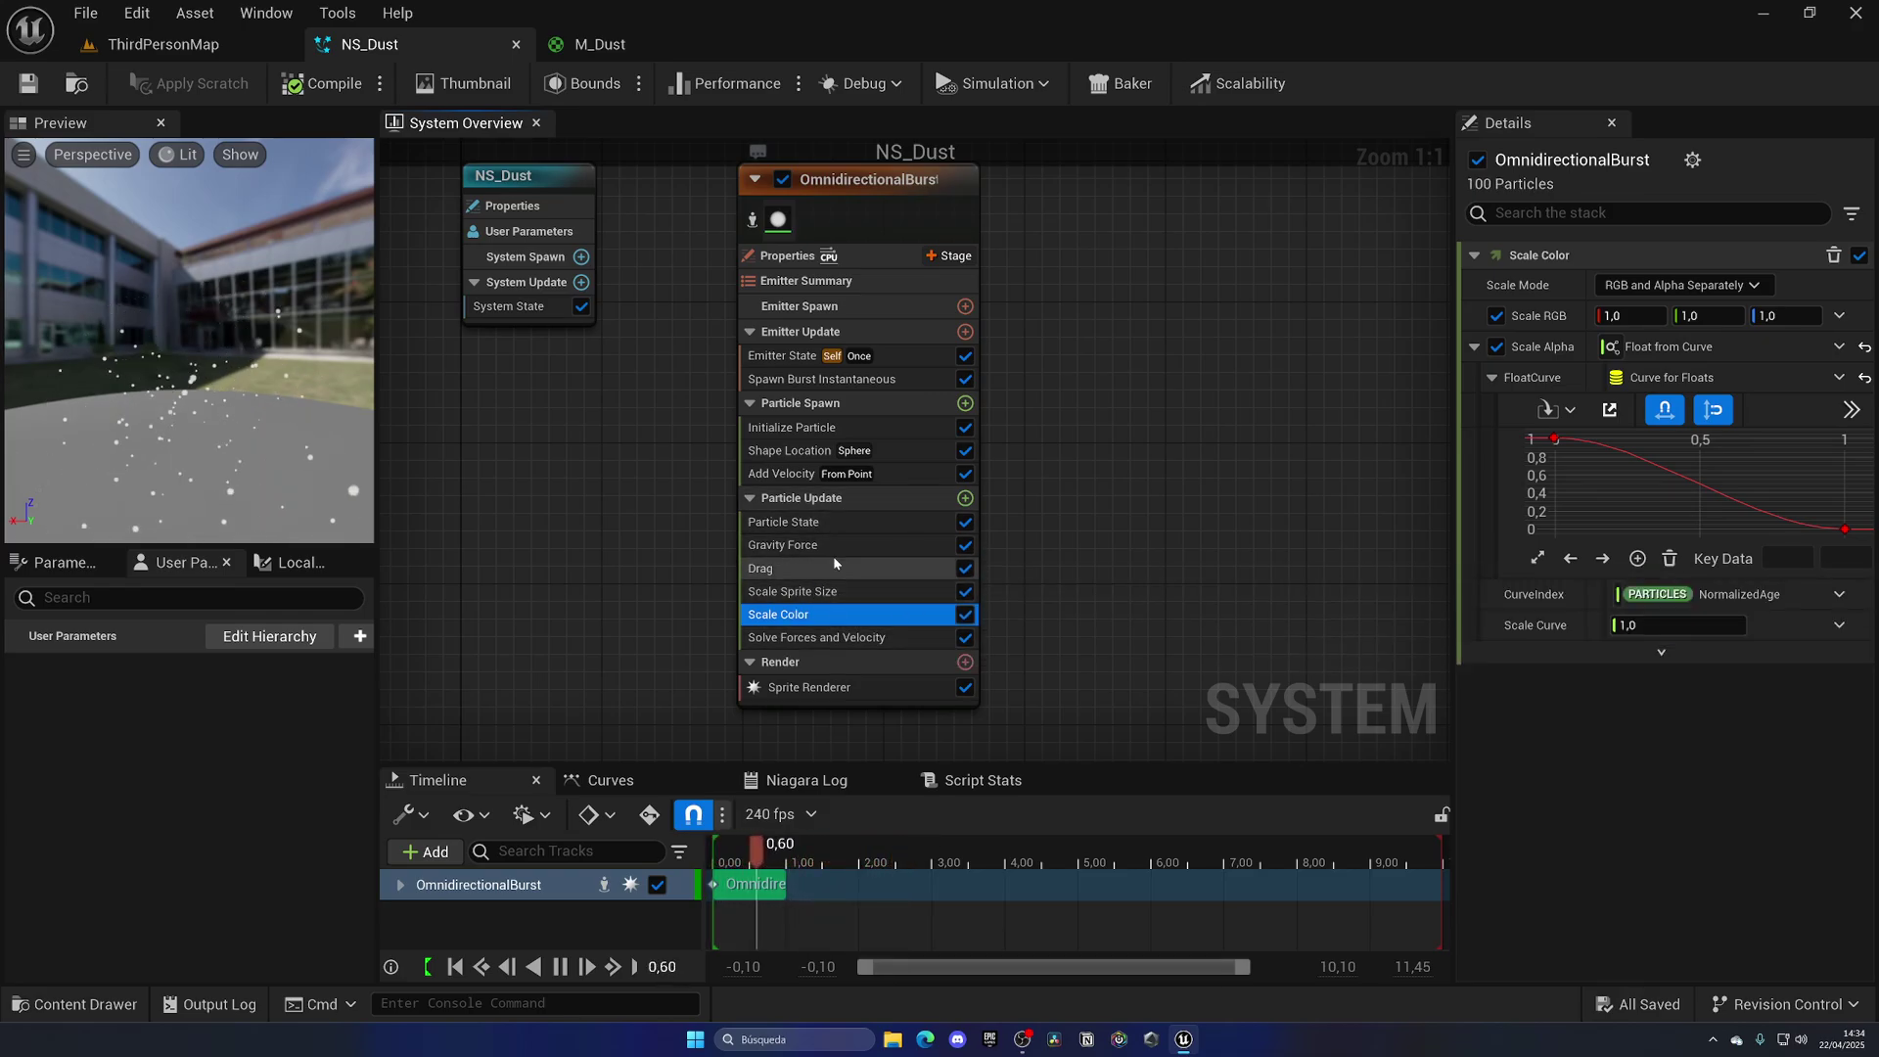
# Add a Particle Color node before the Texture Sample in the M_Dust material graph
pyautogui.click(600, 44)
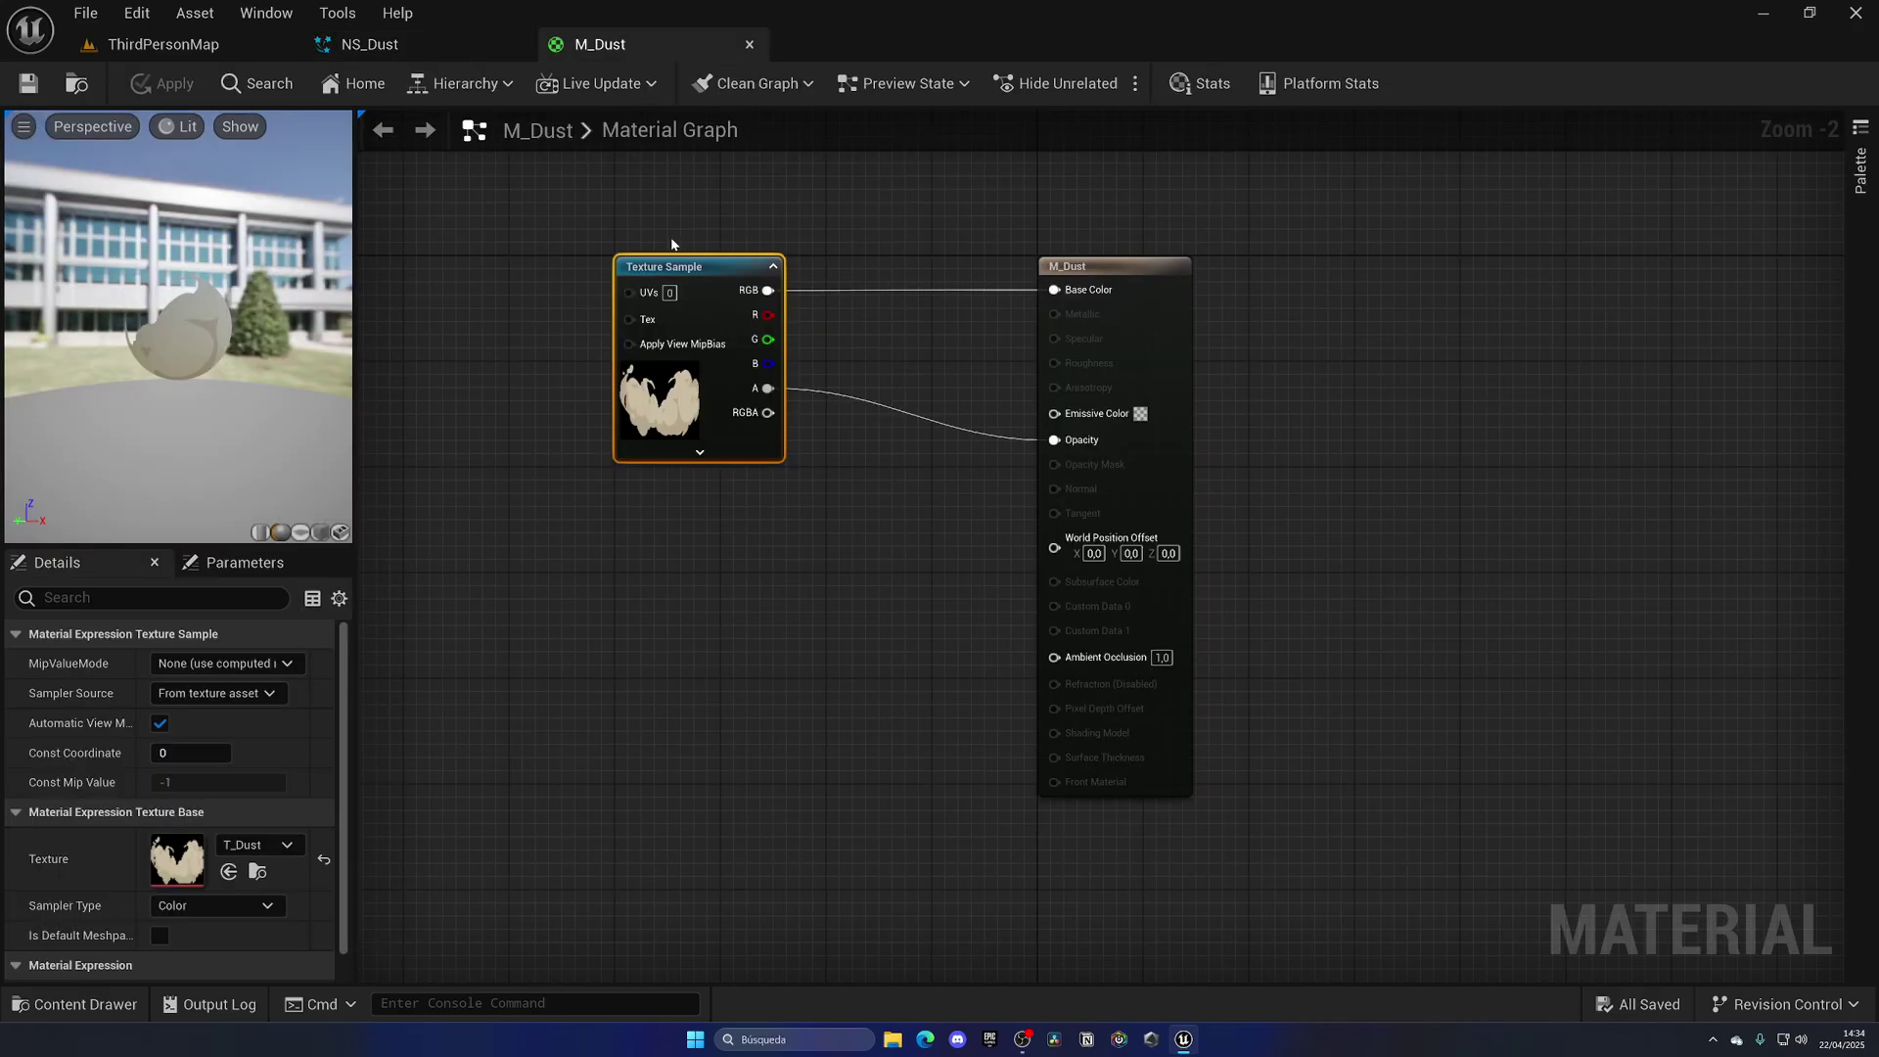
pyautogui.moveTo(671, 238); pyautogui.dragTo(959, 271, button='right')
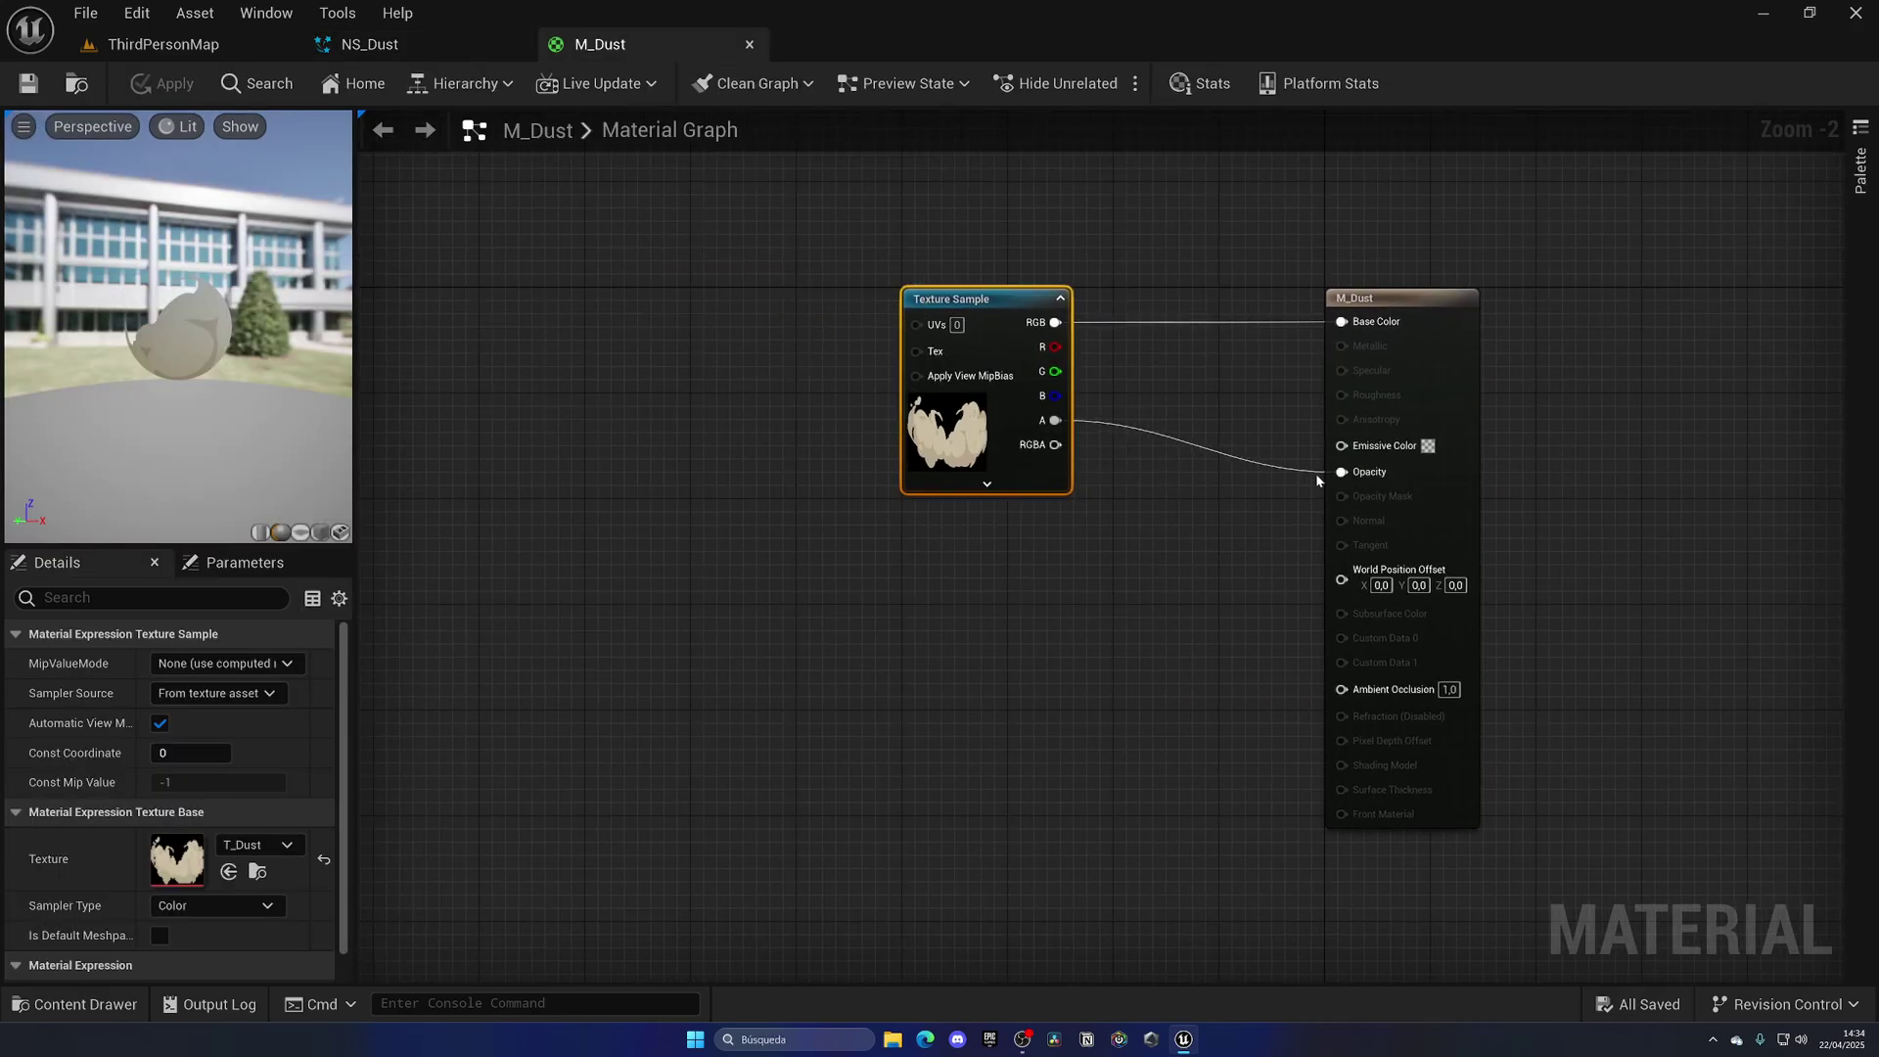
pyautogui.moveTo(1161, 501); pyautogui.dragTo(1060, 498, button='right')
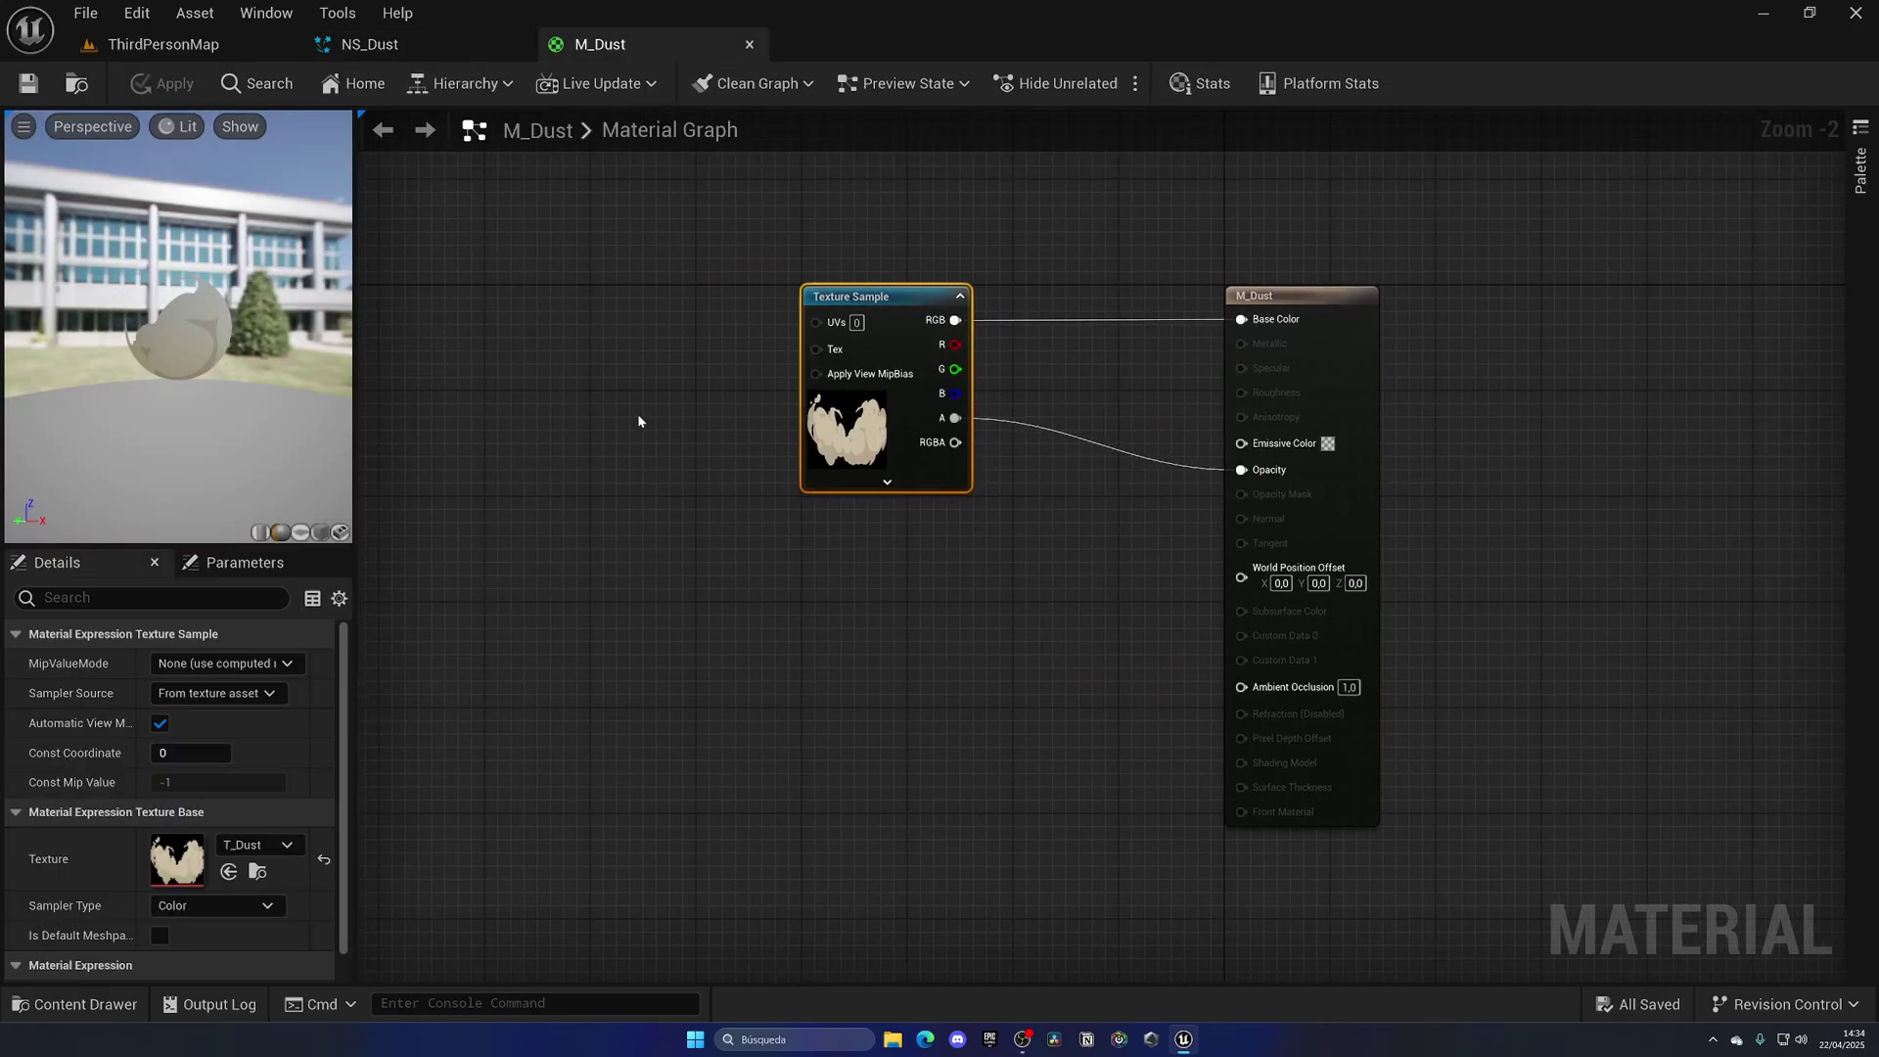
pyautogui.rightClick(526, 369)
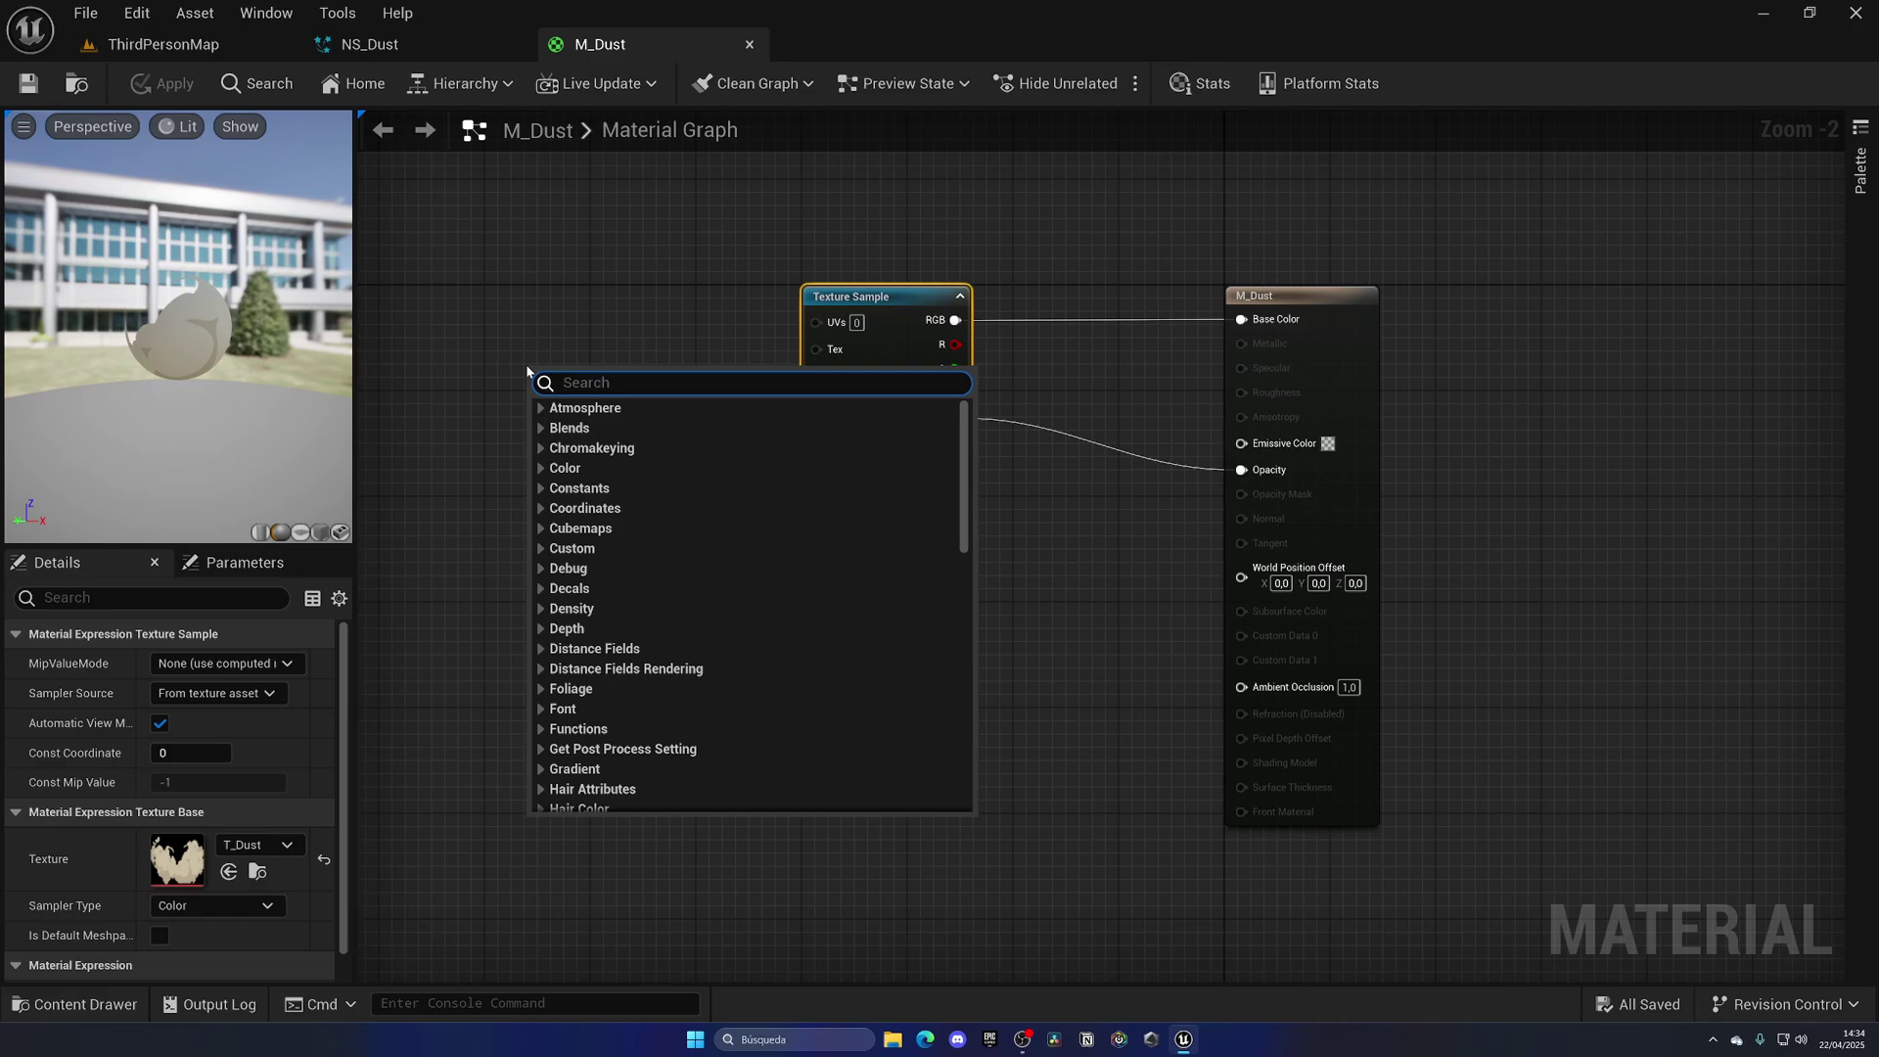
pyautogui.write('particle co')
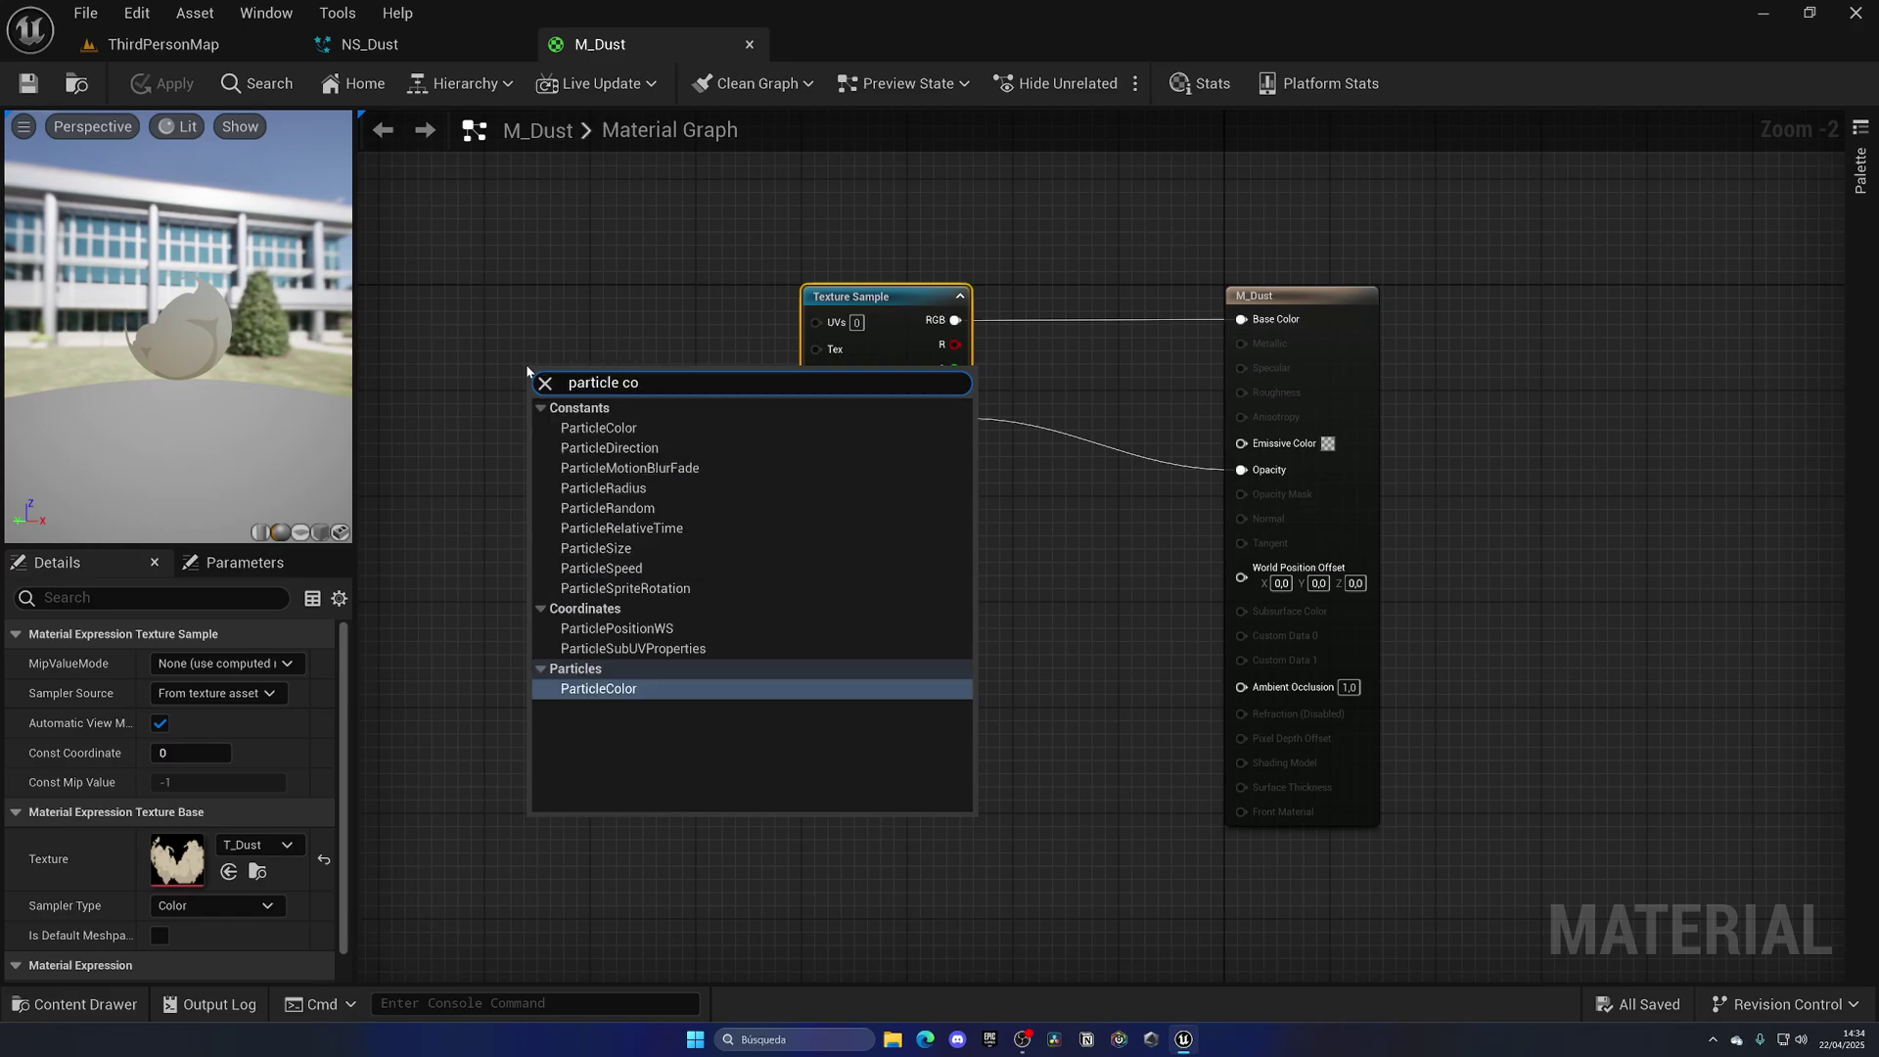
pyautogui.press('Return')
# Multiply the Particle Color RGB by the Texture Sample RGB into Base Color, and stack the two source nodes vertically
pyautogui.moveTo(547, 371); pyautogui.dragTo(1078, 358)
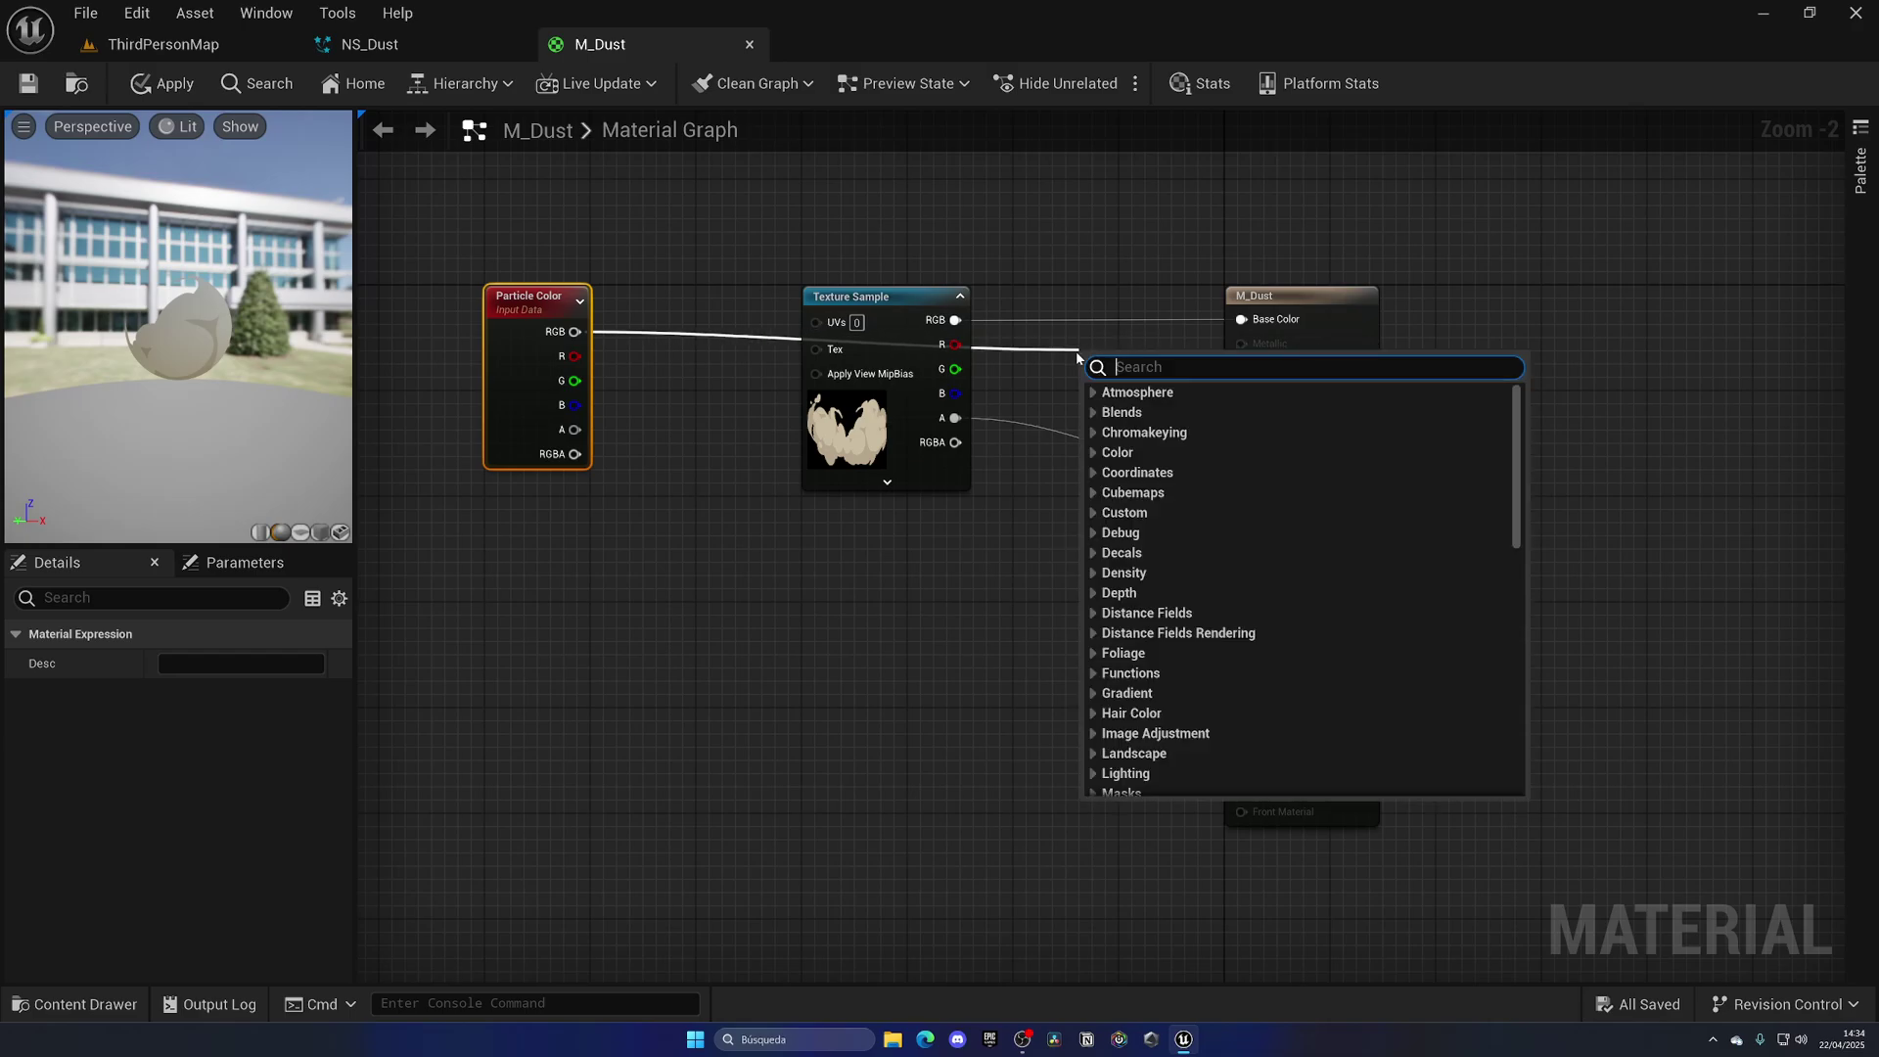
pyautogui.write('mult')
pyautogui.press('Return')
pyautogui.moveTo(957, 318); pyautogui.dragTo(1241, 319)
pyautogui.moveTo(895, 304); pyautogui.dragTo(745, 455)
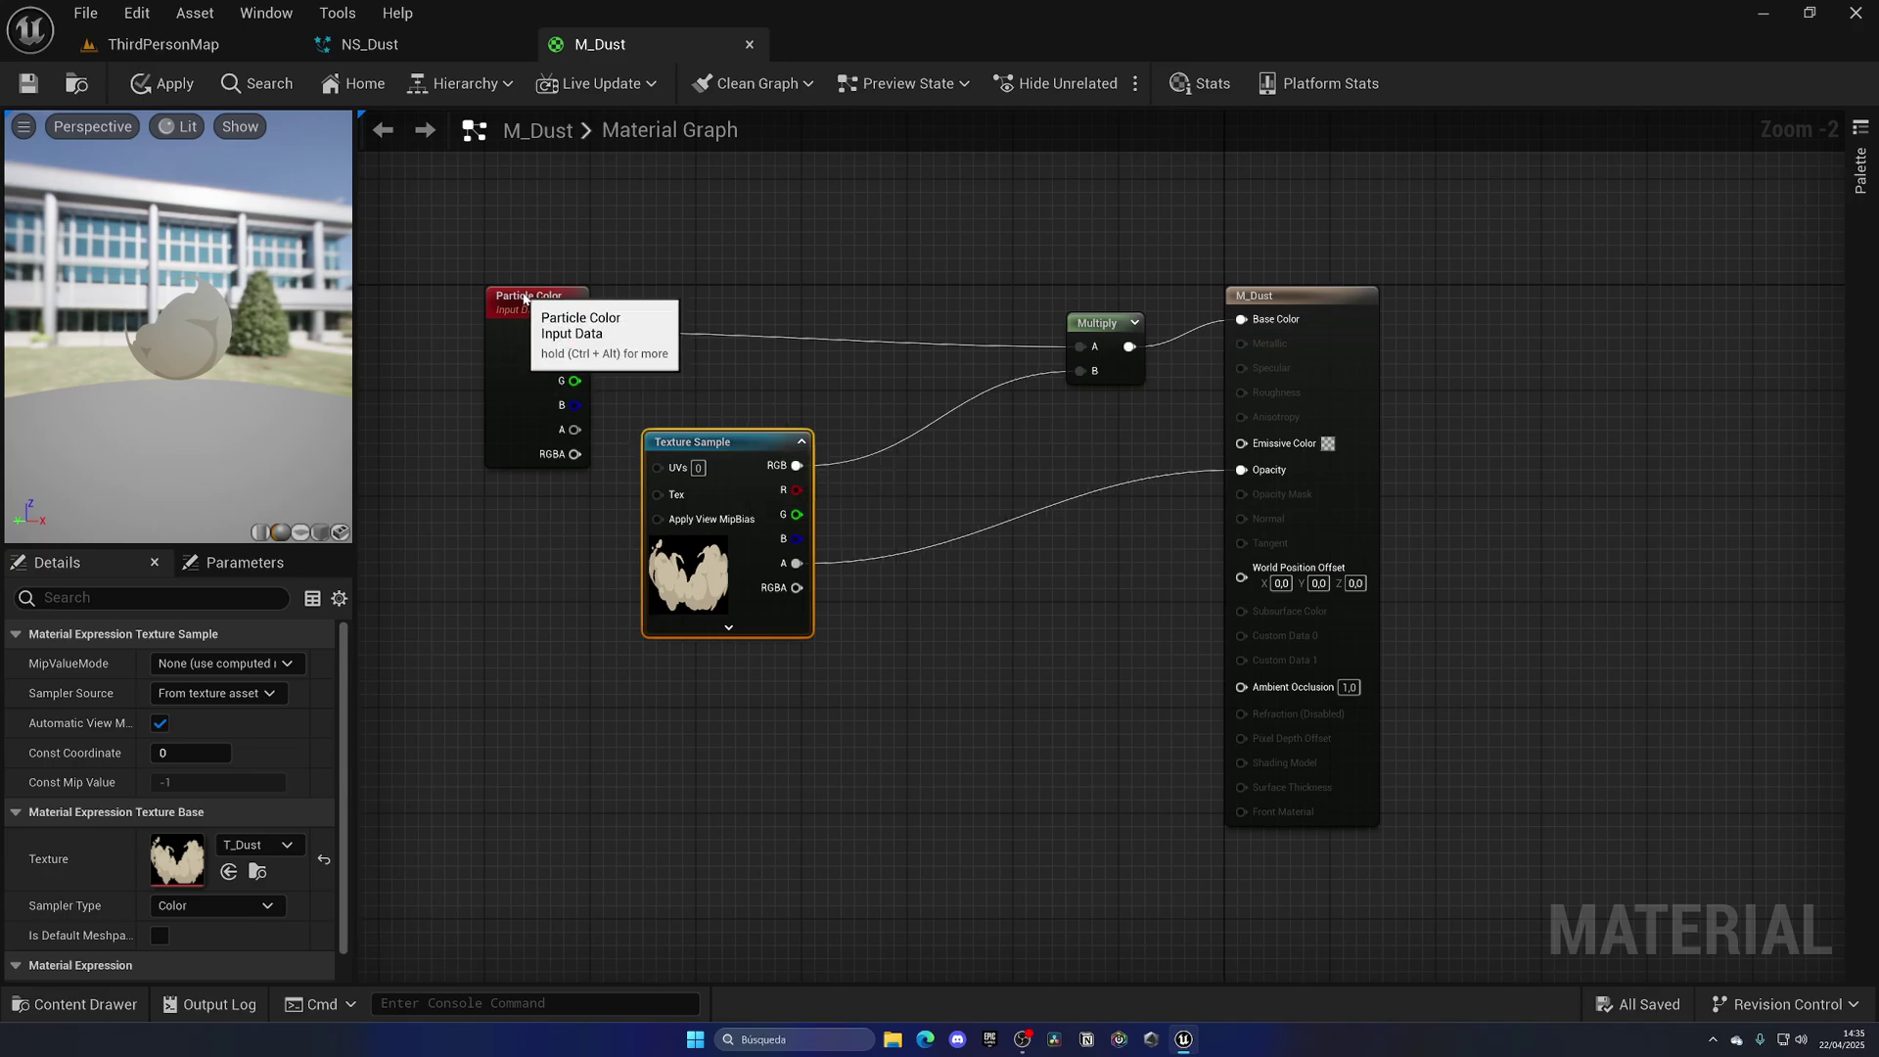
pyautogui.moveTo(526, 295); pyautogui.dragTo(632, 190)
pyautogui.moveTo(718, 433); pyautogui.dragTo(653, 411)
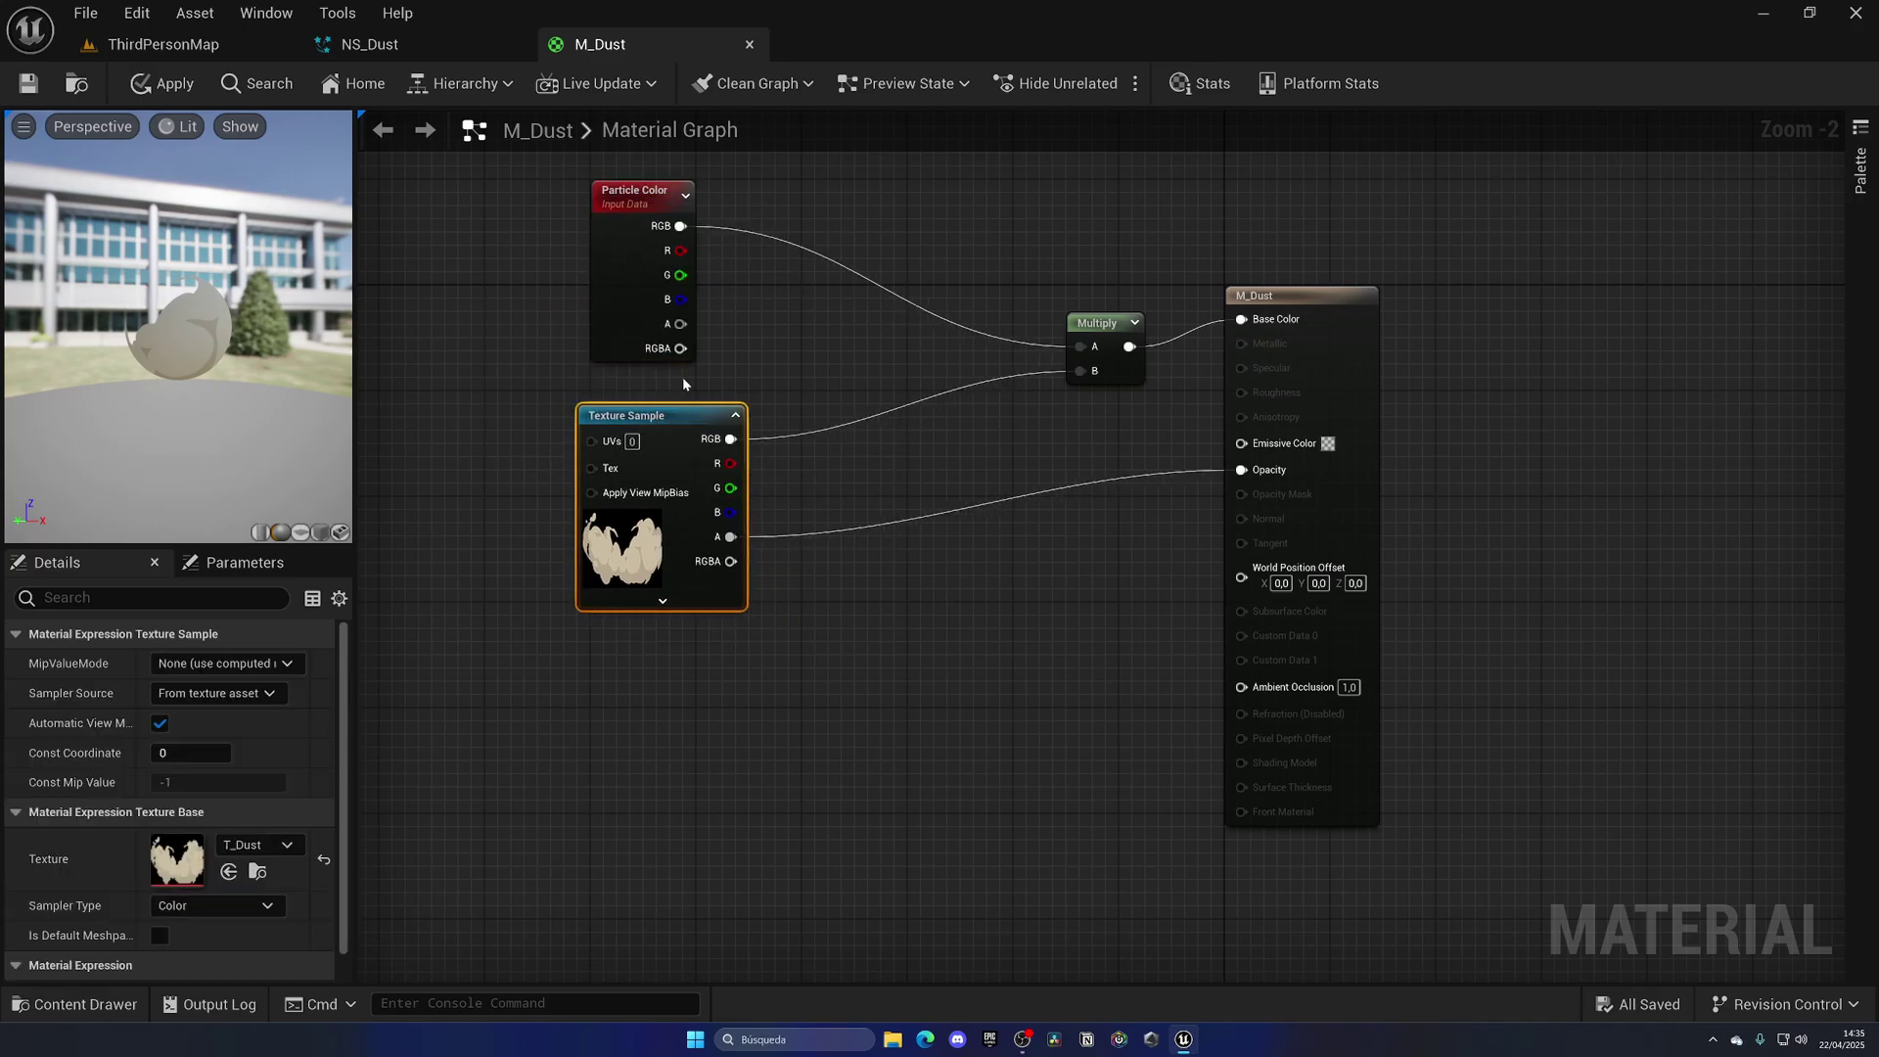
# Multiply the Particle Color alpha by the Texture Sample alpha into Opacity, and apply the material
pyautogui.moveTo(680, 324); pyautogui.dragTo(947, 460)
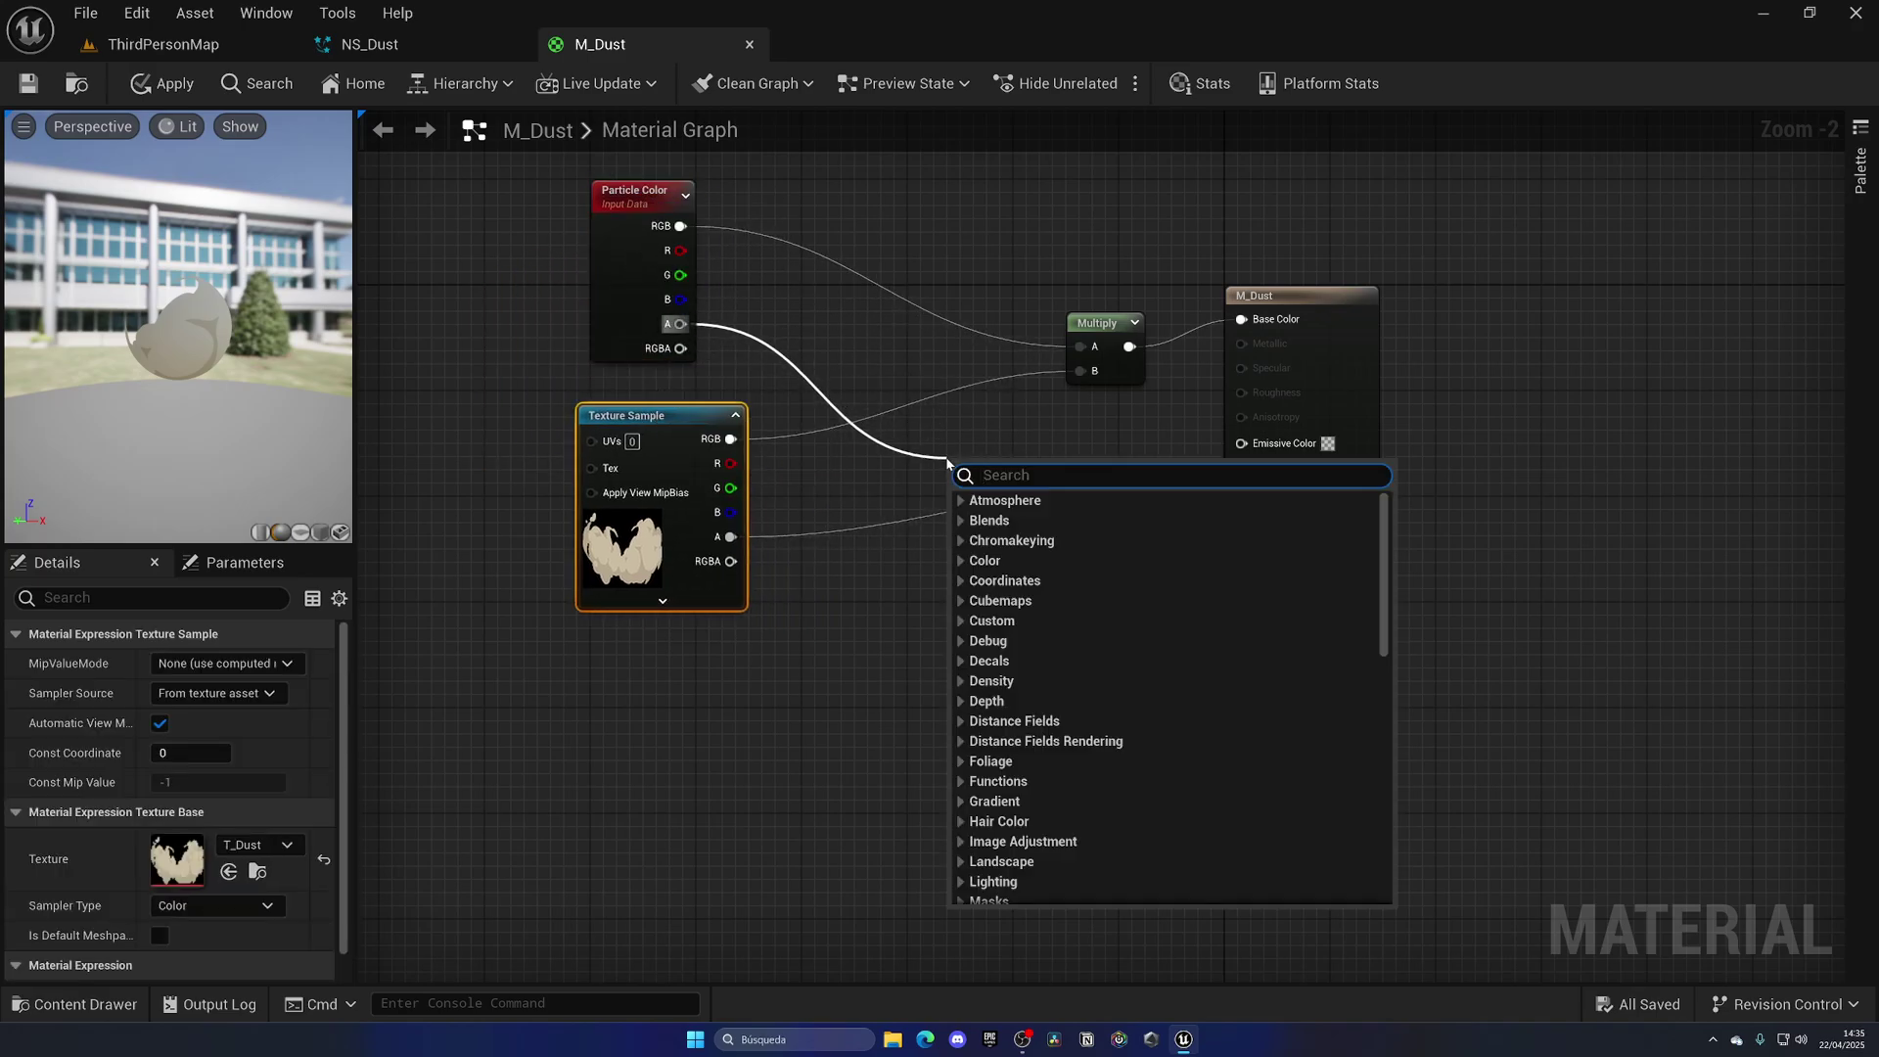
pyautogui.write('*')
pyautogui.press('Return')
pyautogui.moveTo(731, 536); pyautogui.dragTo(1243, 471)
pyautogui.moveTo(978, 469); pyautogui.dragTo(1096, 455)
pyautogui.click(1096, 552)
pyautogui.click(163, 83)
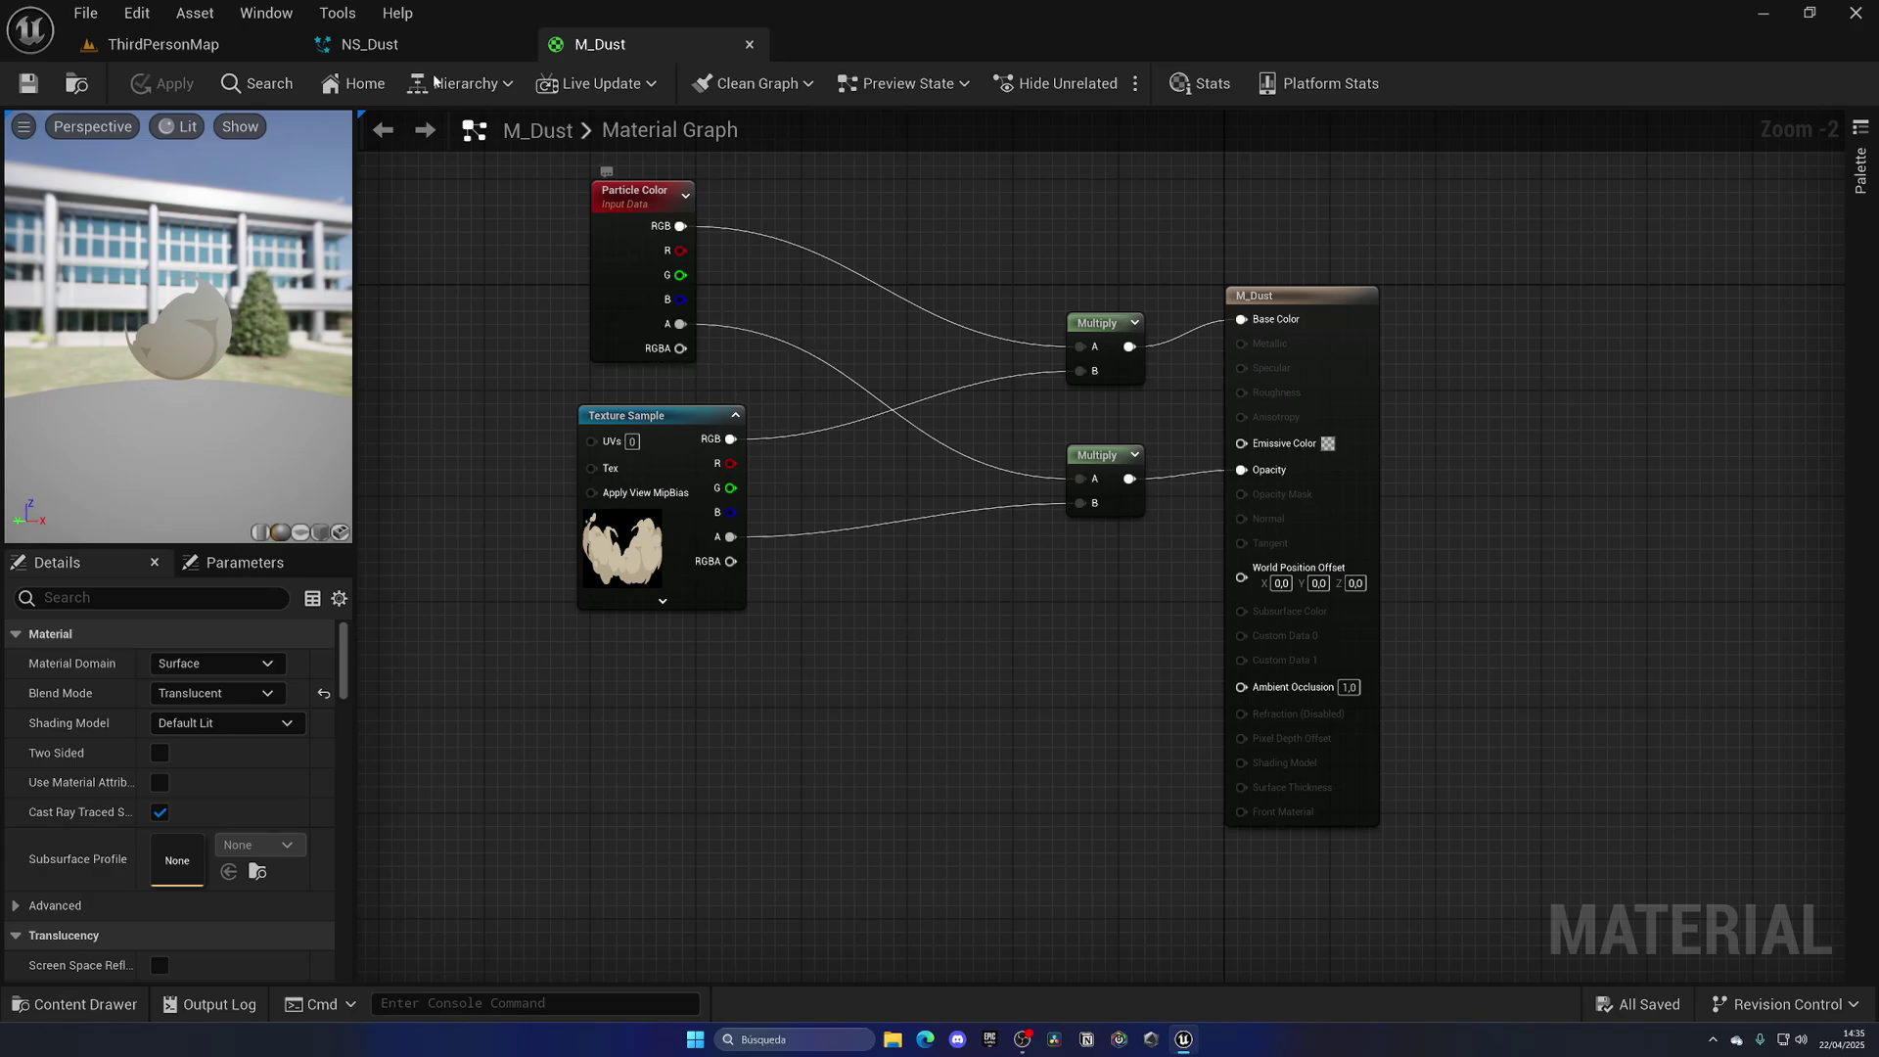
# Review NS_Dust's Scale Color alpha curve against M_Dust's opacity Multiply node, and close the material
pyautogui.click(370, 44)
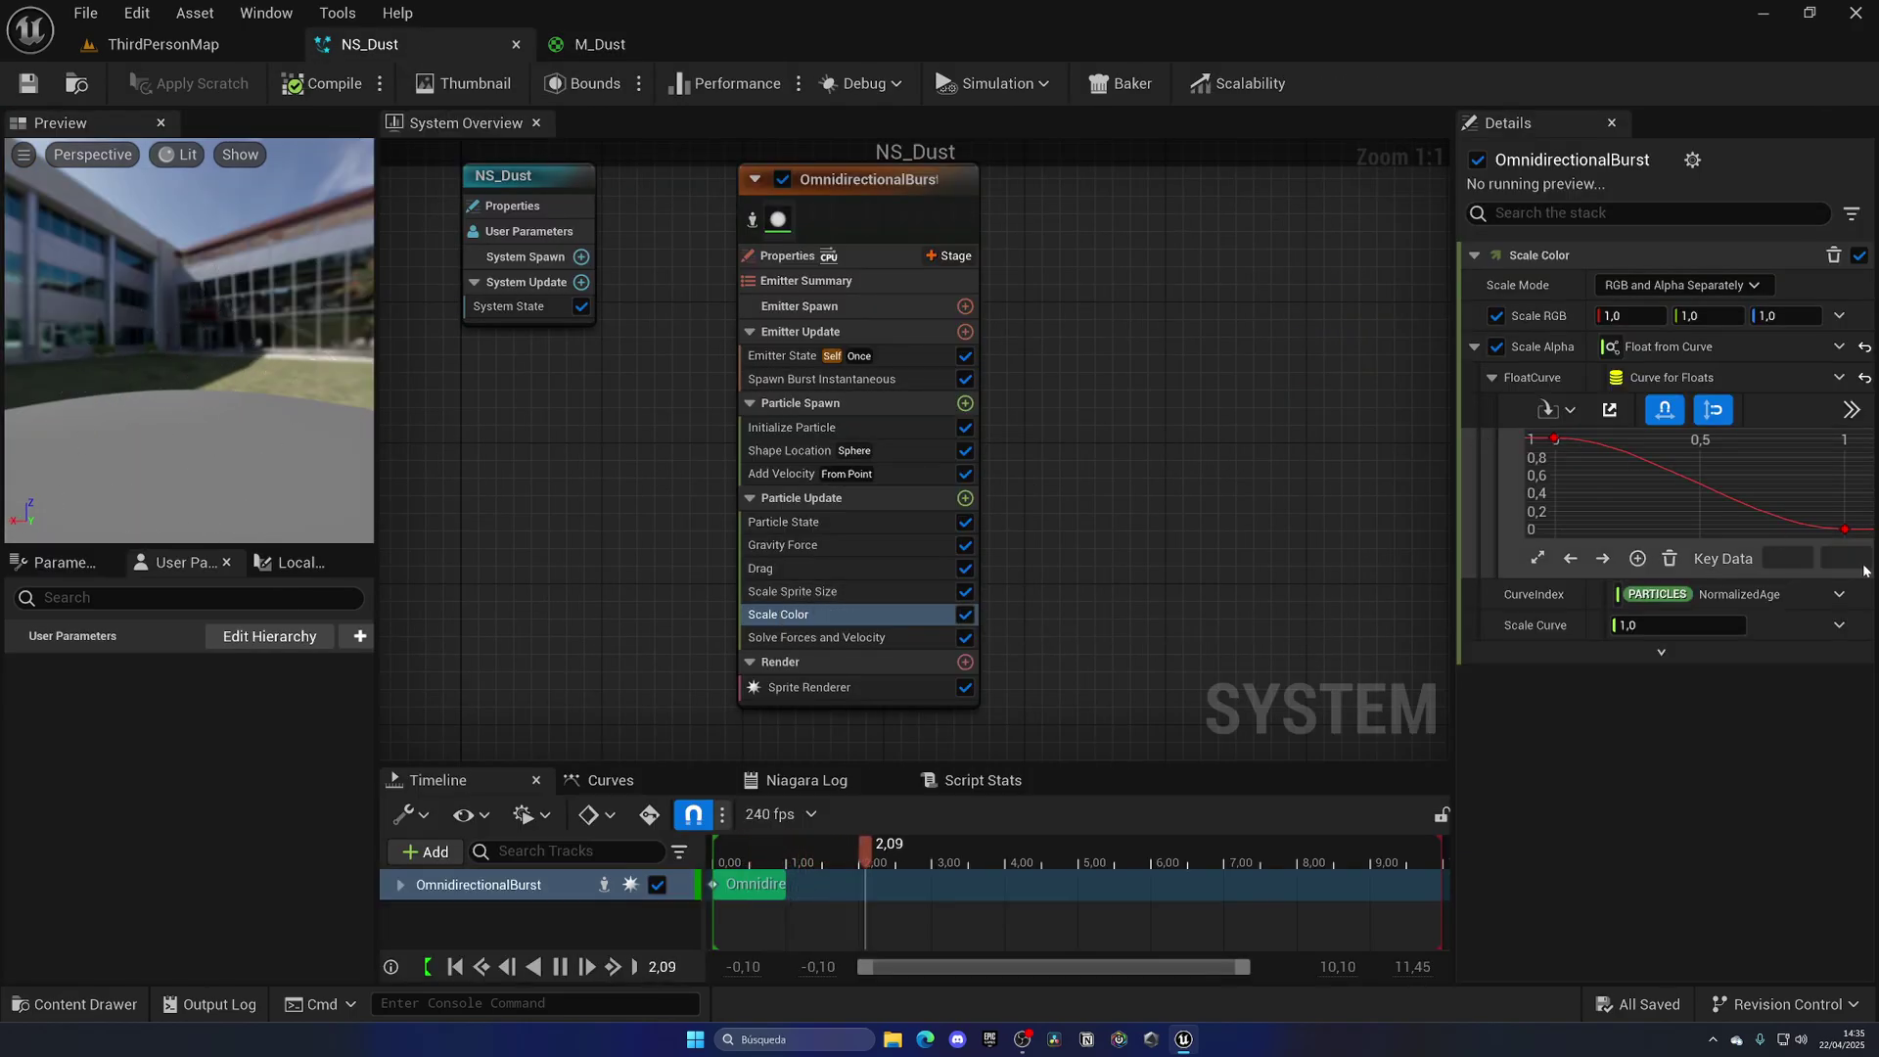
pyautogui.click(626, 44)
pyautogui.click(1098, 472)
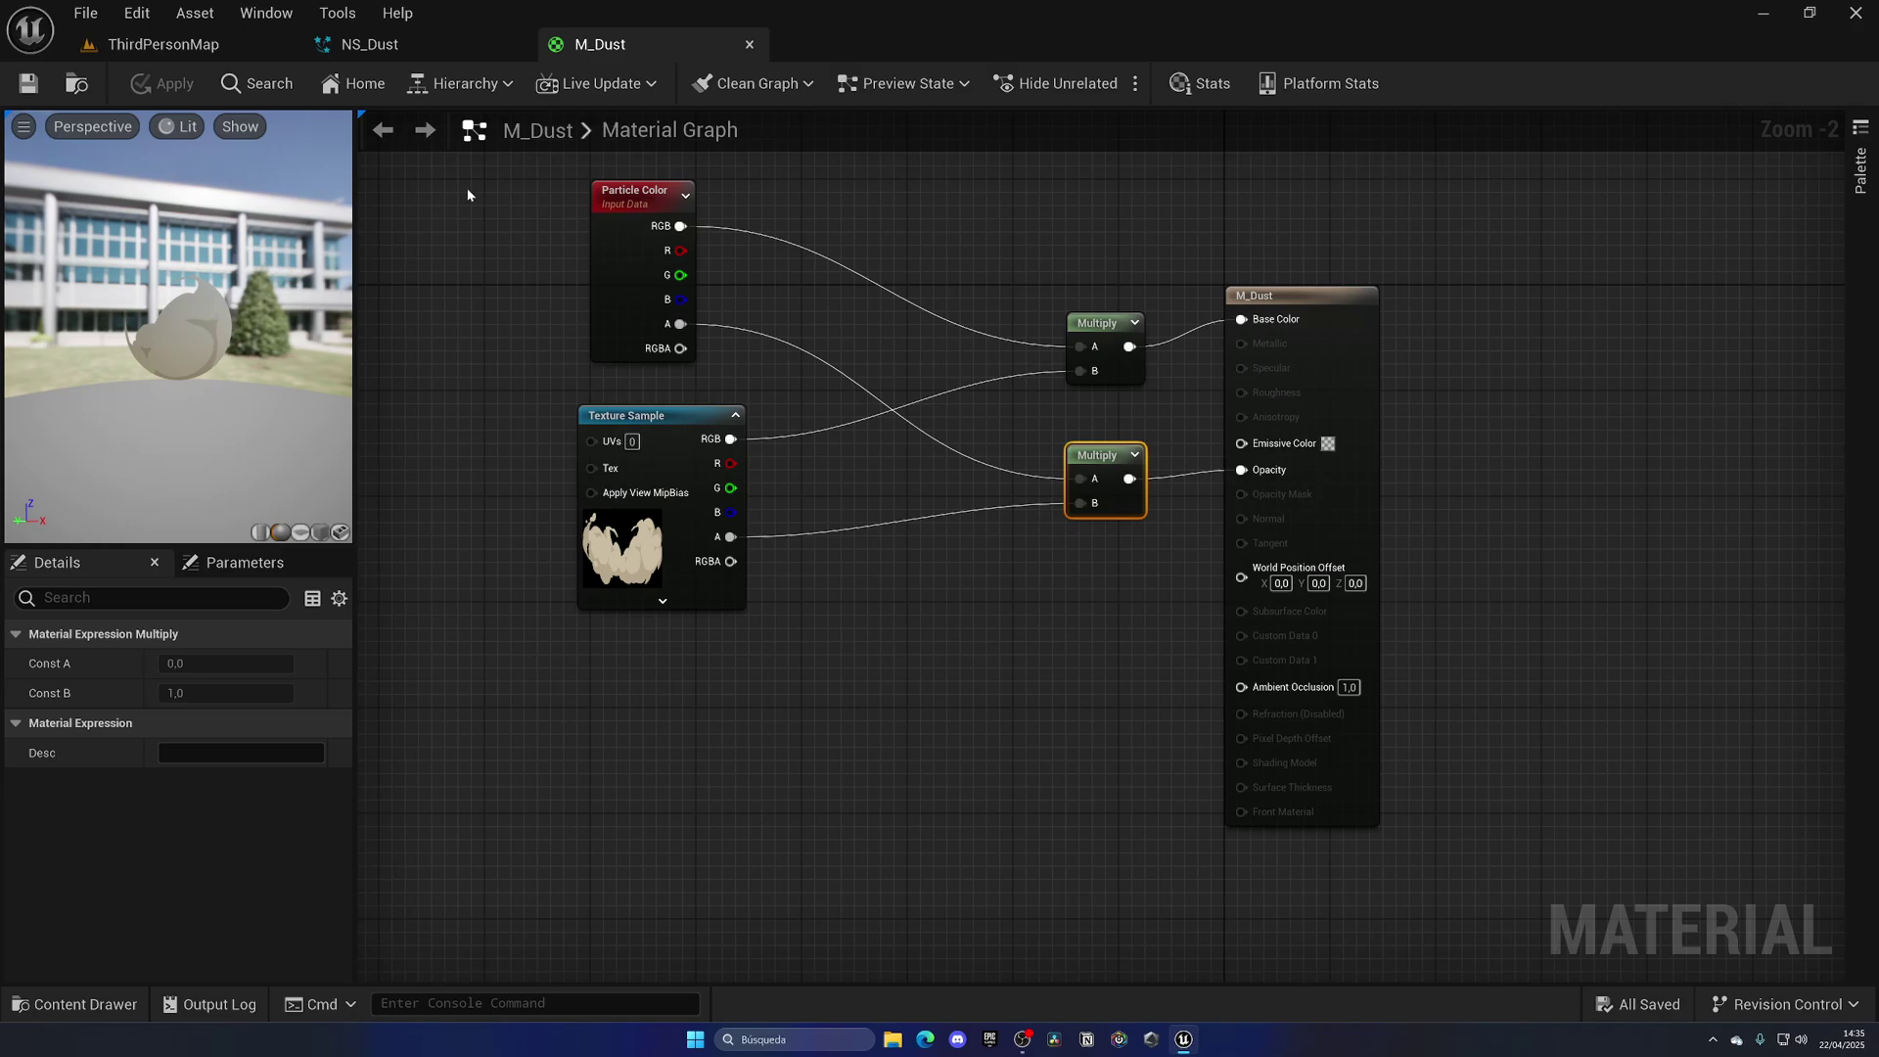
pyautogui.middleClick(580, 47)
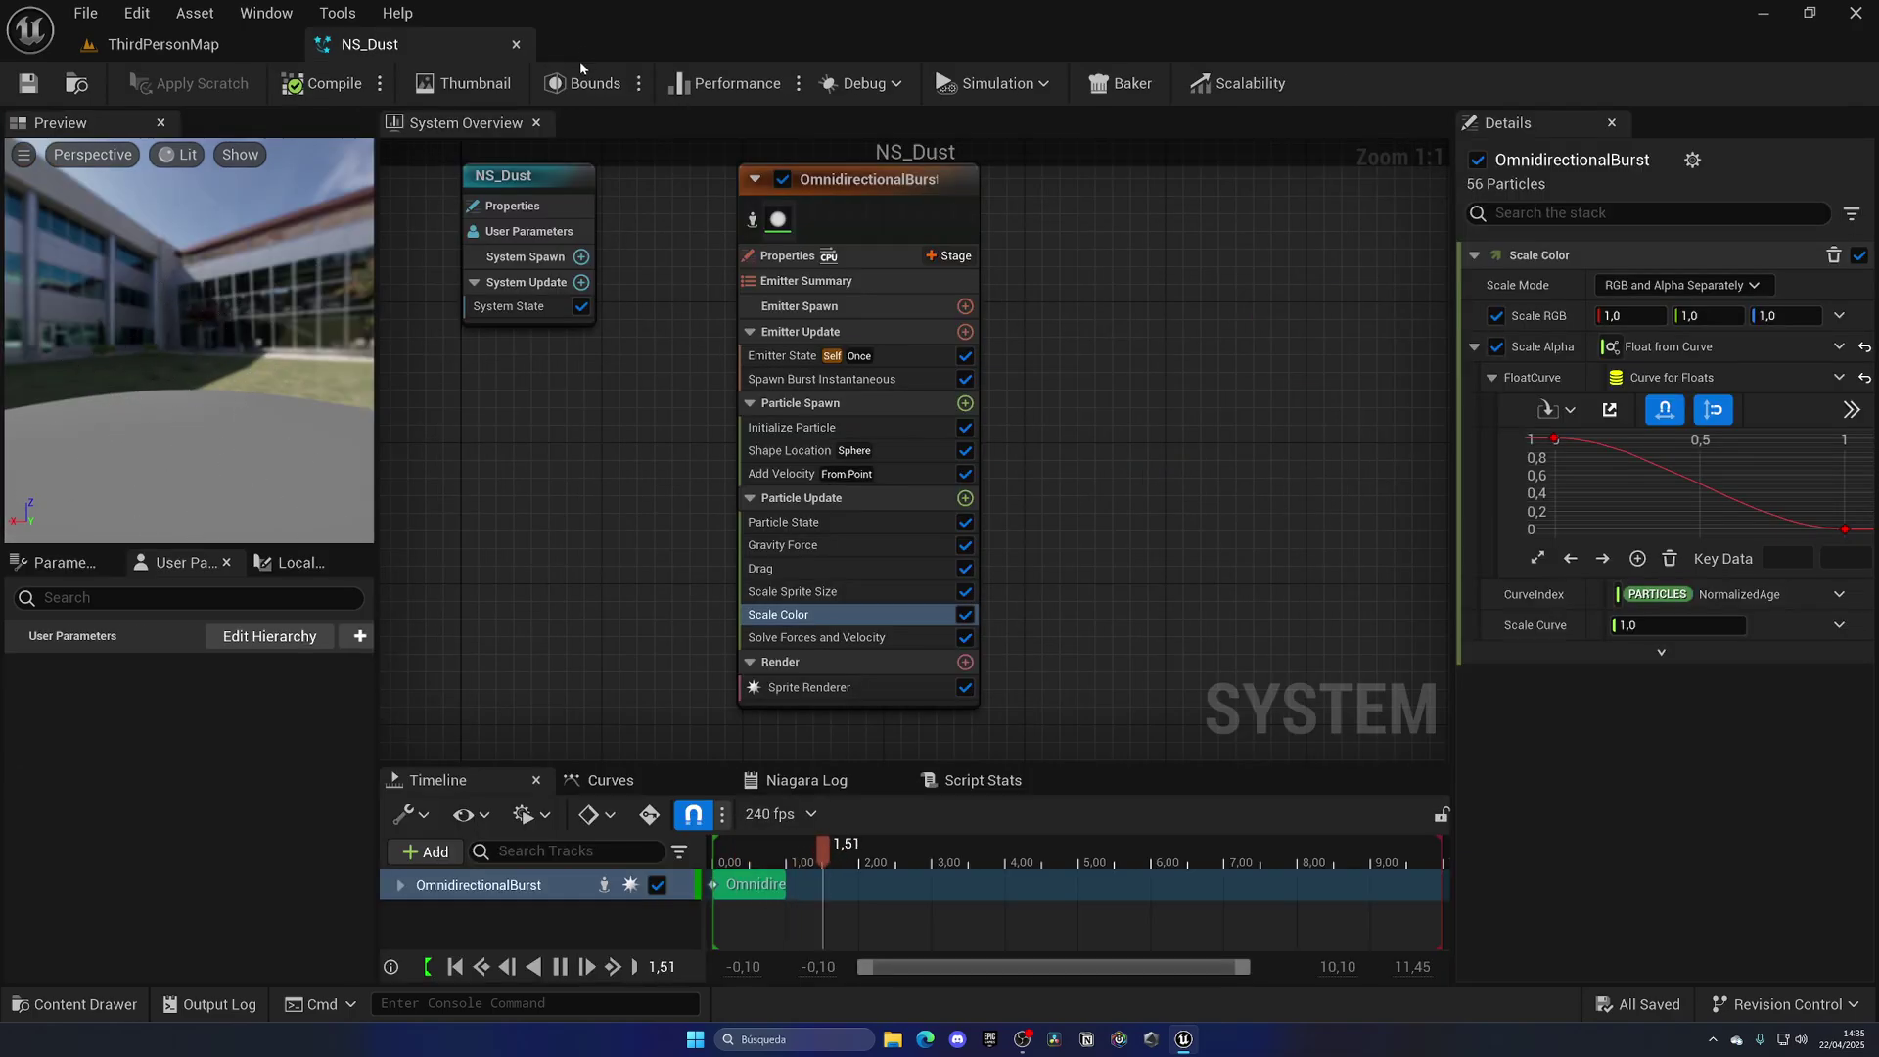
# Set the Sprite Renderer's material to M_Dust in the NS_Dust system, and save the system
pyautogui.click(832, 687)
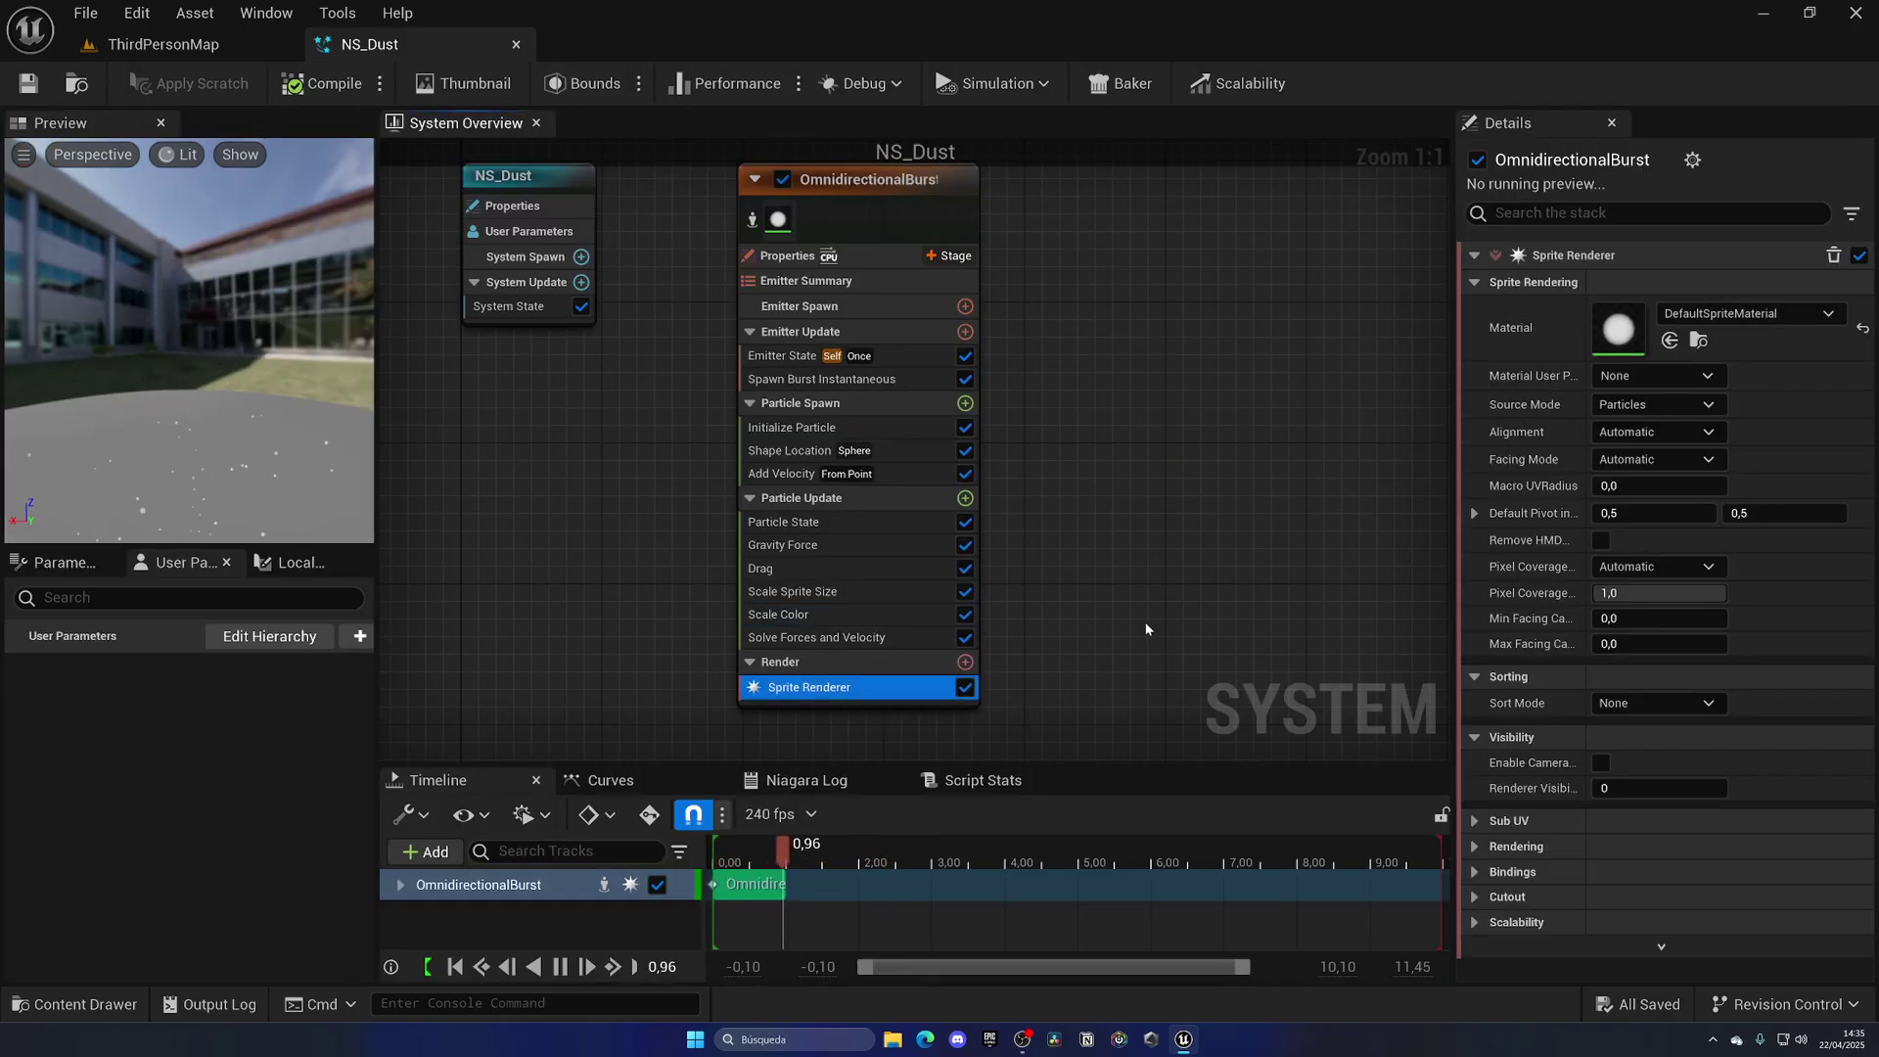
pyautogui.click(1724, 314)
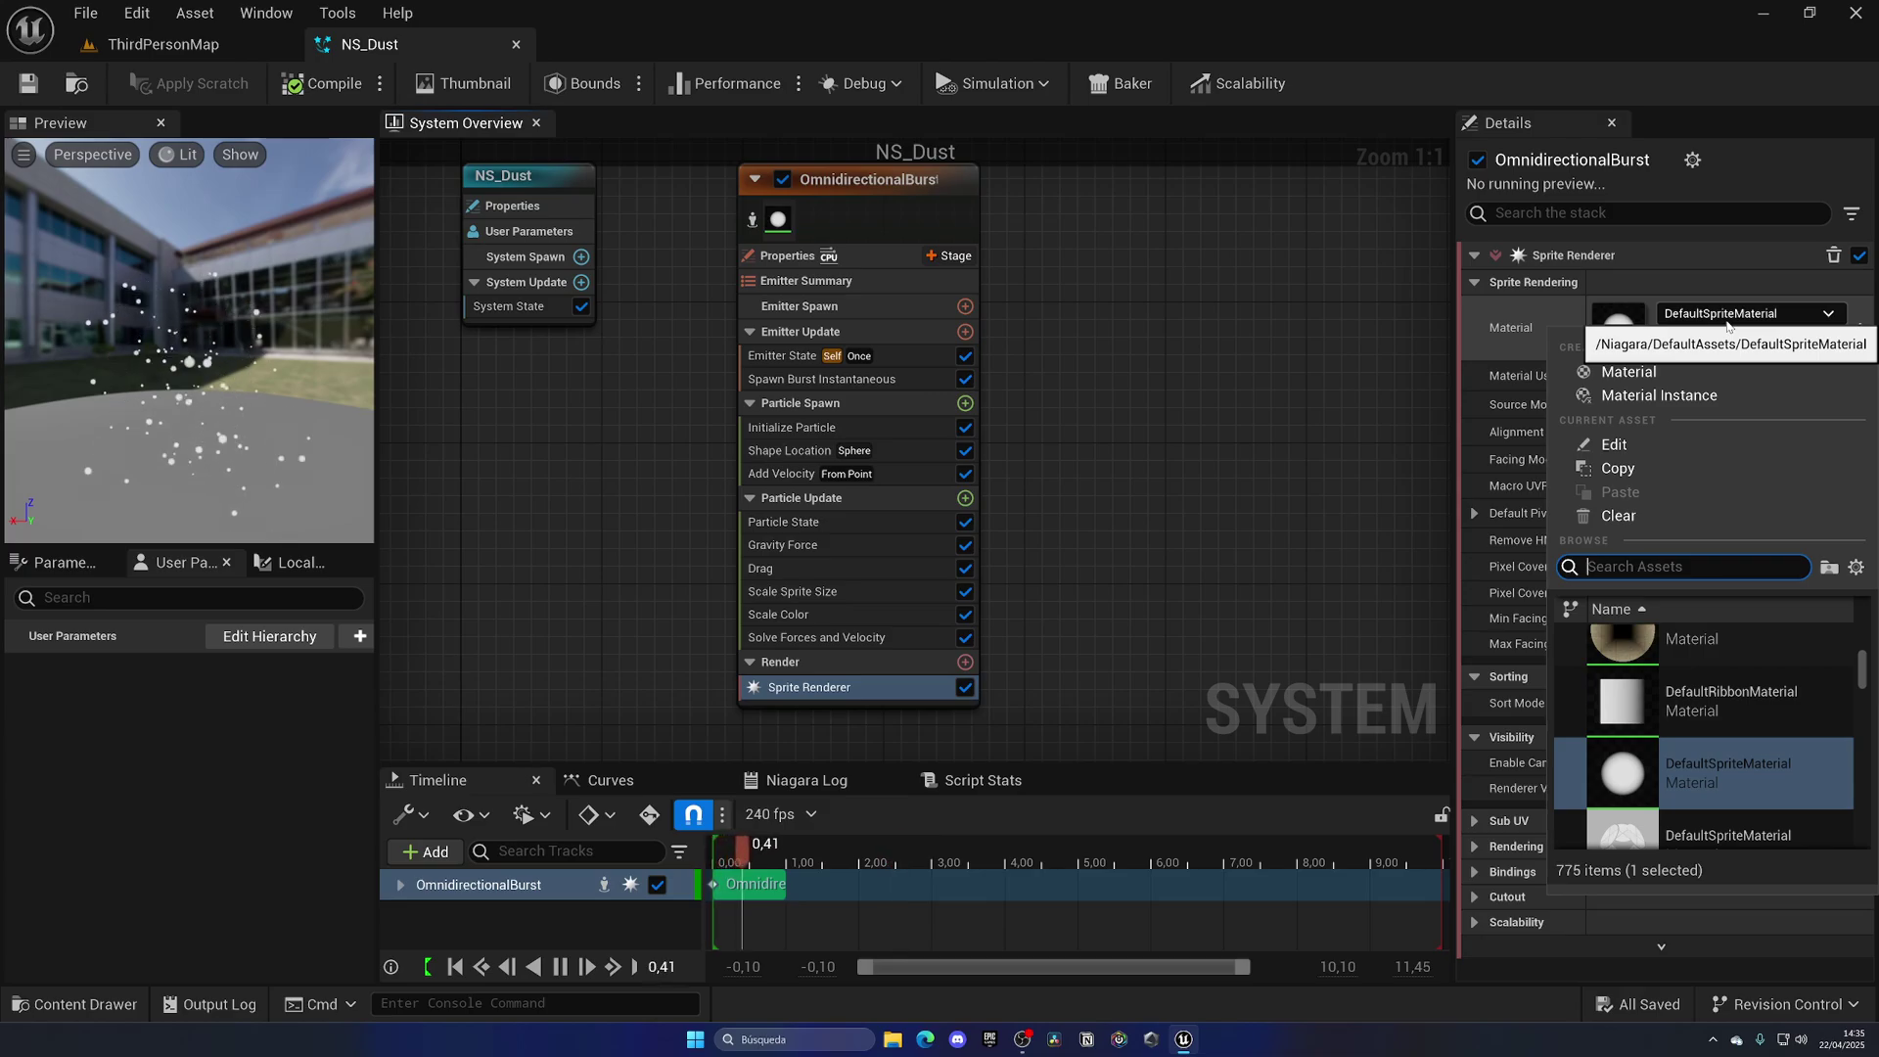
pyautogui.write('M_Dust')
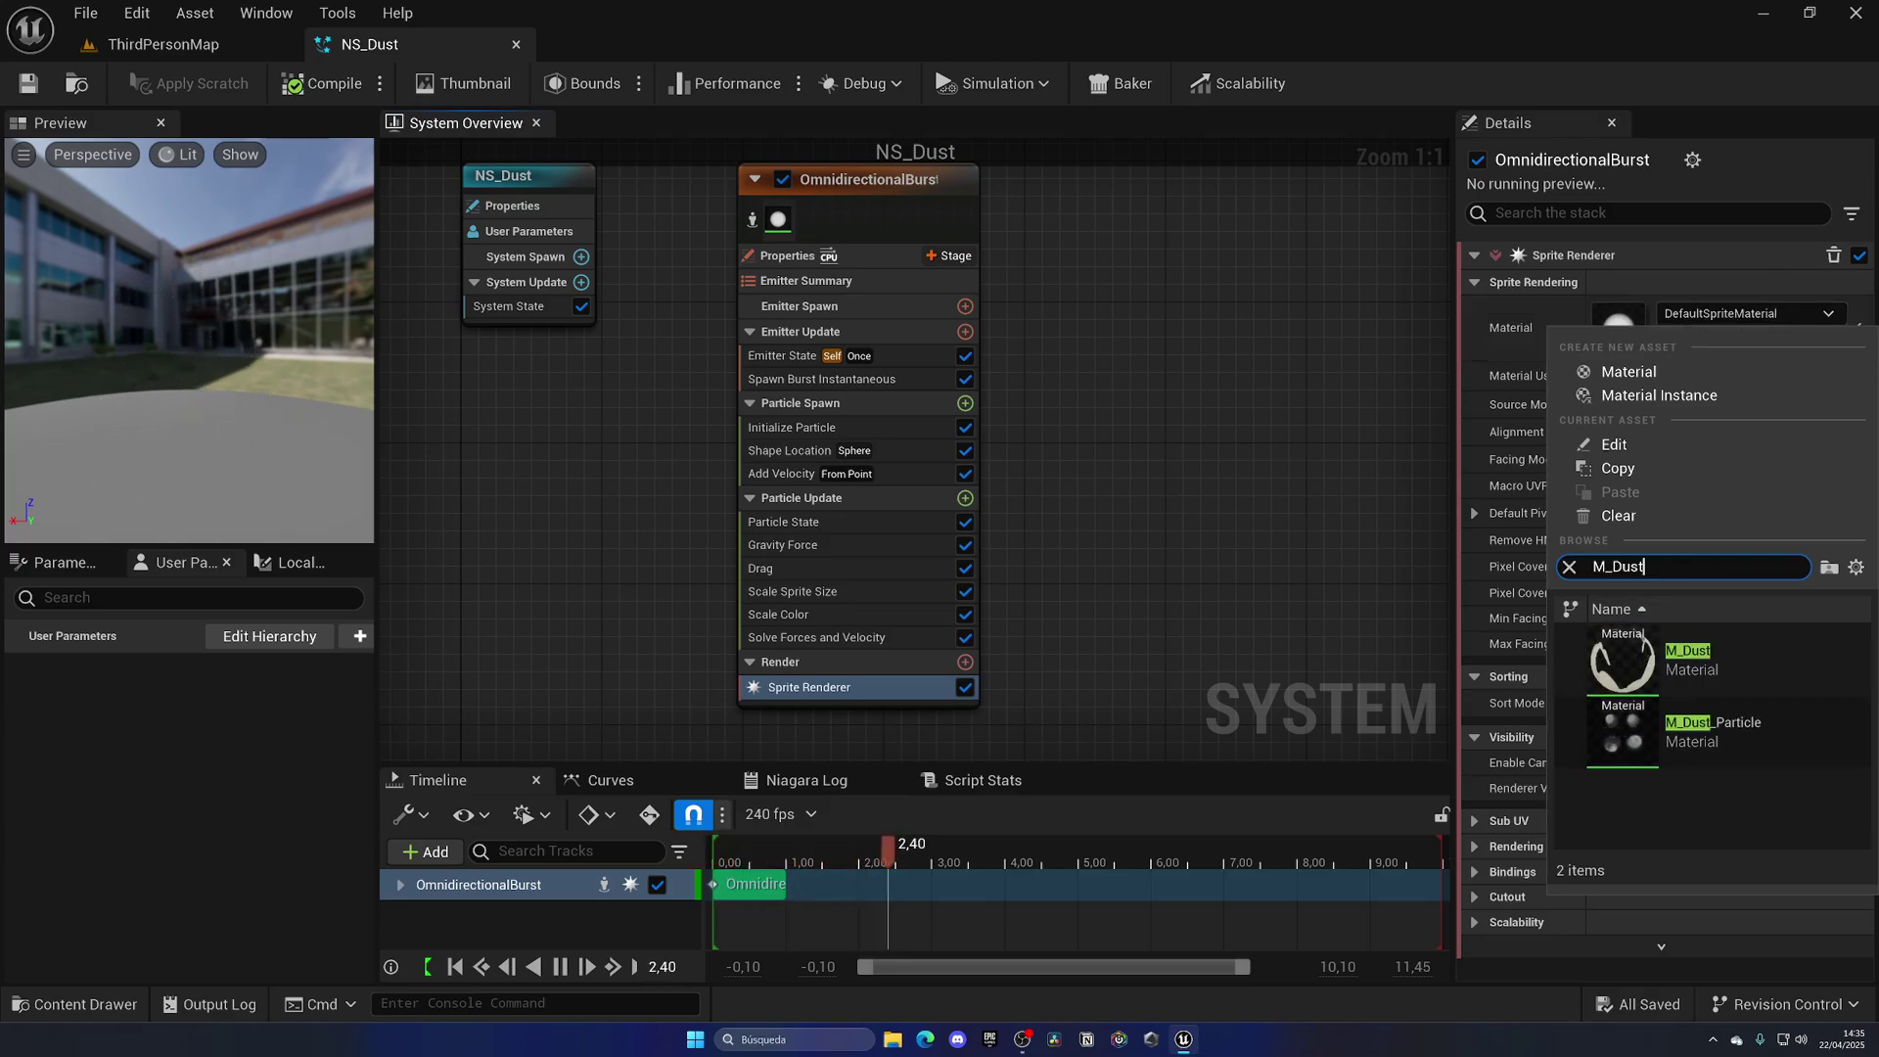
pyautogui.click(1703, 660)
pyautogui.click(29, 84)
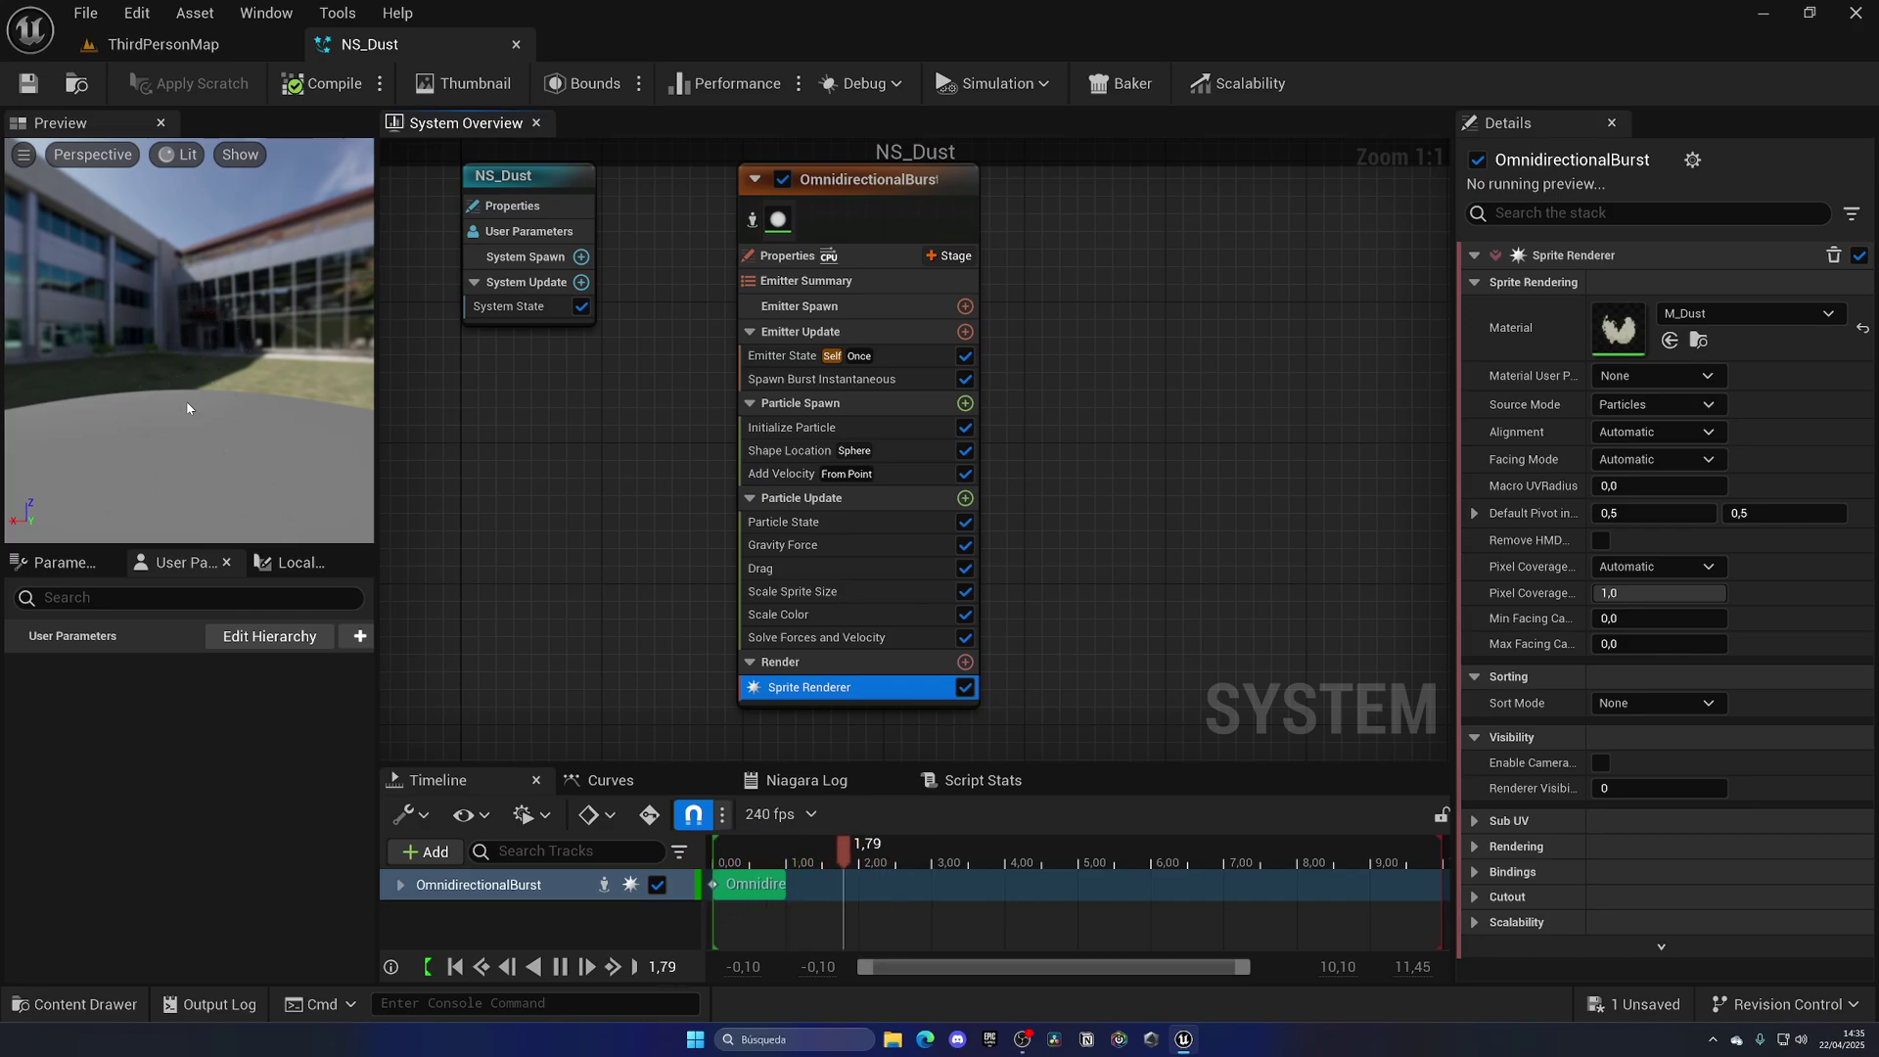
# Set the Uniform Sprite Size Min to 25 and Max to 35 in Initialize Particle
pyautogui.click(820, 427)
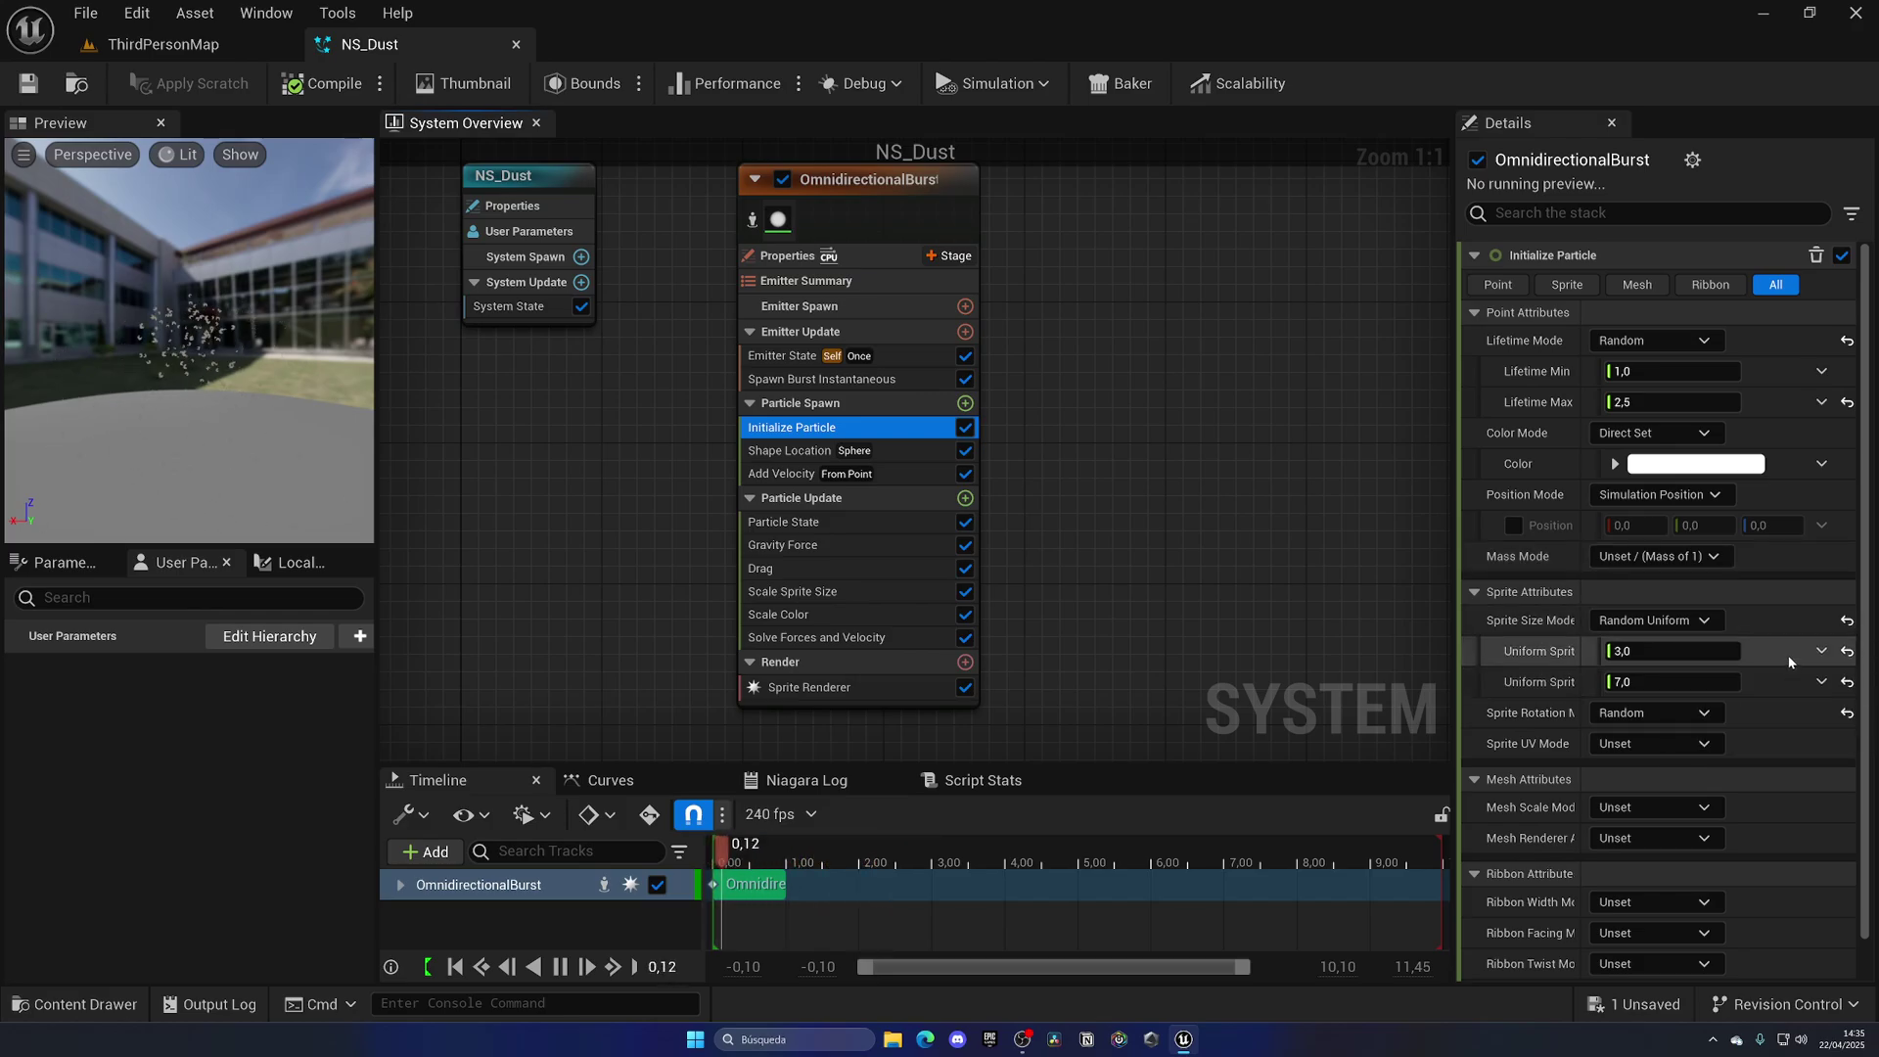
pyautogui.click(1683, 650)
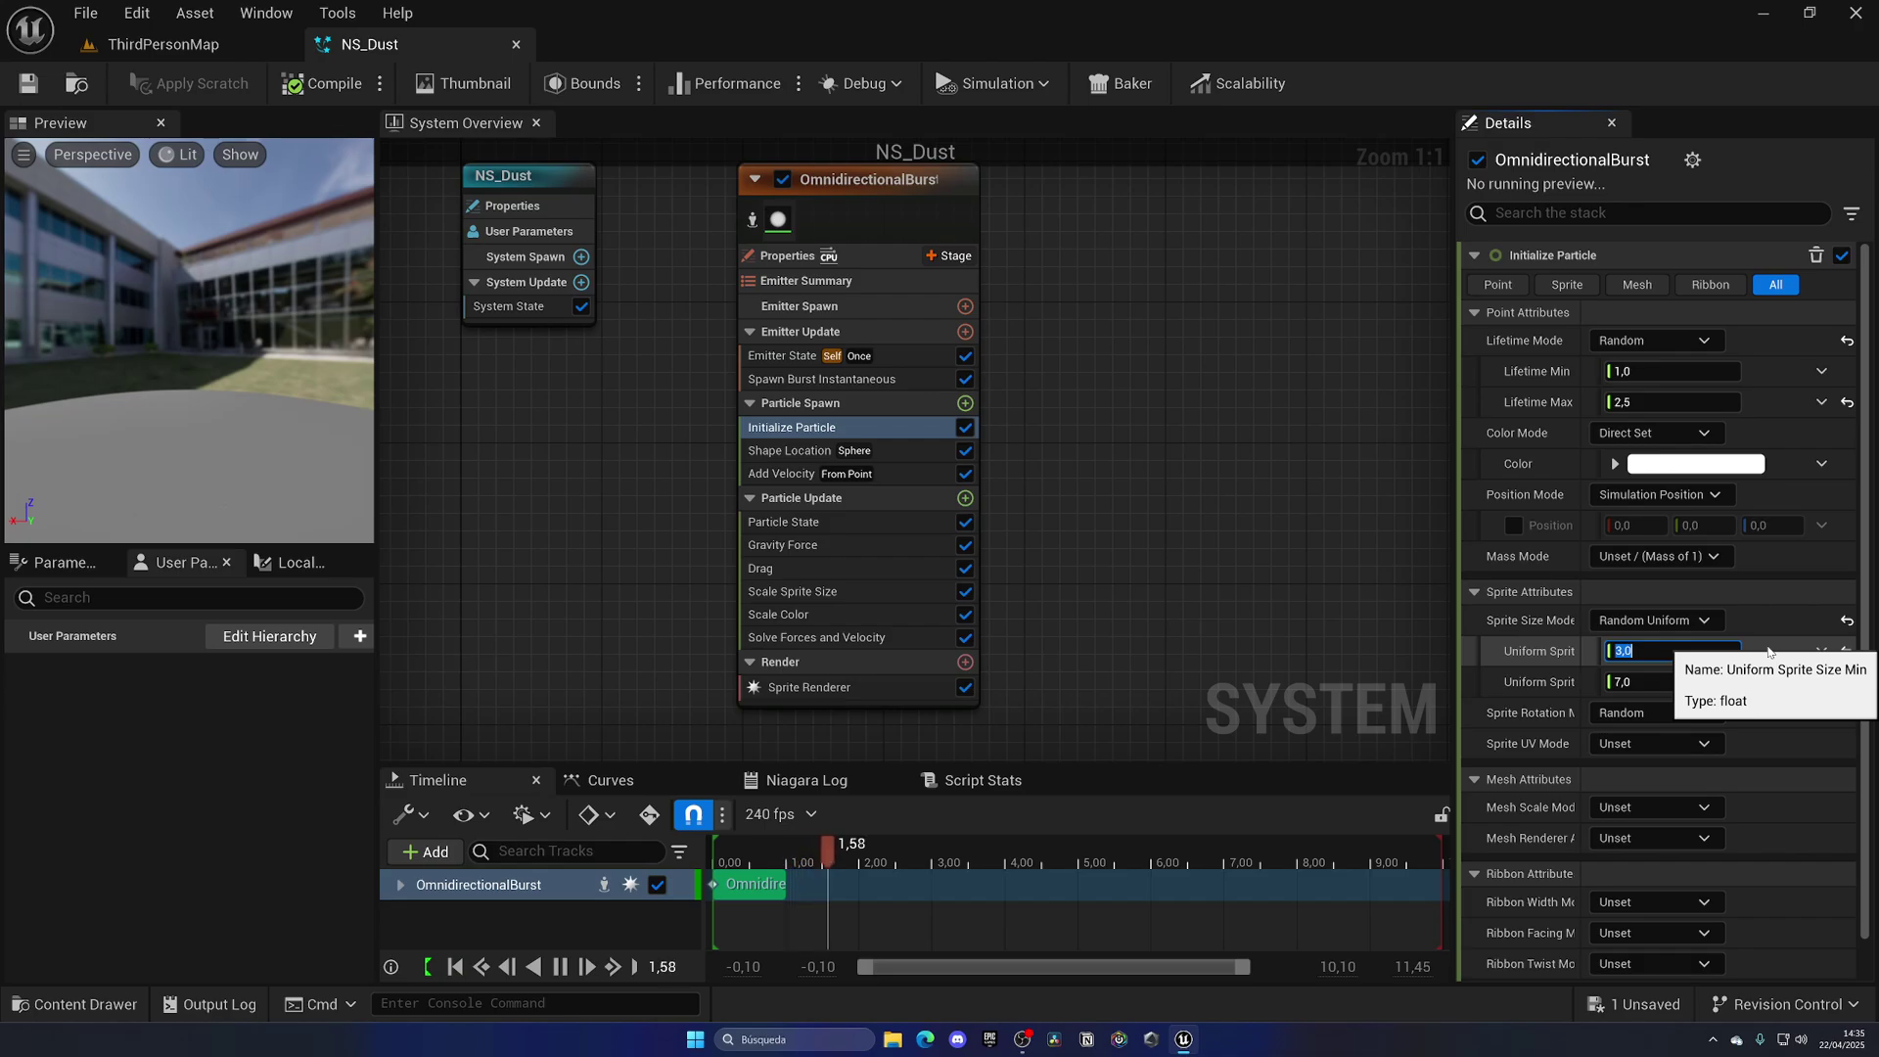
pyautogui.write('25')
pyautogui.press('Tab')
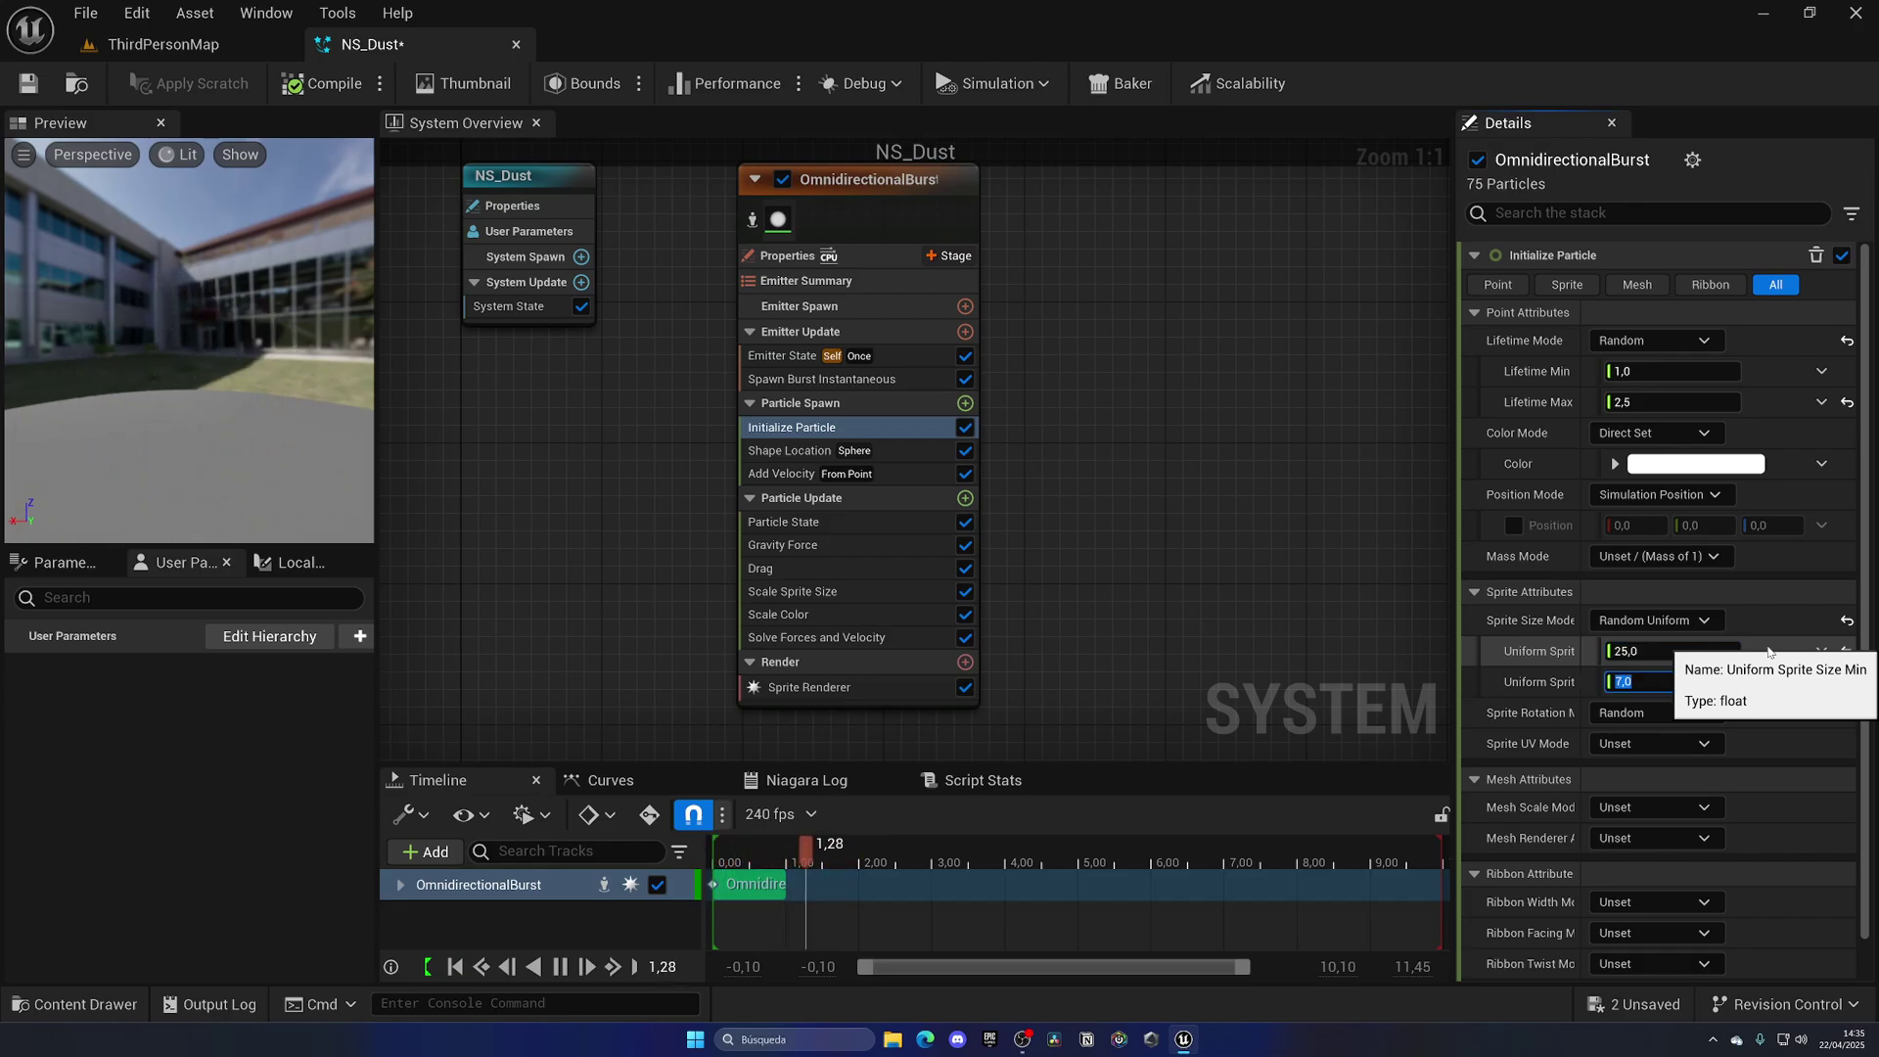
pyautogui.write('35')
pyautogui.press('Return')
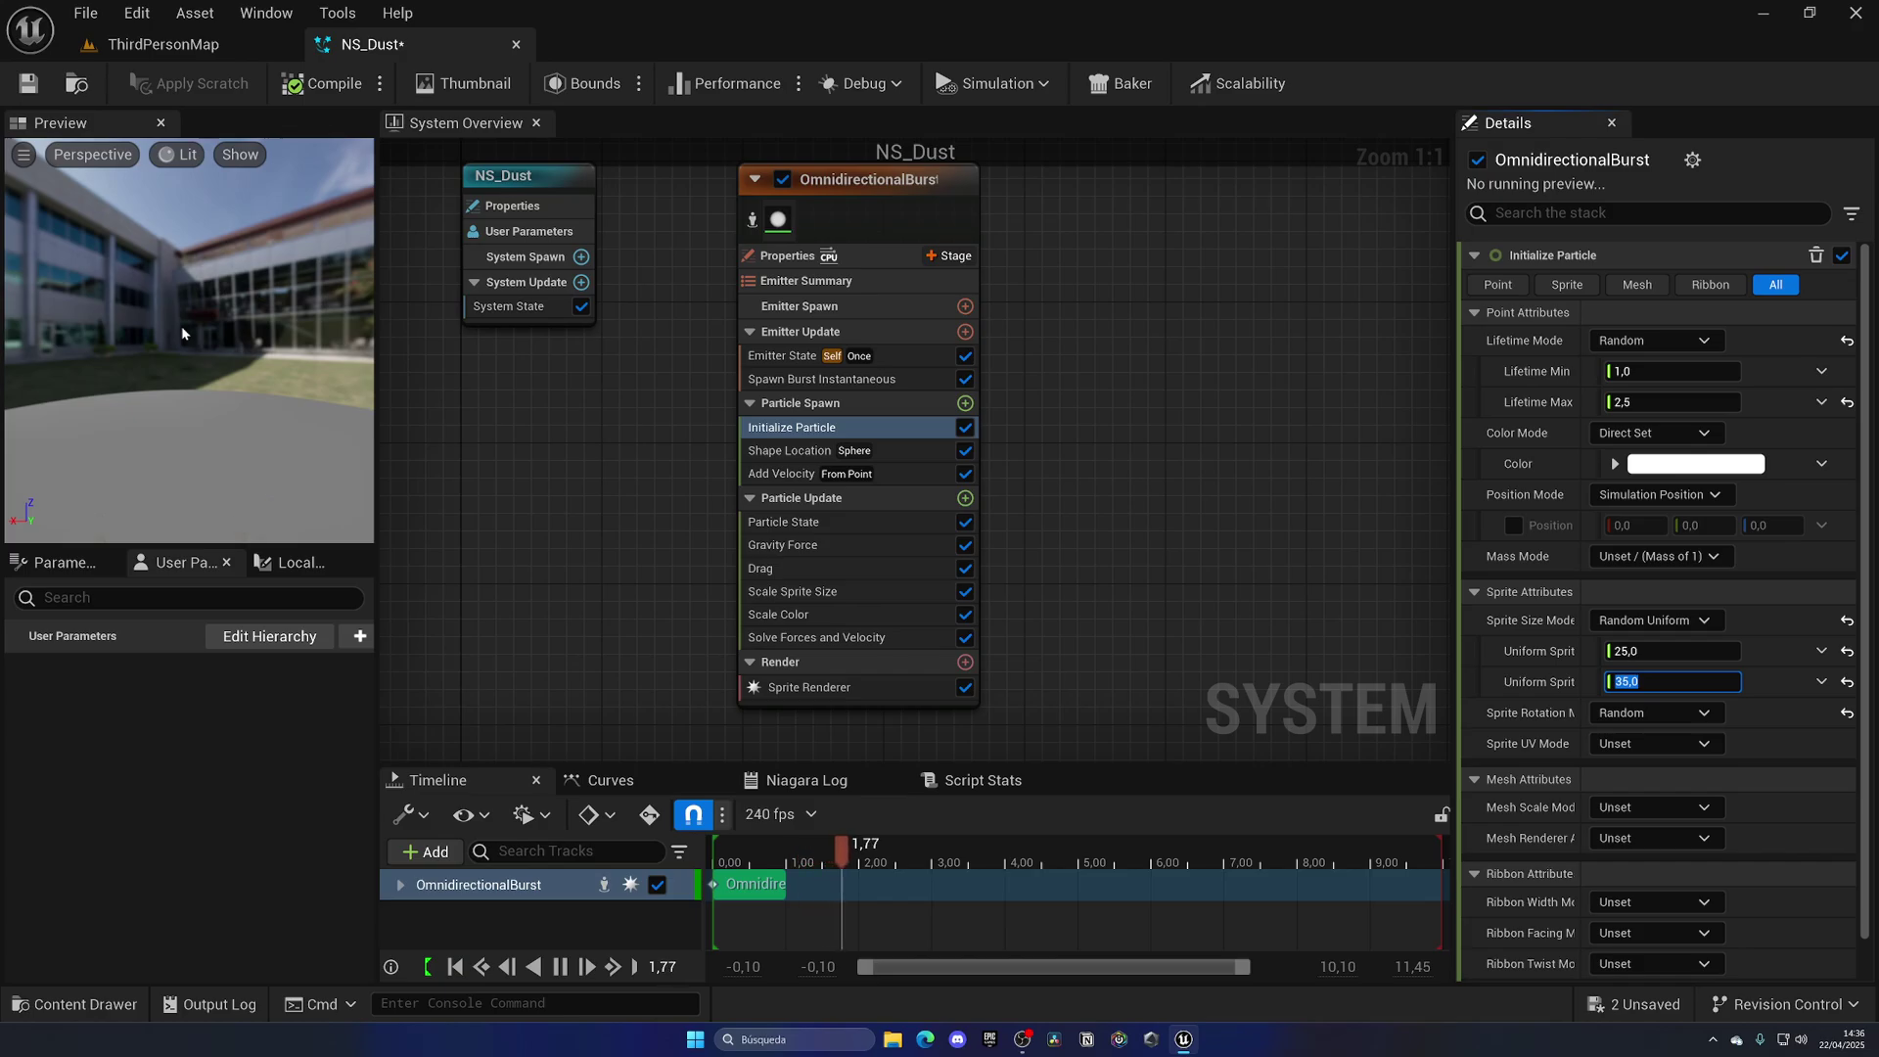
# Set the particles' Lifetime Min to 0,2 and Lifetime Max to 0,3 in Initialize Particle
pyautogui.click(1632, 372)
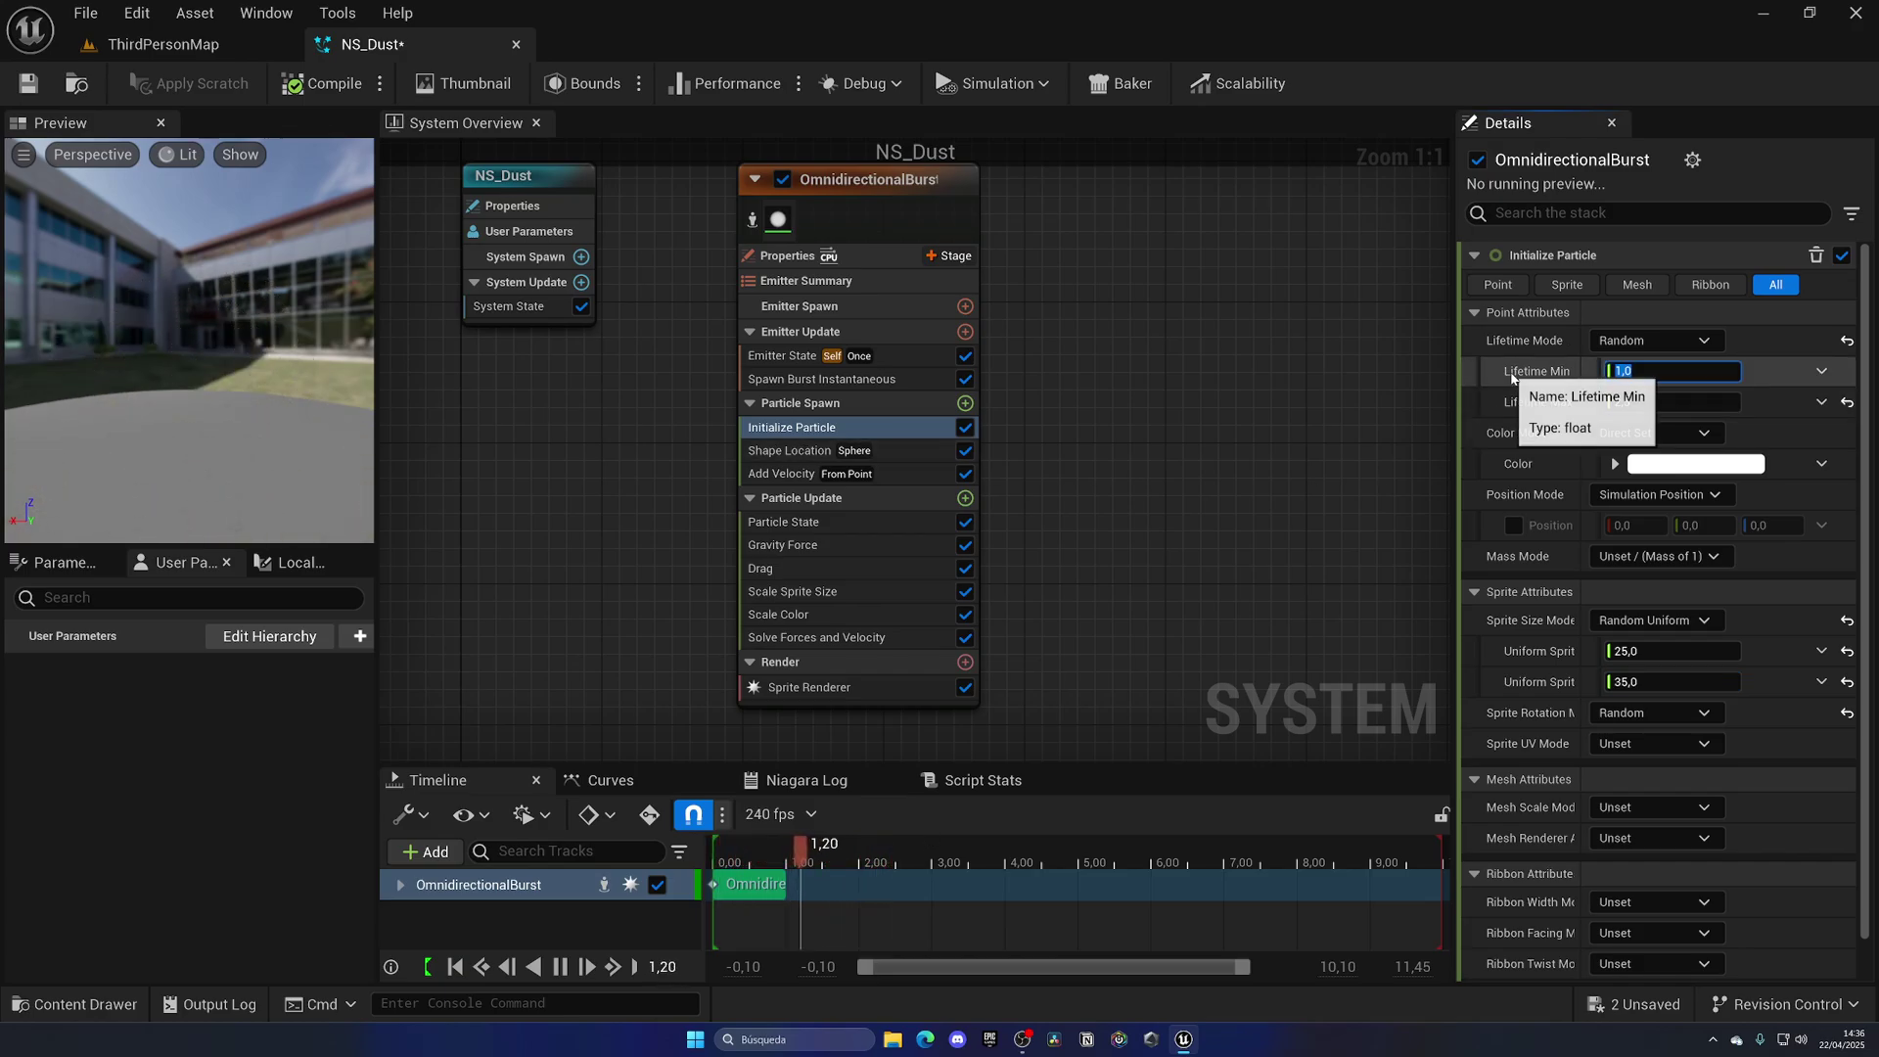
pyautogui.write('0,2')
pyautogui.press('Tab')
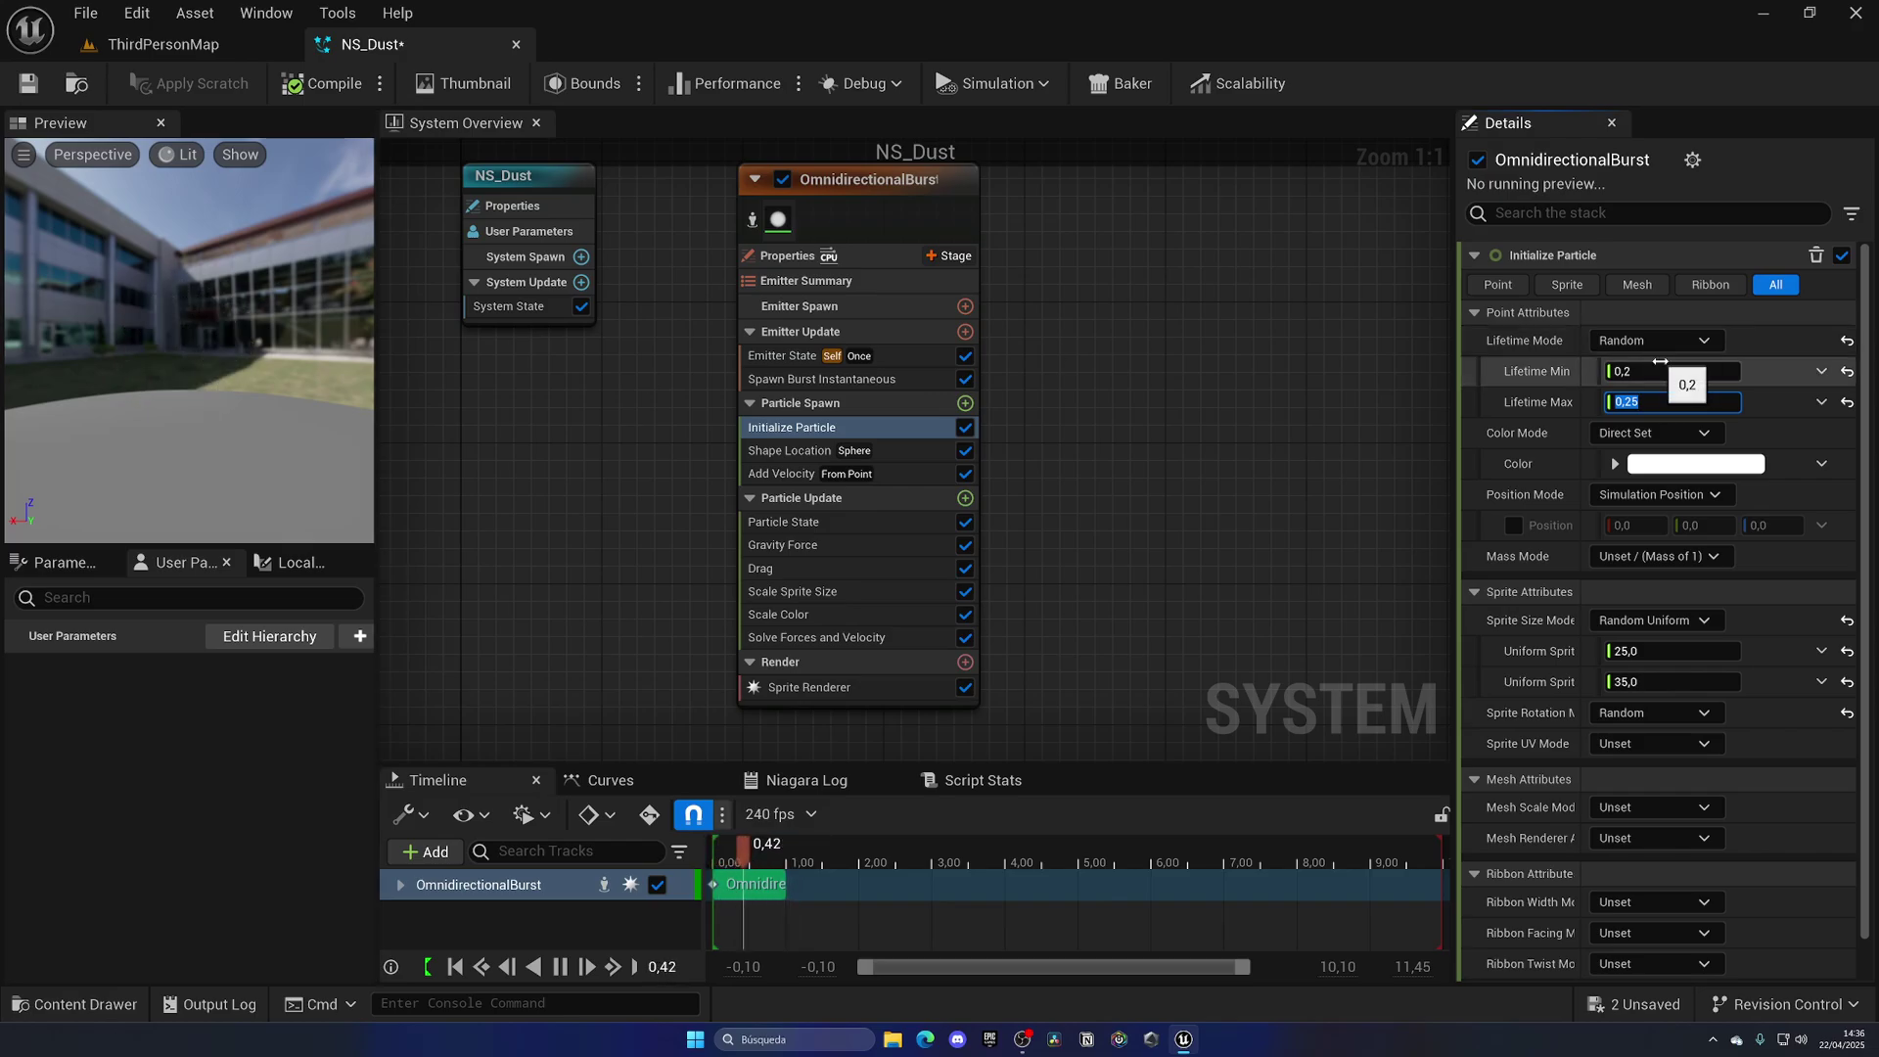
pyautogui.write('0,3')
pyautogui.press('Return')
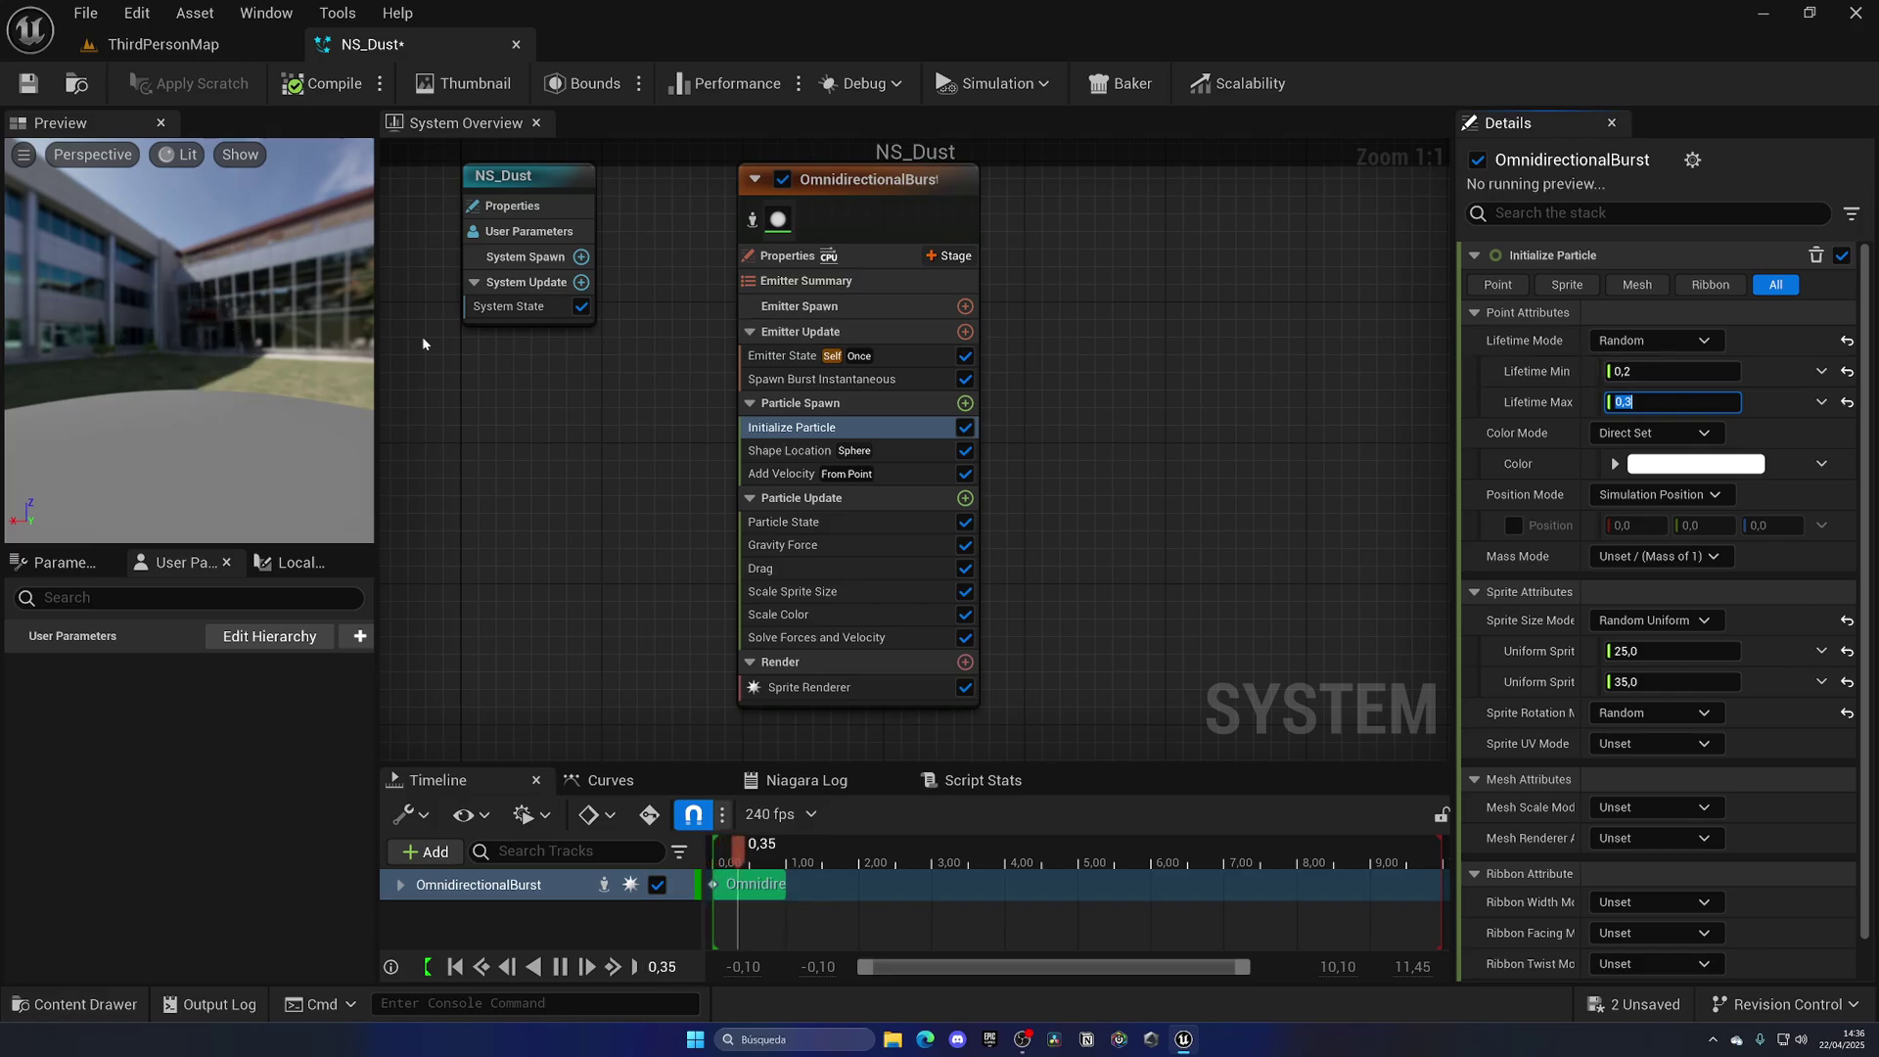
# Set the Uniform Sprite Size Min to 20 and Max to 30, and save NS_Dust
pyautogui.click(1647, 652)
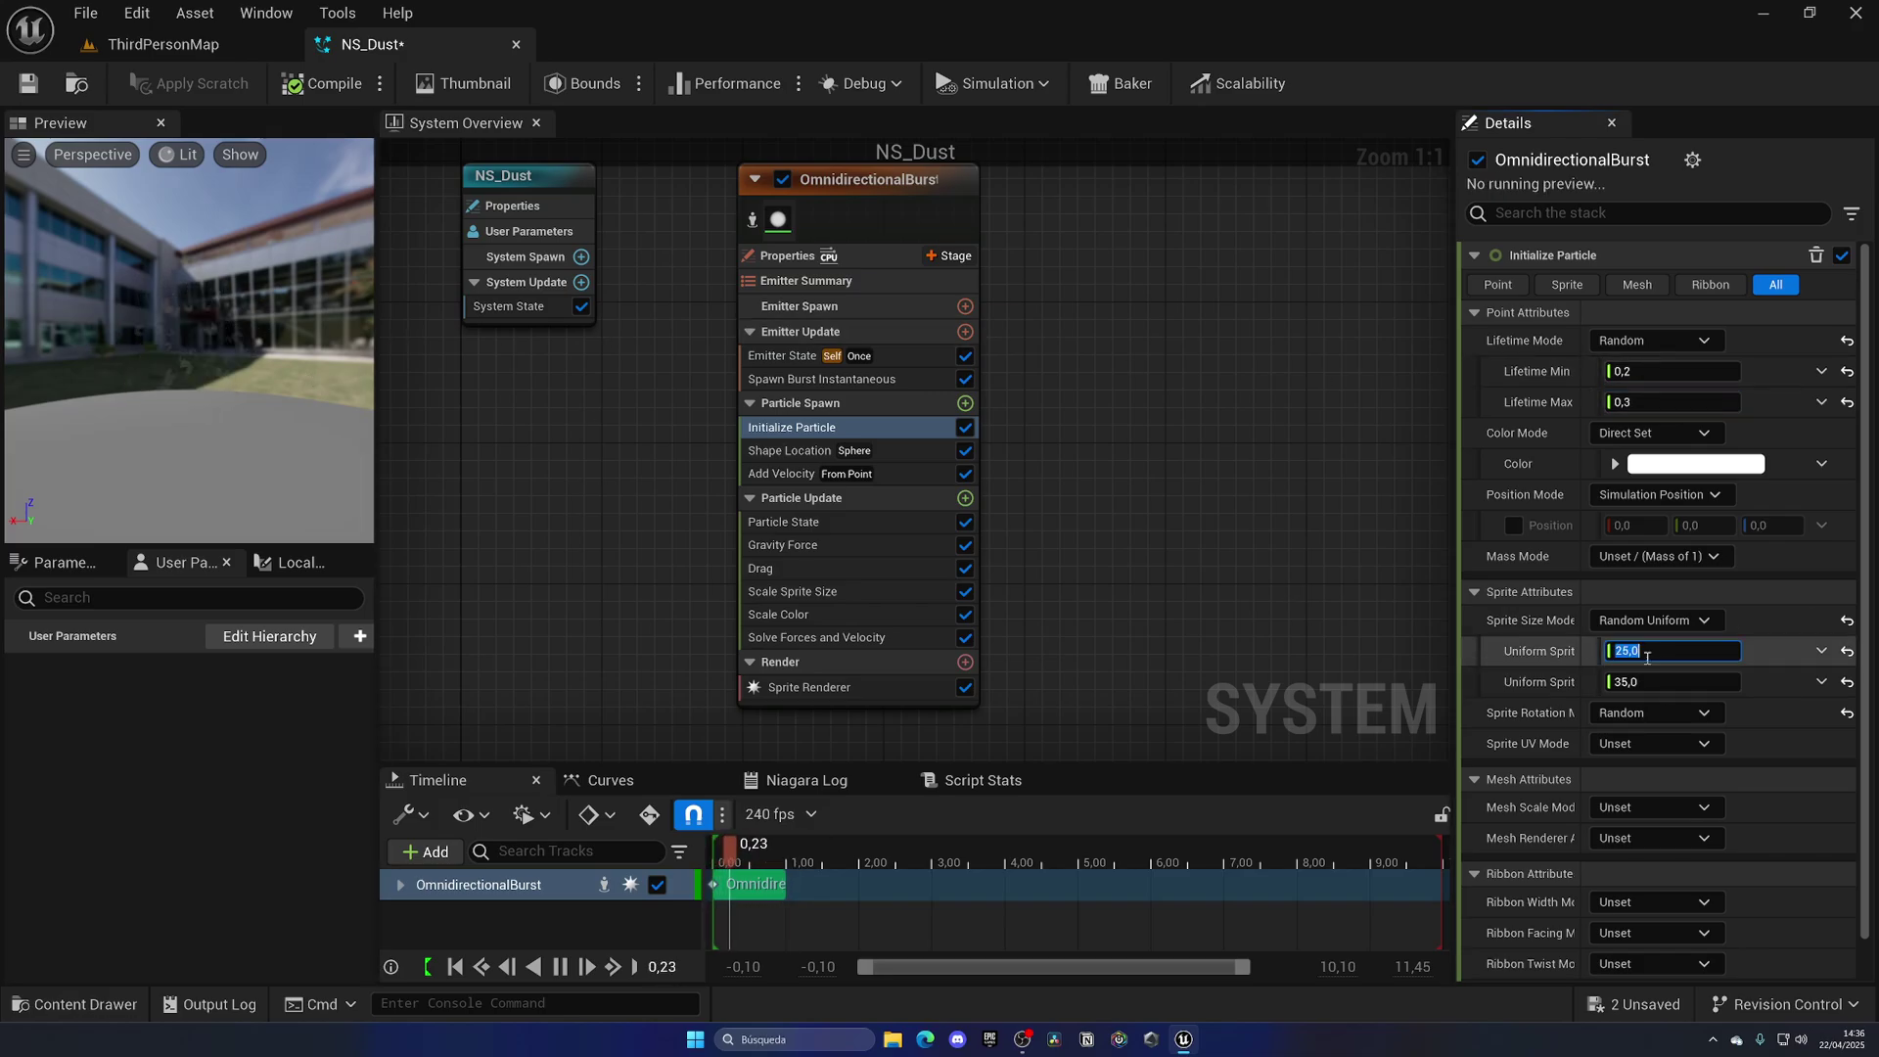
pyautogui.write('20')
pyautogui.press('Tab')
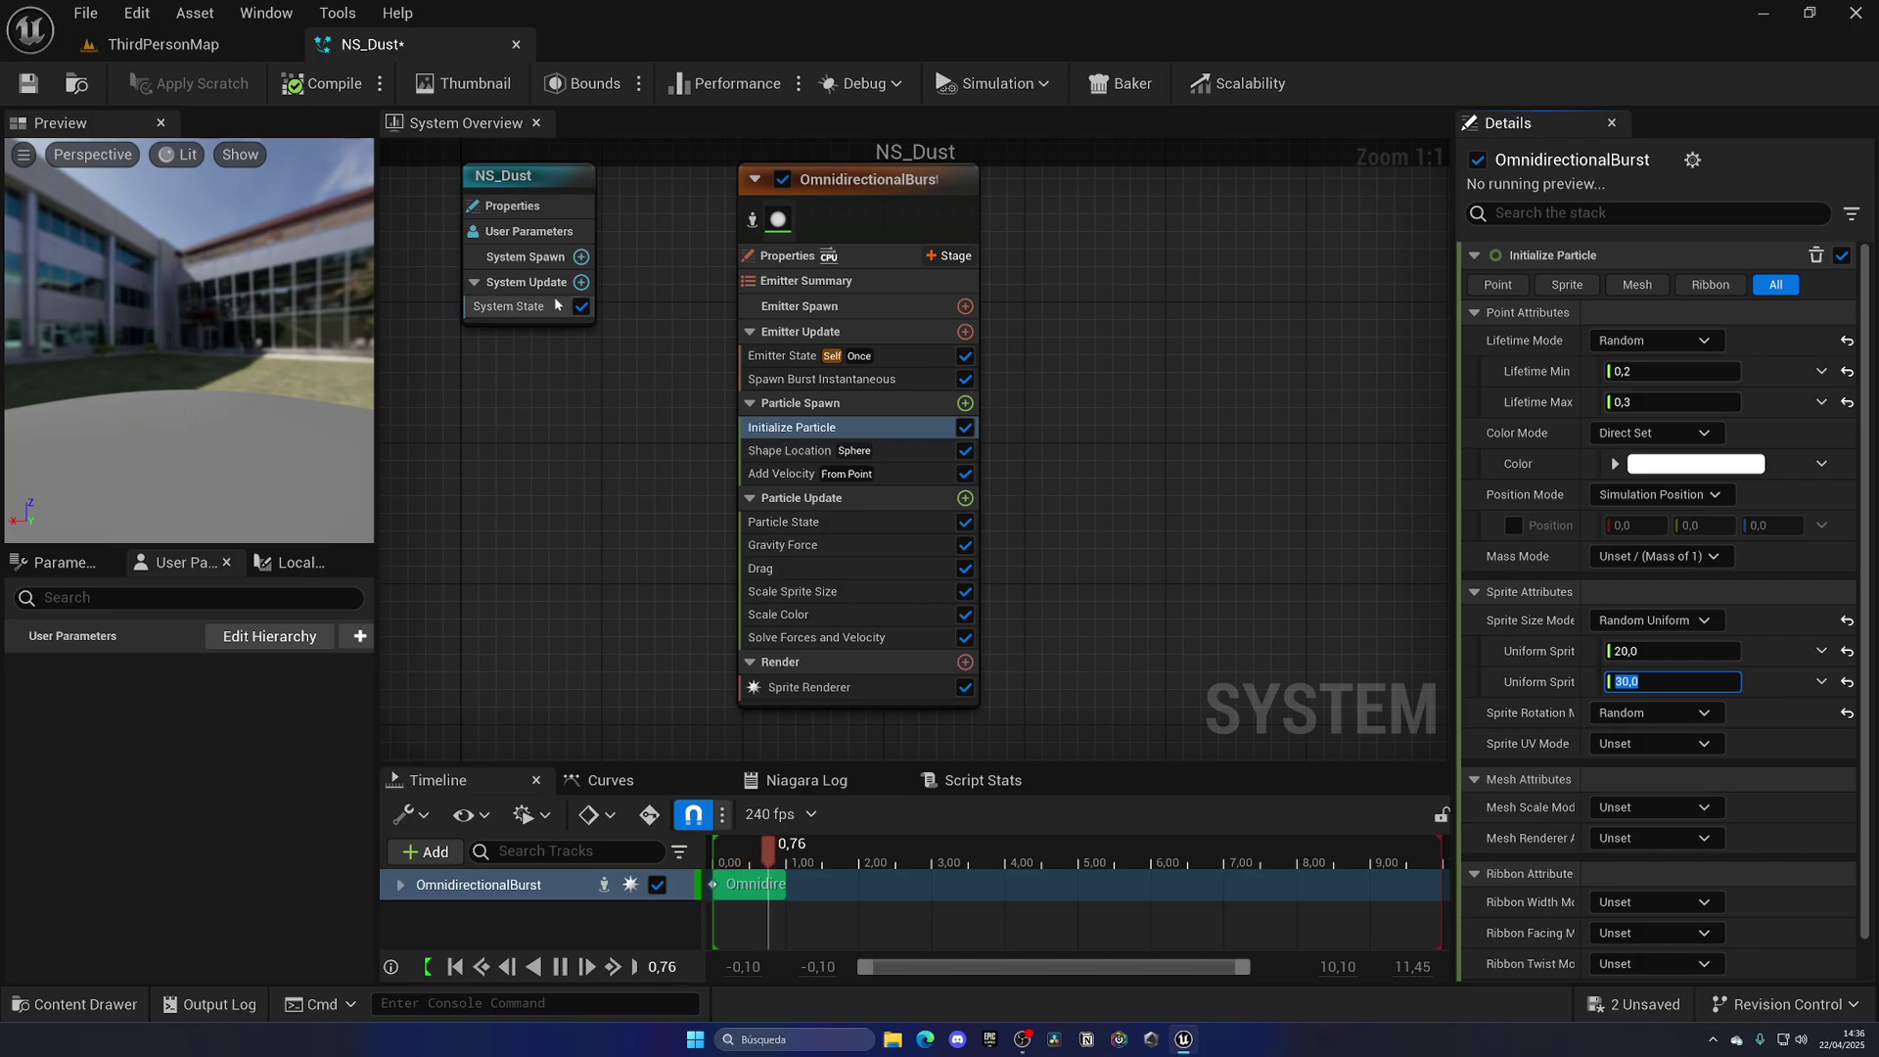
pyautogui.click(26, 85)
# Play ThirdPersonMap and run the character around to check the size and duration of the footstep dust
pyautogui.click(162, 44)
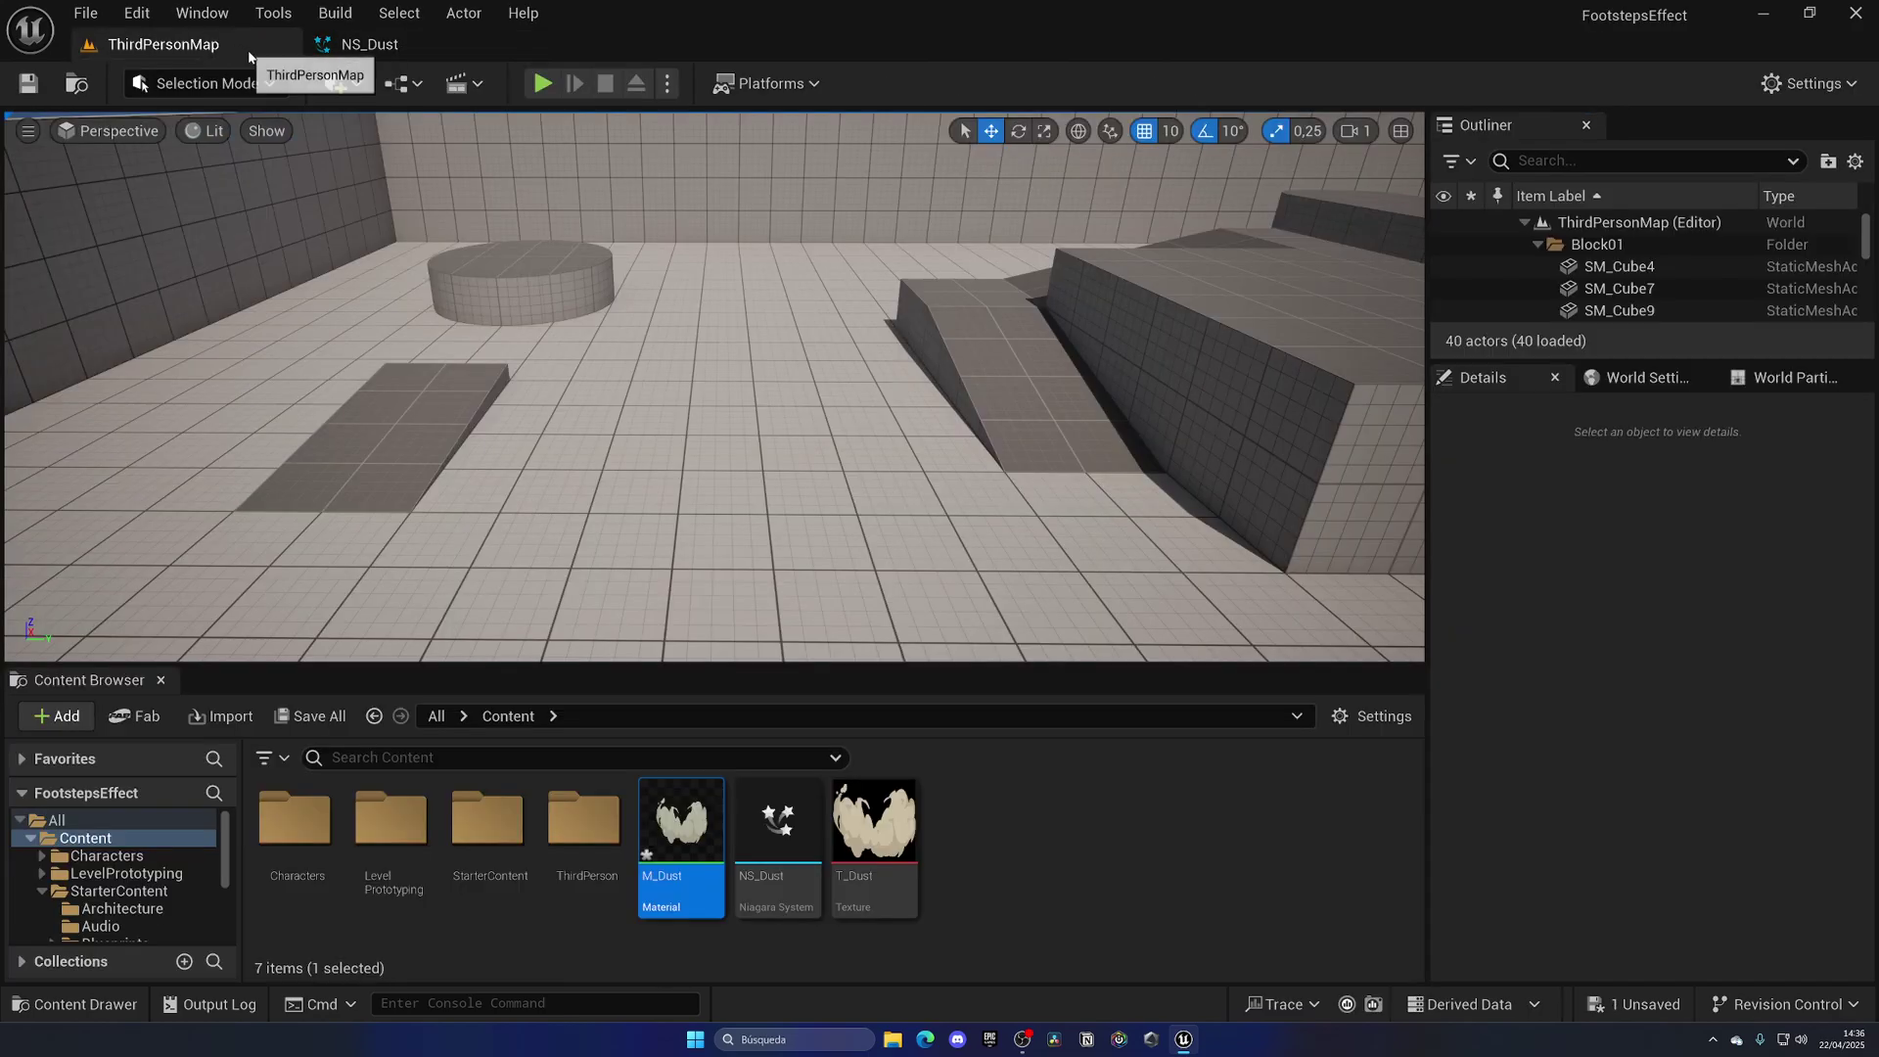
pyautogui.click(543, 83)
pyautogui.press('w')
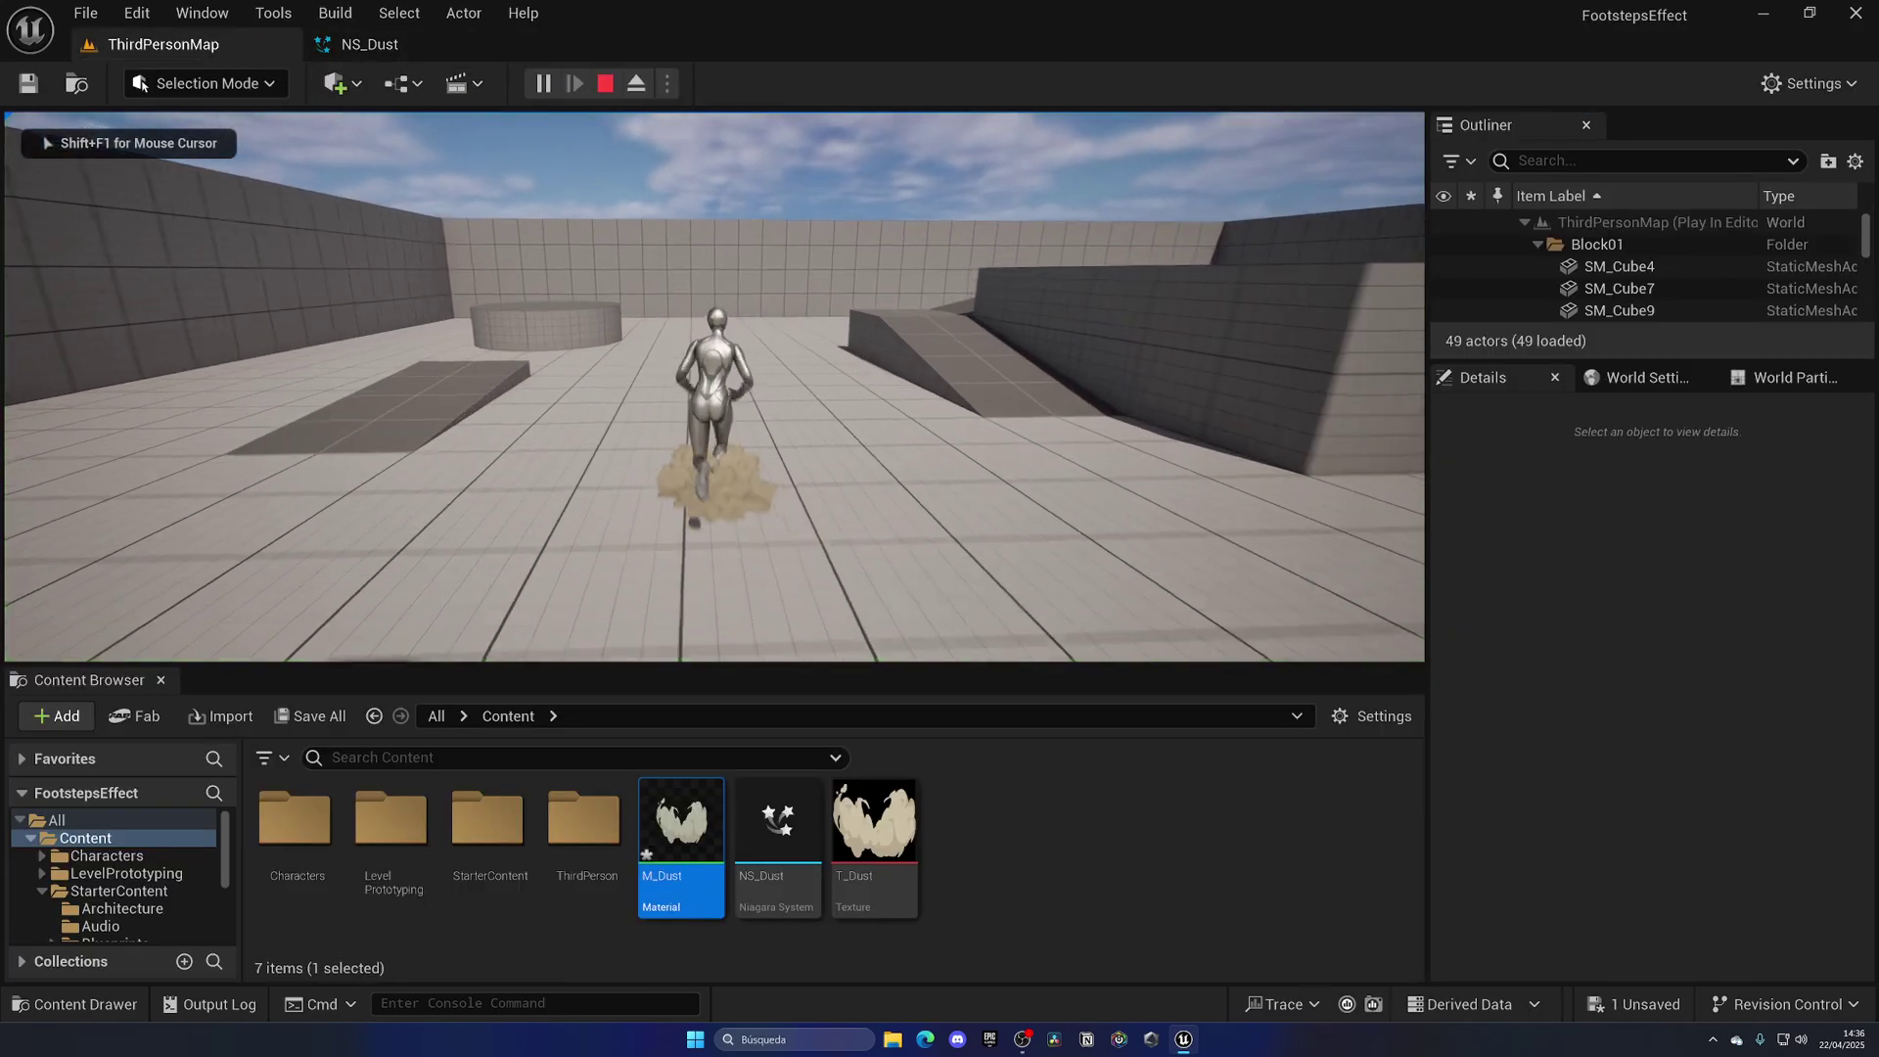
pyautogui.press('w')
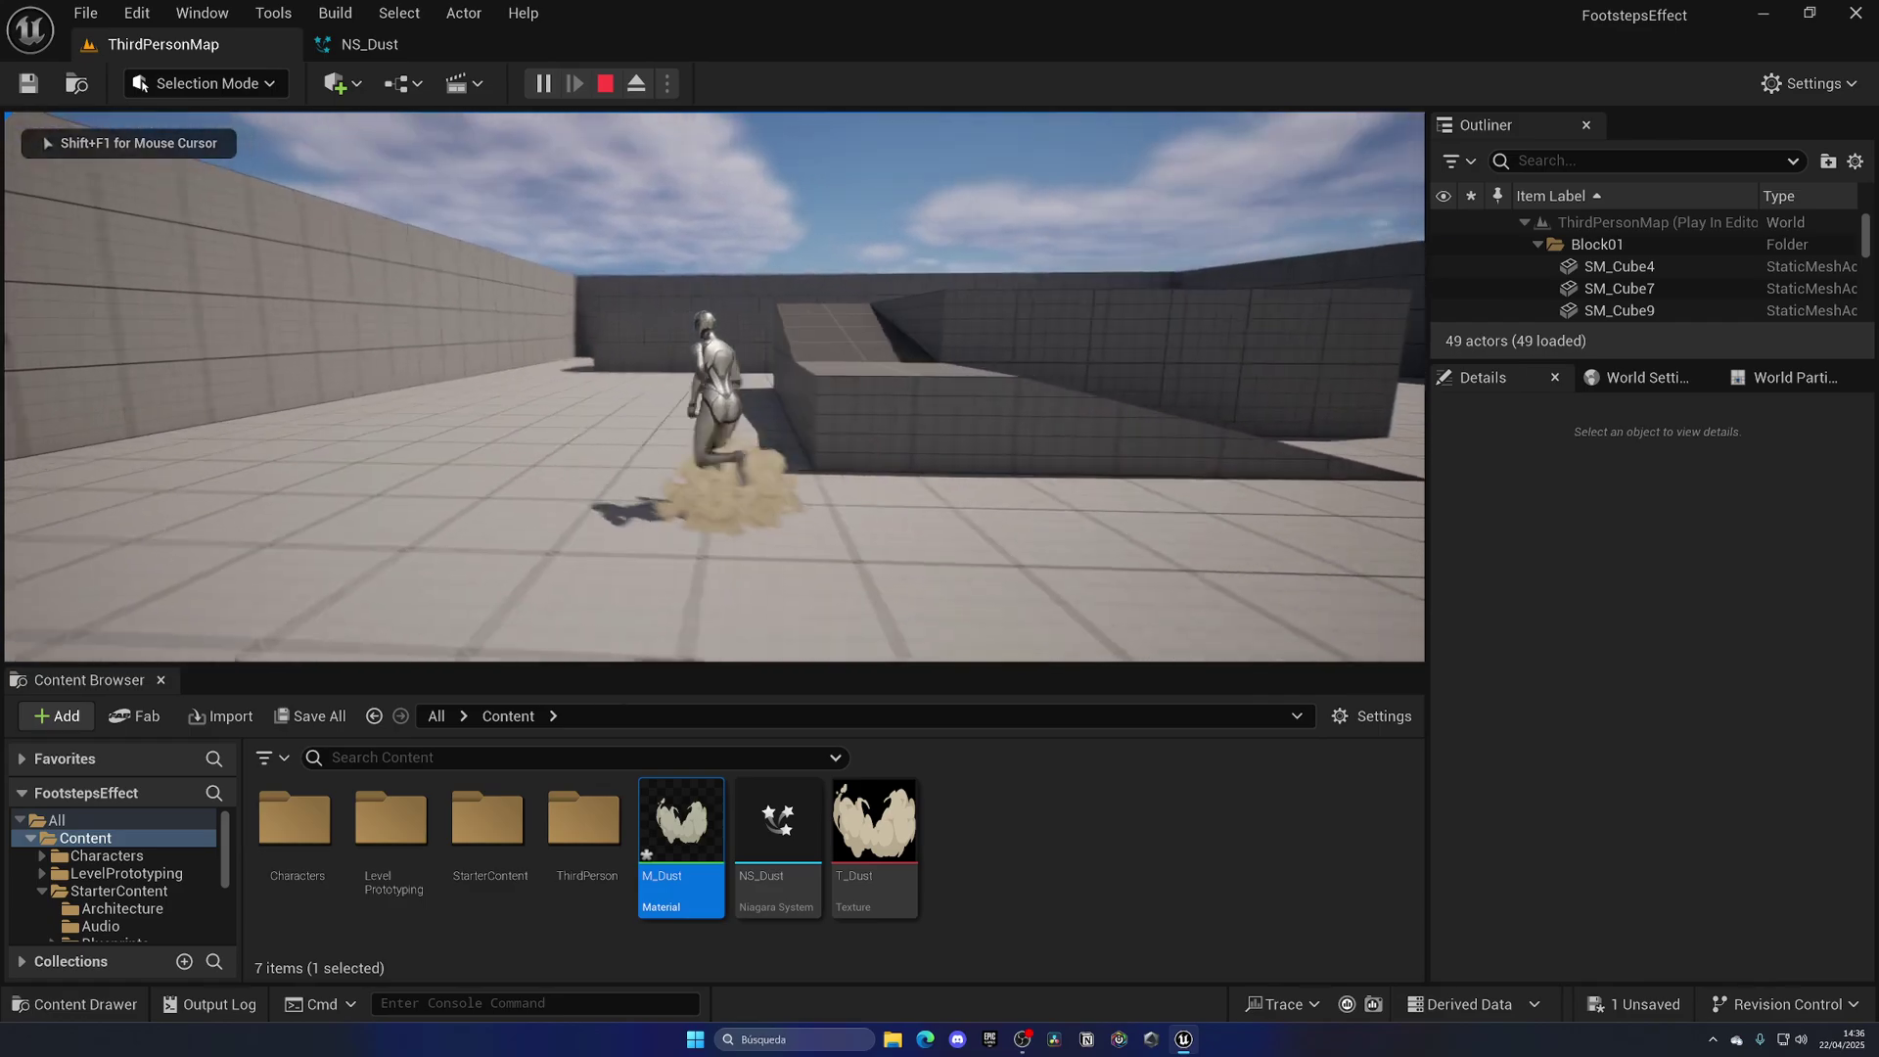
pyautogui.press('w')
pyautogui.press('Escape')
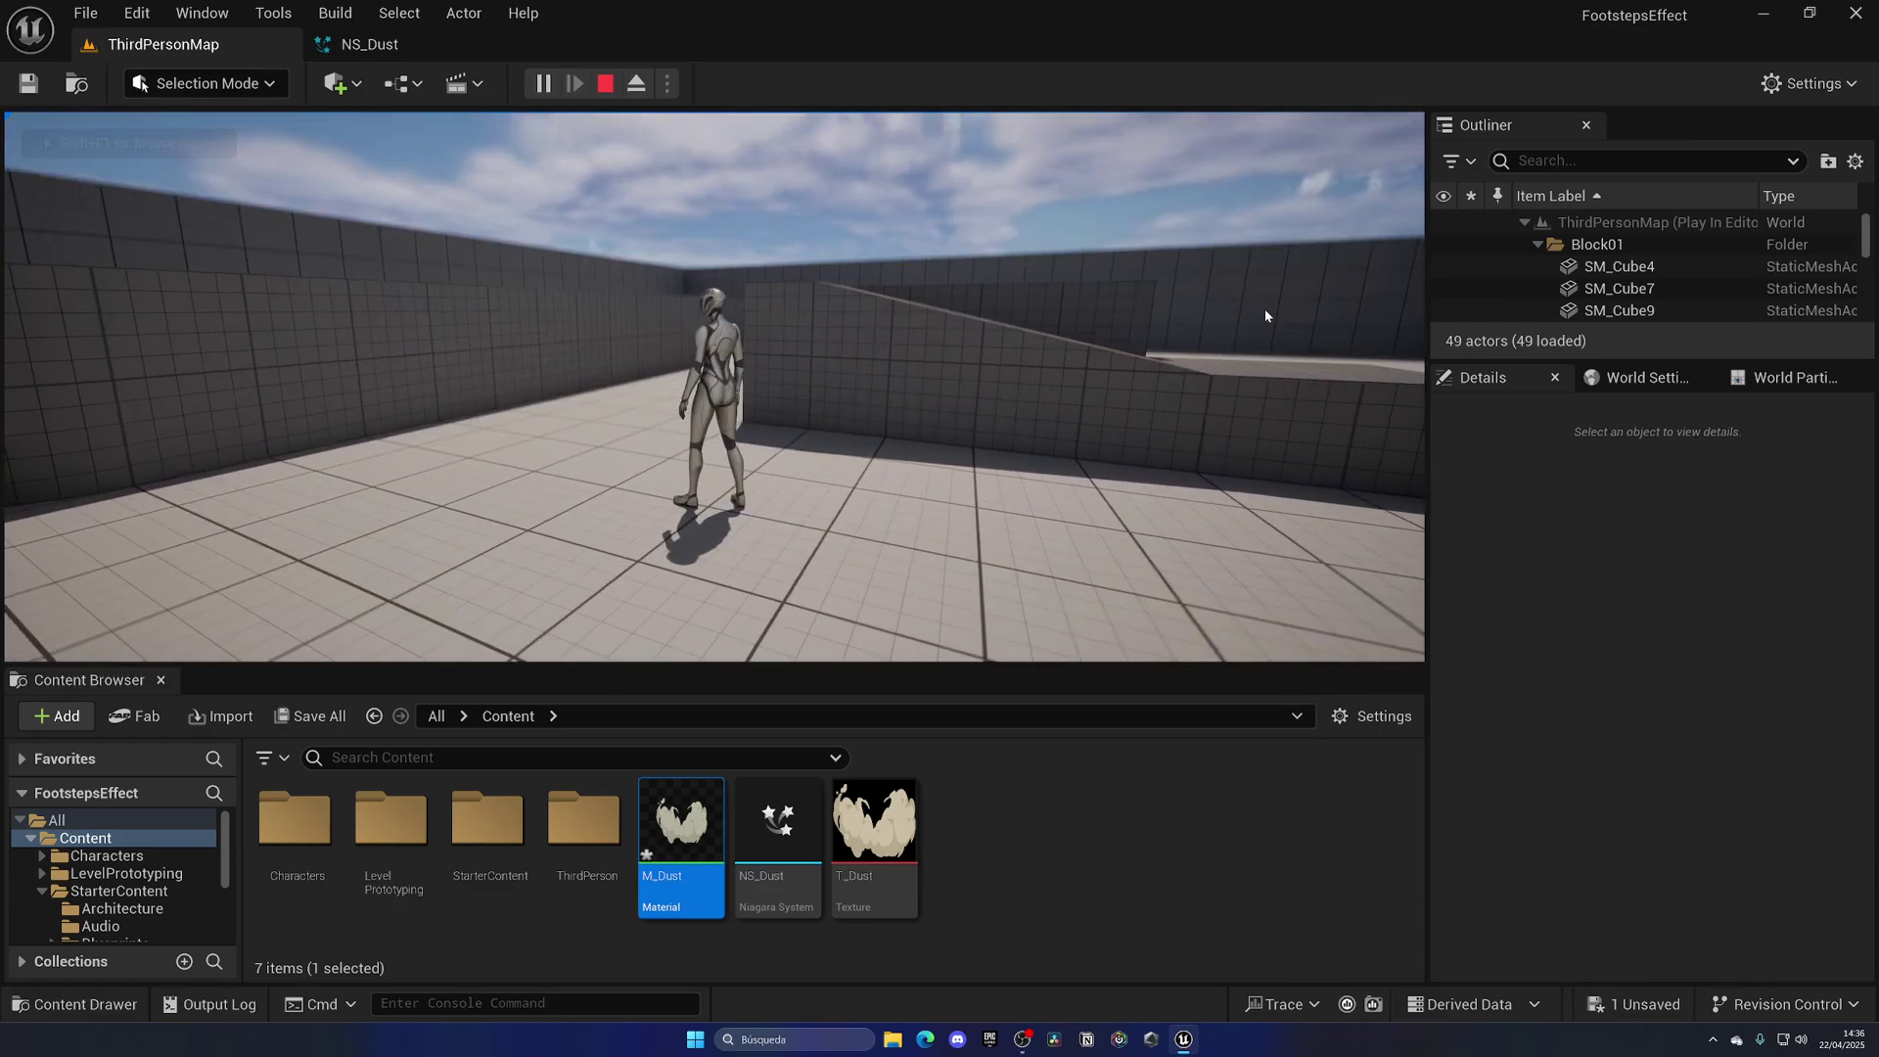
# Set NS_Dust's uniform sprite size to 15–20 and its particle lifetime to 0,15–0,2, and save the system
pyautogui.click(401, 45)
pyautogui.click(1619, 651)
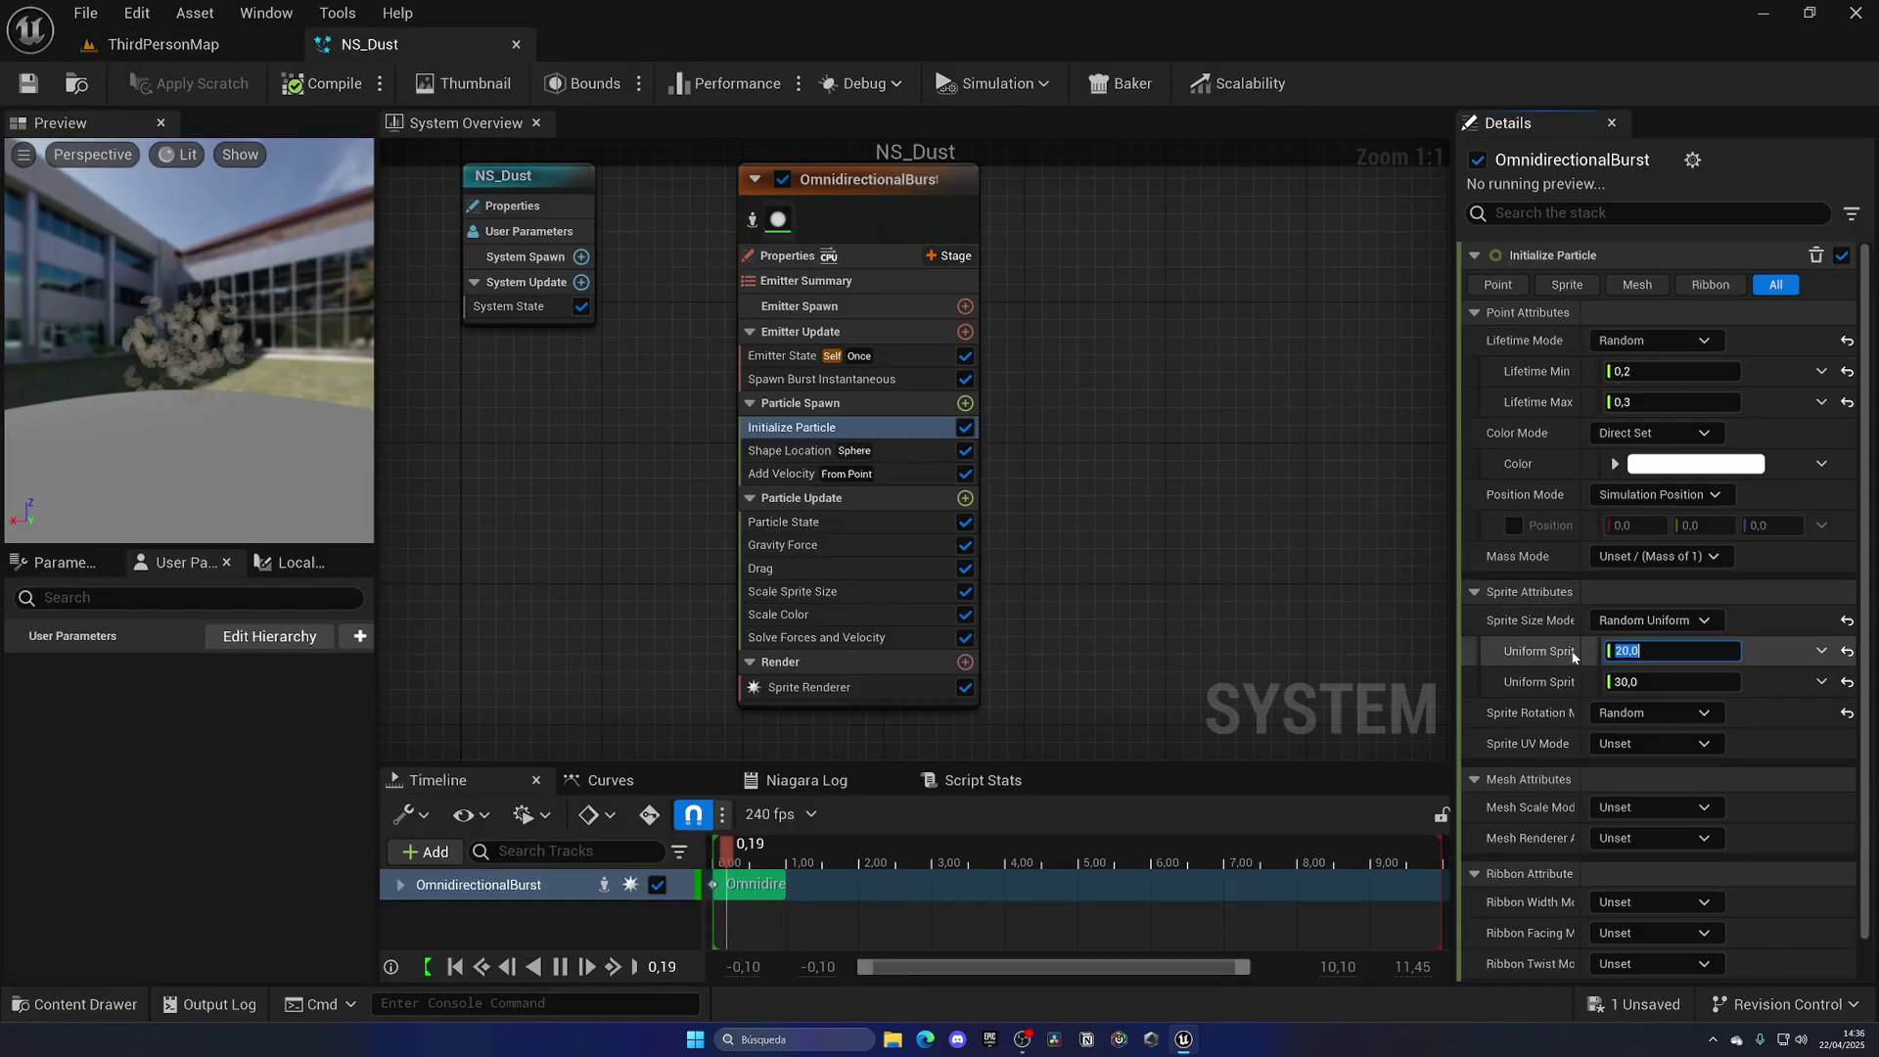
pyautogui.write('15')
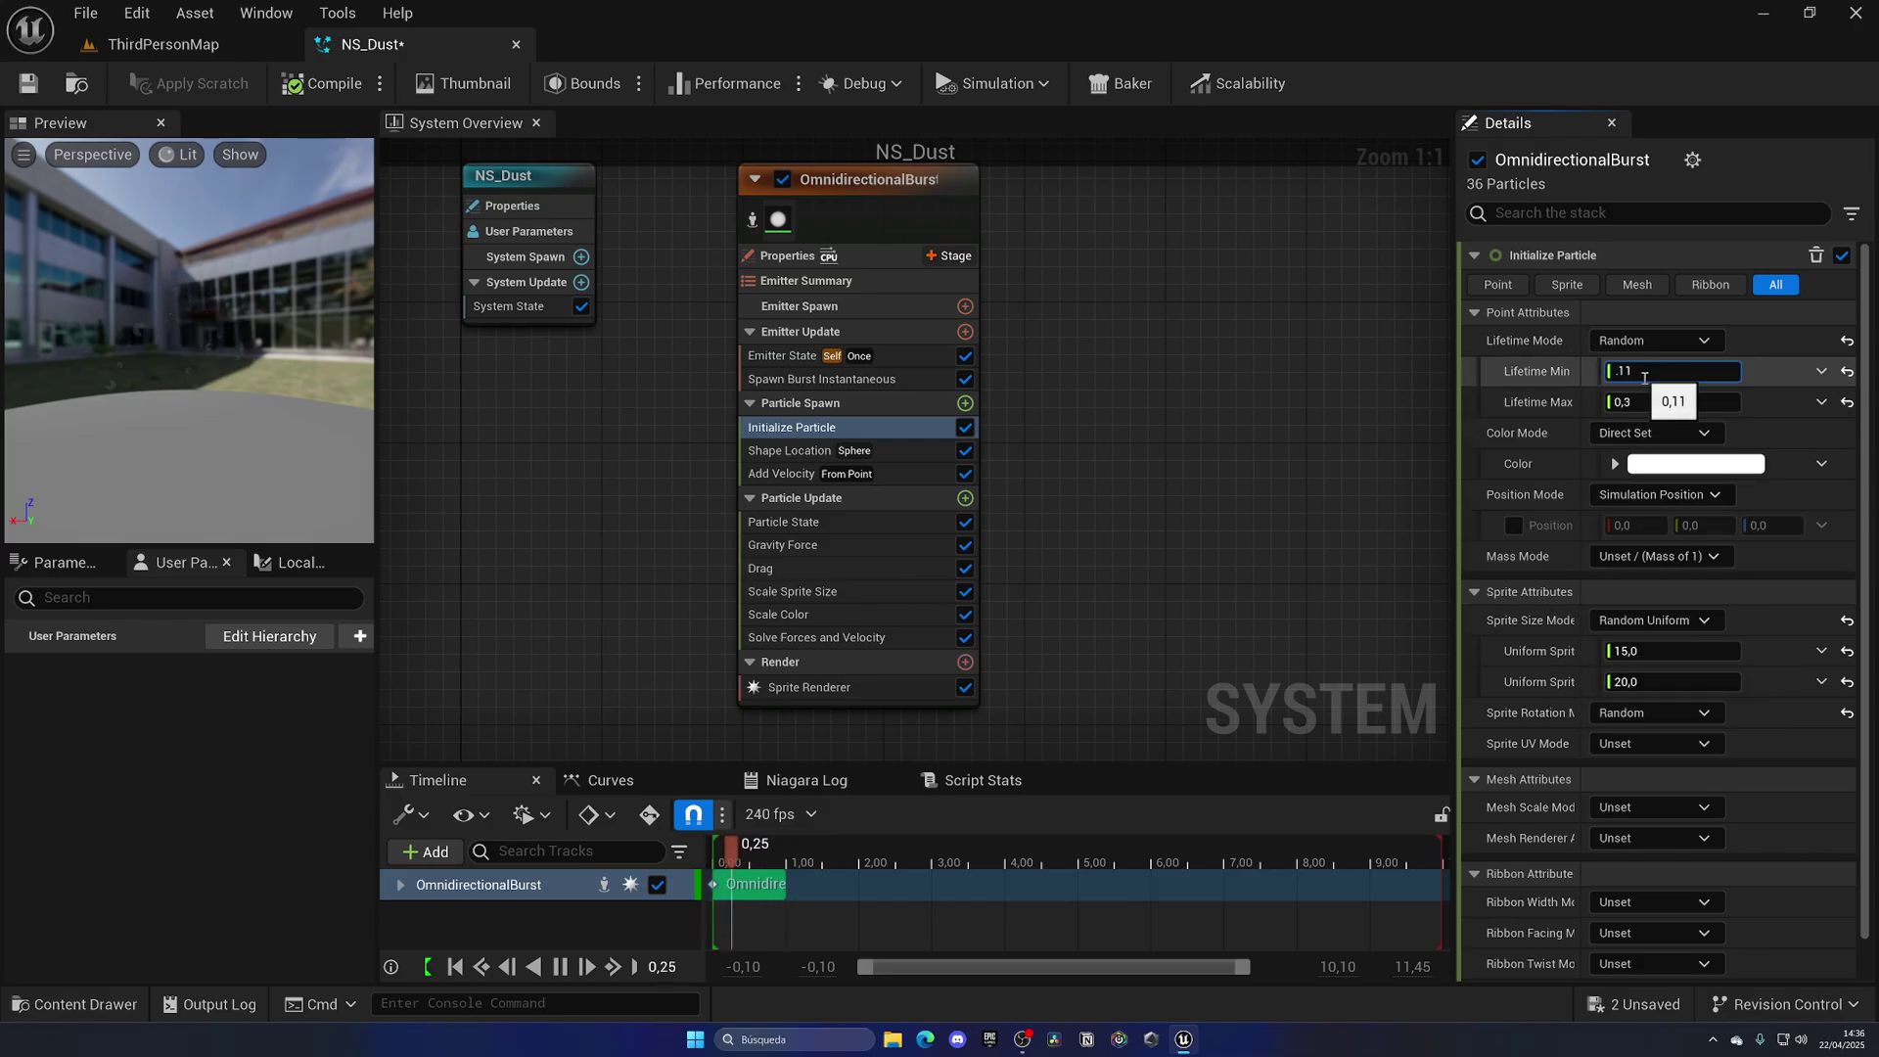
pyautogui.click(1644, 405)
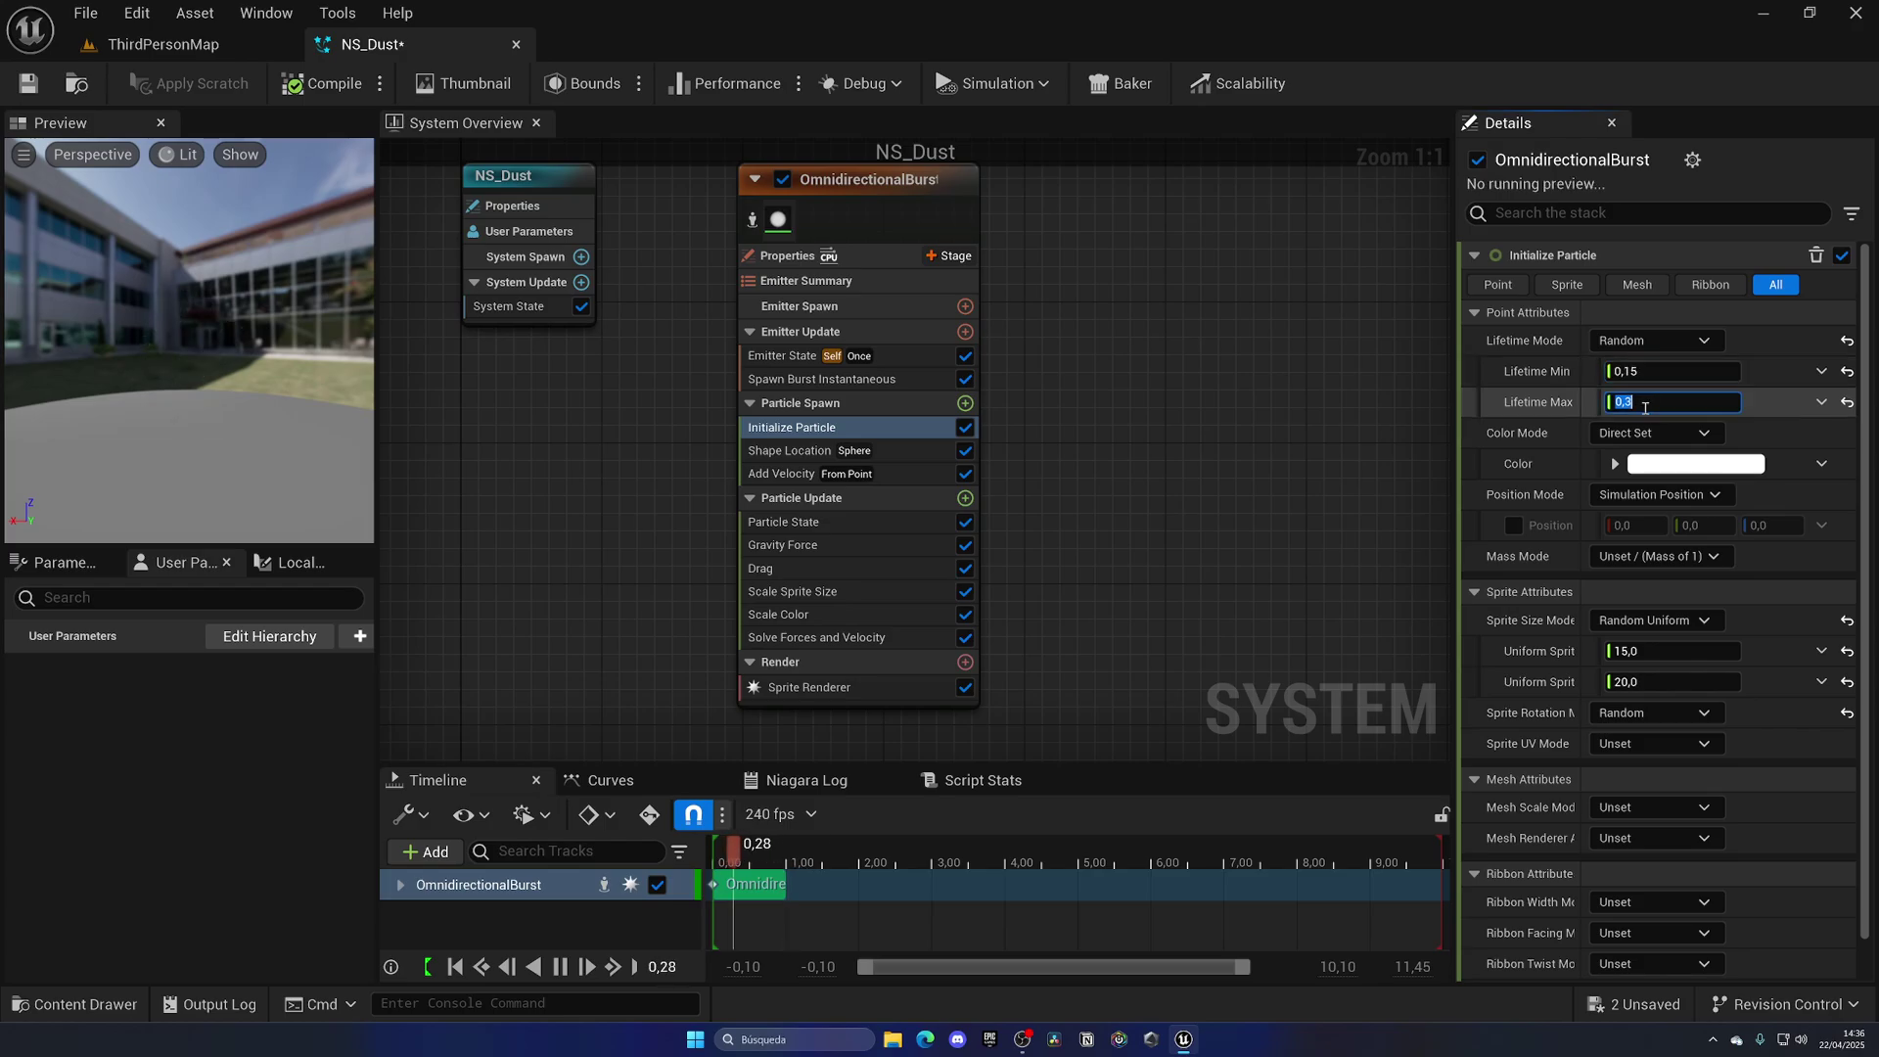
pyautogui.click(28, 84)
# Play ThirdPersonMap again to check the footstep dust with smaller sprites and a shorter lifetime
pyautogui.click(164, 44)
pyautogui.click(544, 84)
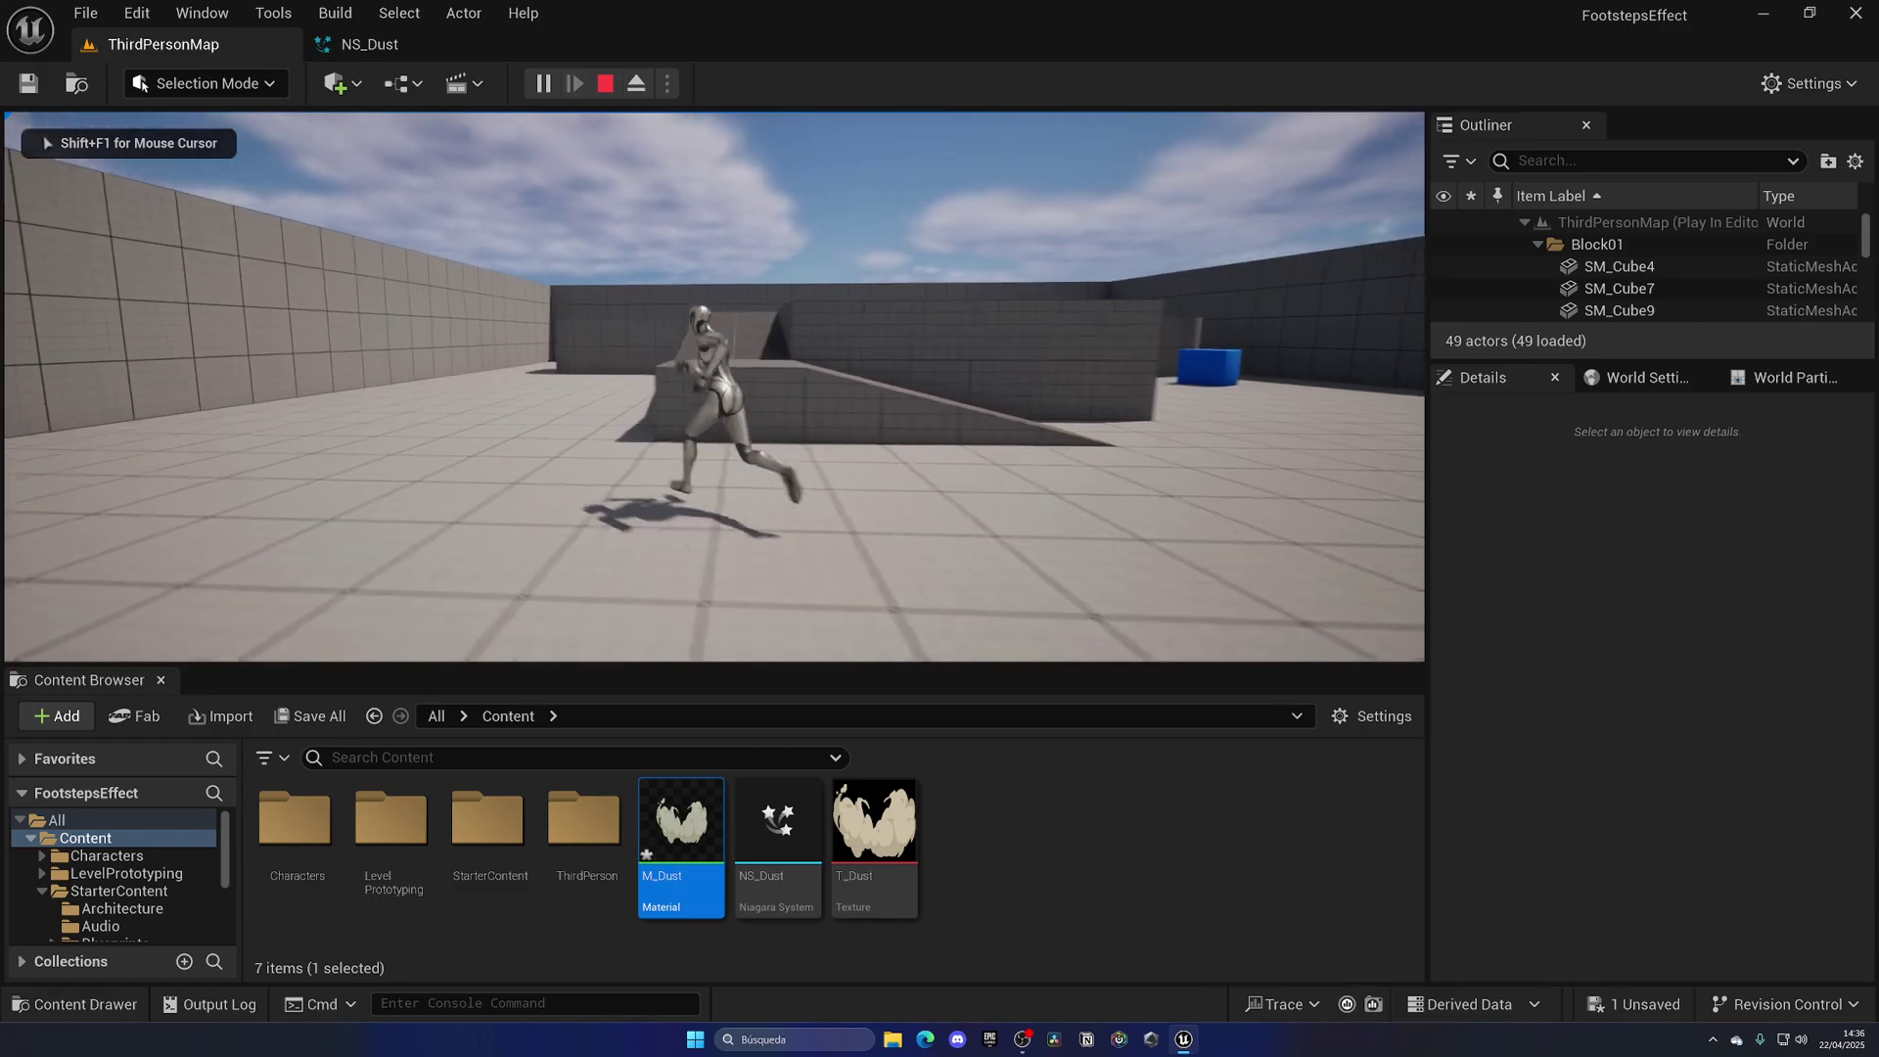
pyautogui.press('Escape')
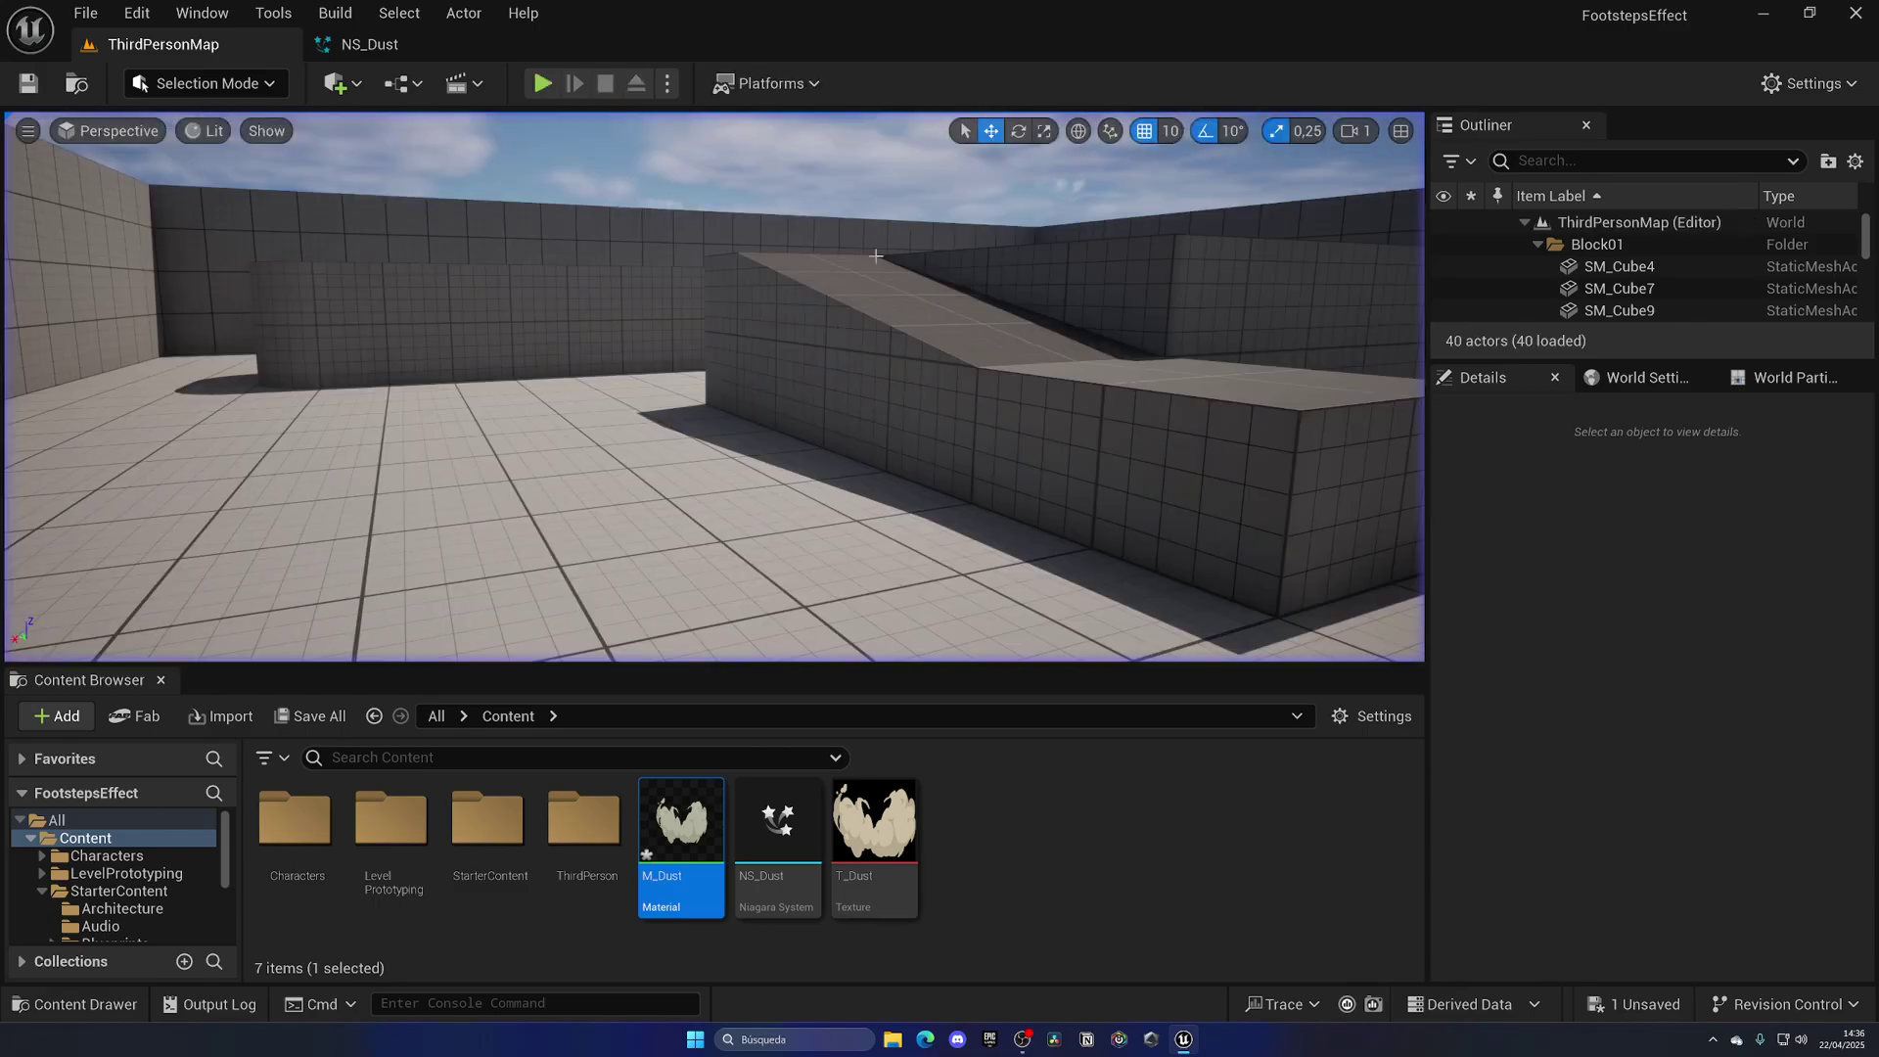
# Set NS_Dust's Lifetime Max to 0,3 and Lifetime Min to 0,2, and save the system
pyautogui.click(441, 54)
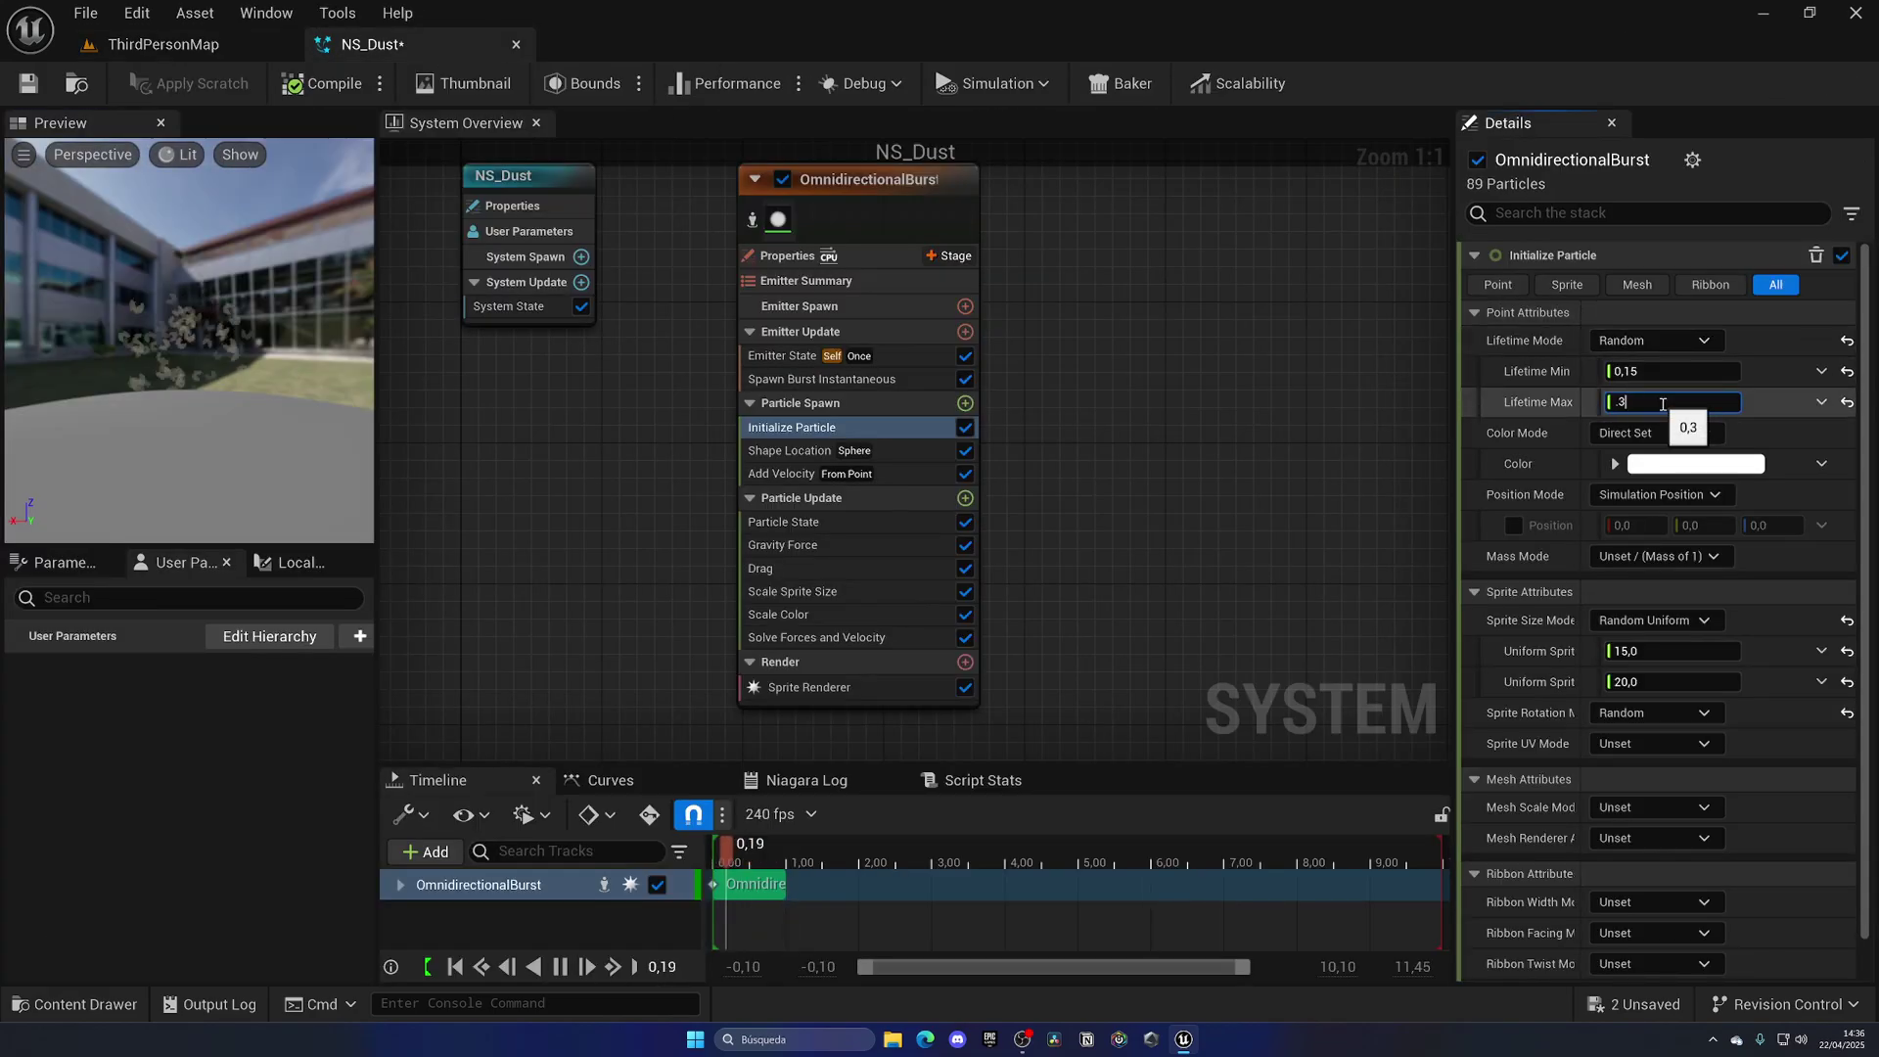
pyautogui.click(1669, 382)
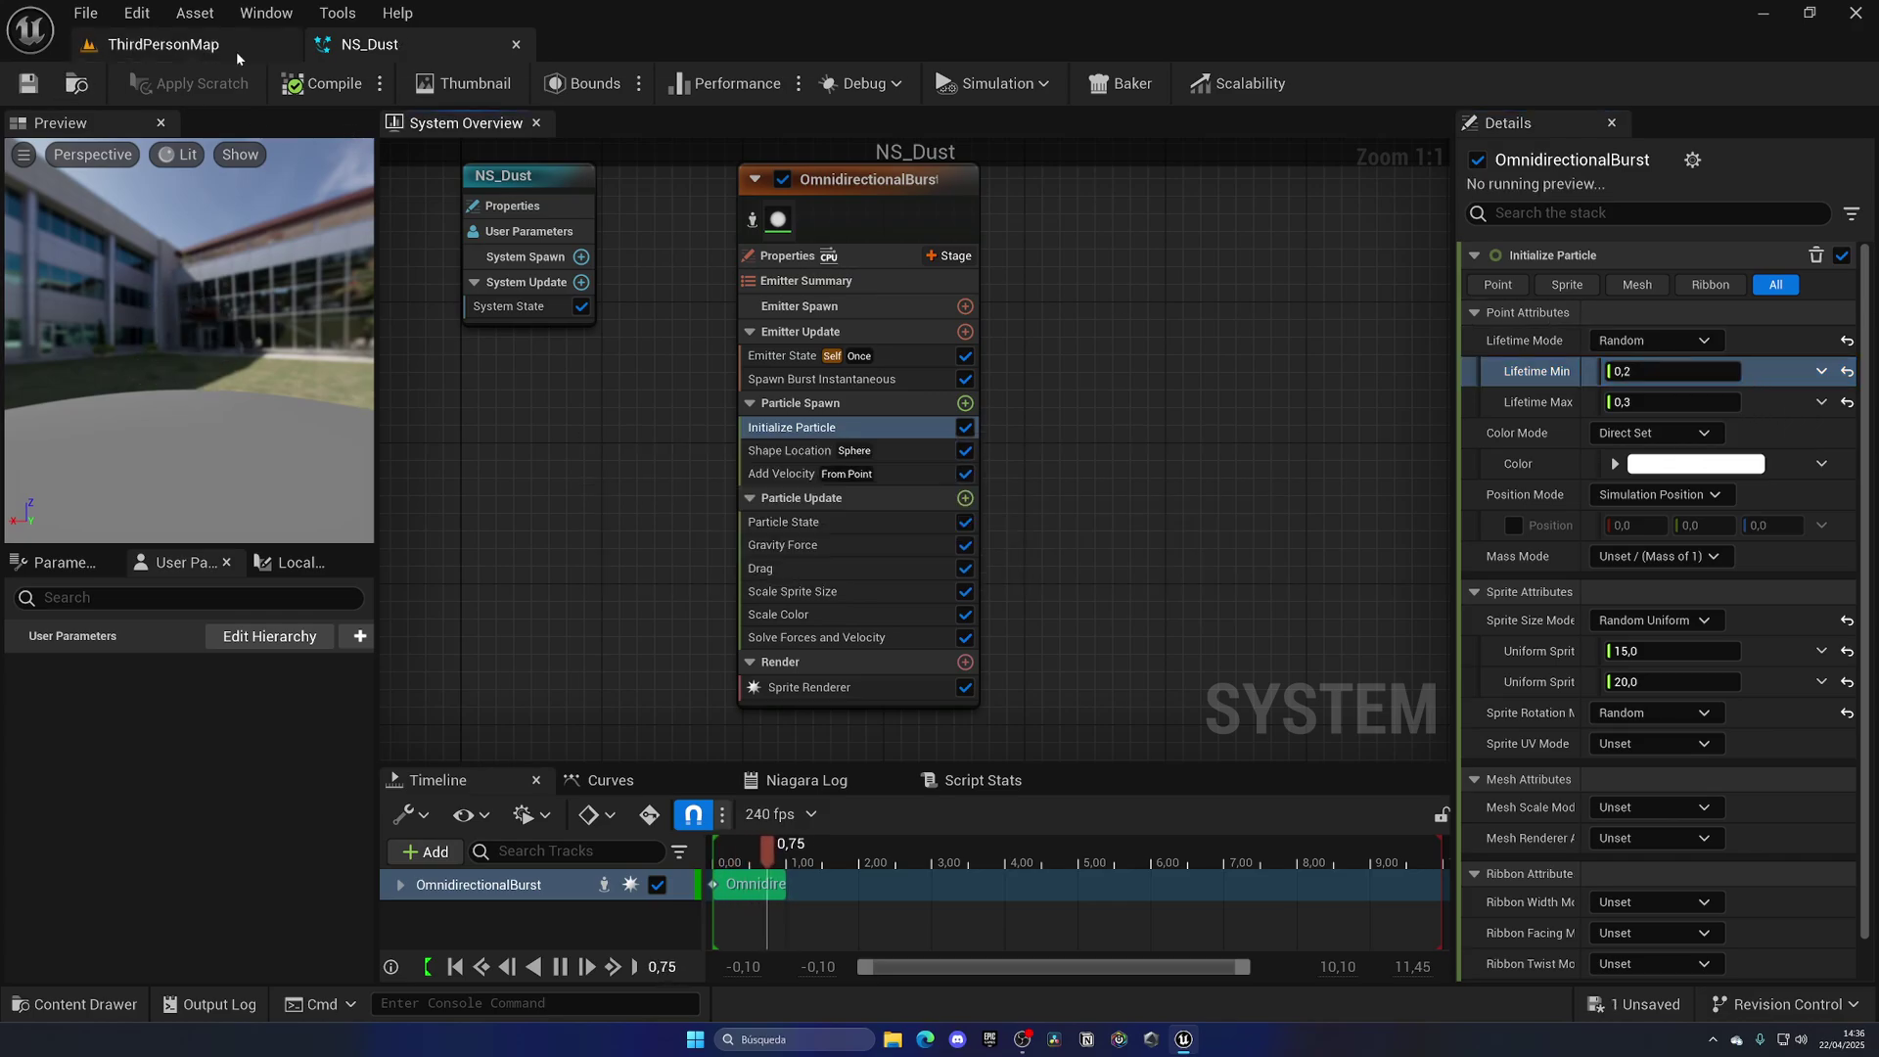
# Play ThirdPersonMap, running and jumping with the character to check the dust effect during movement and landing
pyautogui.click(309, 51)
pyautogui.hotkey('alt', 'p')
pyautogui.press('w')
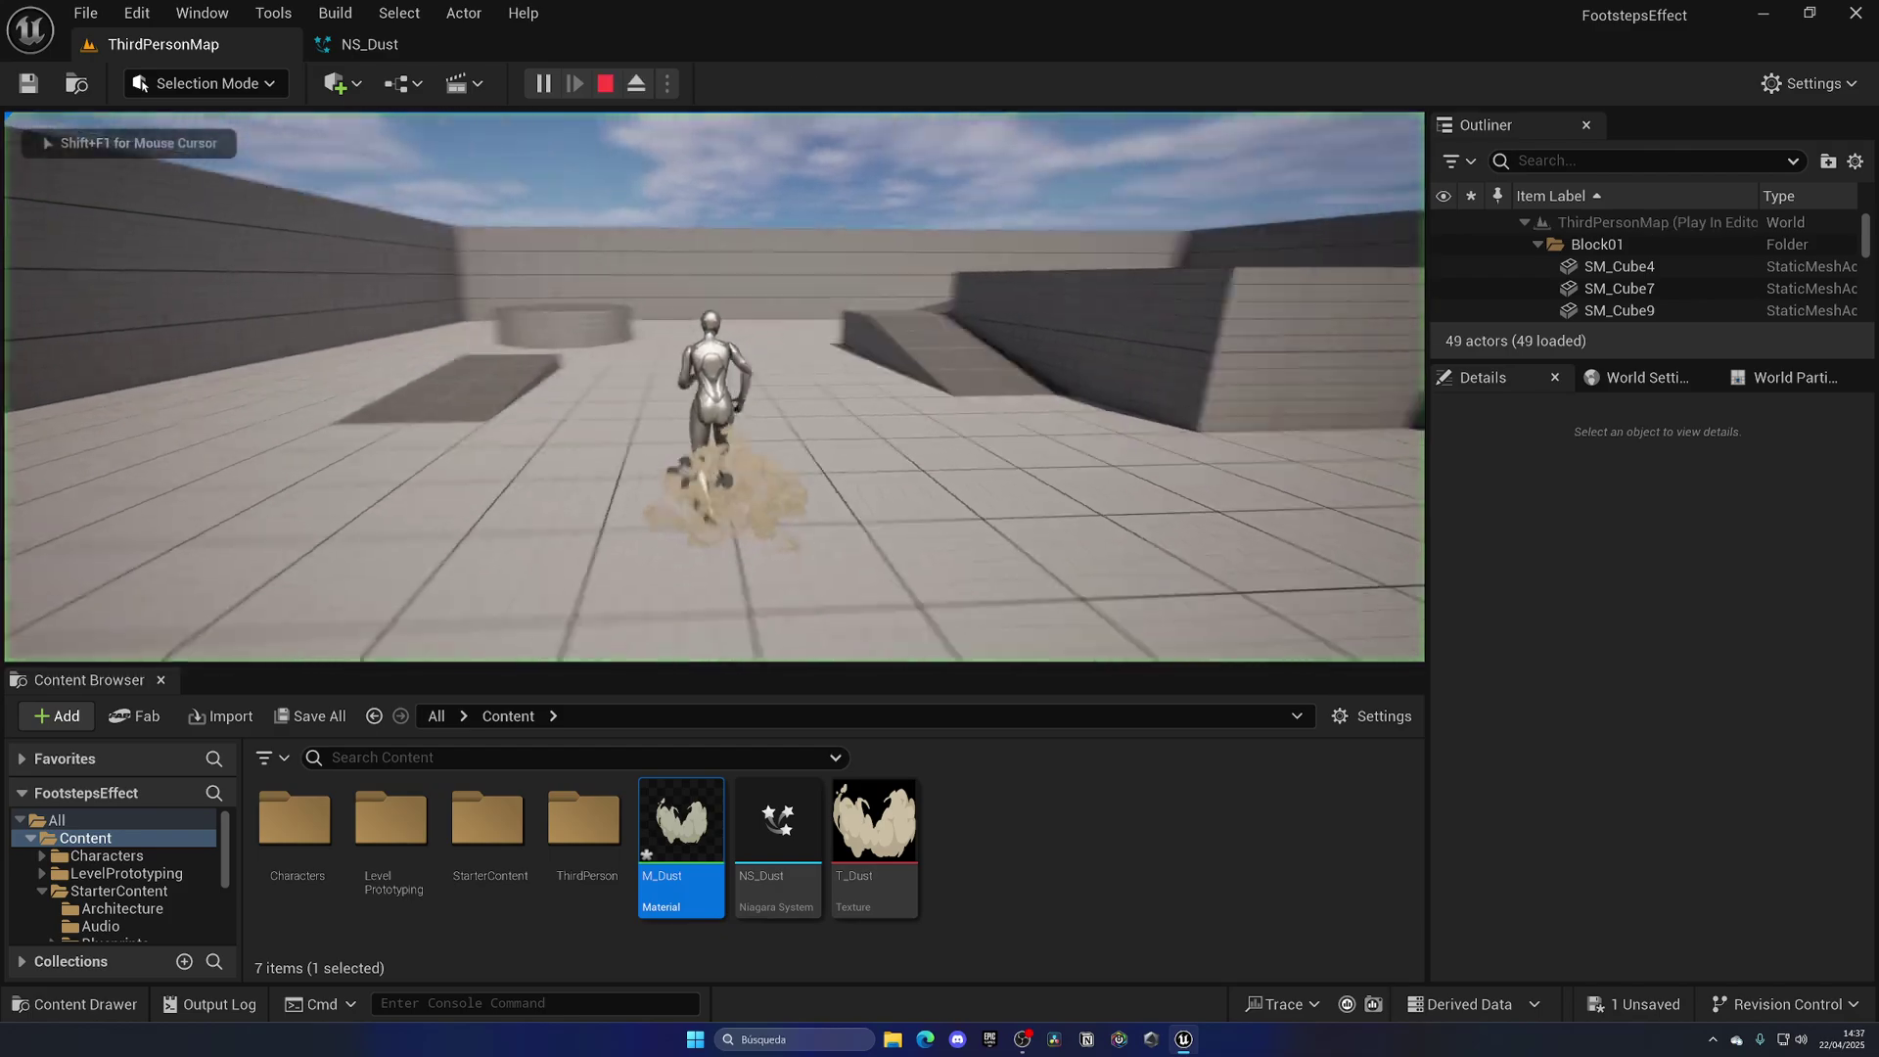
pyautogui.press('space')
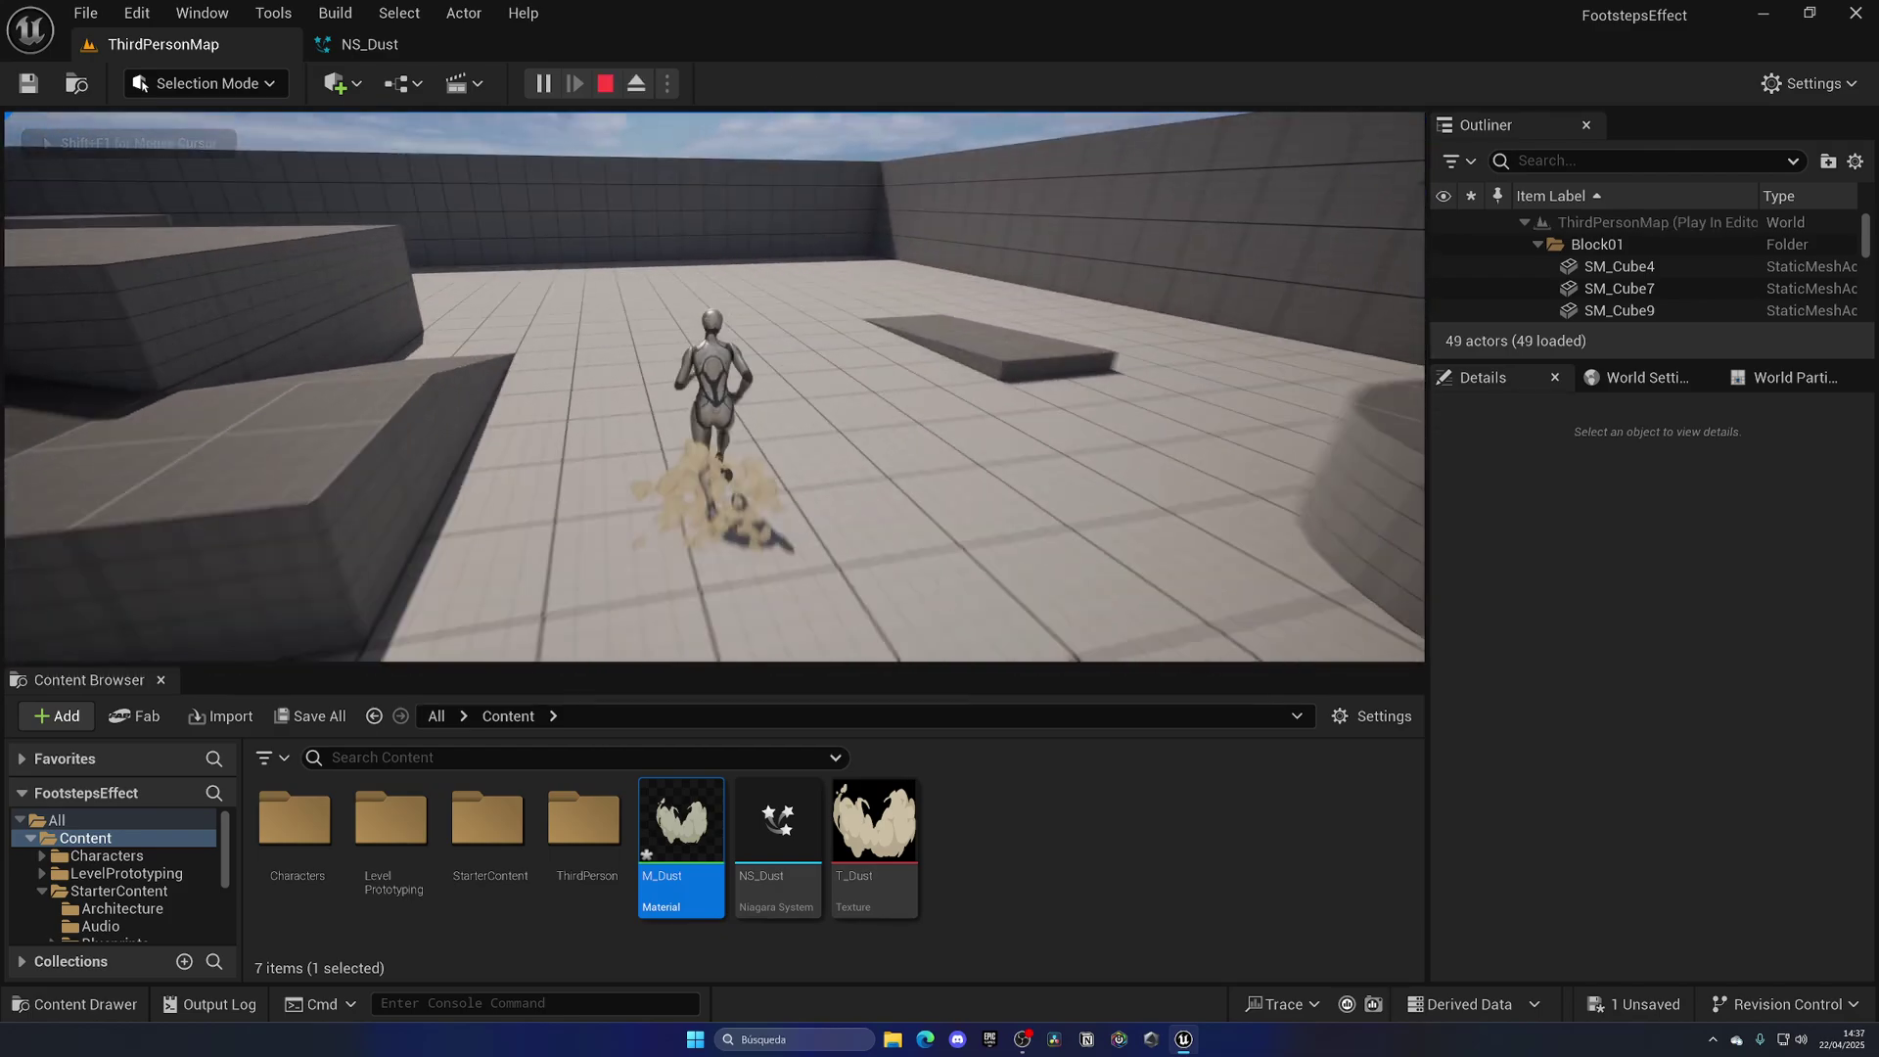
pyautogui.press('space')
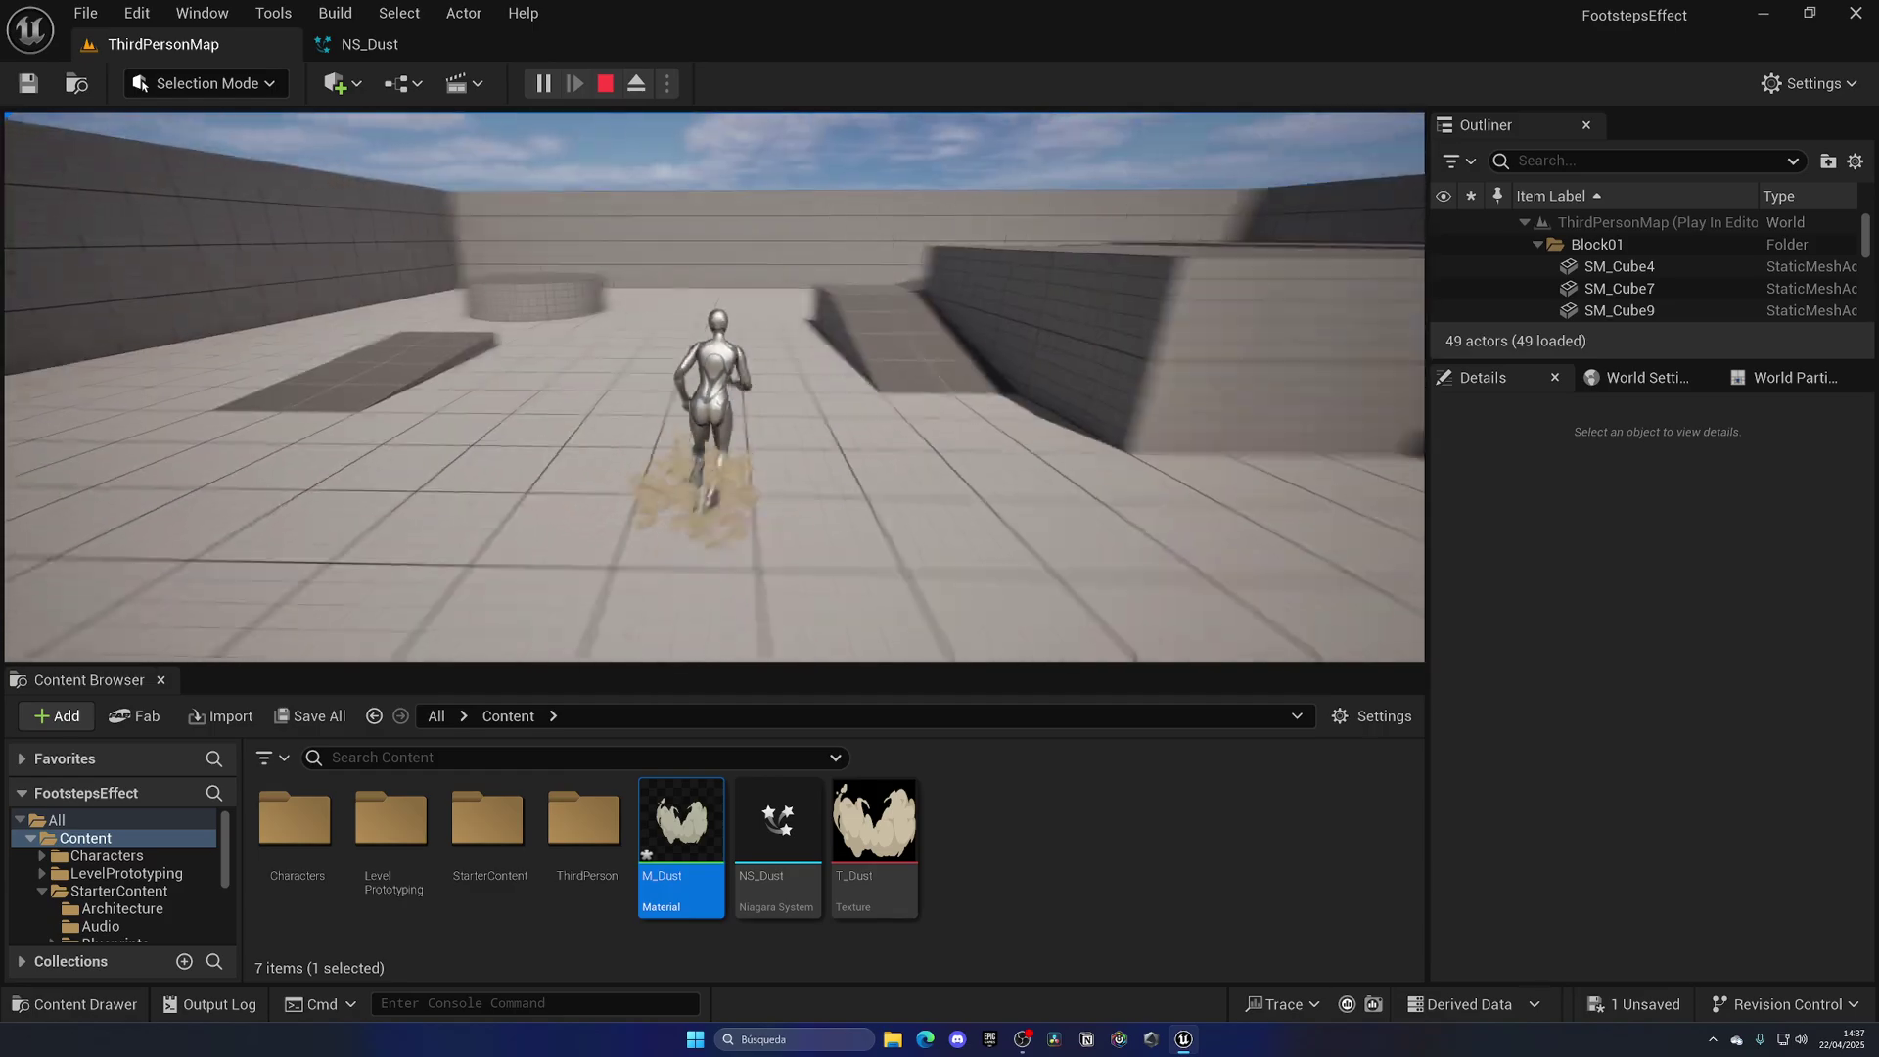
pyautogui.press('space')
pyautogui.press('Escape')
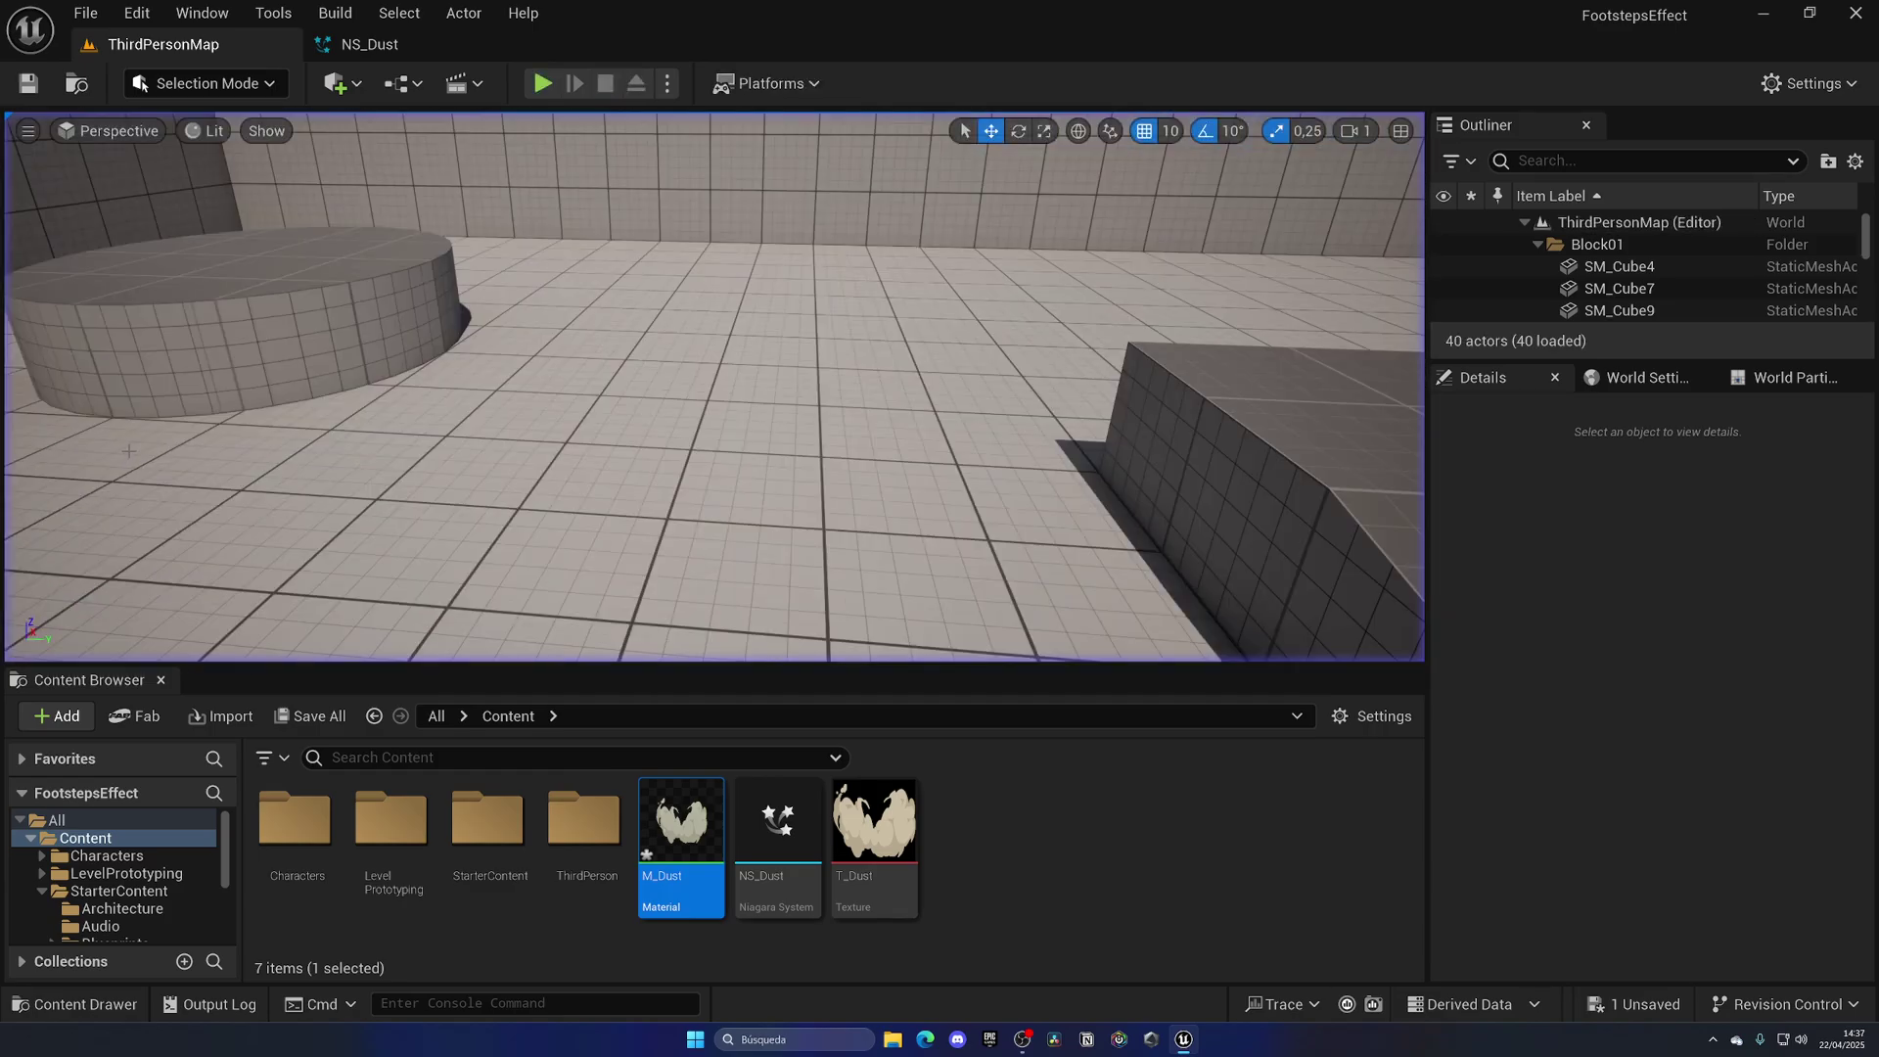
# Open the MM_Land animation from the Characters/Mannequins/Animations/Manny folder
pyautogui.doubleClick(293, 817)
pyautogui.doubleClick(391, 817)
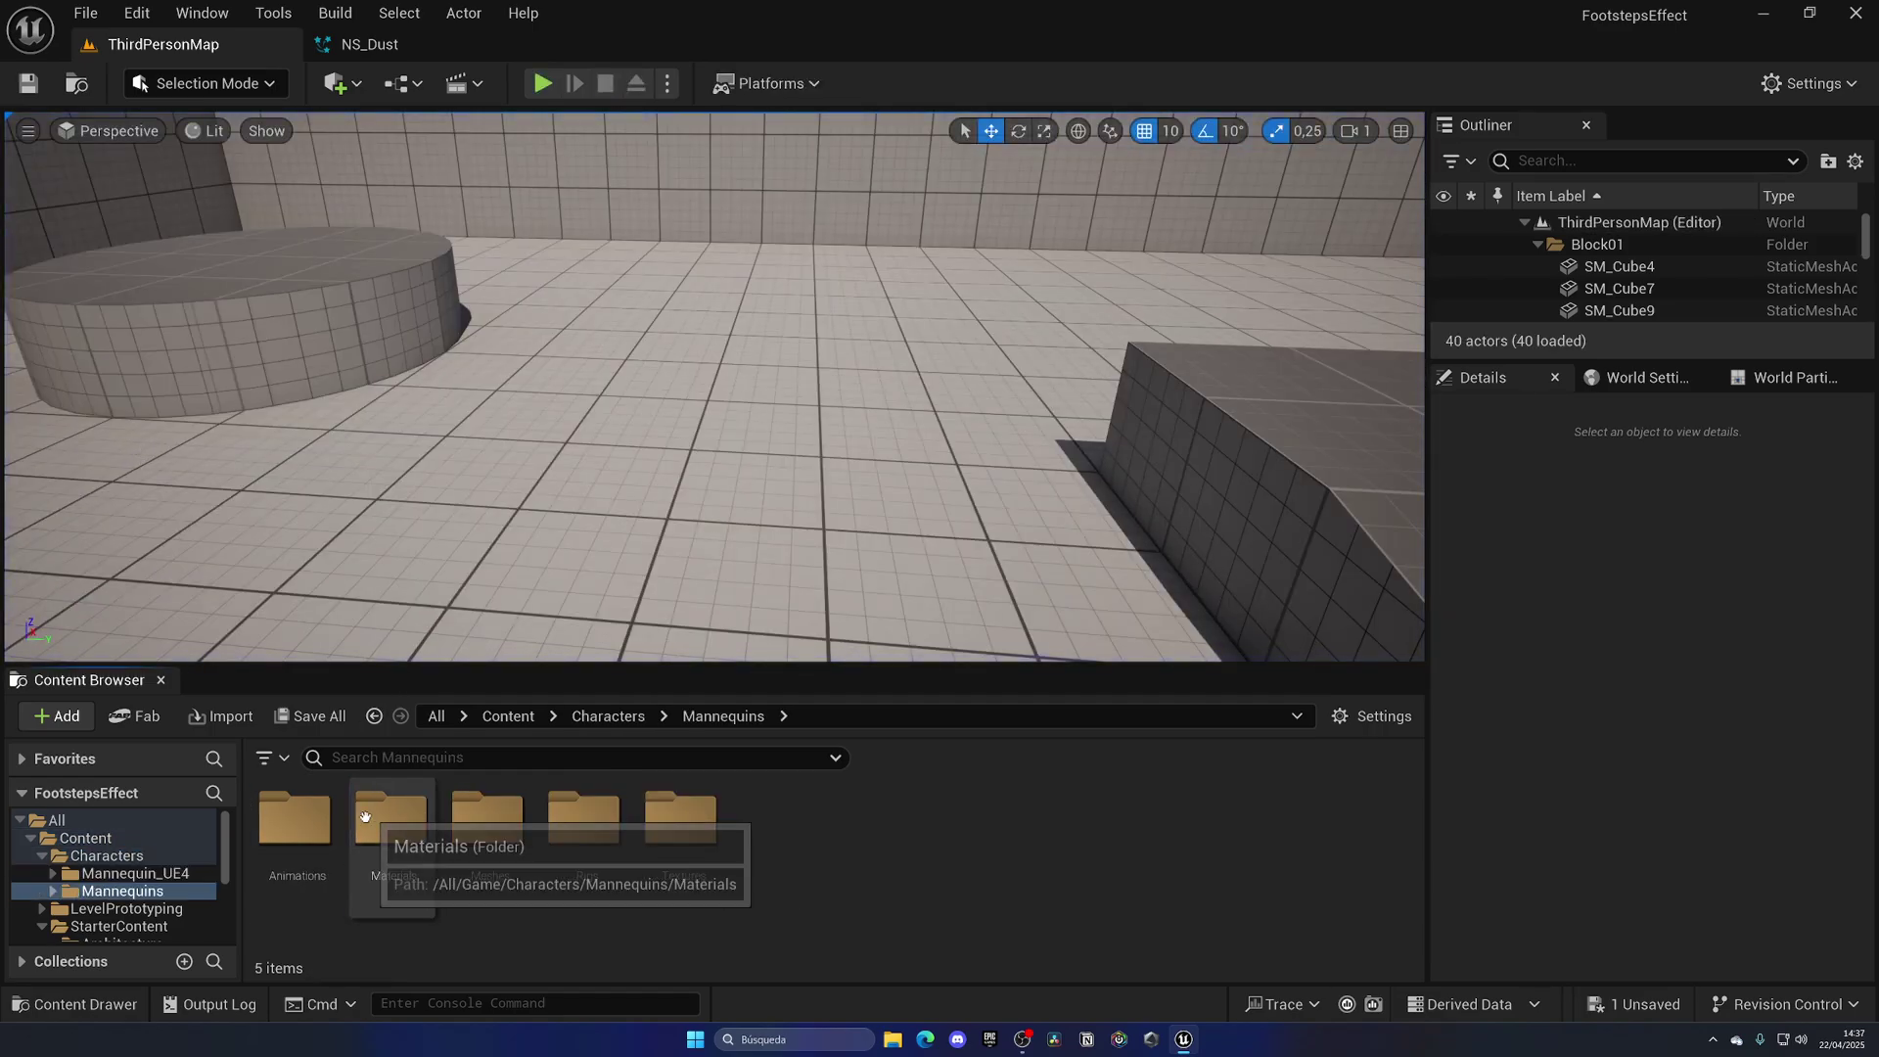
pyautogui.doubleClick(293, 817)
pyautogui.doubleClick(294, 817)
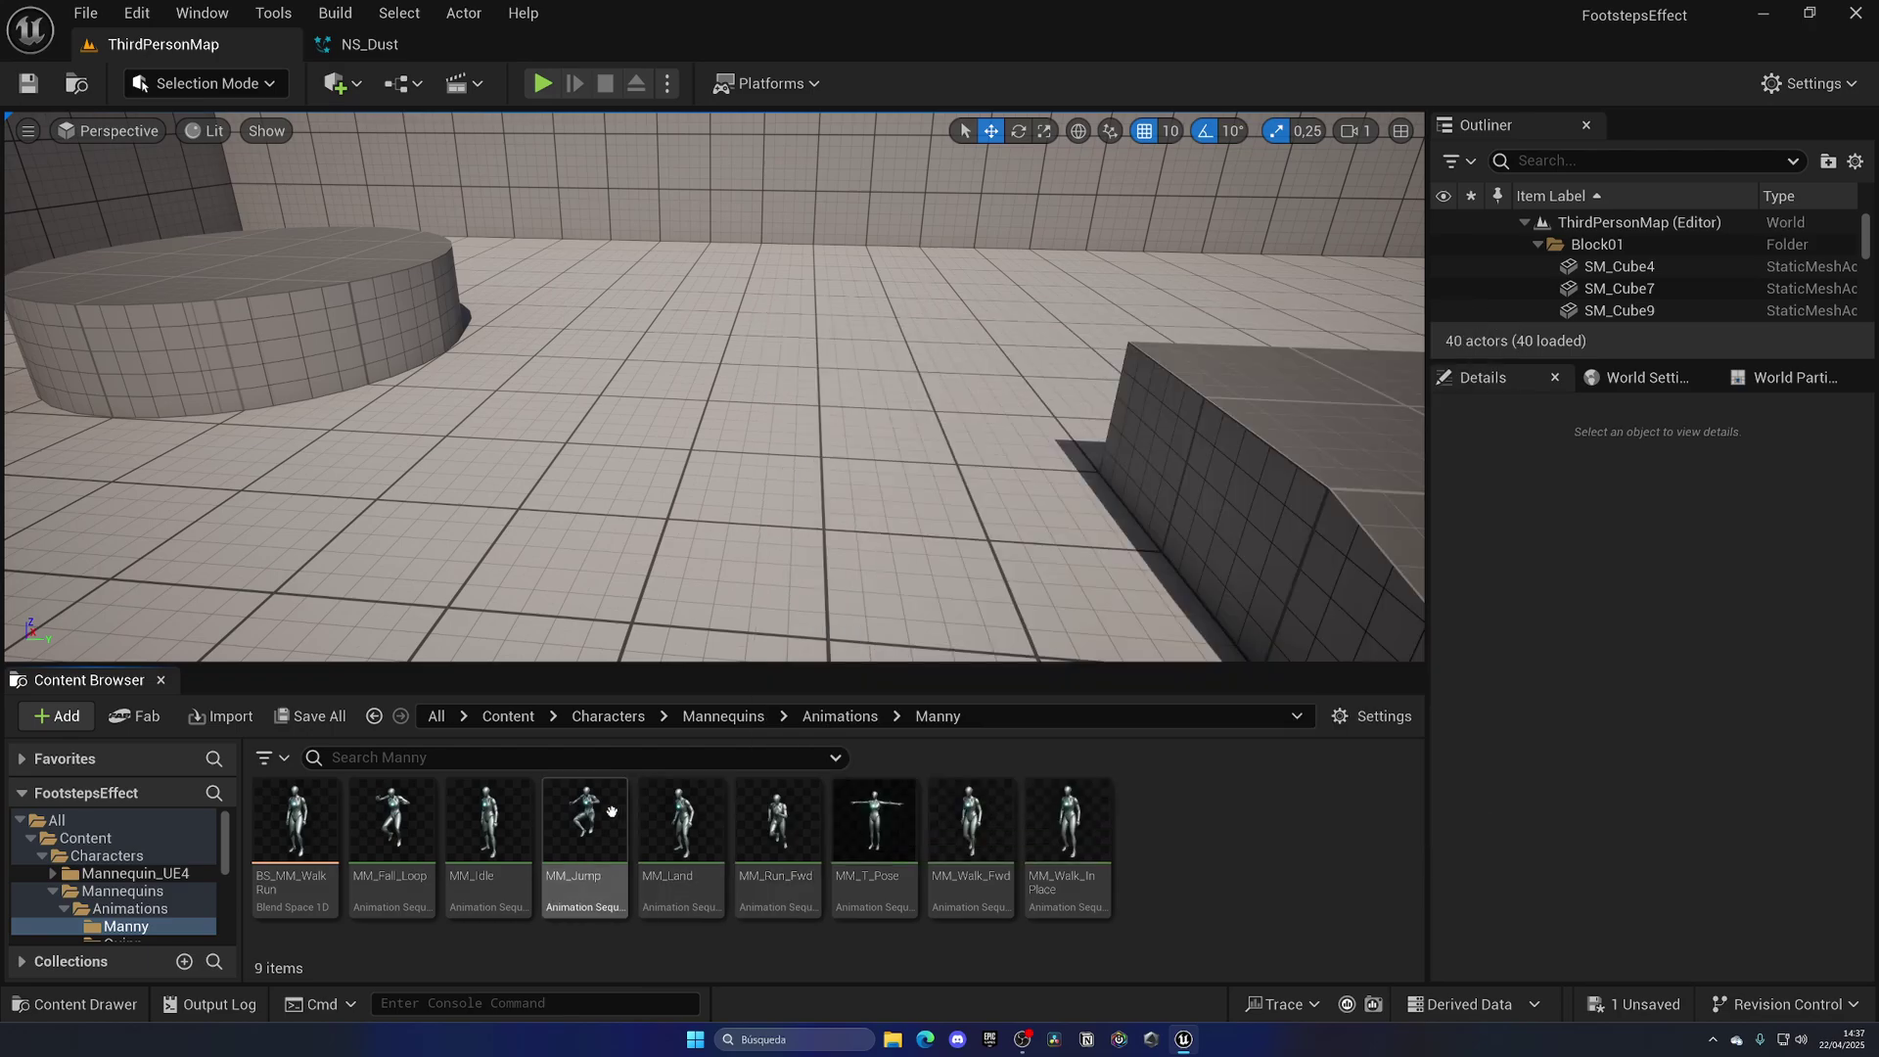
pyautogui.click(681, 822)
pyautogui.doubleClick(692, 822)
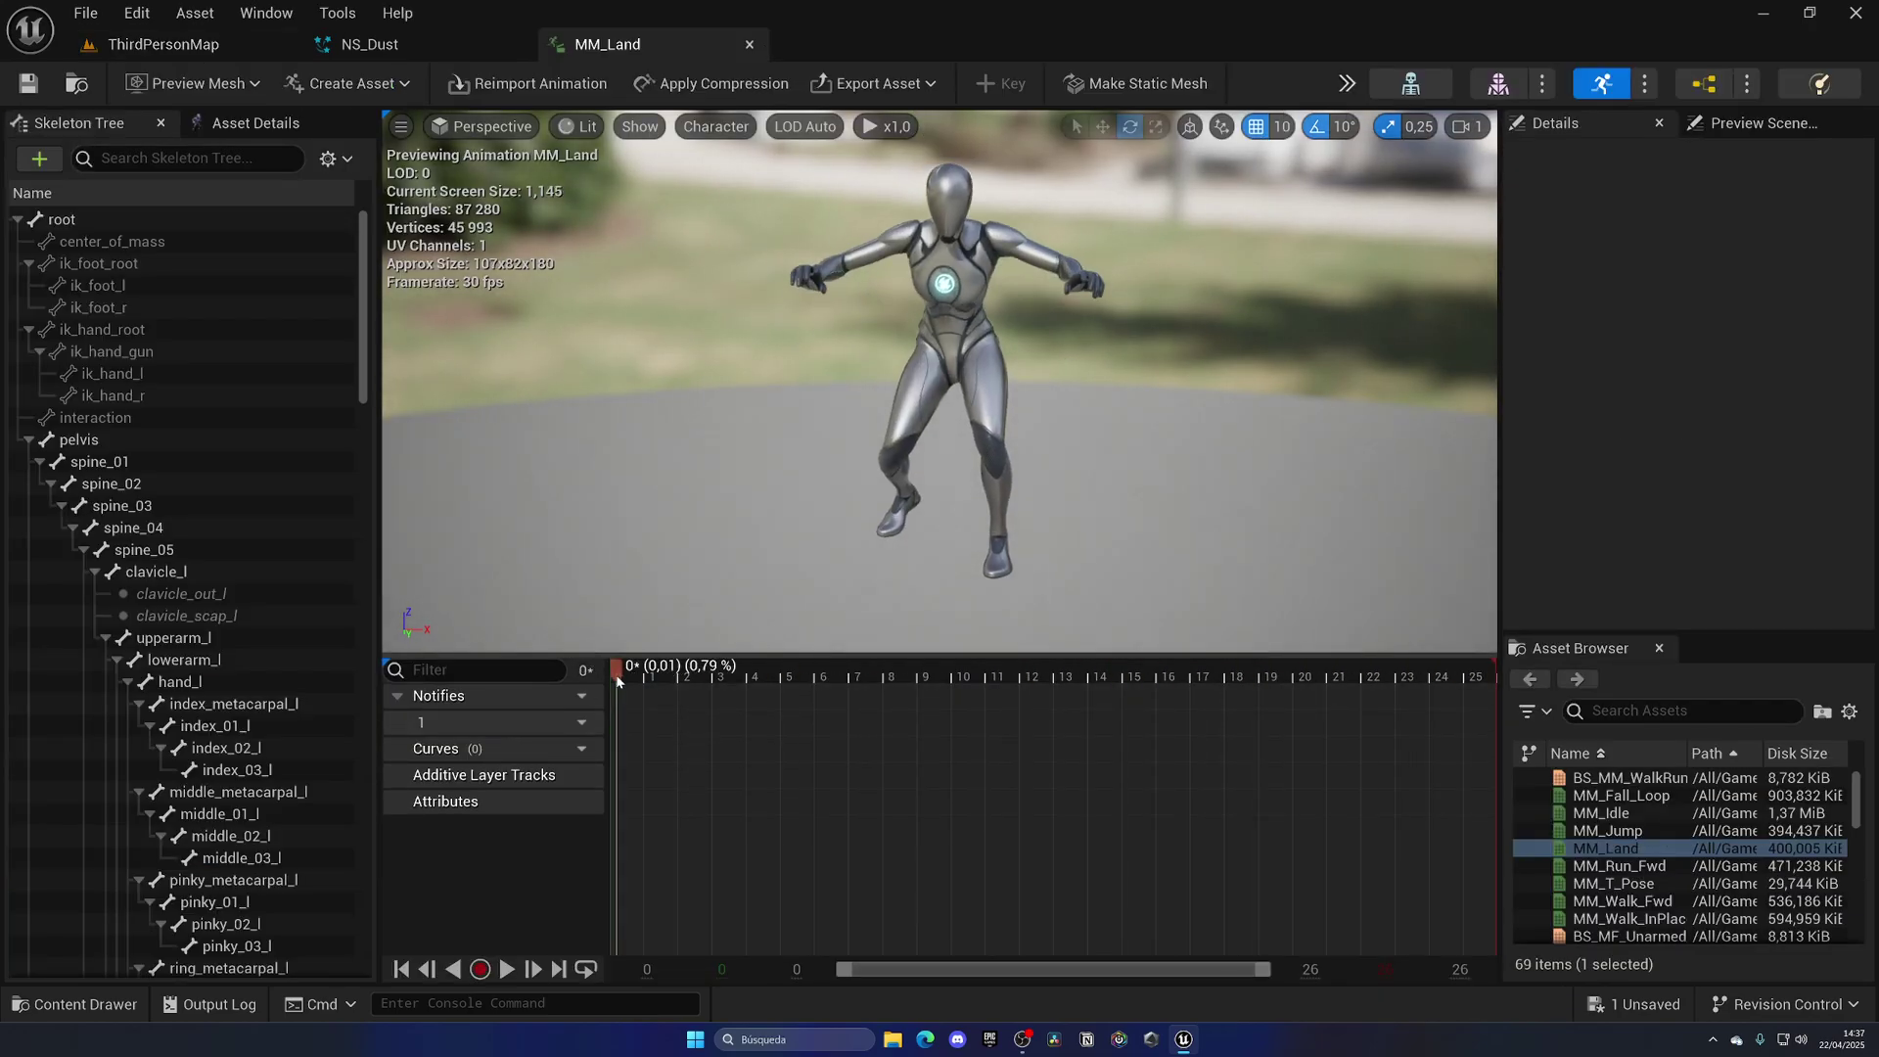
# Move MM_Land's playhead to about 0,04 s, just past frame 1, and add a notify track named Footsteps
pyautogui.moveTo(653, 682); pyautogui.dragTo(646, 685)
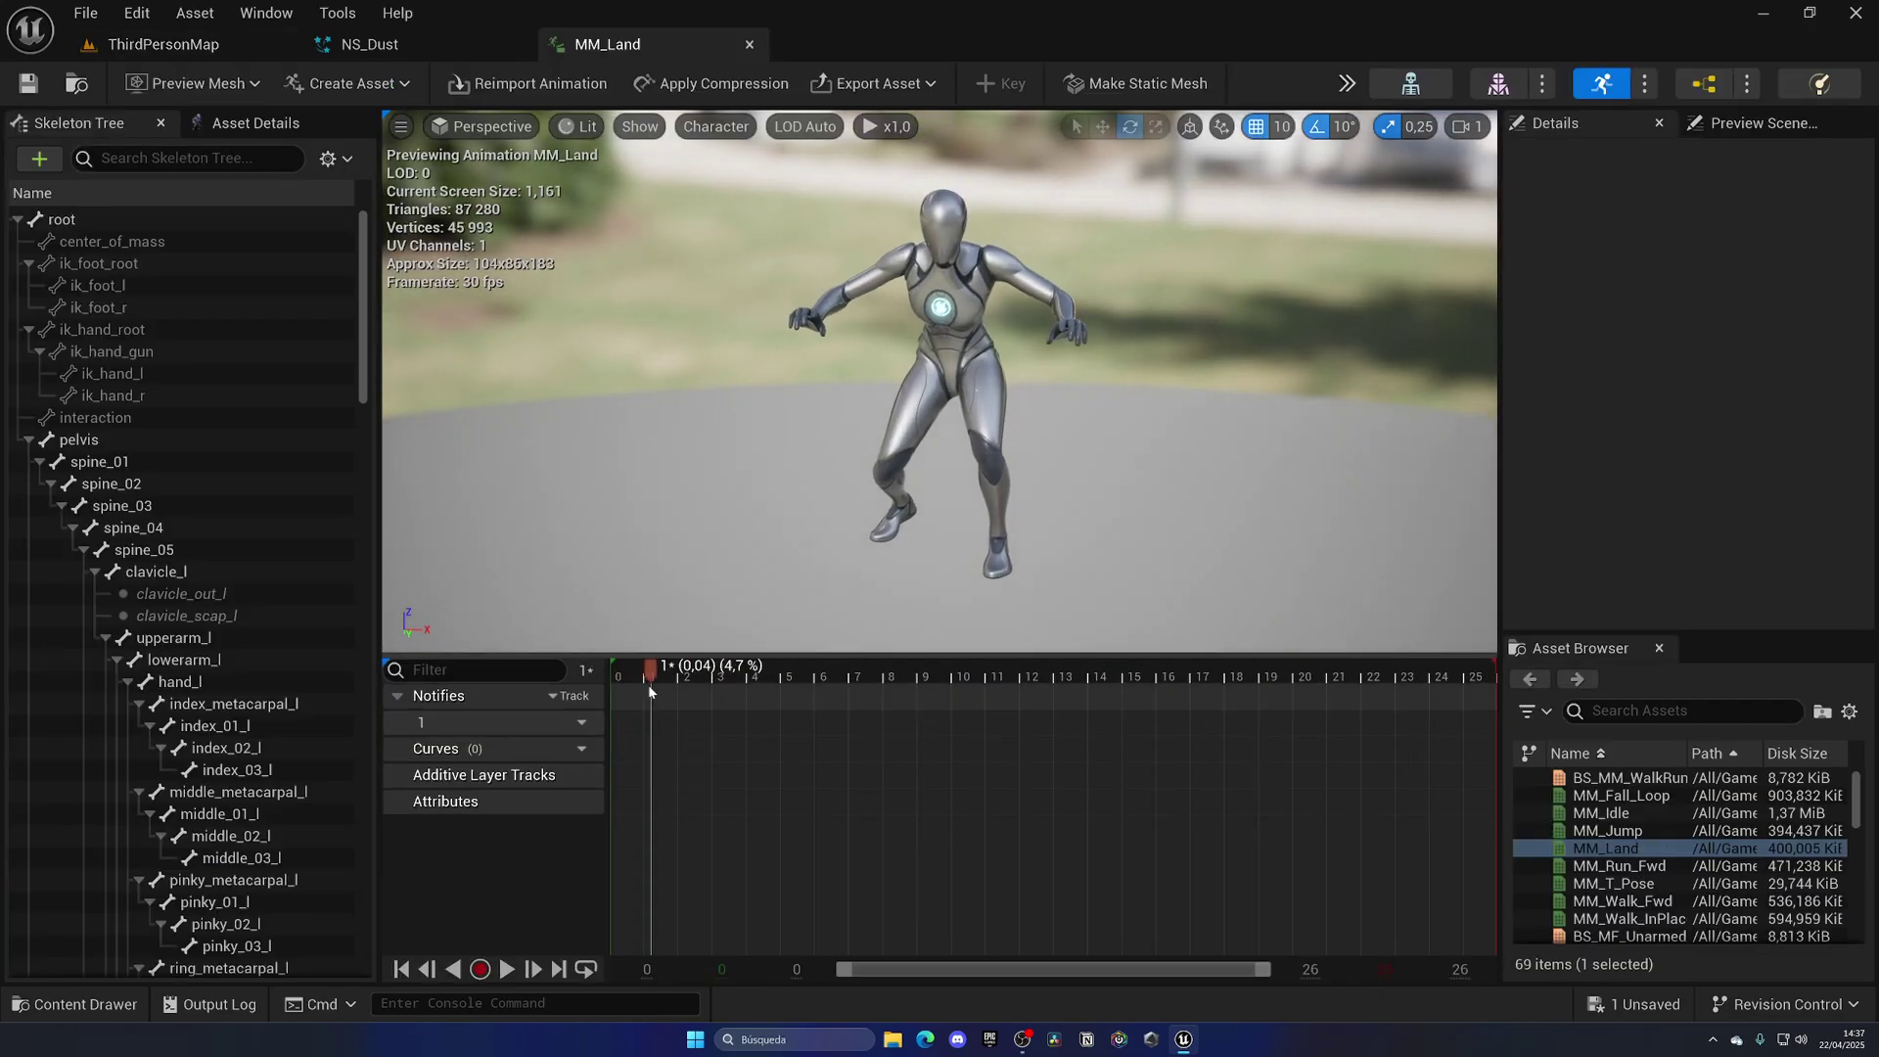
pyautogui.click(581, 722)
pyautogui.click(608, 752)
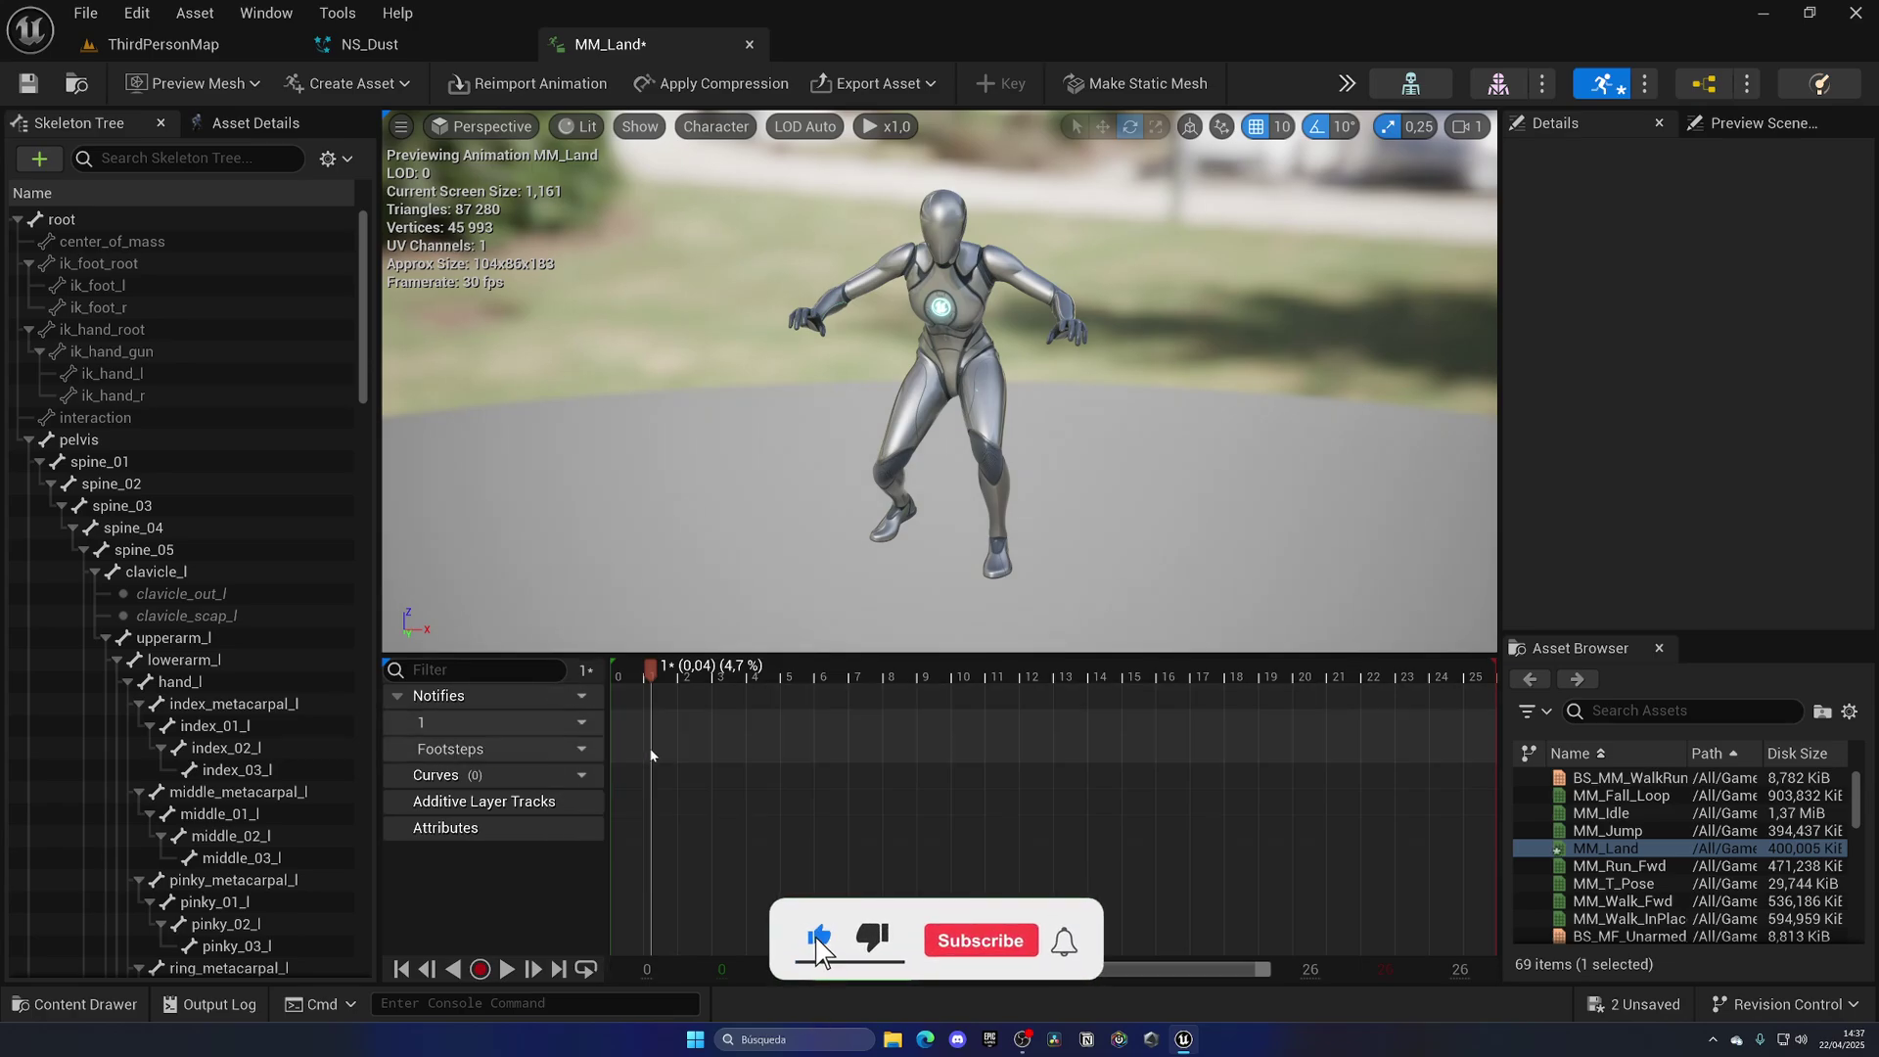
# Add a Play Niagara Particle Effect notify to the Footsteps track at the playhead, and select it
pyautogui.rightClick(651, 753)
pyautogui.moveTo(815, 802)
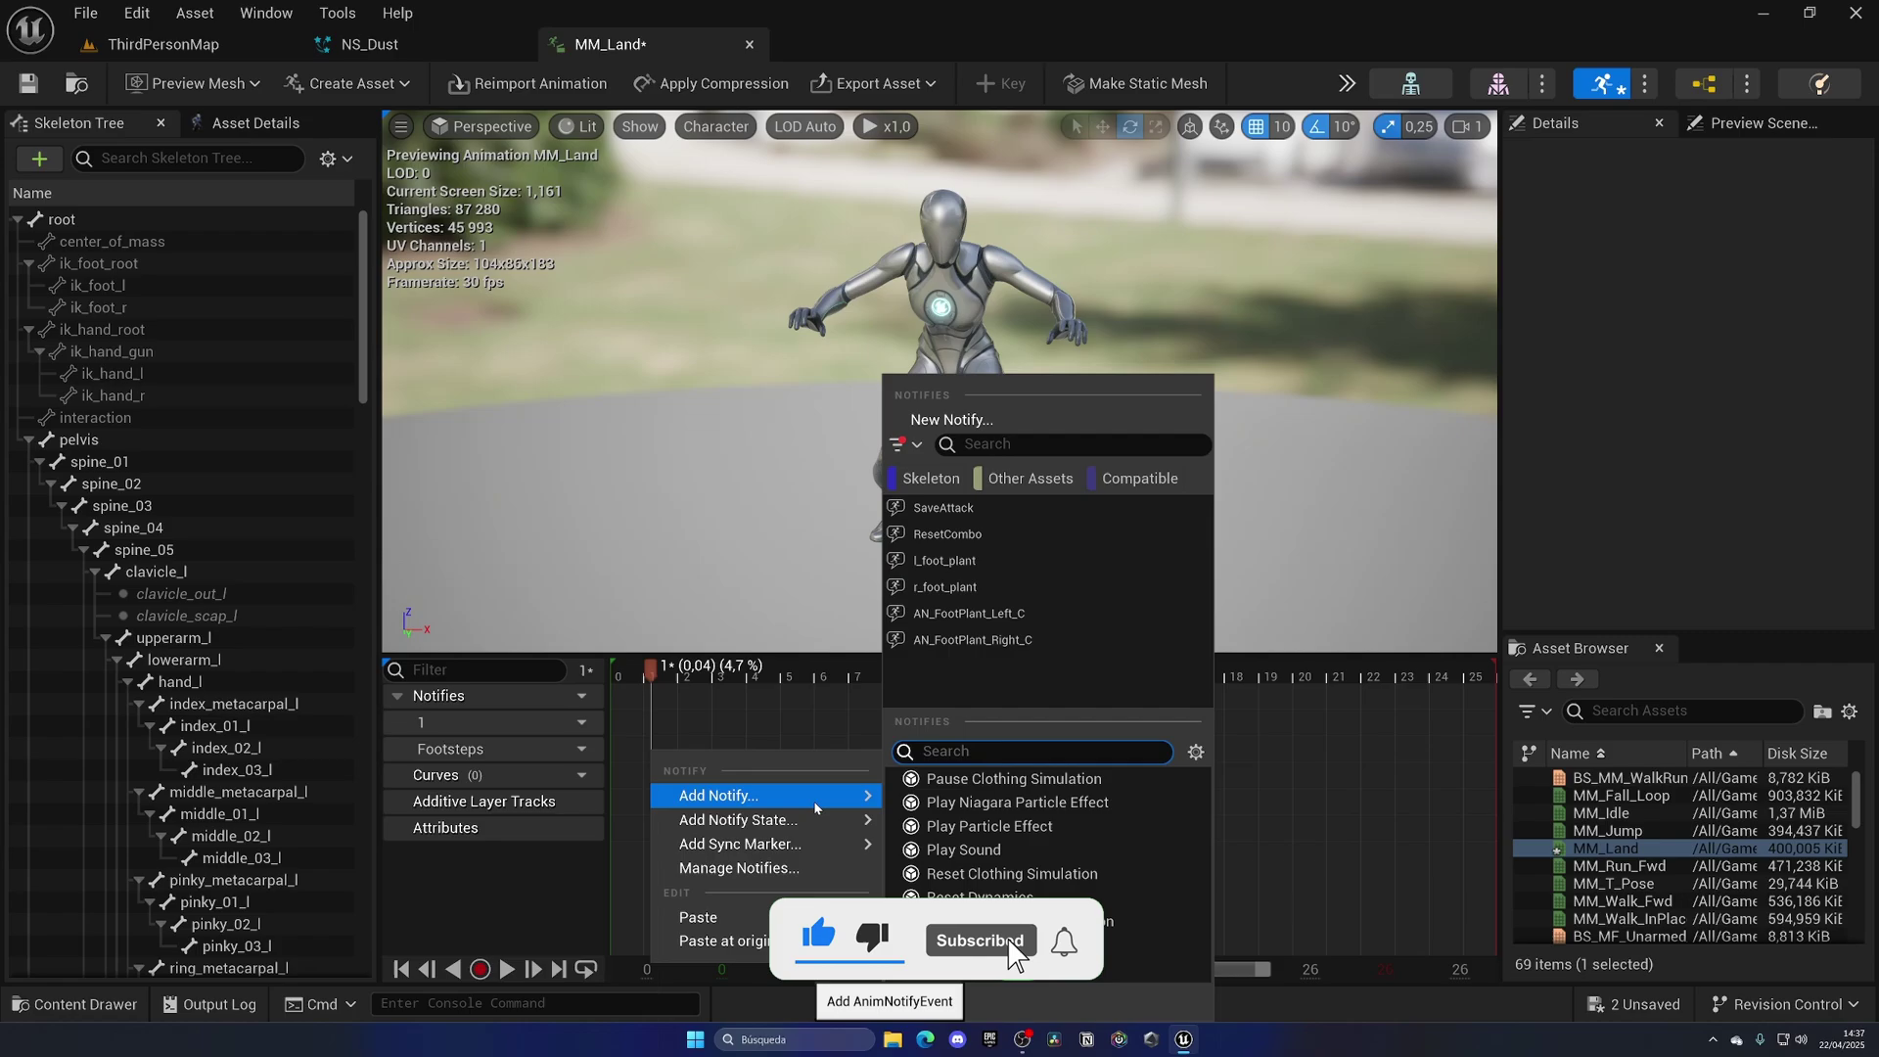
pyautogui.click(964, 804)
pyautogui.click(700, 750)
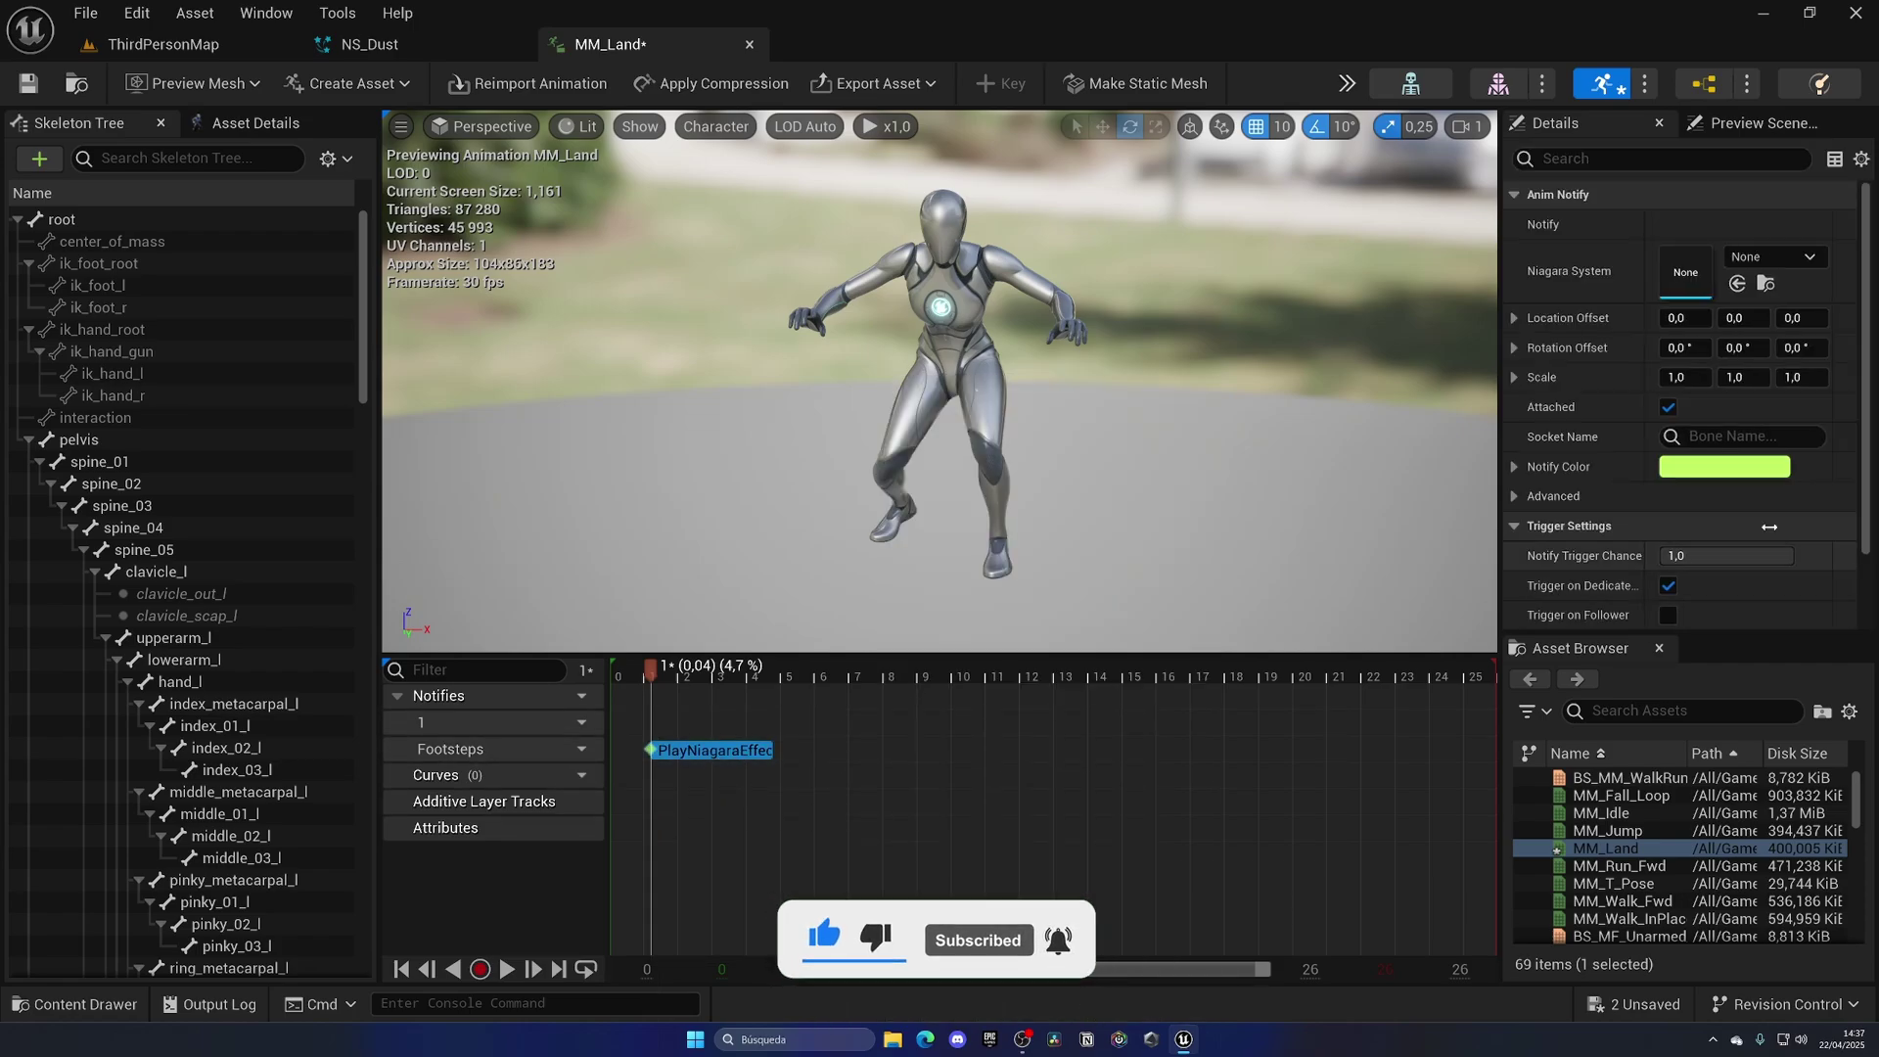
# Assign NS_Dust as the selected notify's Niagara System and preview the landing animation
pyautogui.click(1781, 258)
pyautogui.write('ns_')
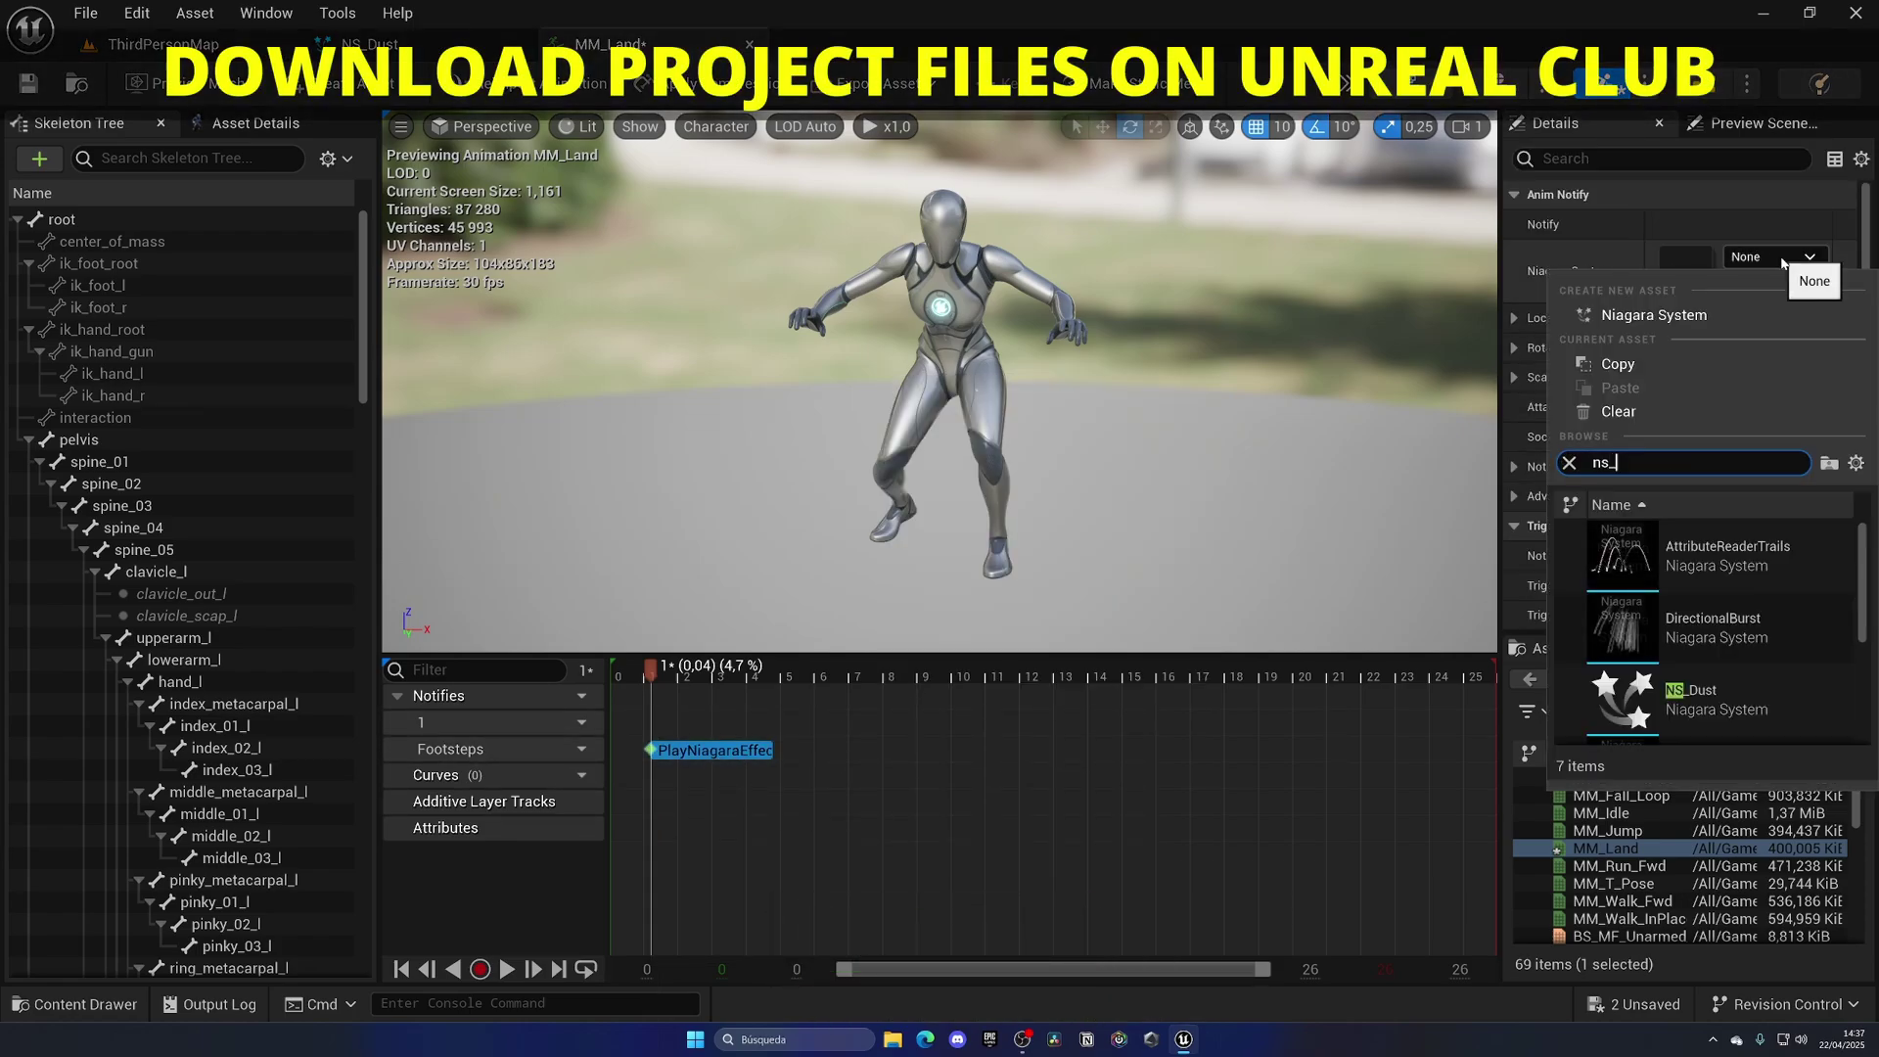
pyautogui.write('d')
pyautogui.click(1722, 556)
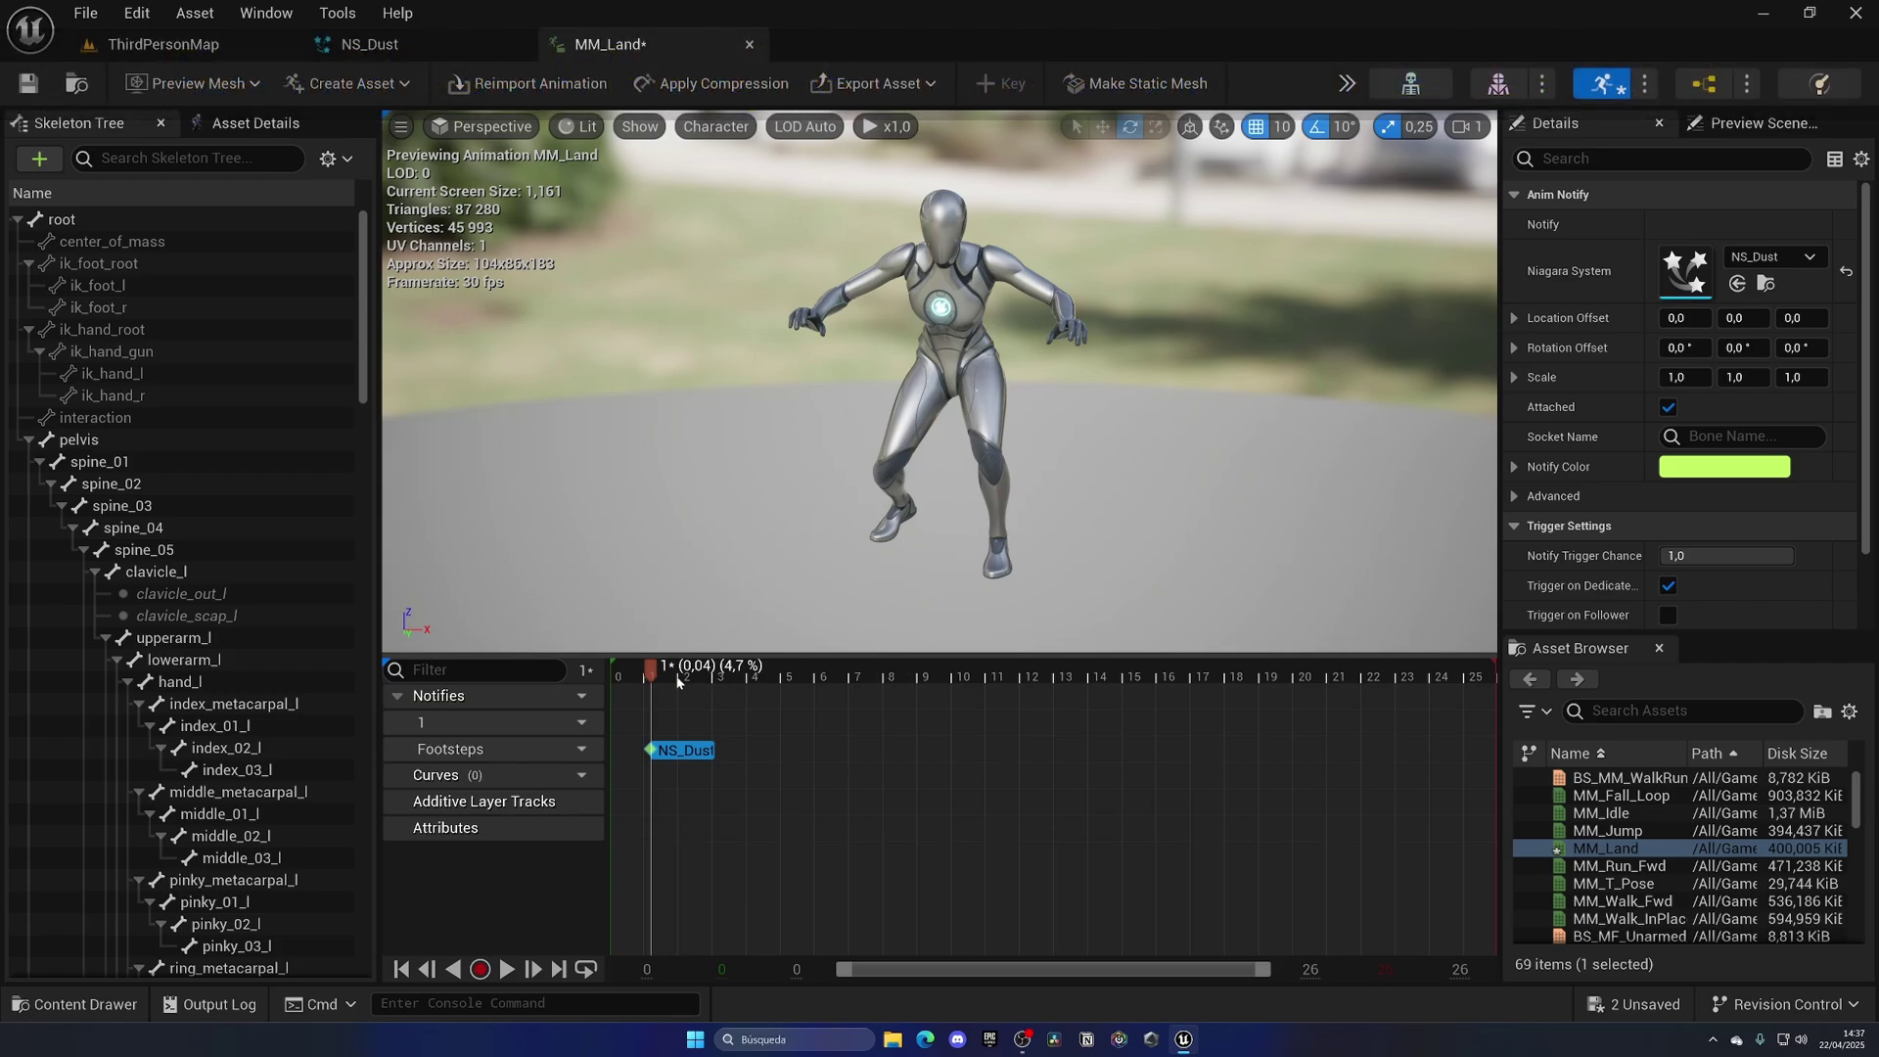
pyautogui.press('space')
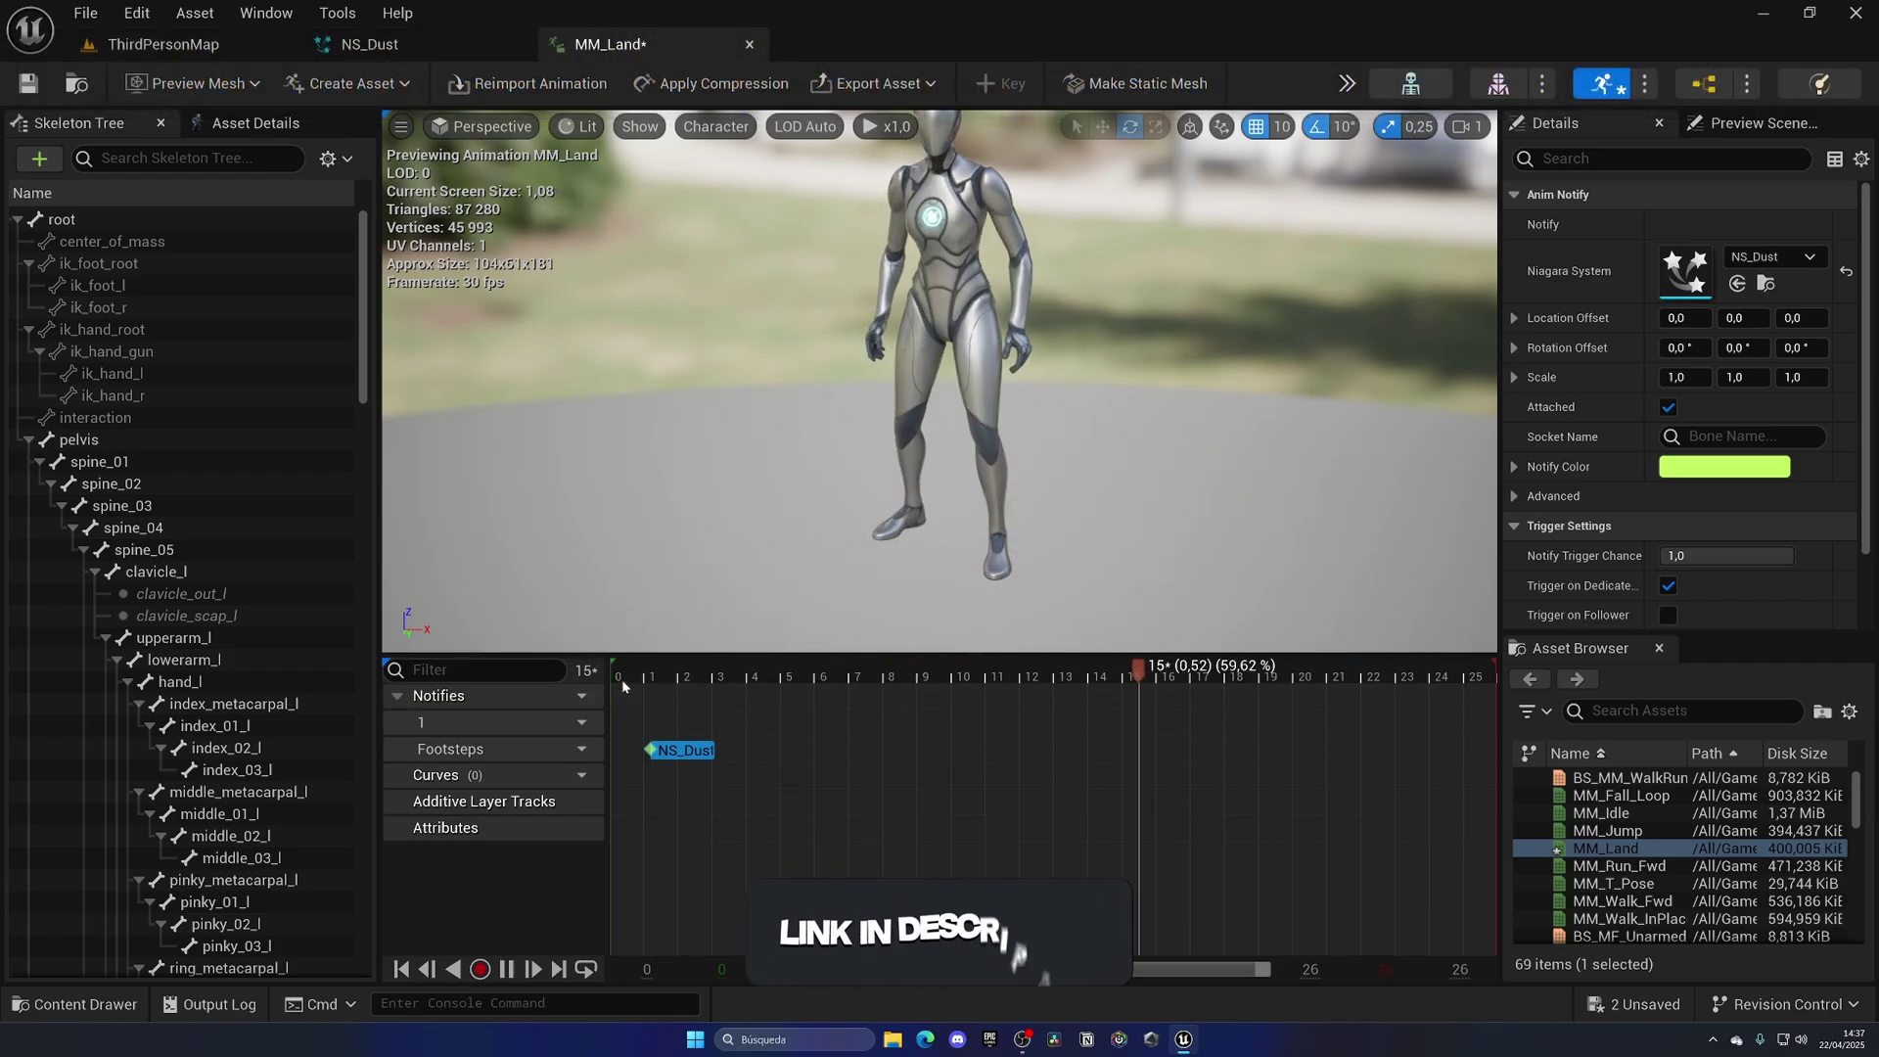
pyautogui.press('space')
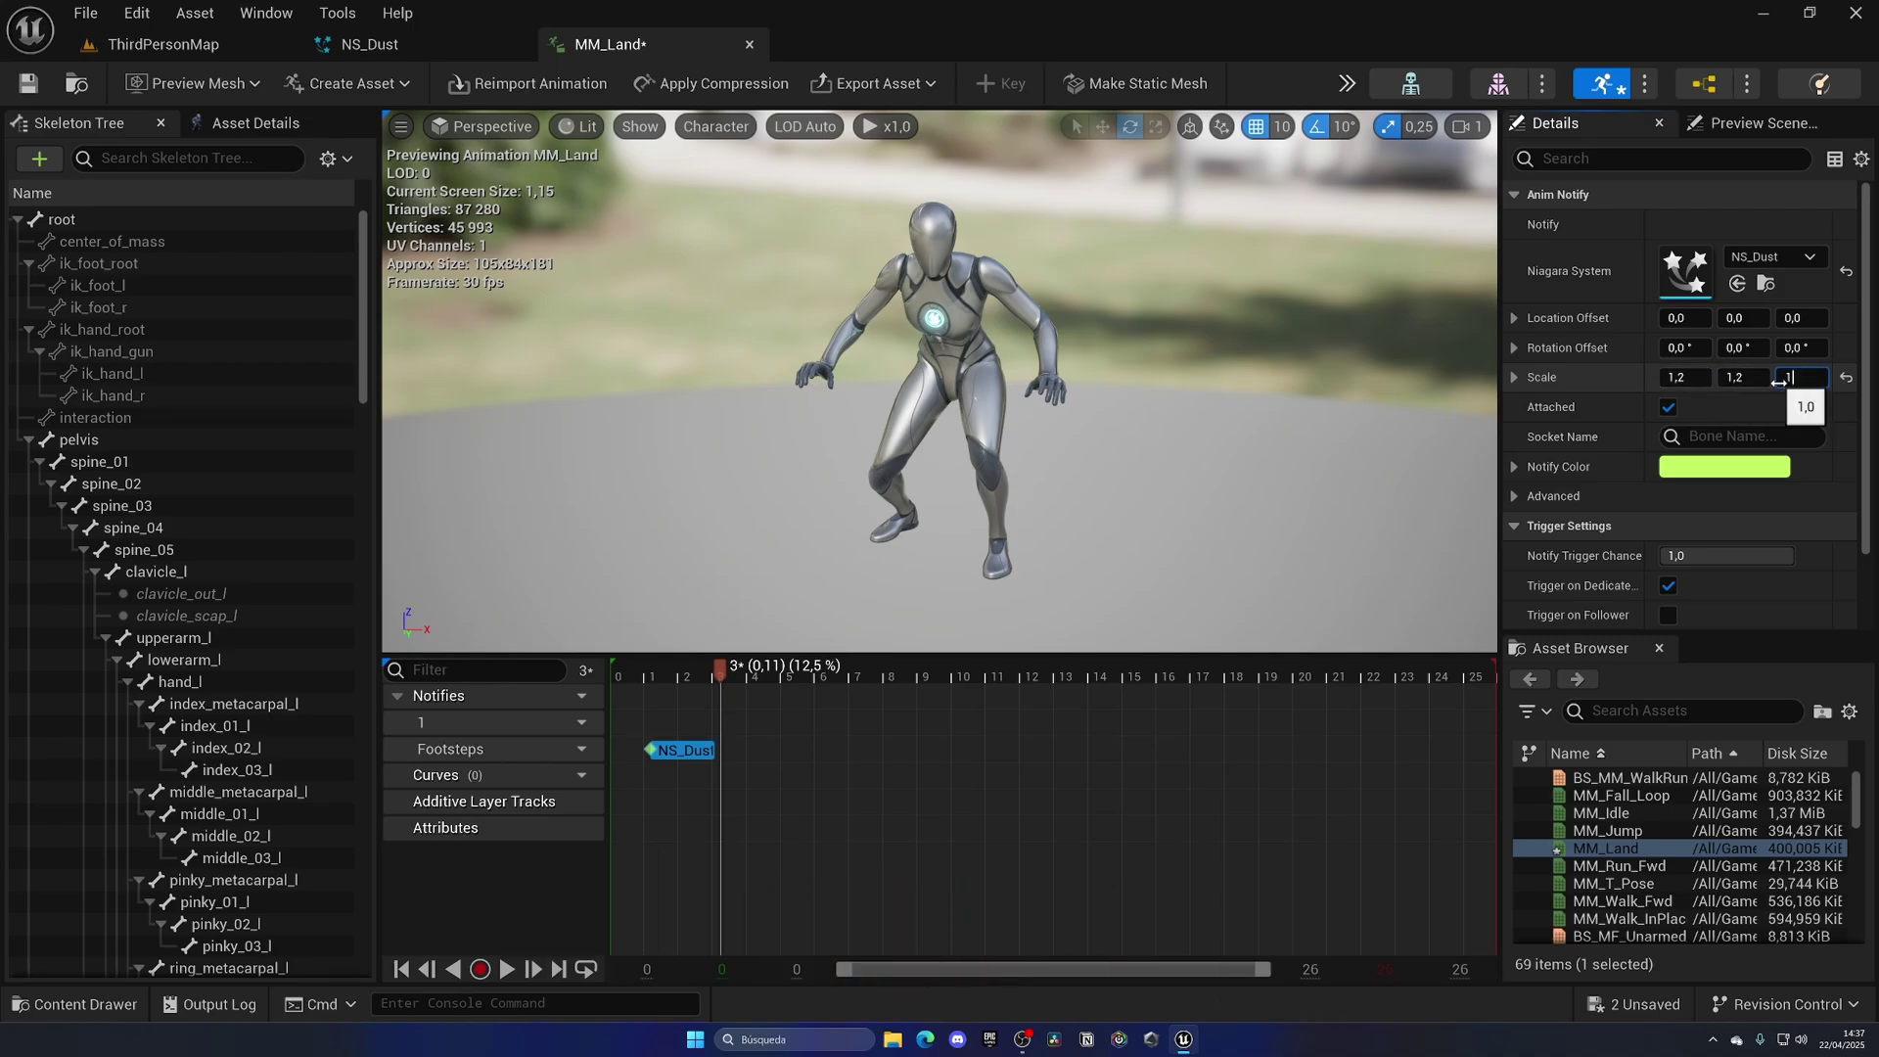
# Save MM_Land with the NS_Dust notify's scale set to 1,2 on all three axes, and replay the animation from its start
pyautogui.click(28, 83)
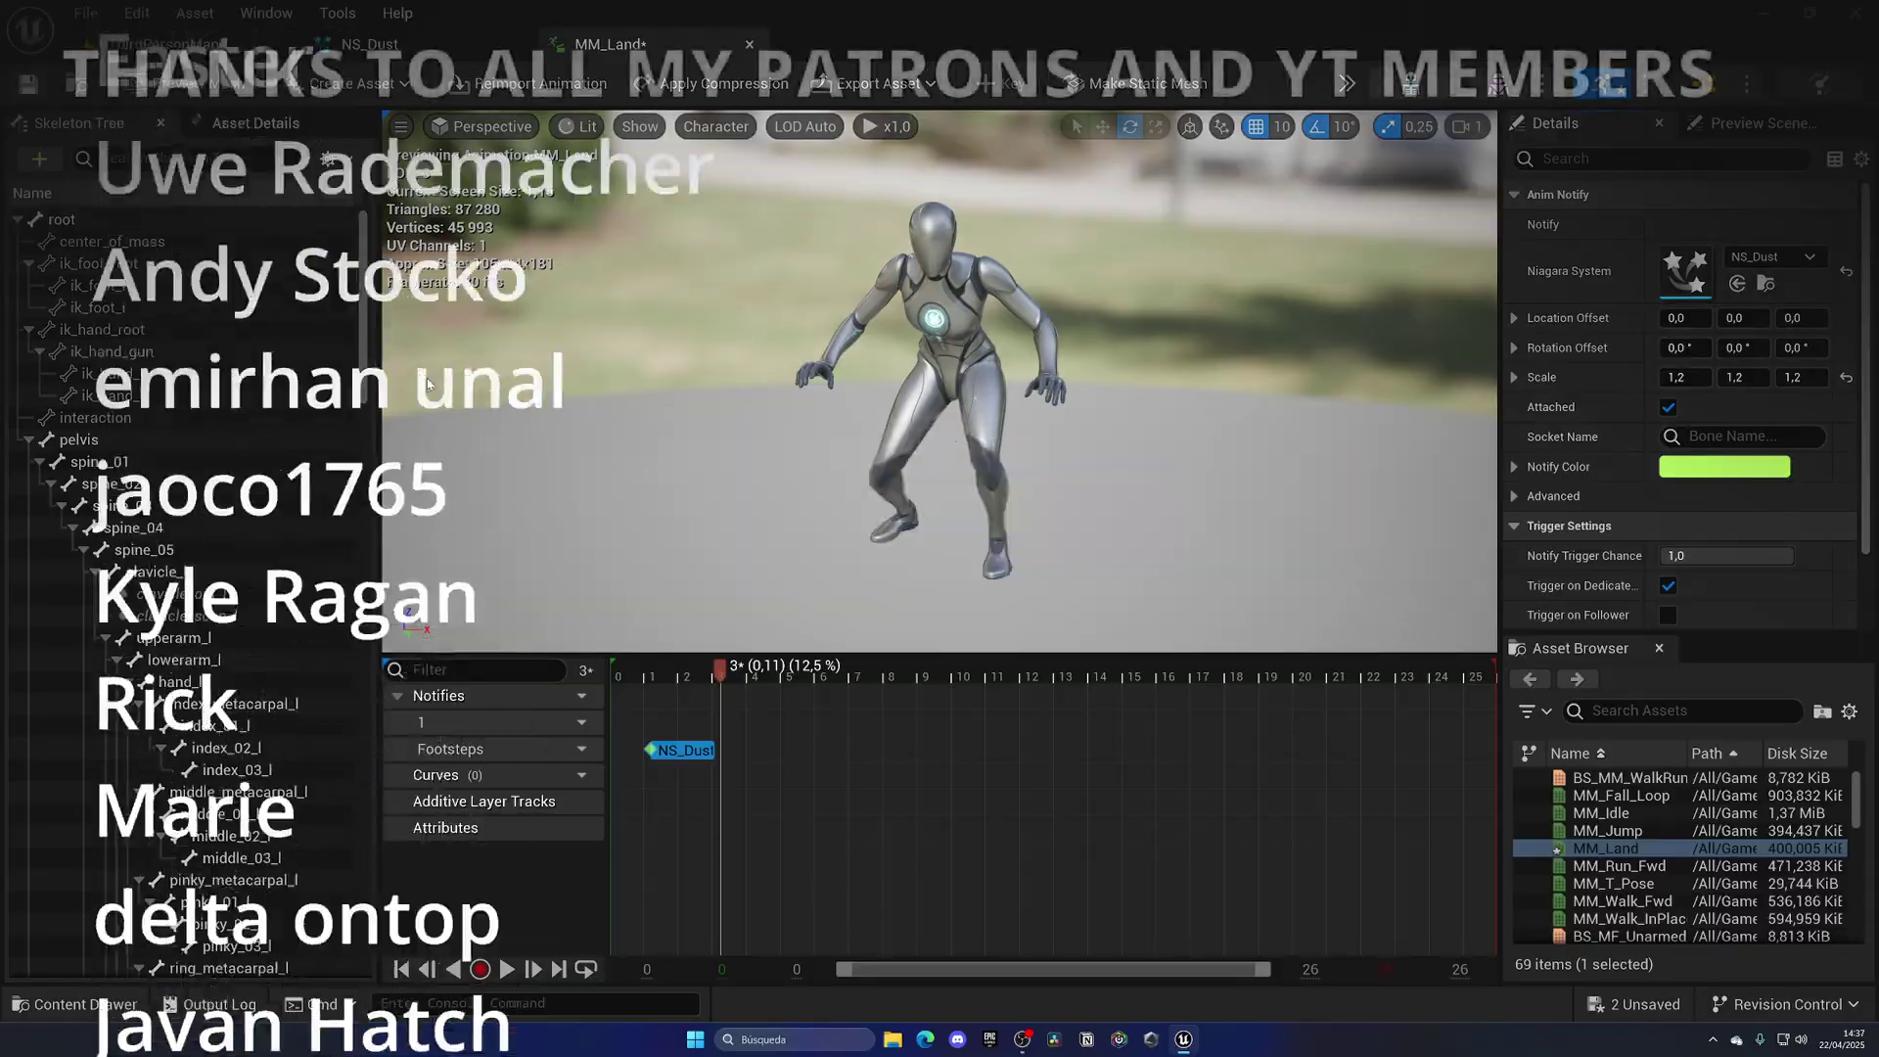
pyautogui.moveTo(721, 670); pyautogui.dragTo(589, 671)
pyautogui.press('space')
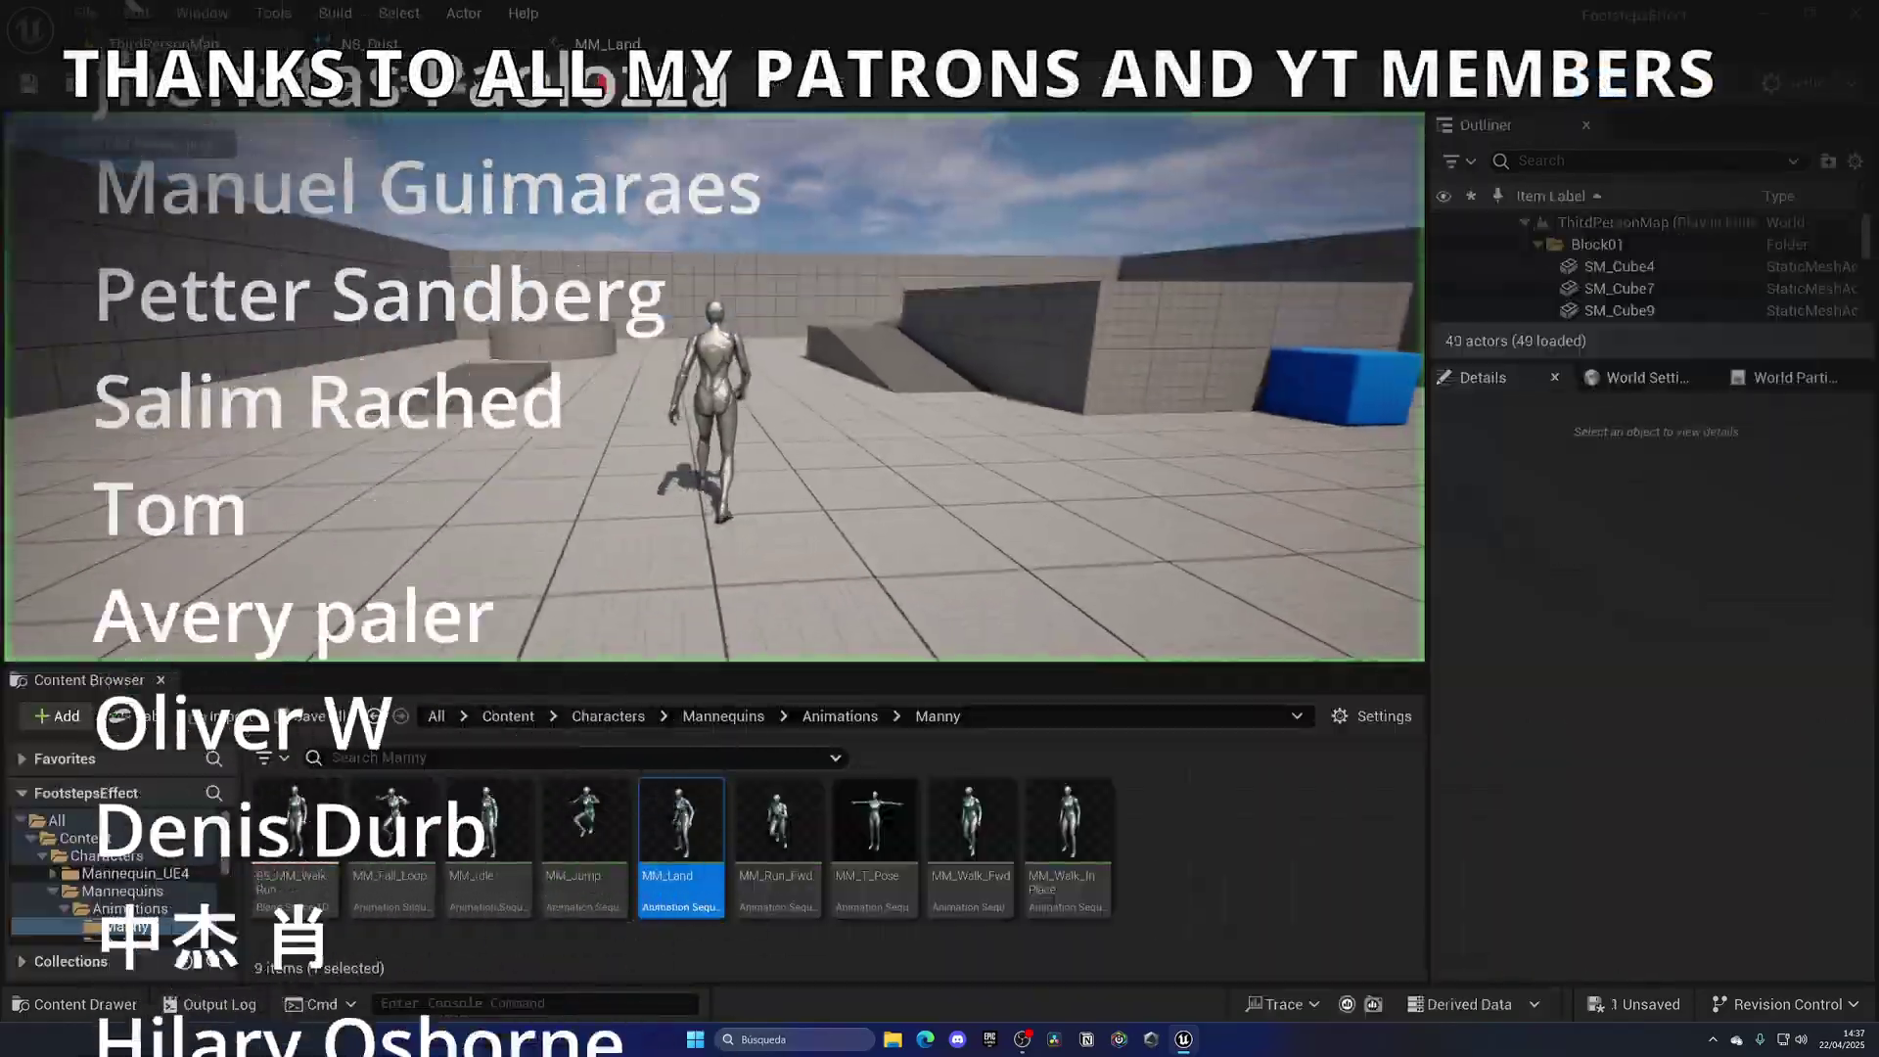
# Play ThirdPersonMap and jump with the character to check the dust effect on landing
pyautogui.press('space')
pyautogui.press('space')
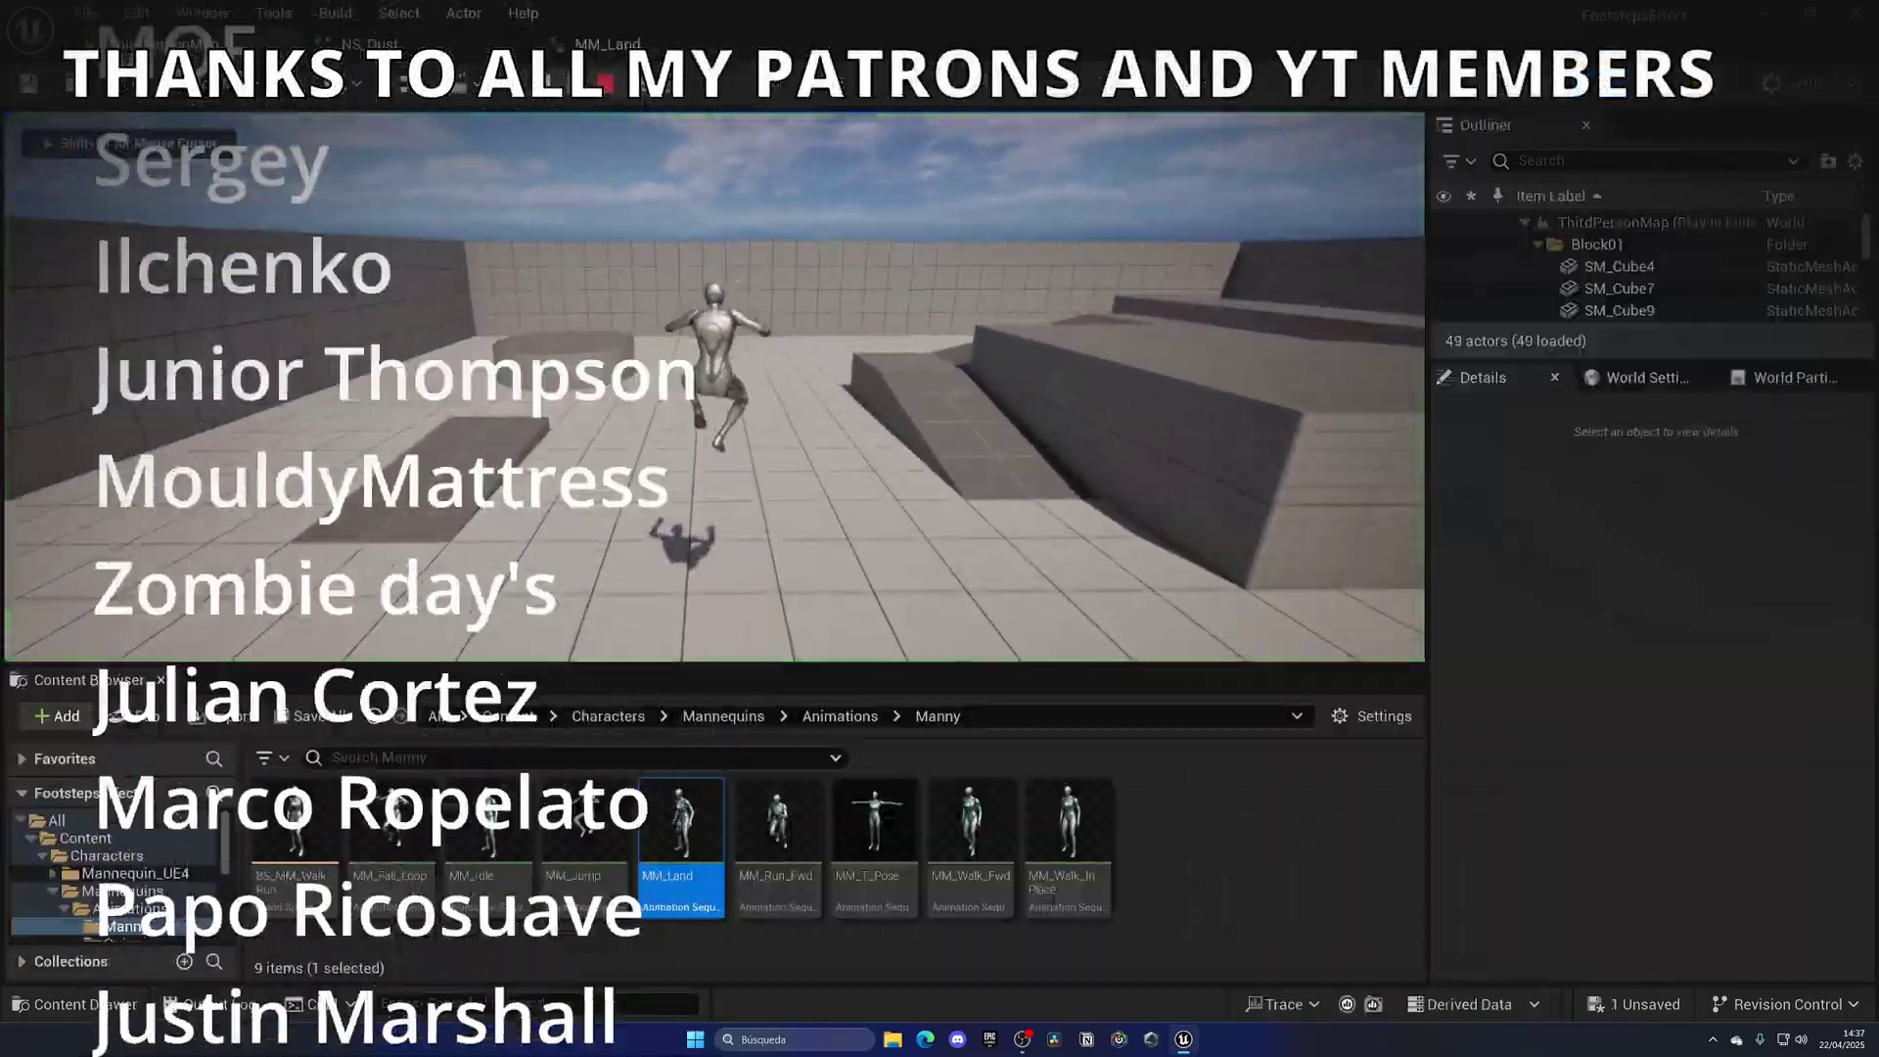